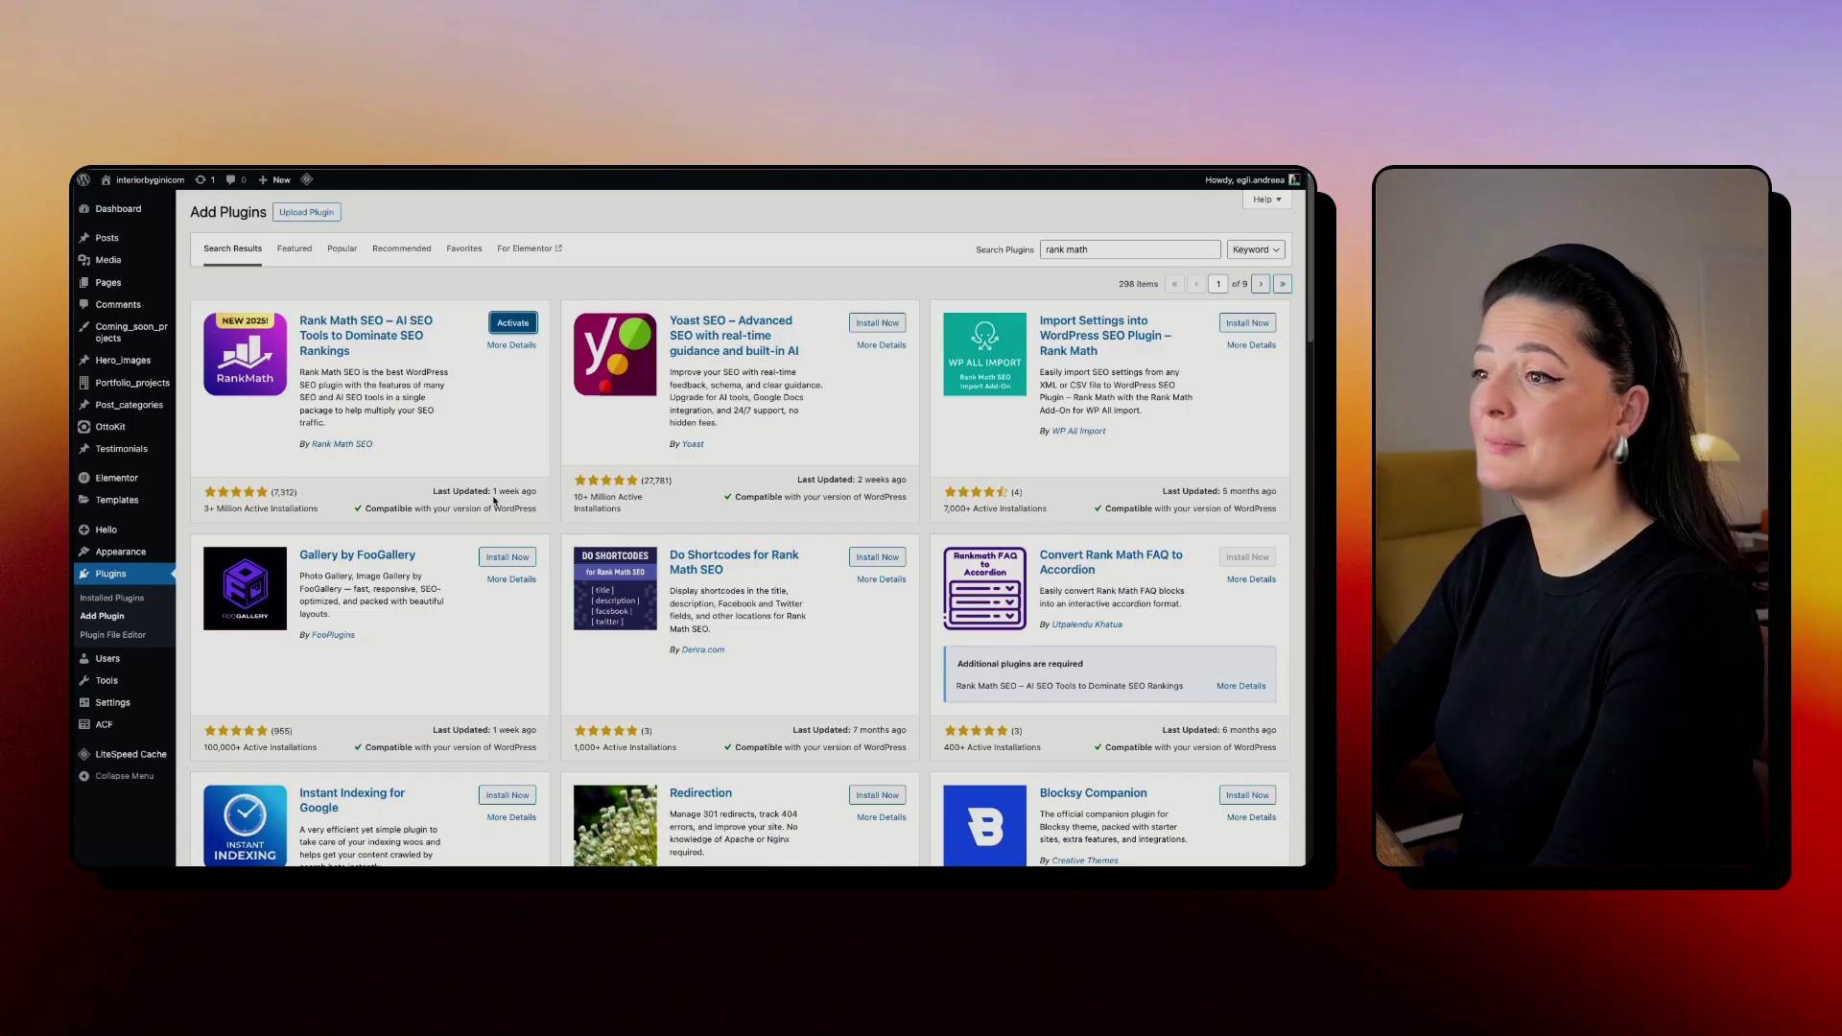
# Step: Activate the Rank Math SEO plugin and start connecting the site to a free Rank Math account
pyautogui.click(508, 326)
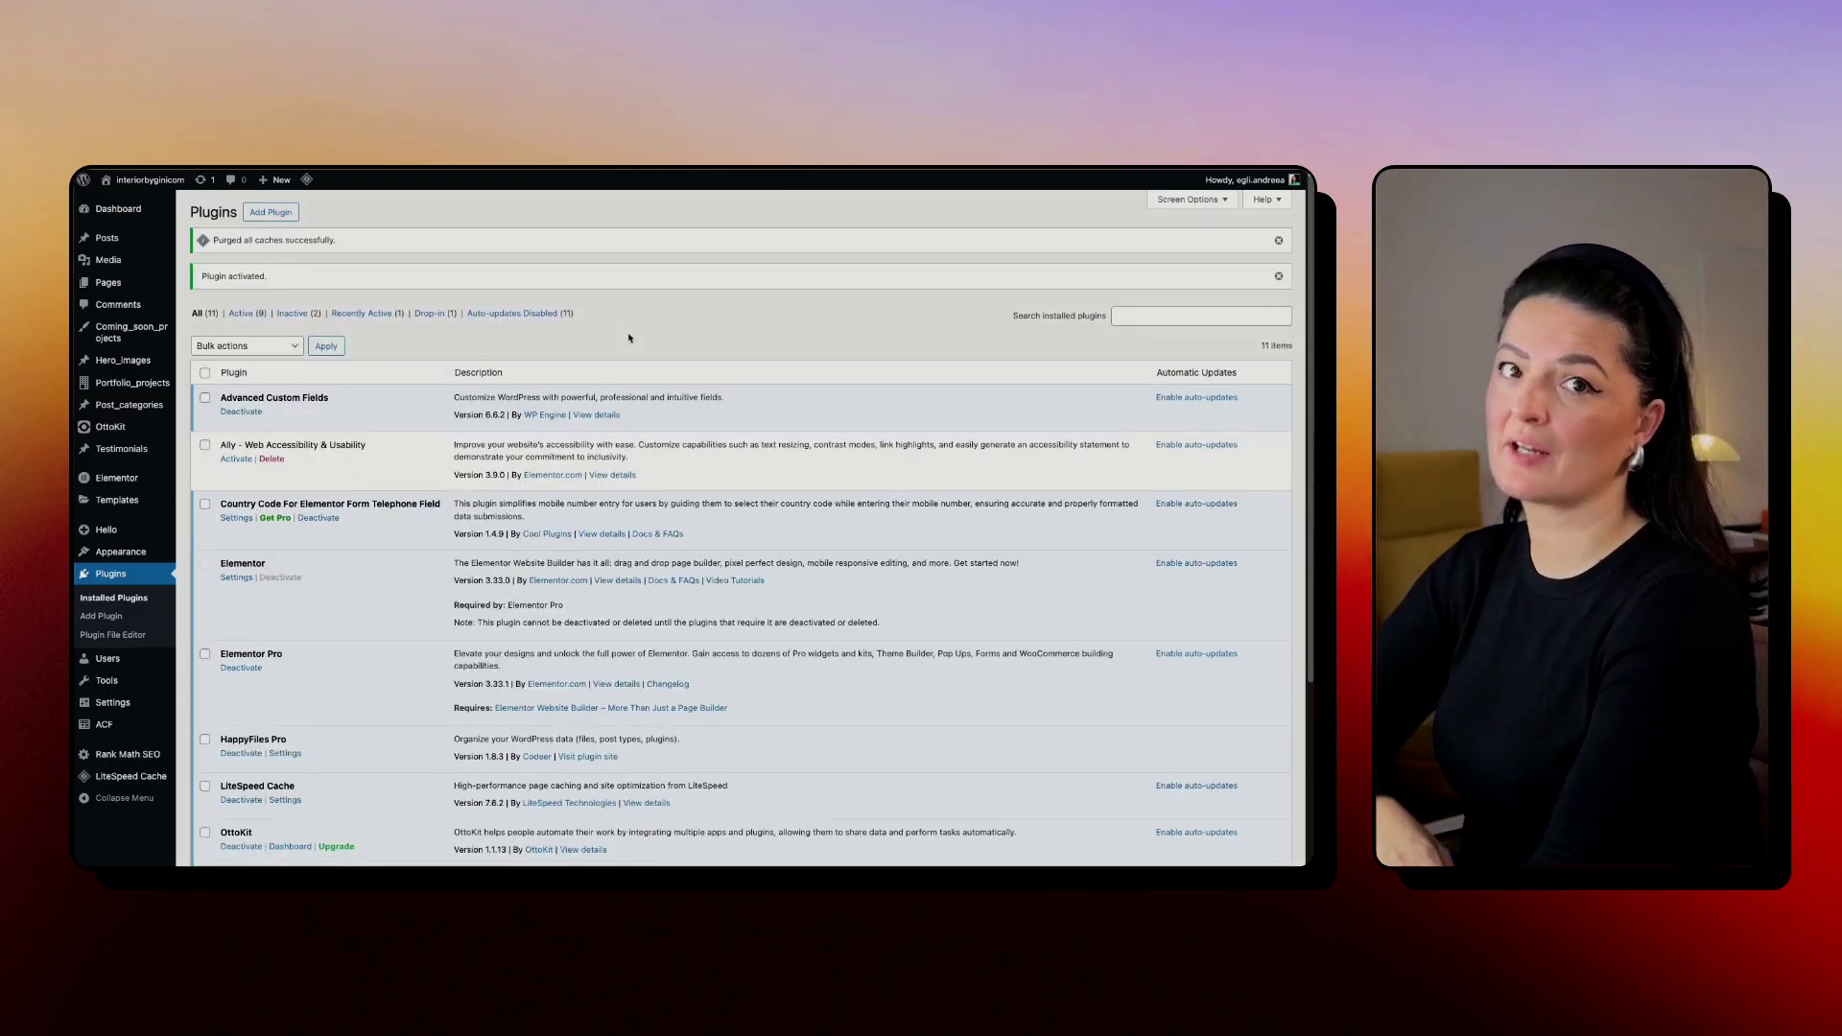
pyautogui.click(106, 757)
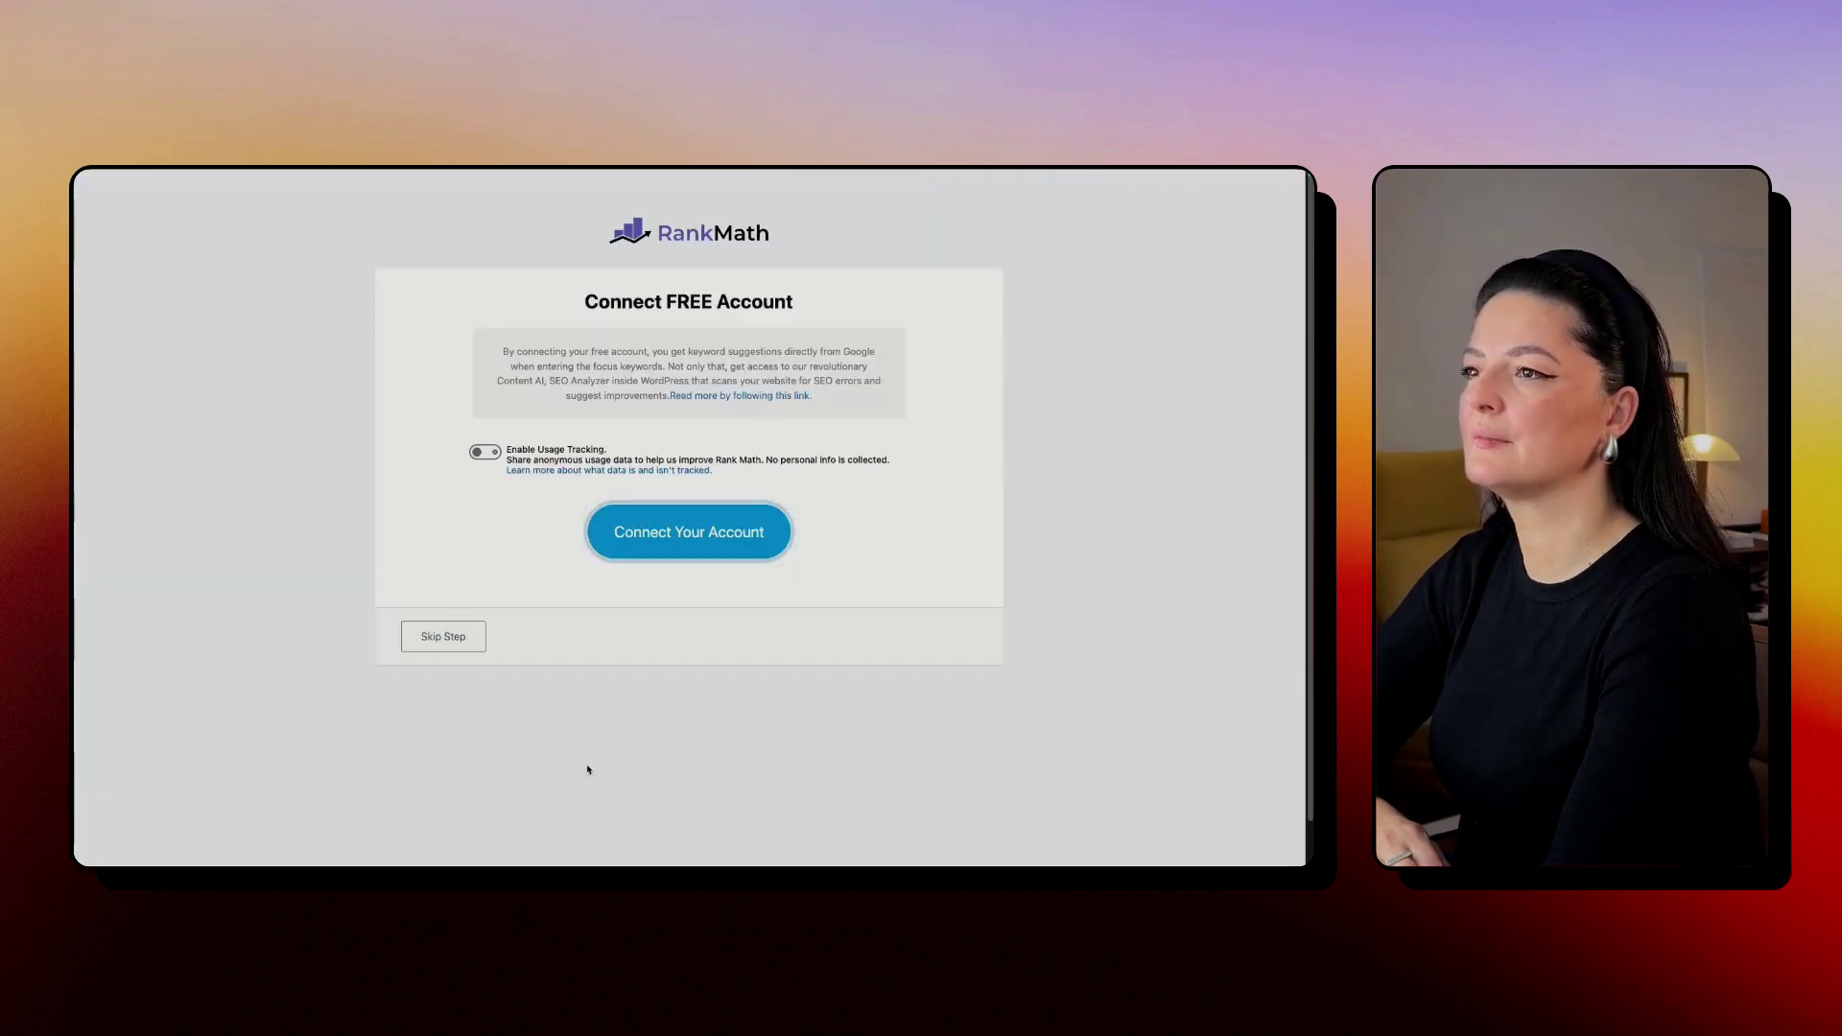
pyautogui.click(656, 545)
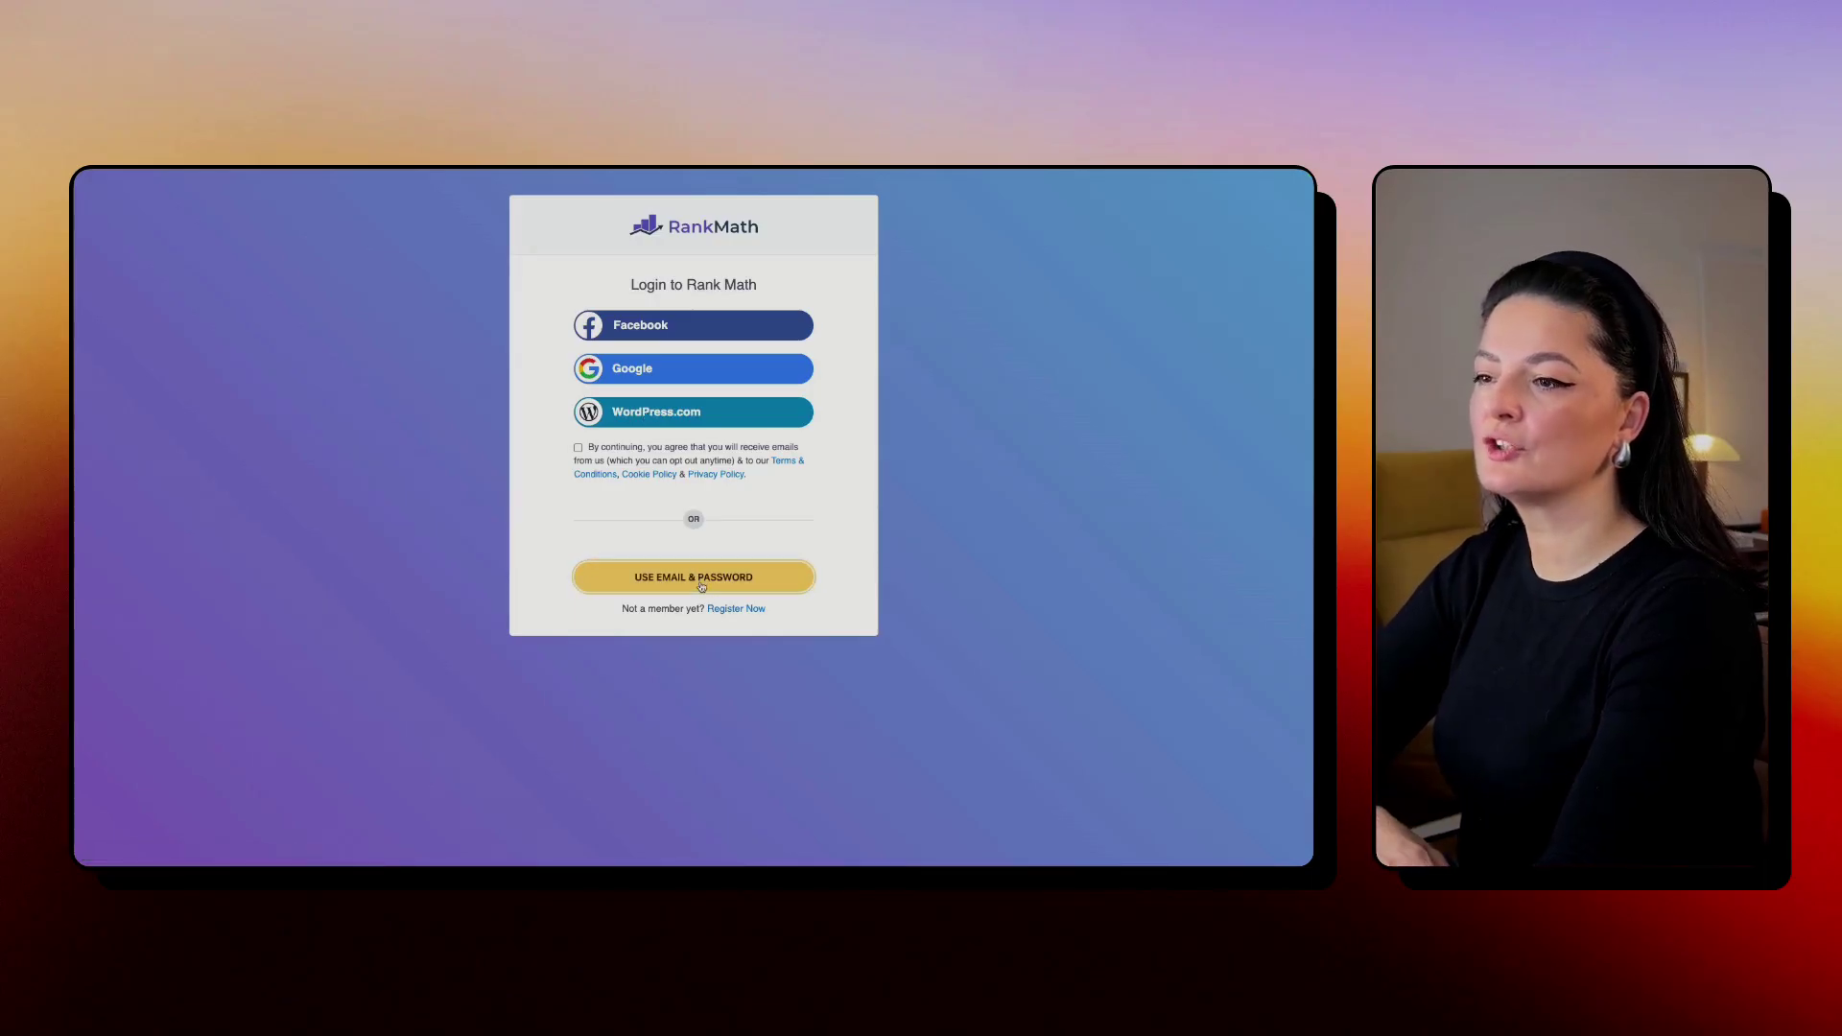
# Step: Start registering a free Rank Math account with an email address and fill in the account holder's name
pyautogui.click(753, 610)
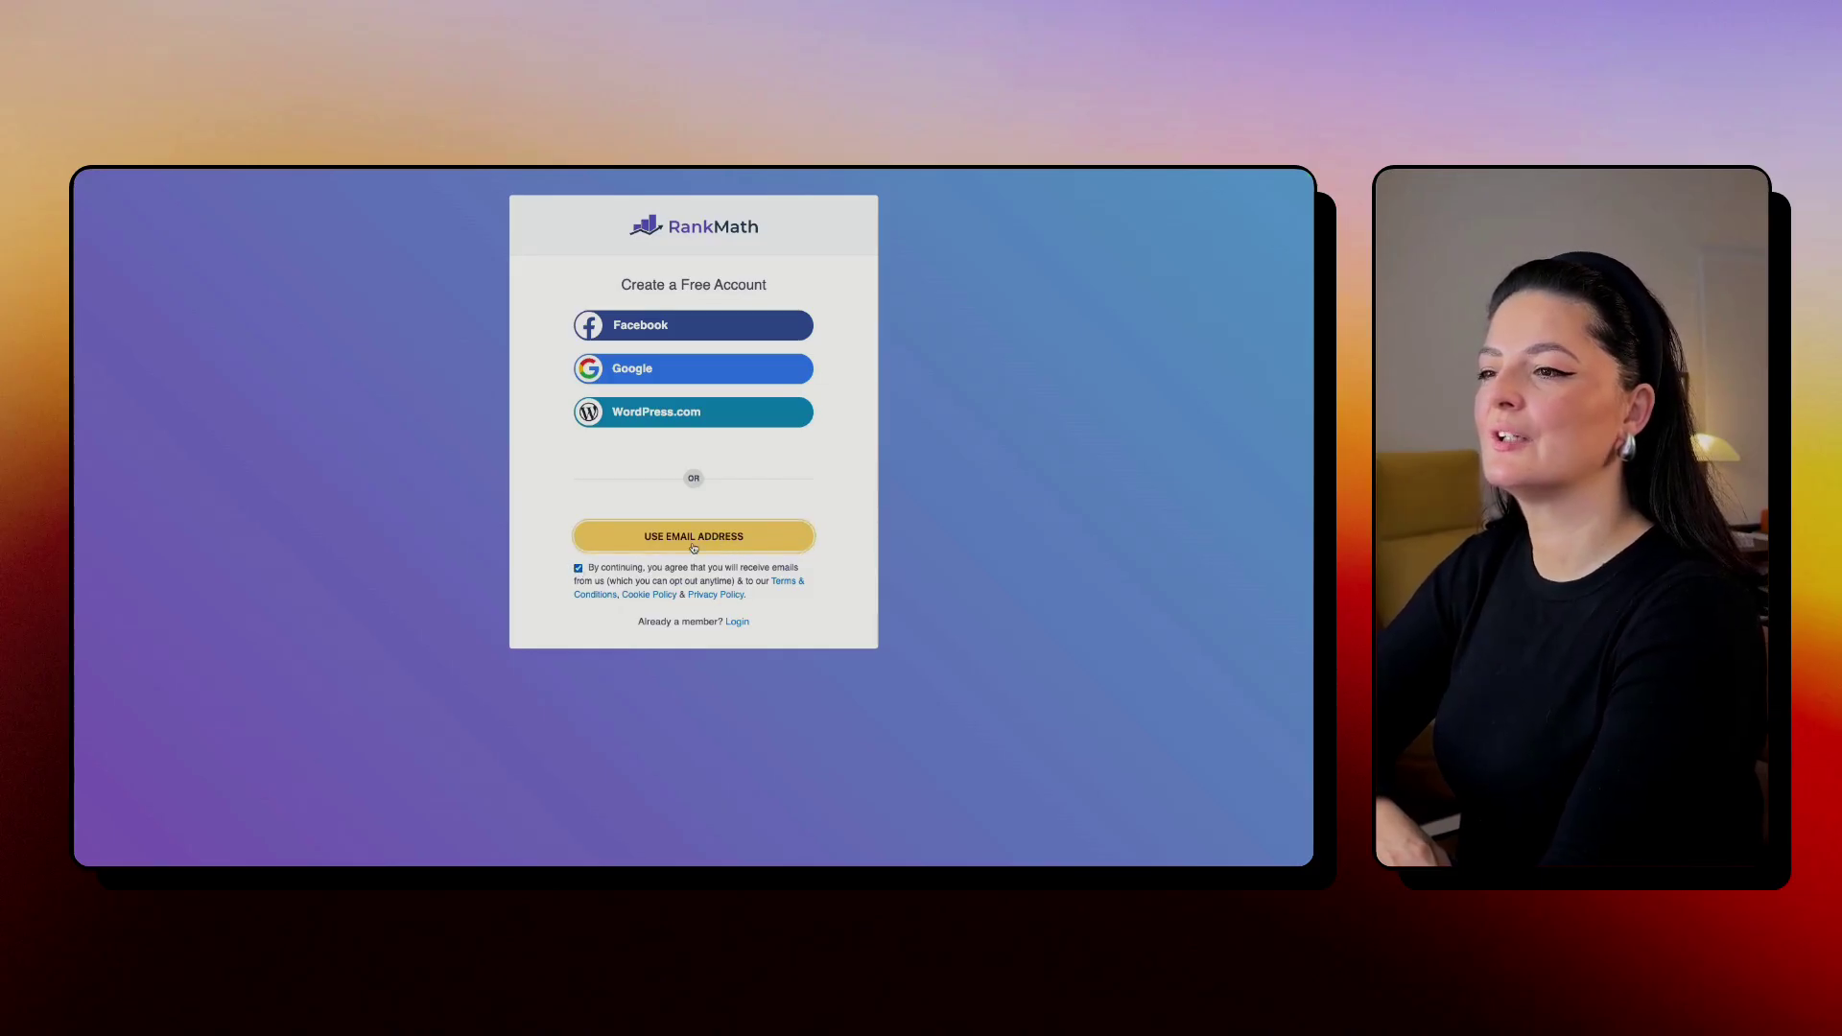
pyautogui.click(693, 540)
pyautogui.click(664, 538)
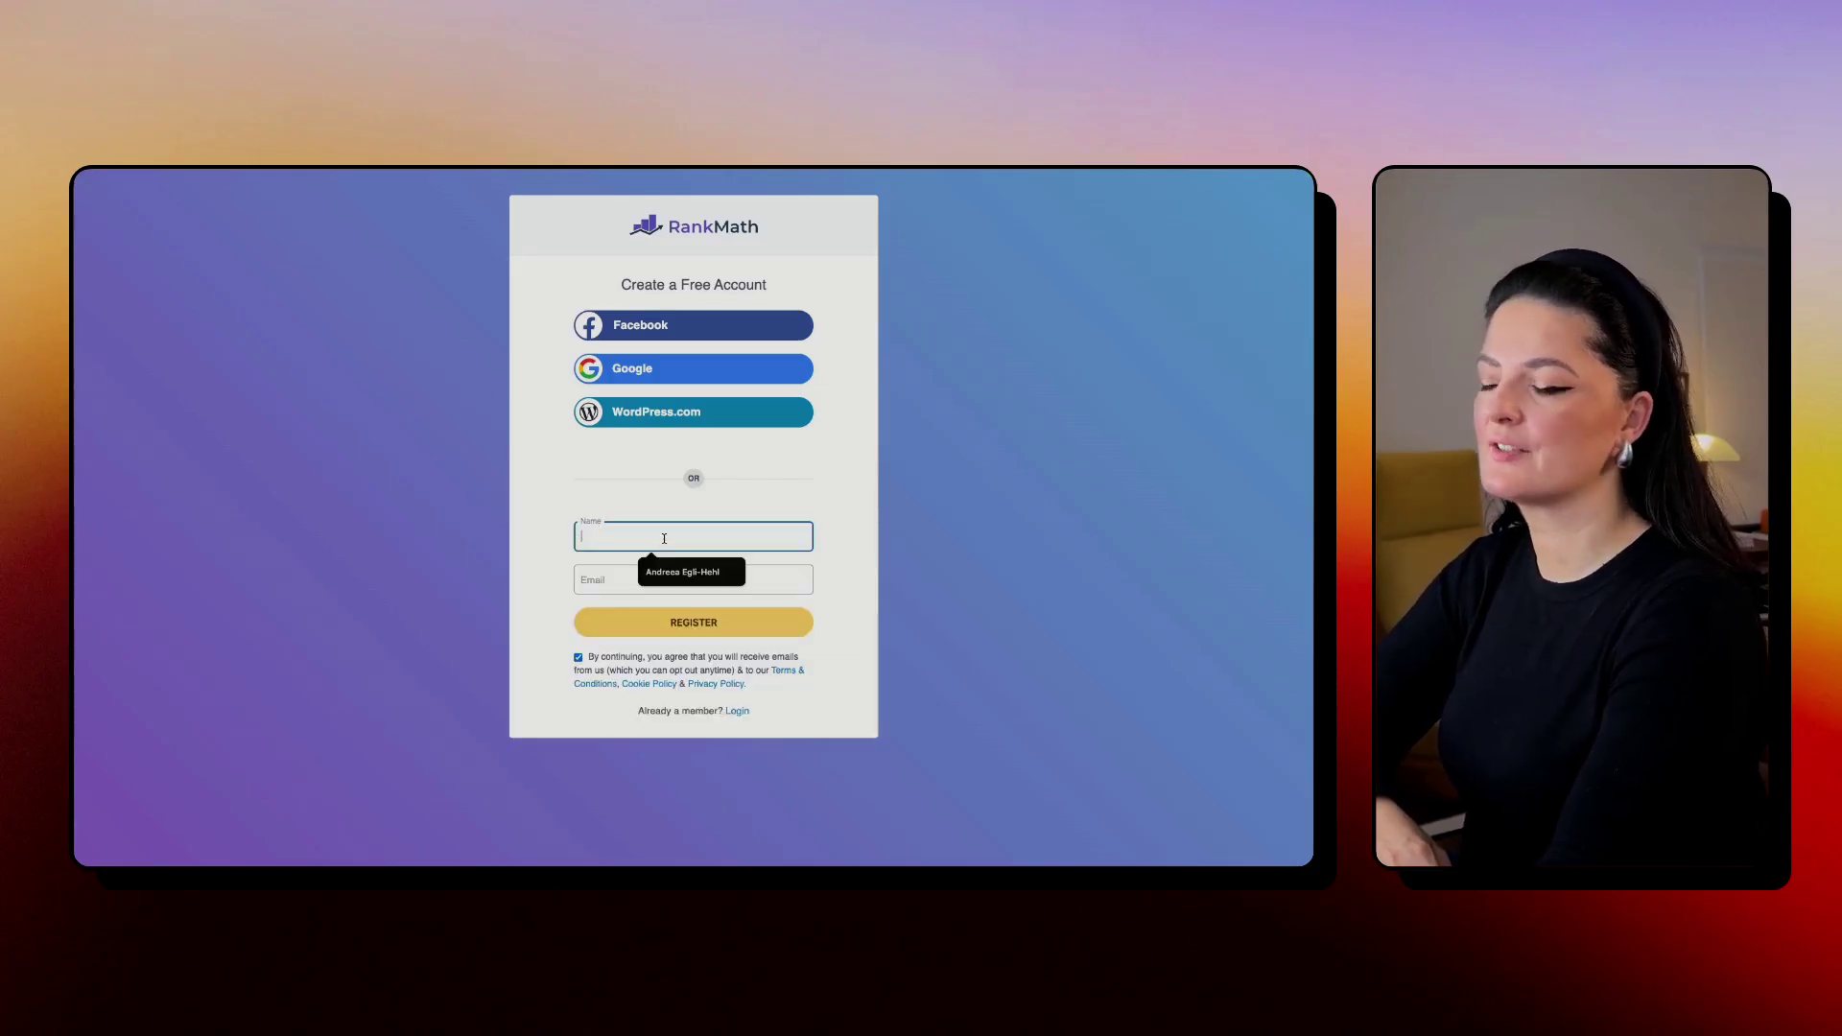
pyautogui.click(682, 571)
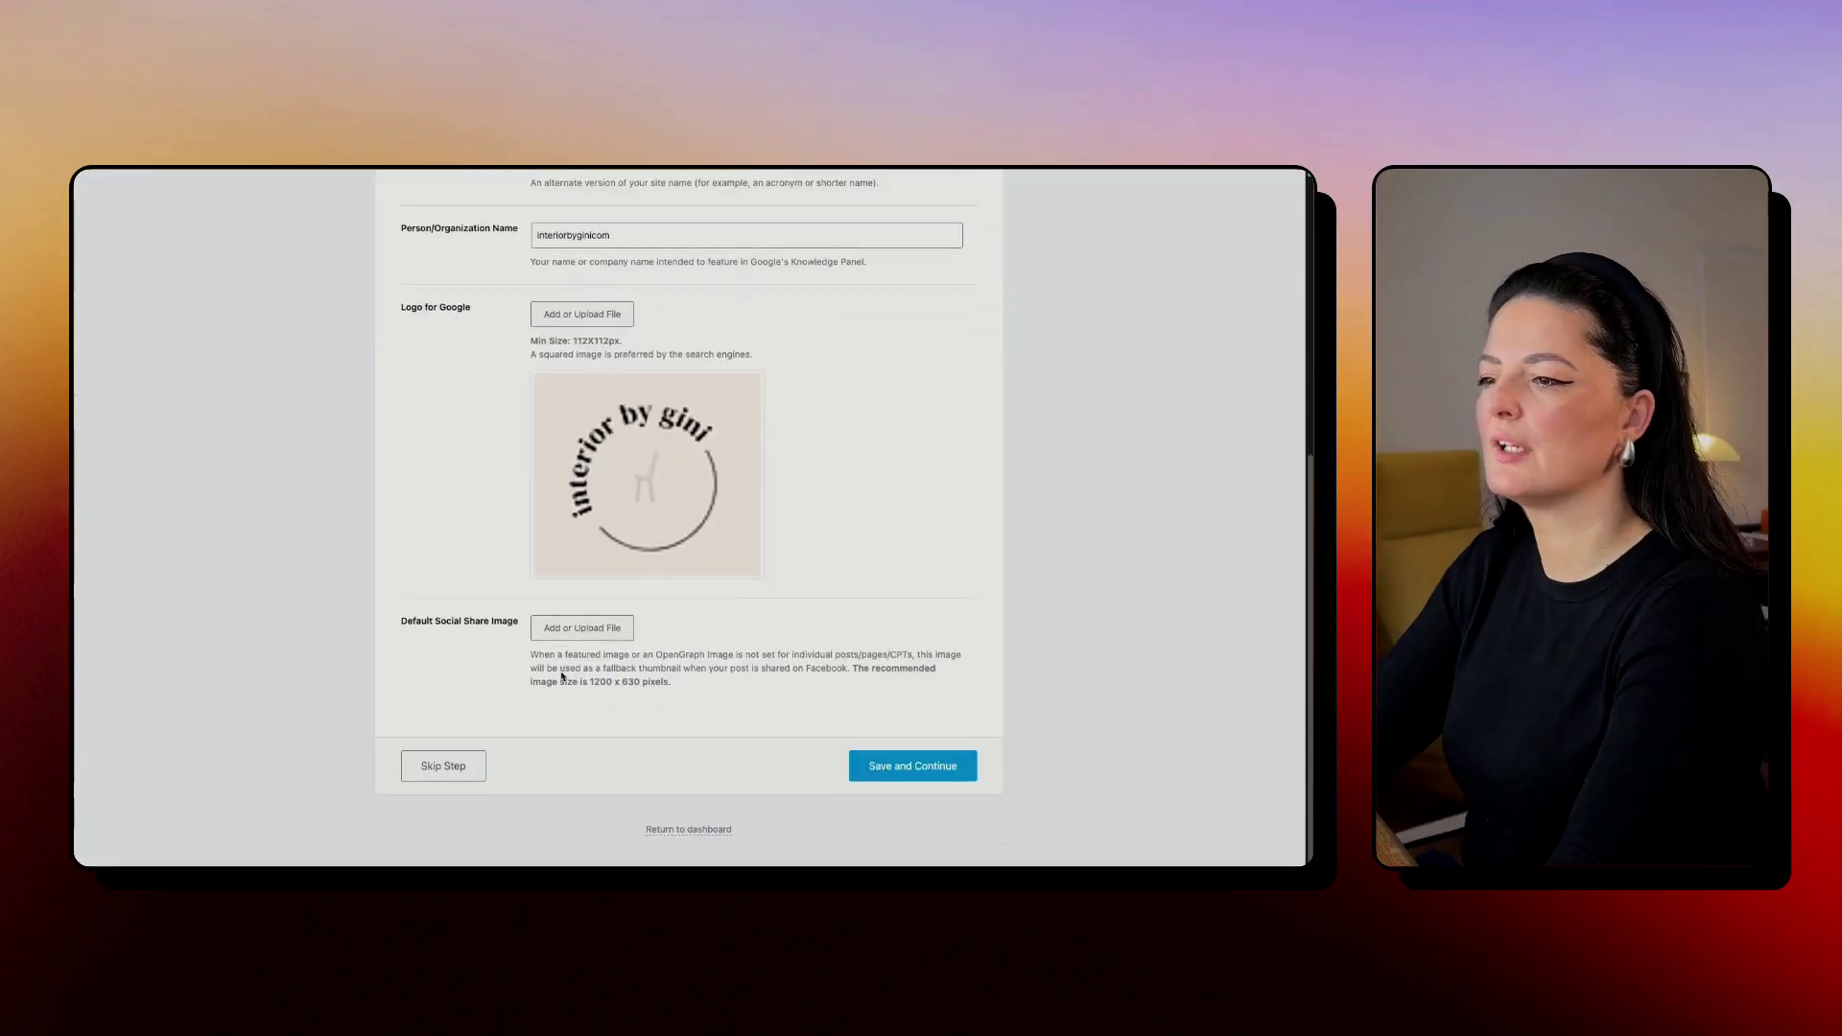
# Step: Finish the setup wizard by saving the site details and sitemap settings, skipping Analytics and SEO Tweaks, and returning to the dashboard
pyautogui.click(898, 771)
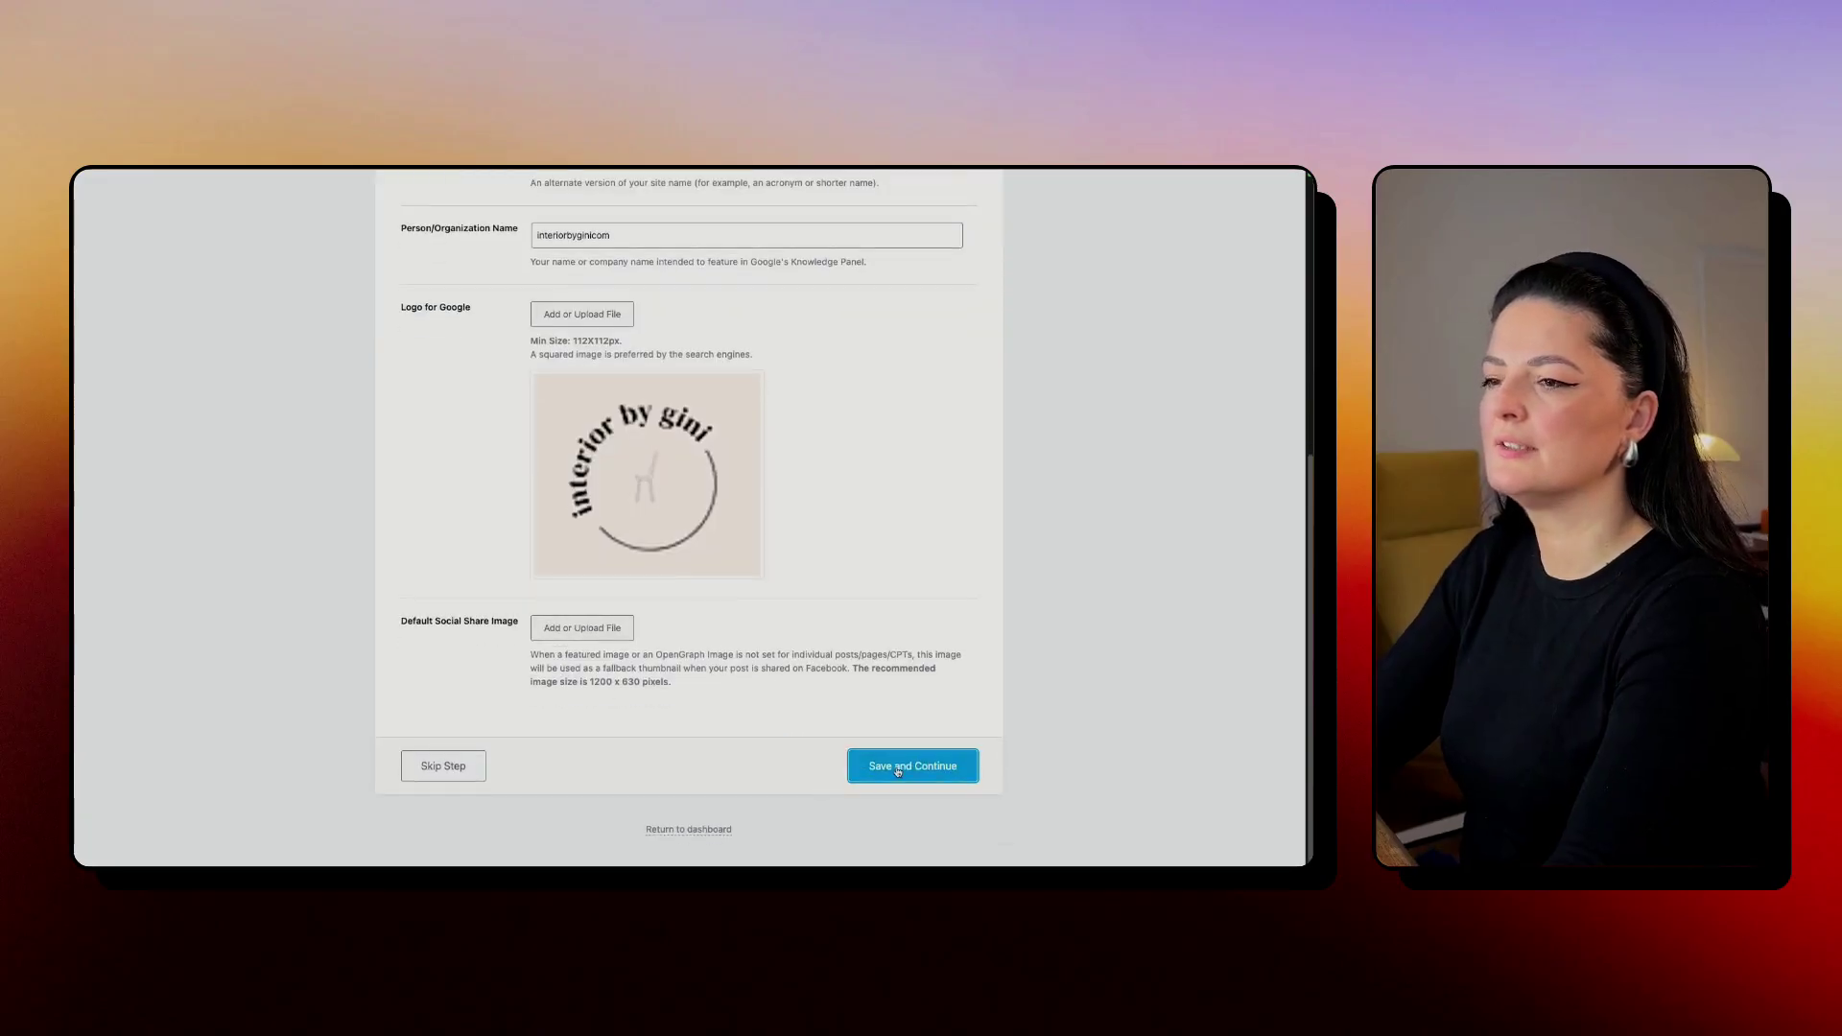
pyautogui.click(442, 766)
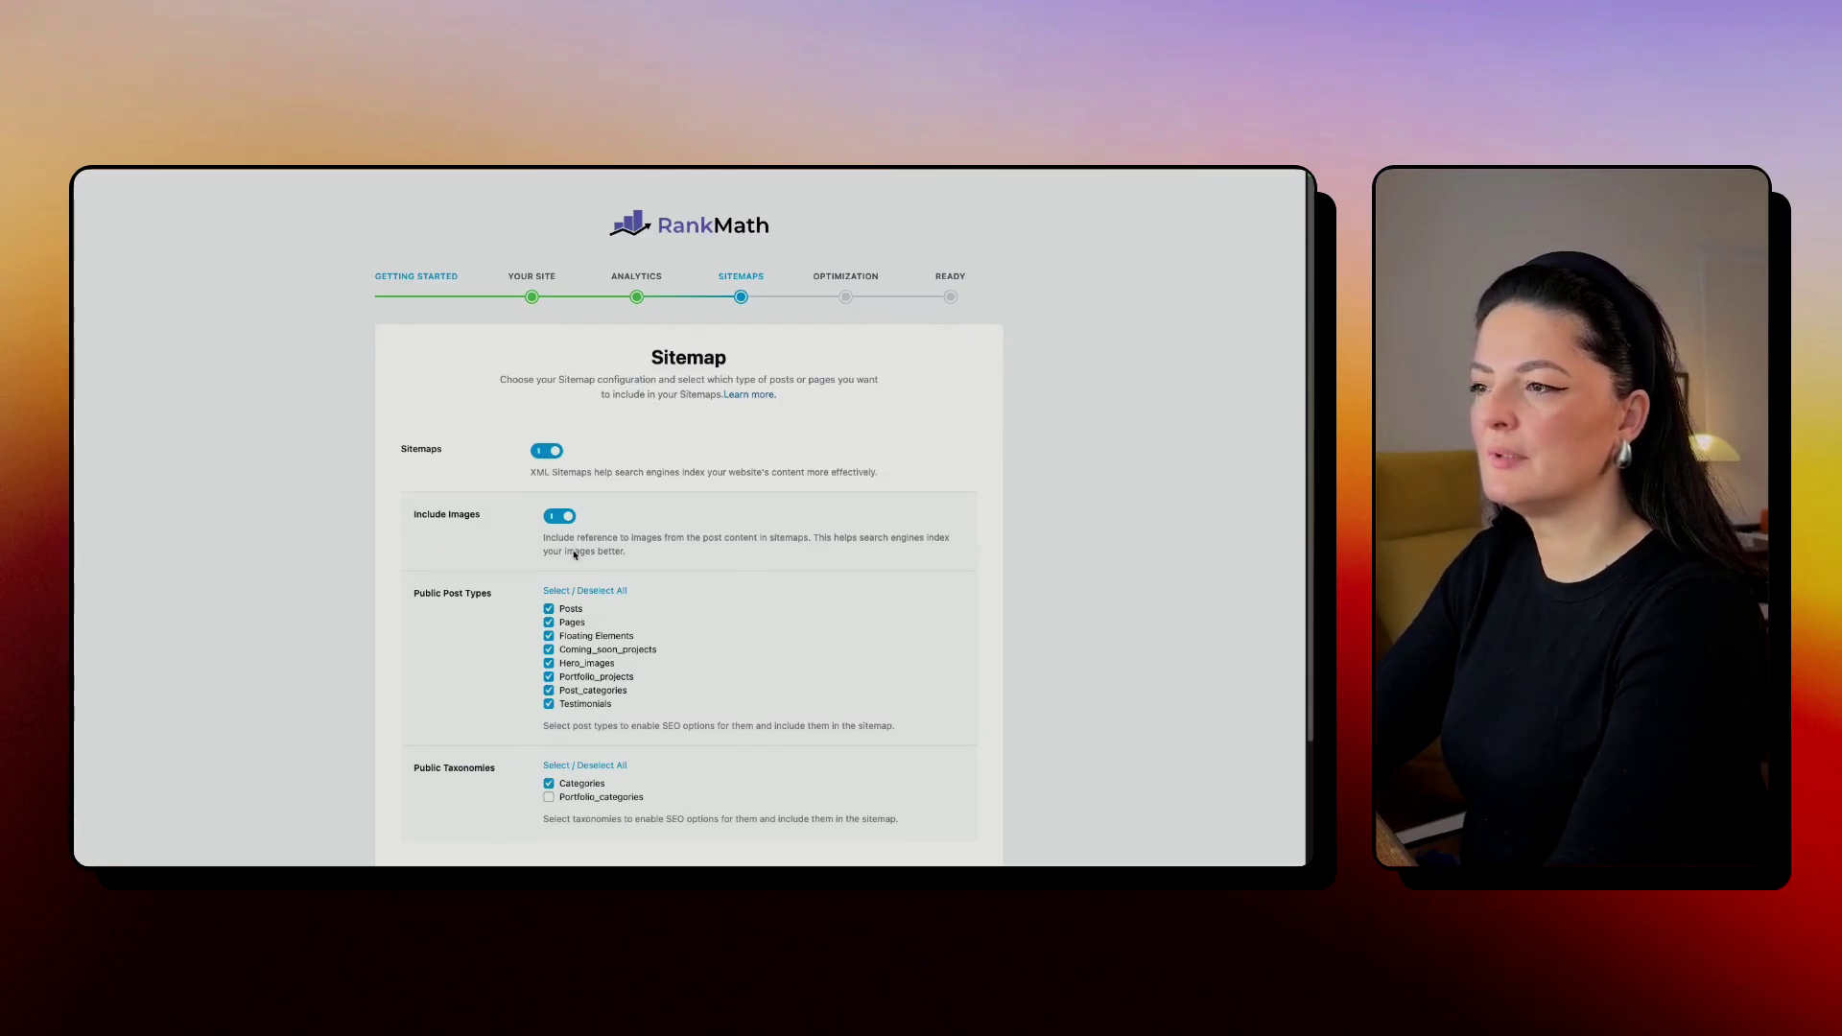
pyautogui.scroll(-3, 574, 554)
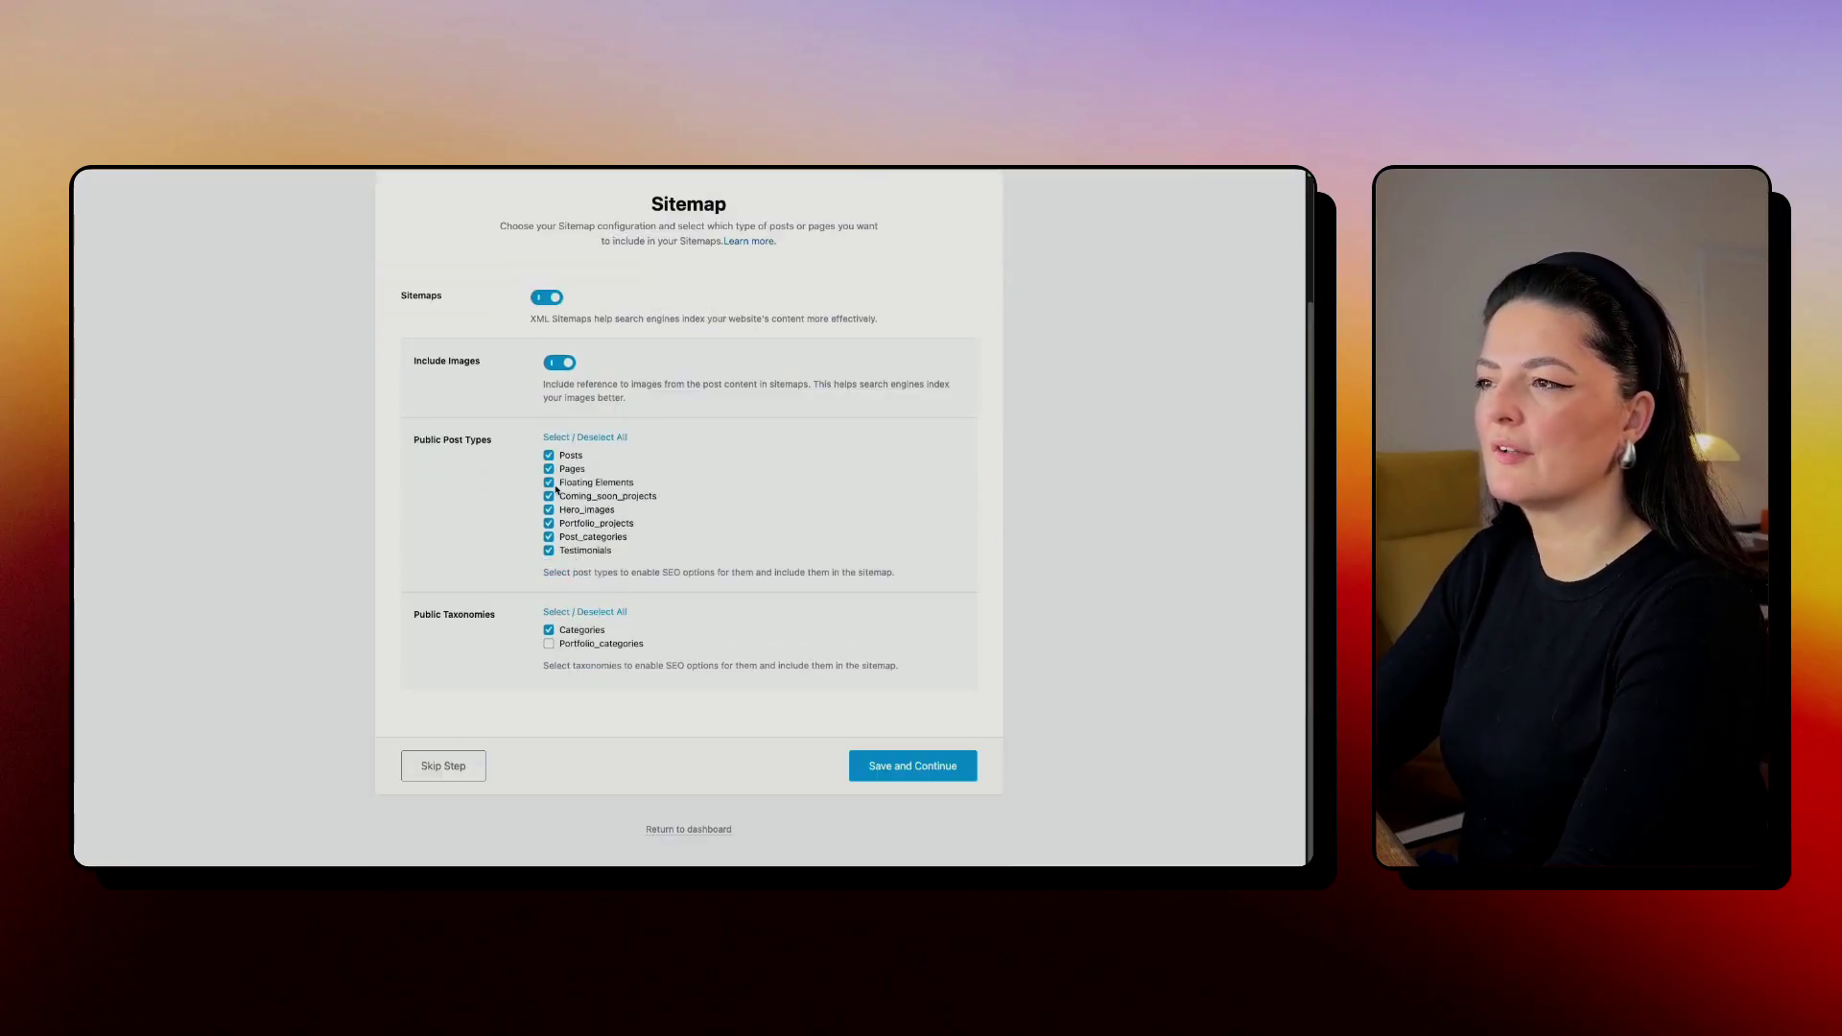
pyautogui.click(941, 779)
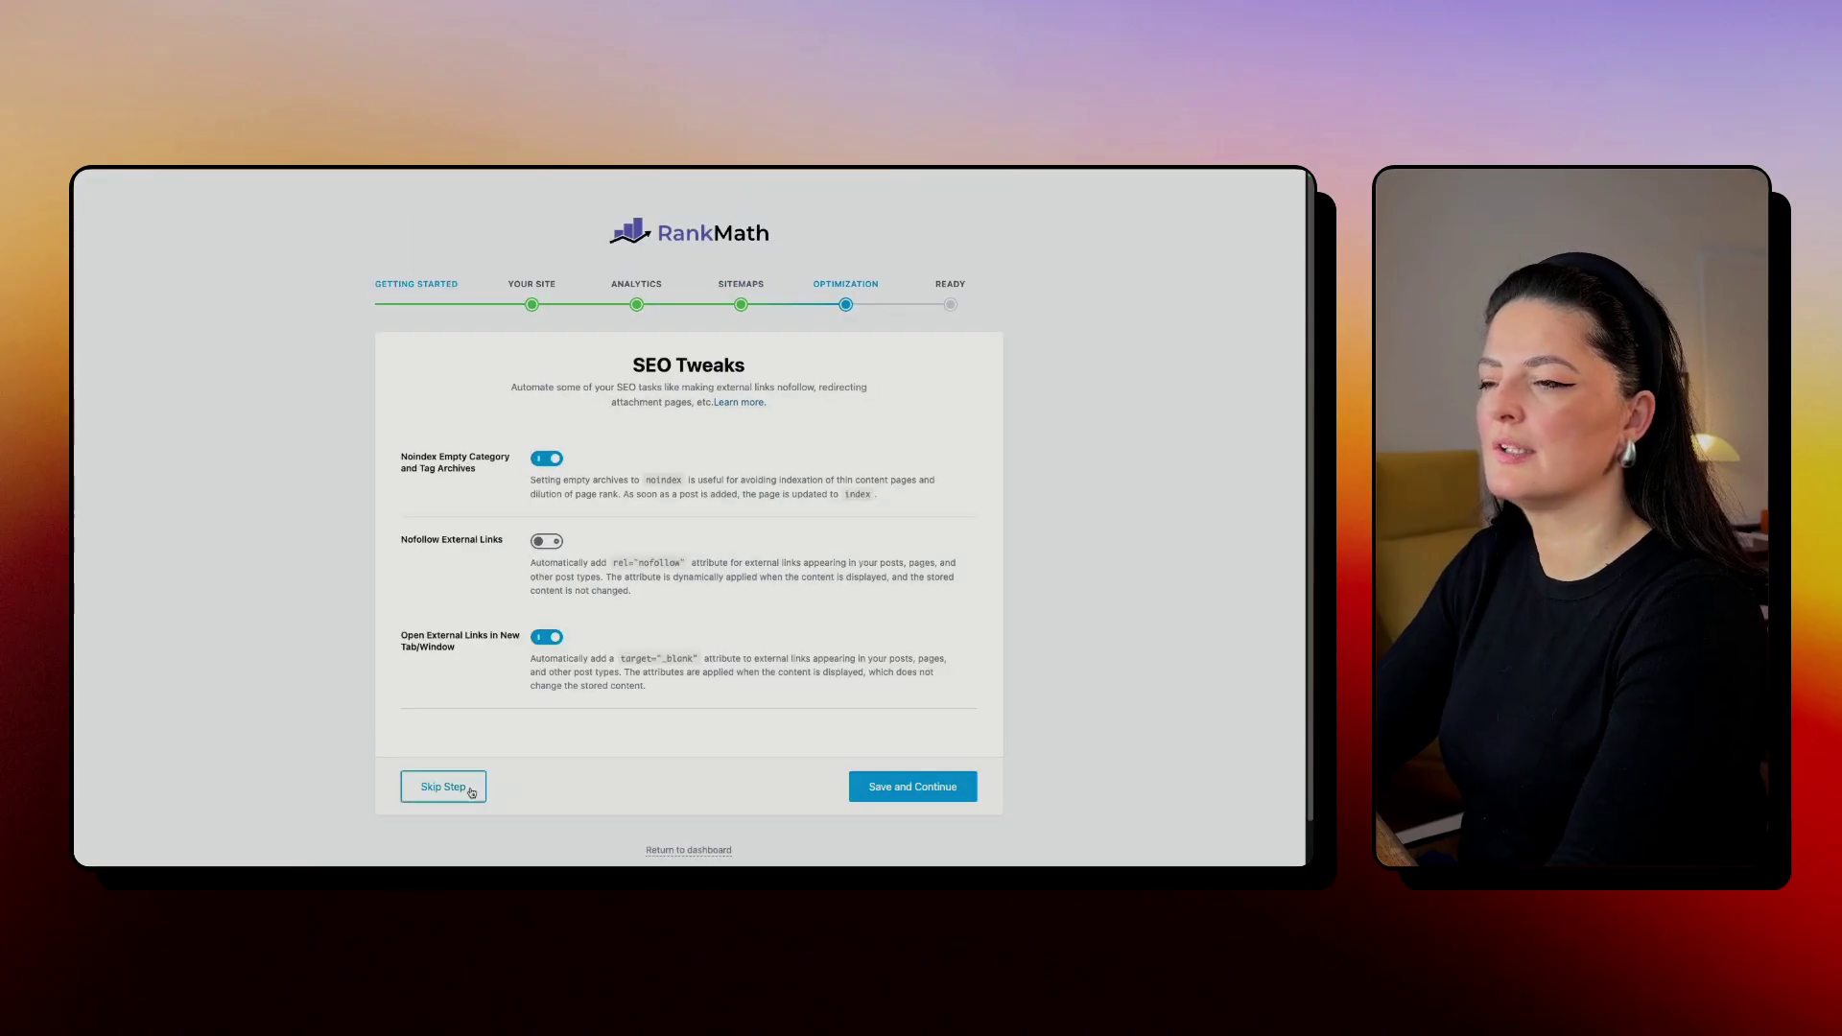
pyautogui.click(446, 788)
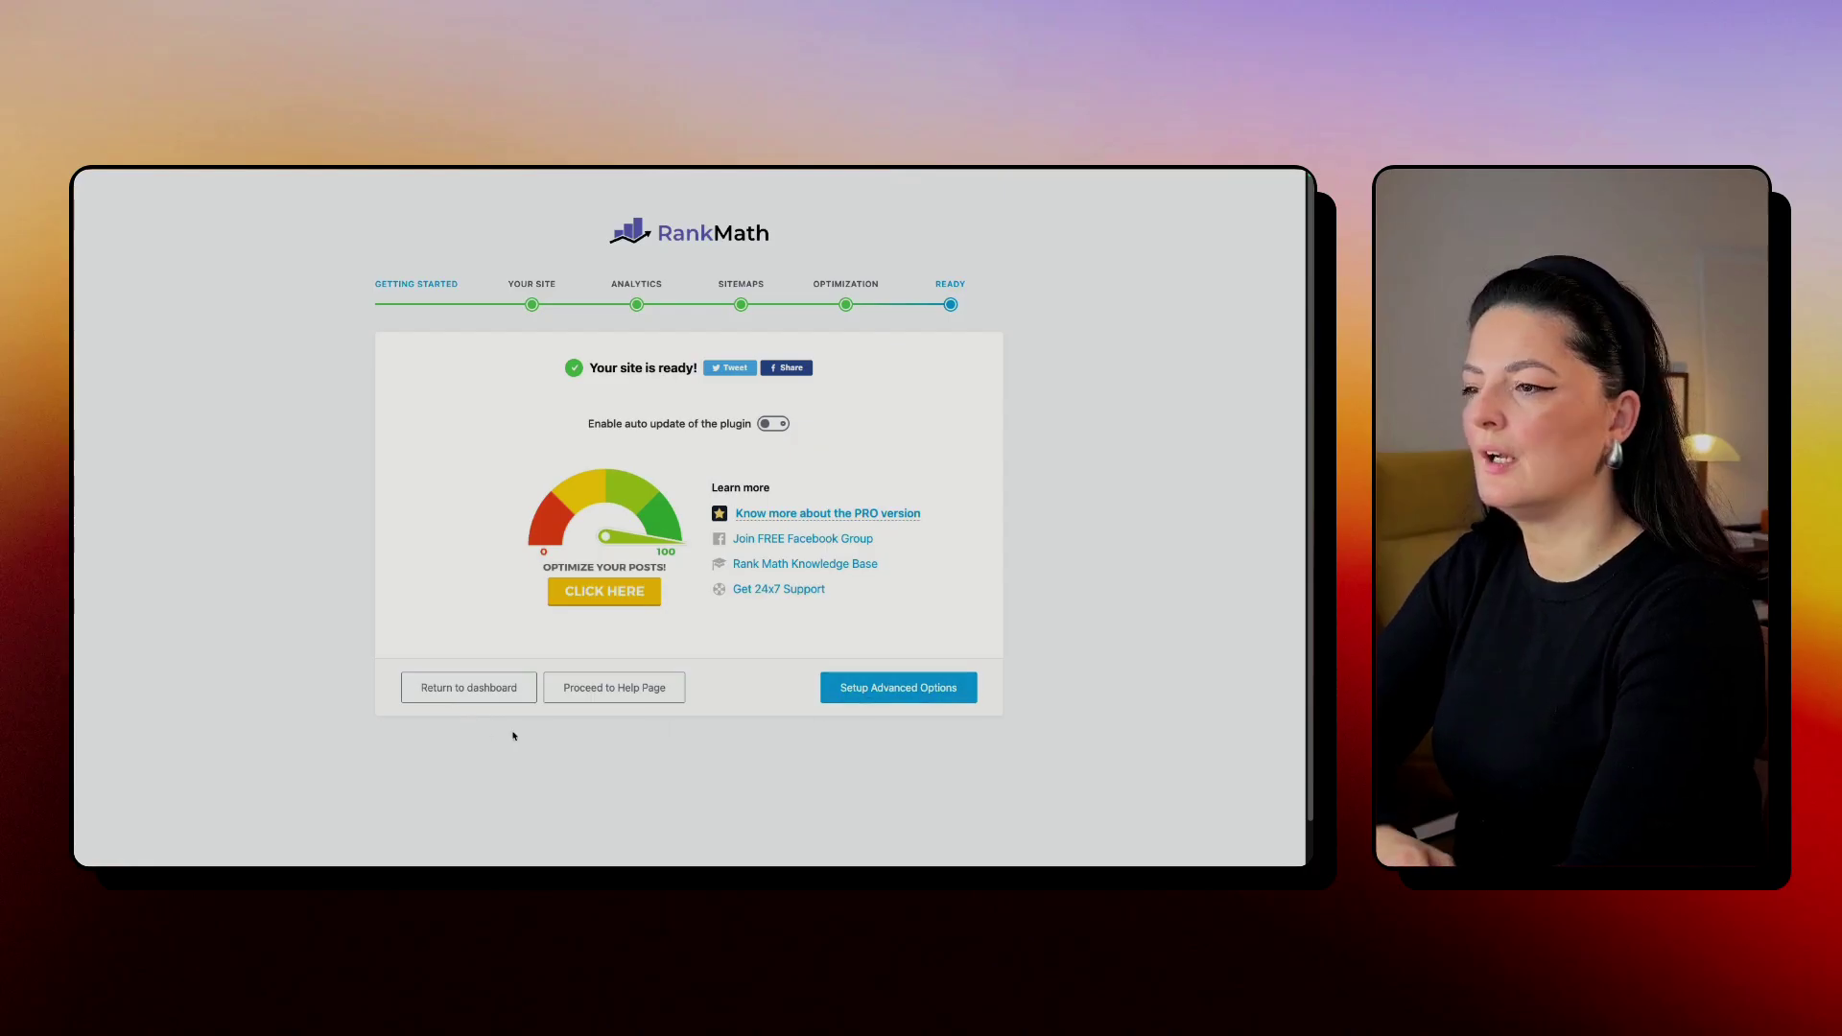
pyautogui.click(461, 692)
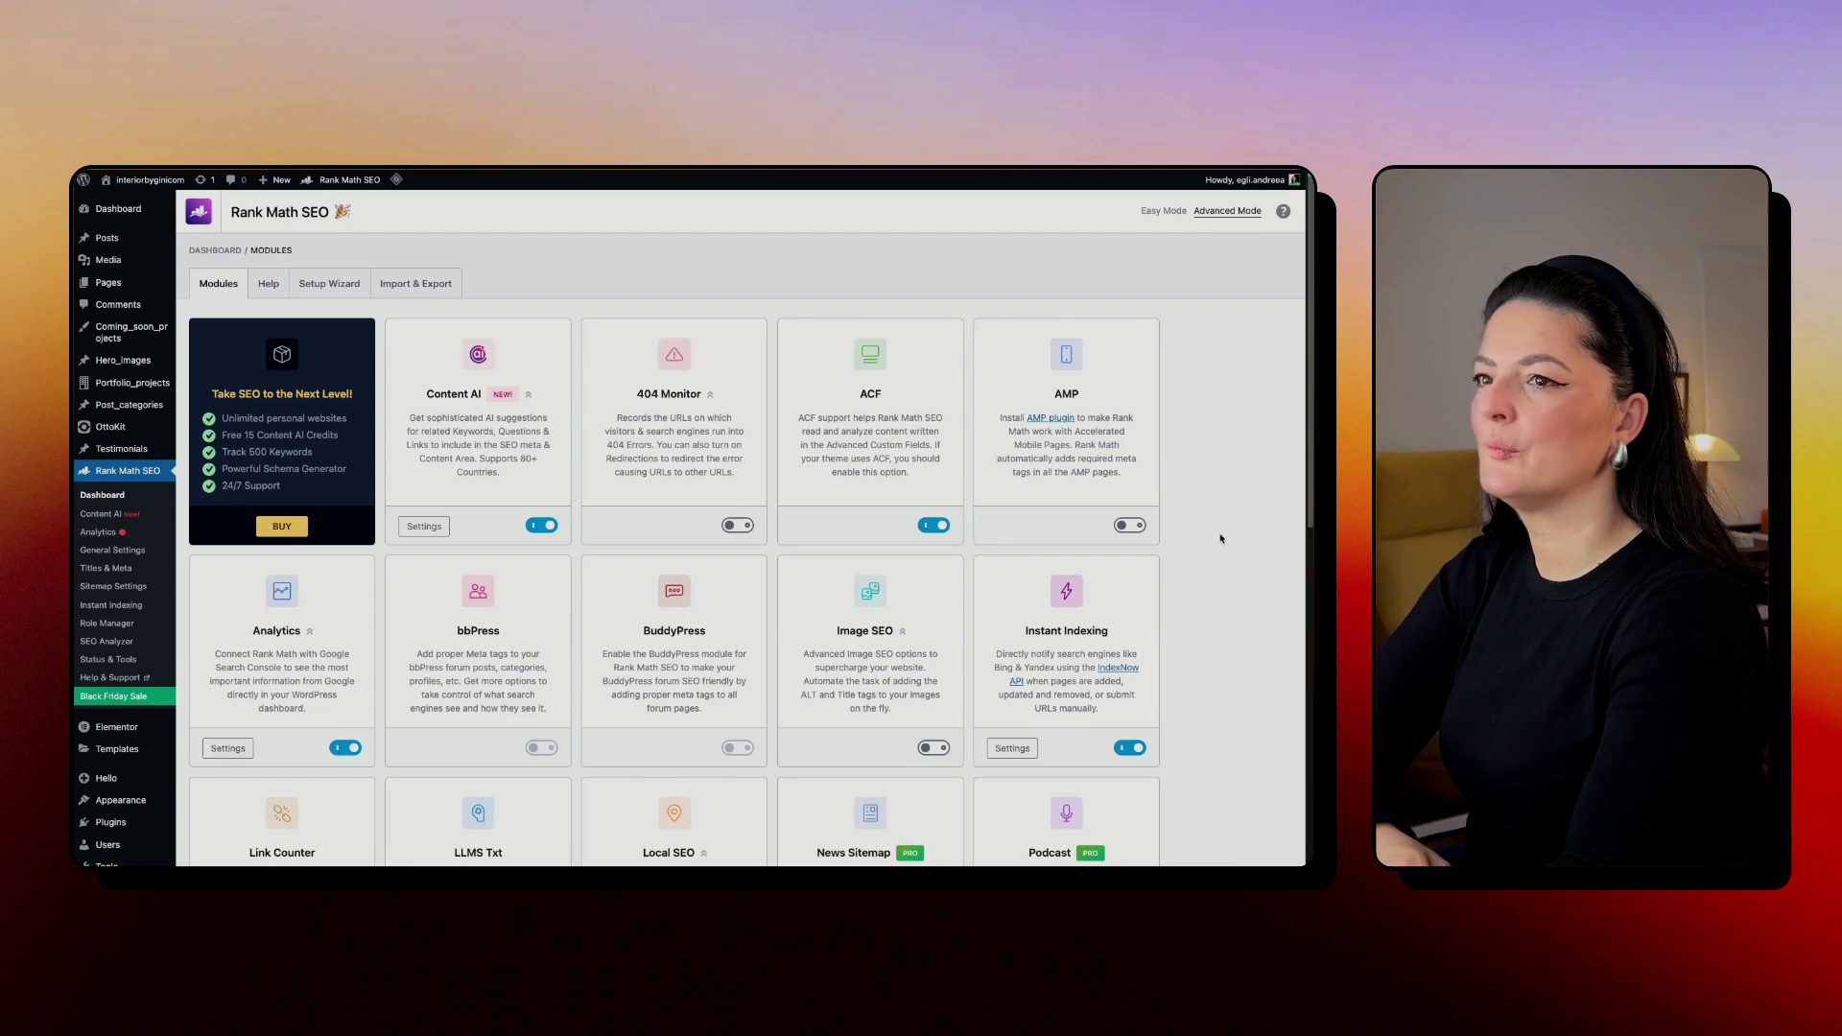
# Step: Review the prices and included features of Rank Math's Agency, Business and Pro plans on the Black Friday sale page
pyautogui.click(101, 702)
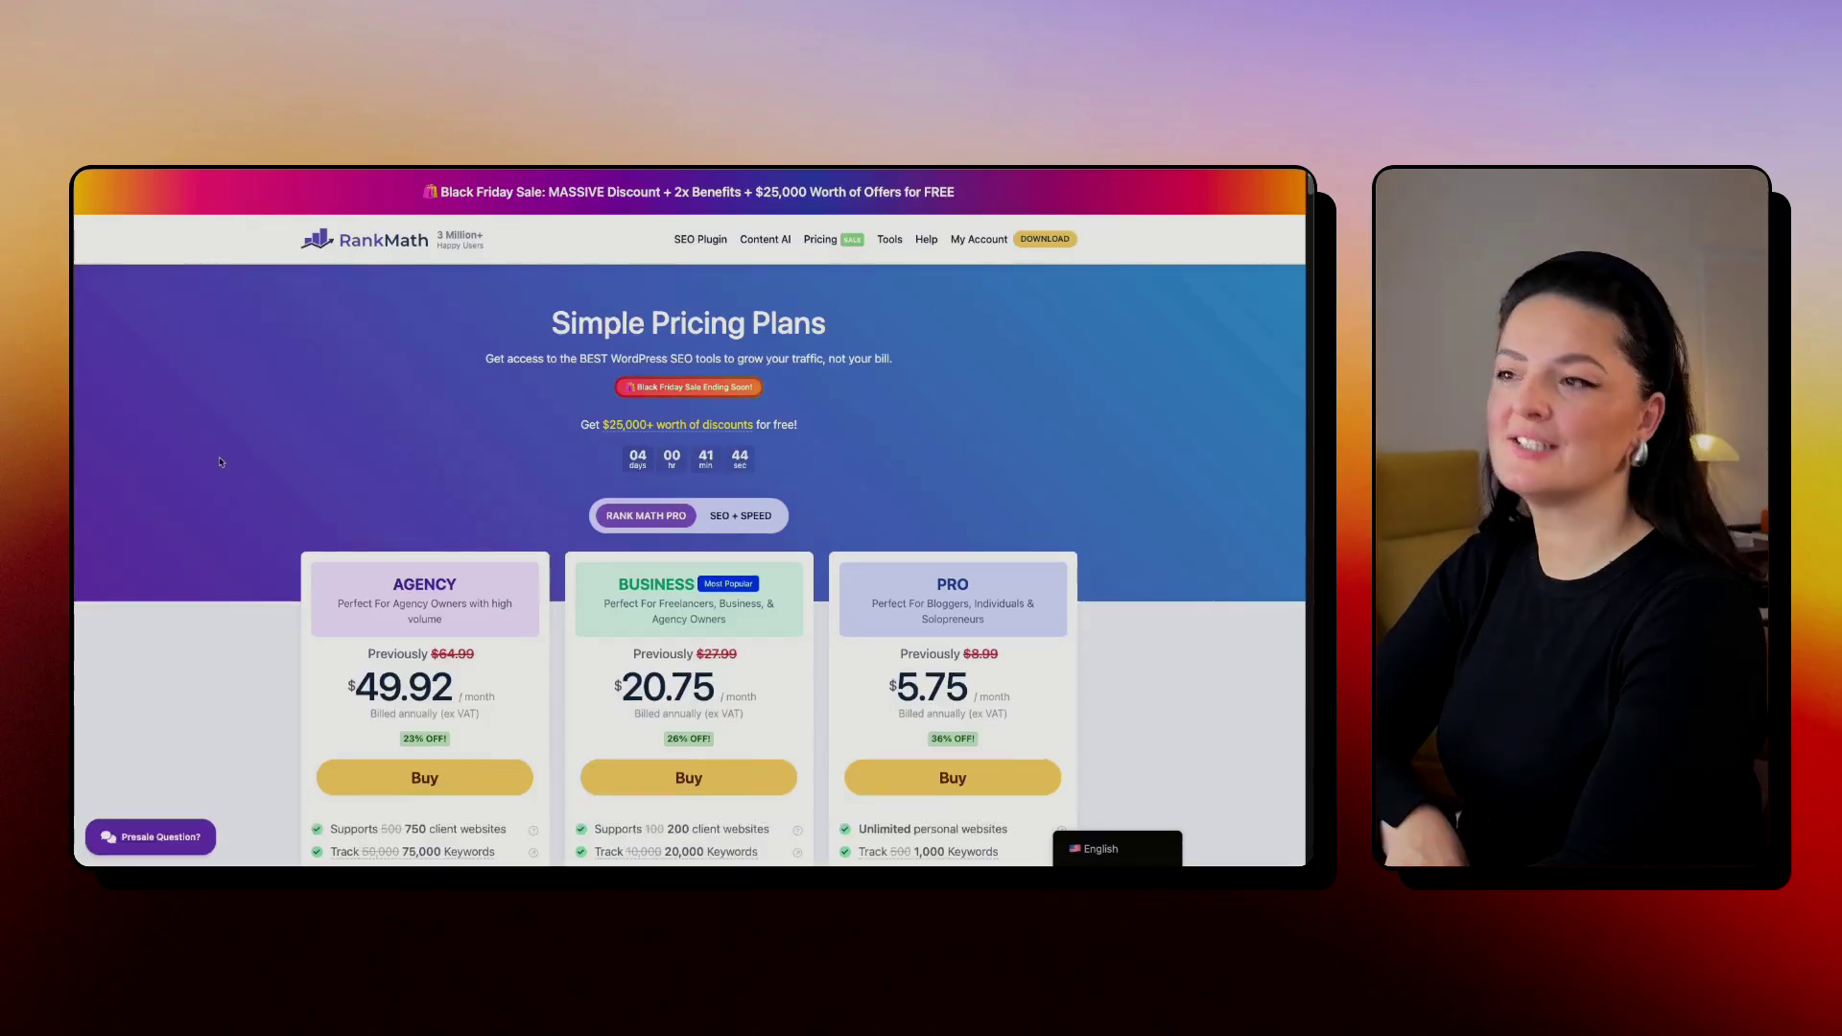
pyautogui.scroll(-3, 219, 463)
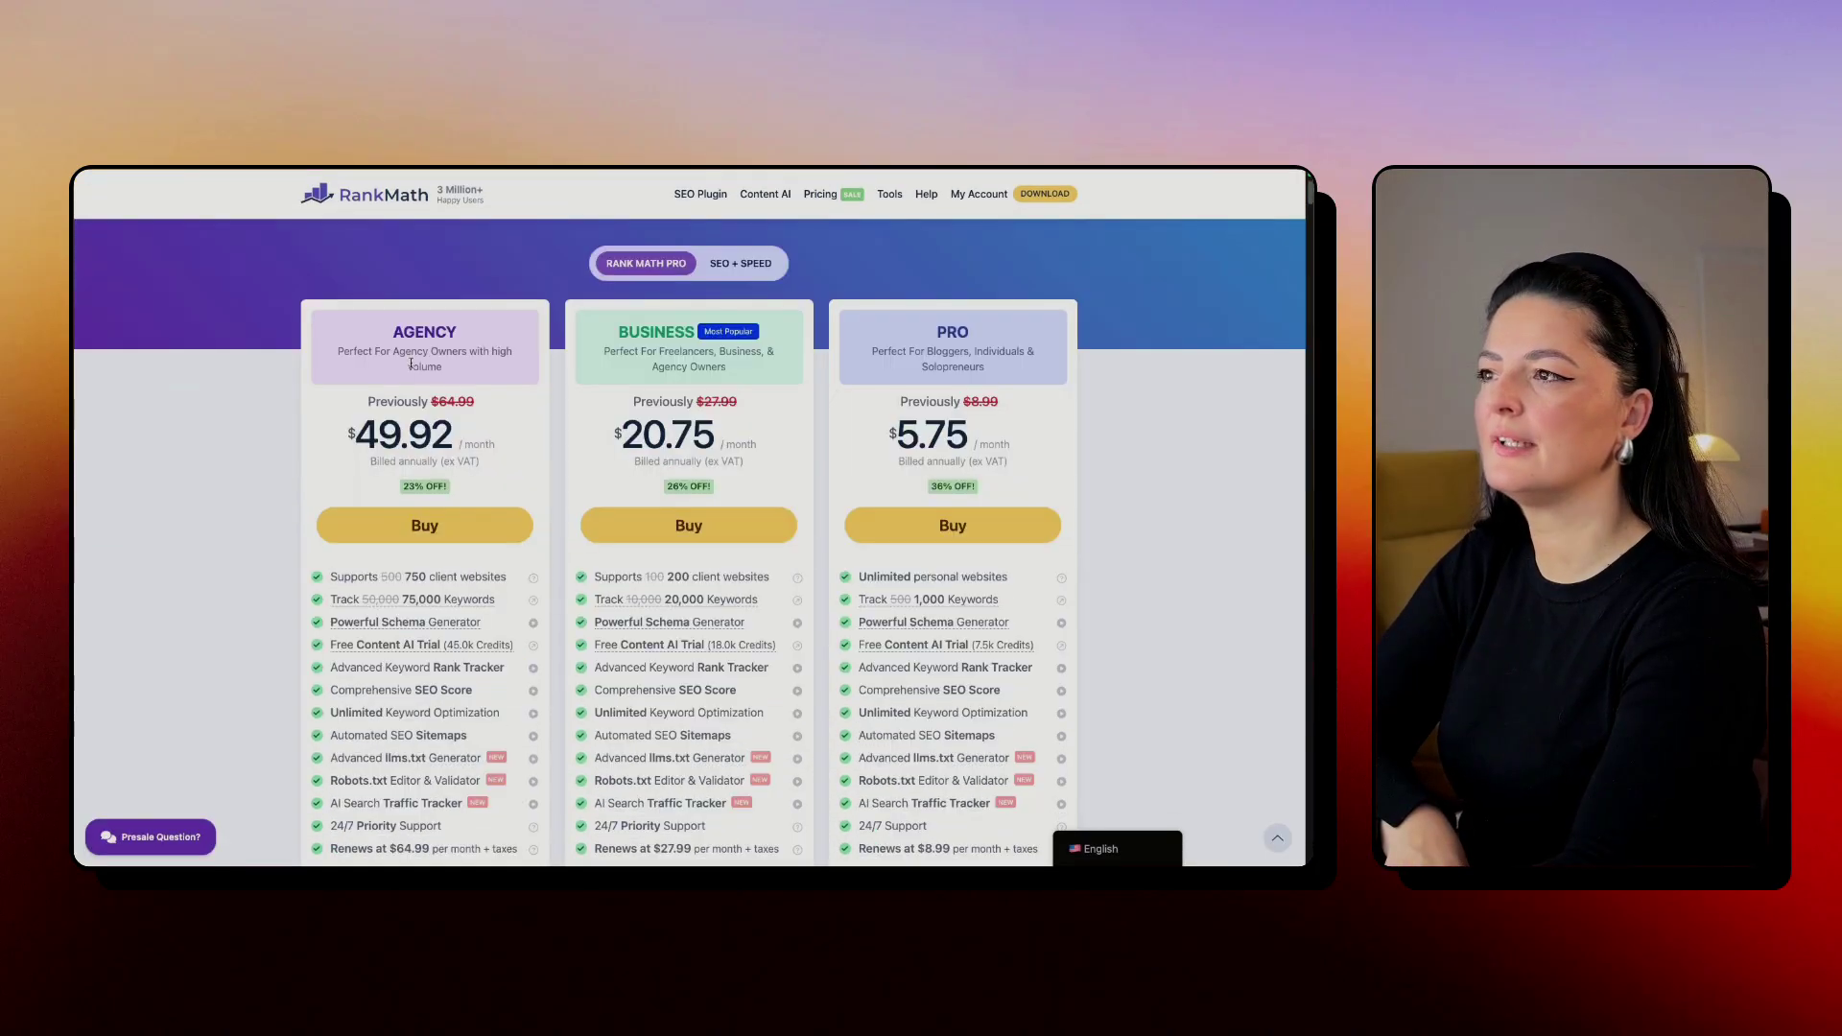
pyautogui.scroll(-15, 1136, 484)
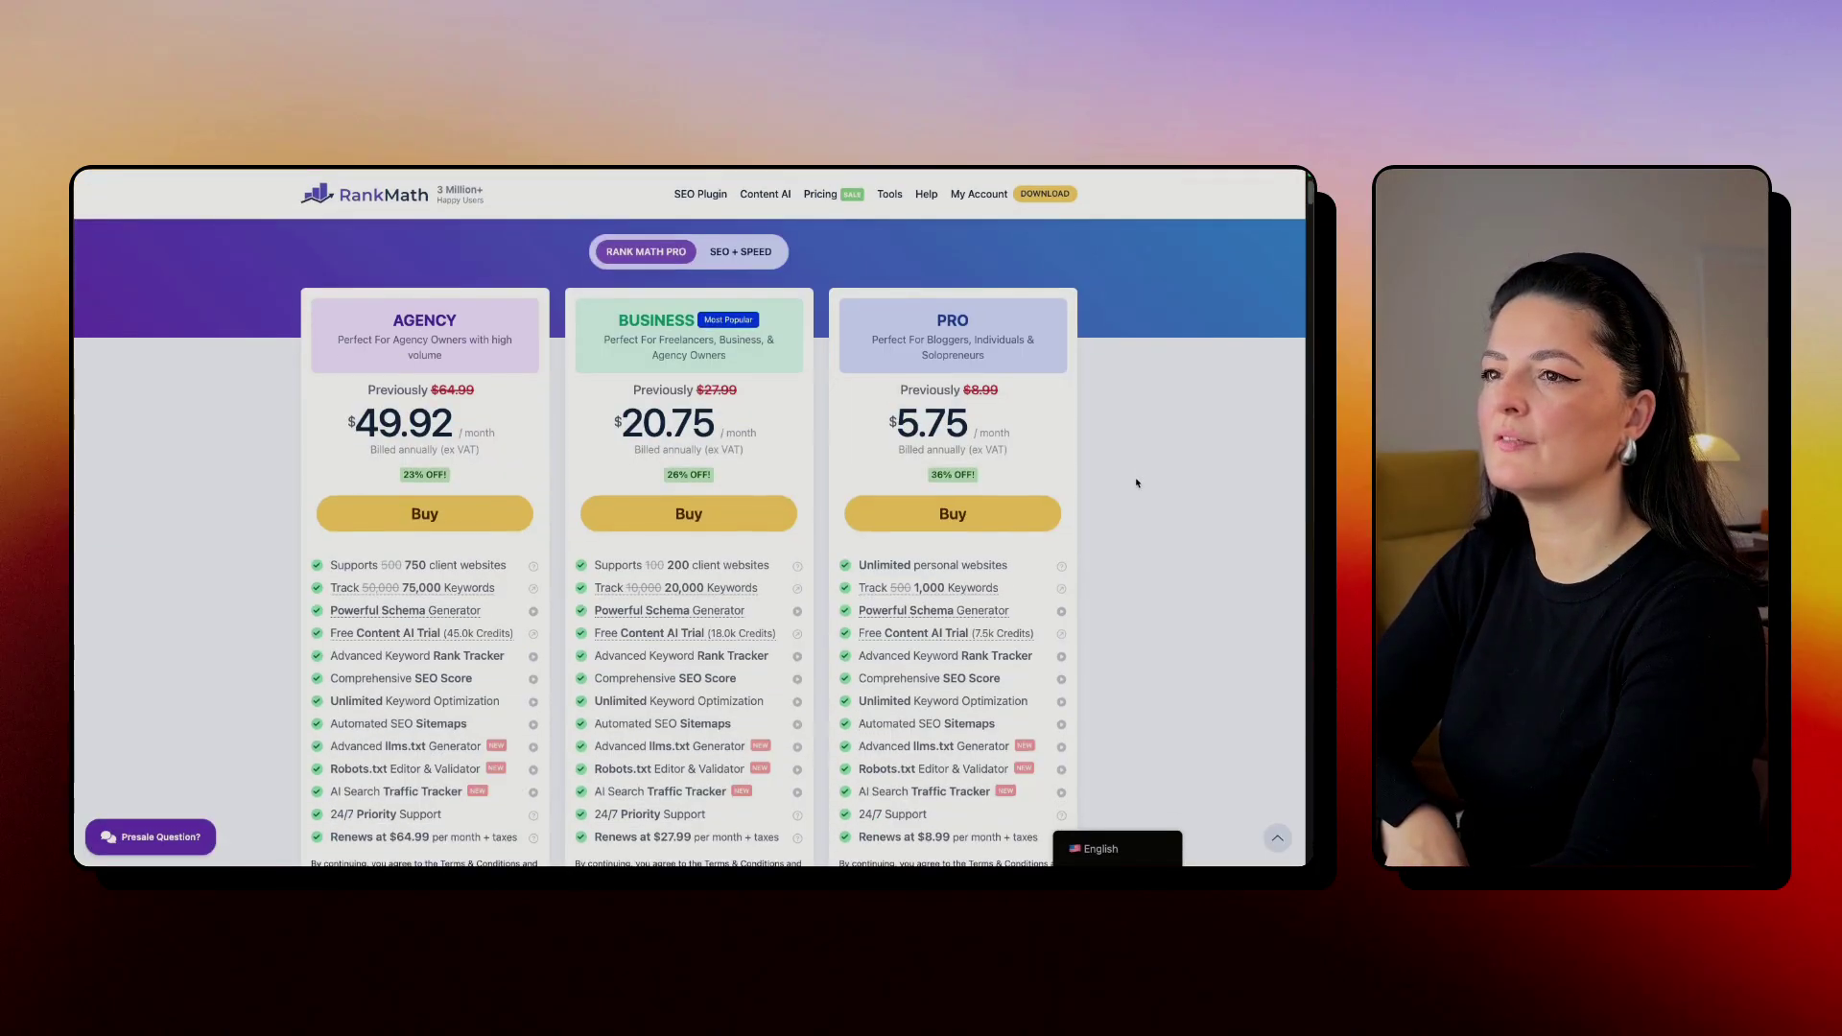
pyautogui.scroll(-5, 1136, 484)
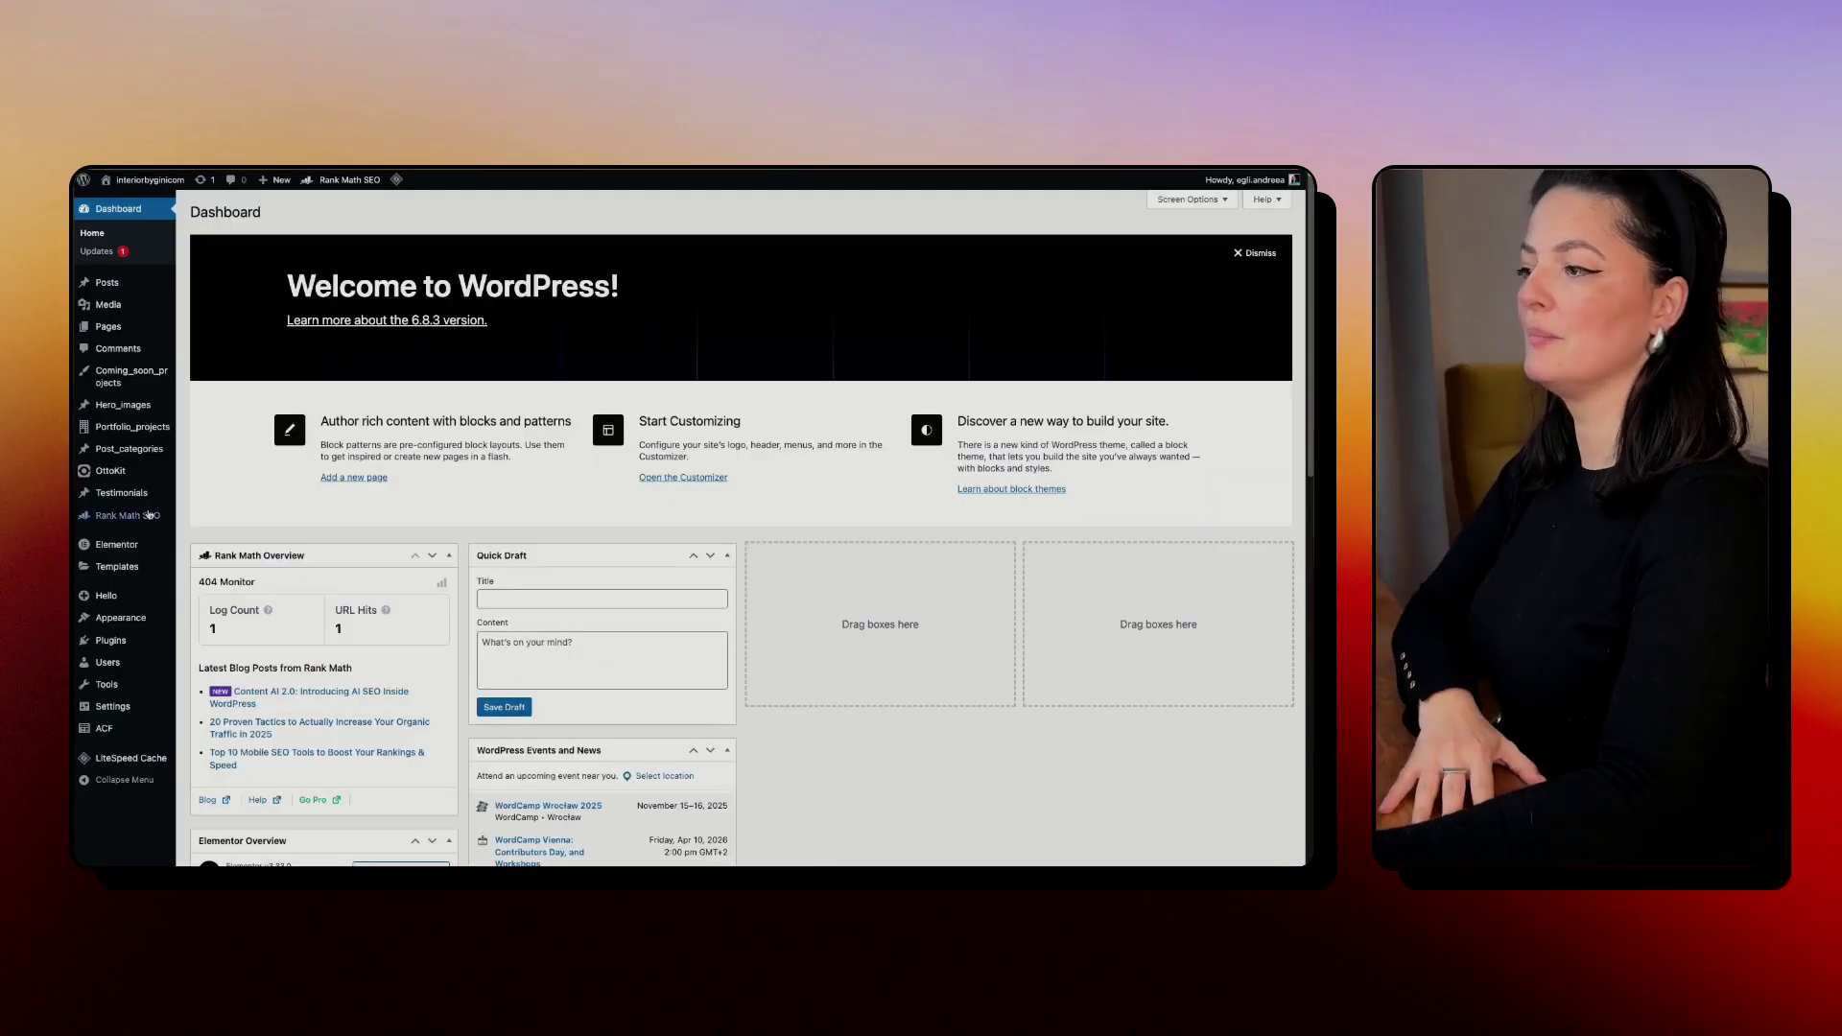
# Step: Open the Rank Math SEO dashboard and examine which modules are available and which are enabled
pyautogui.moveTo(134, 518)
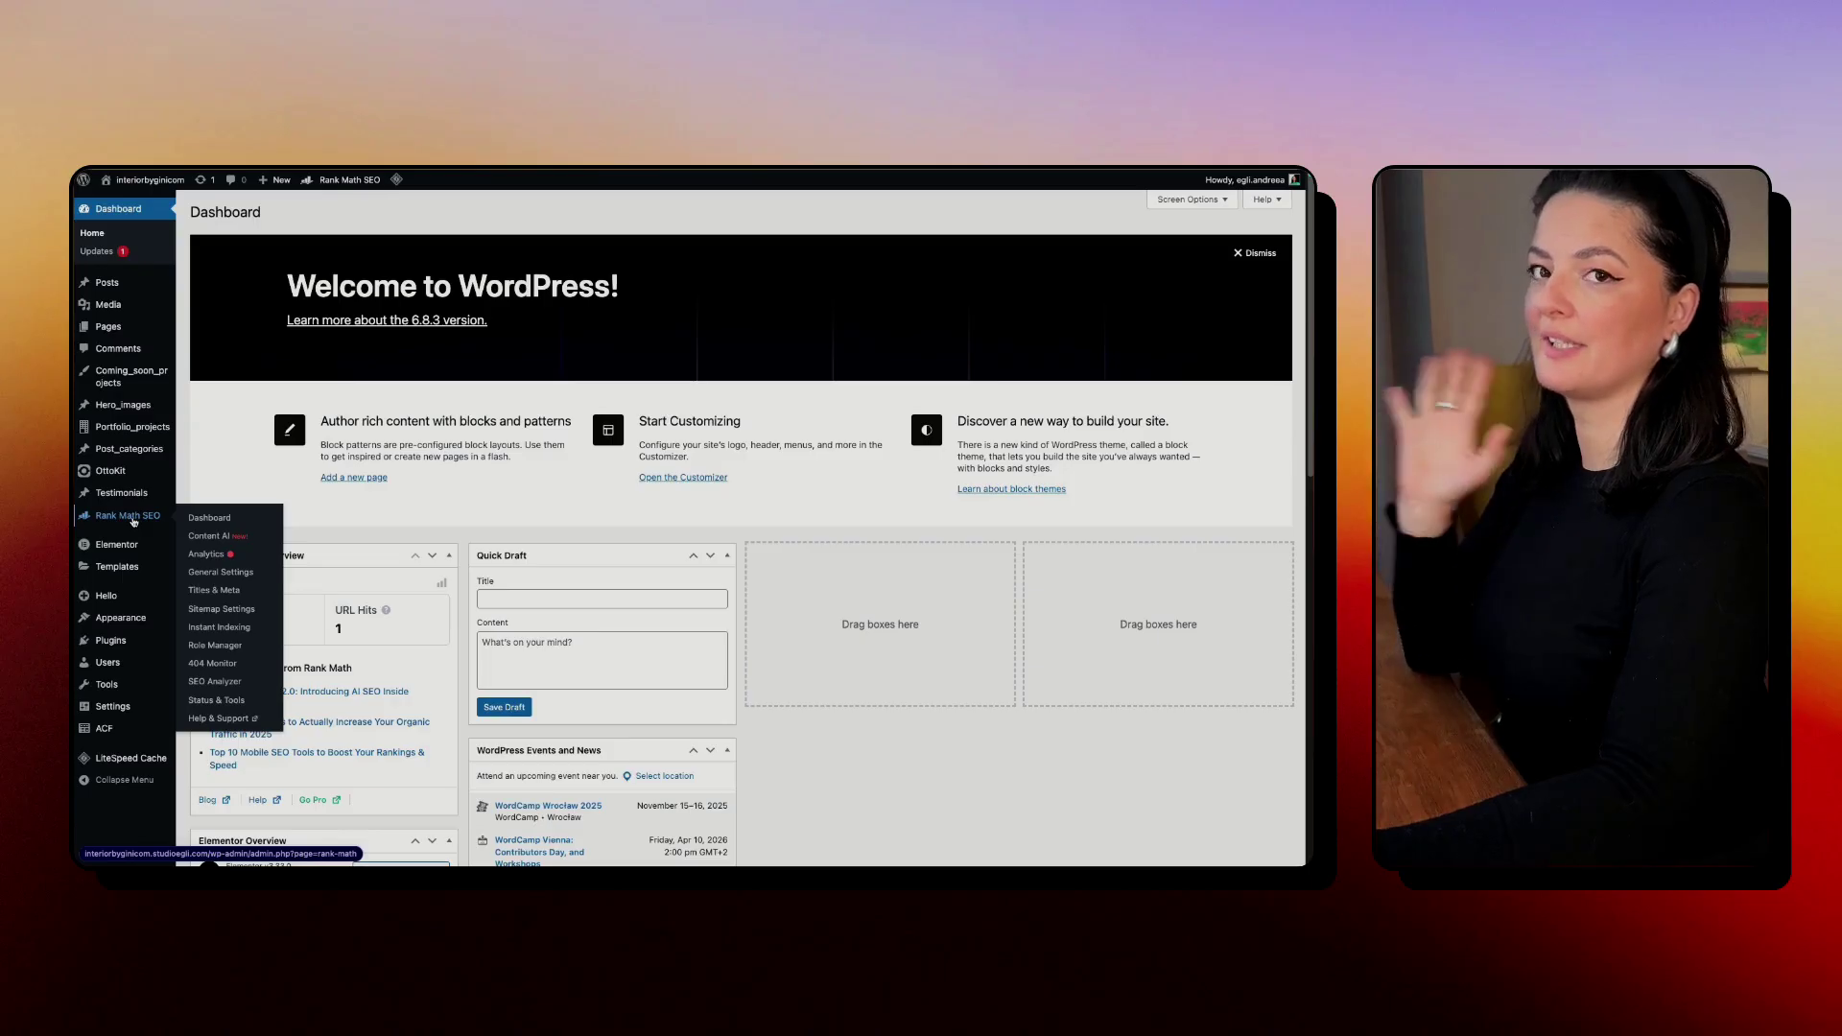
pyautogui.click(197, 521)
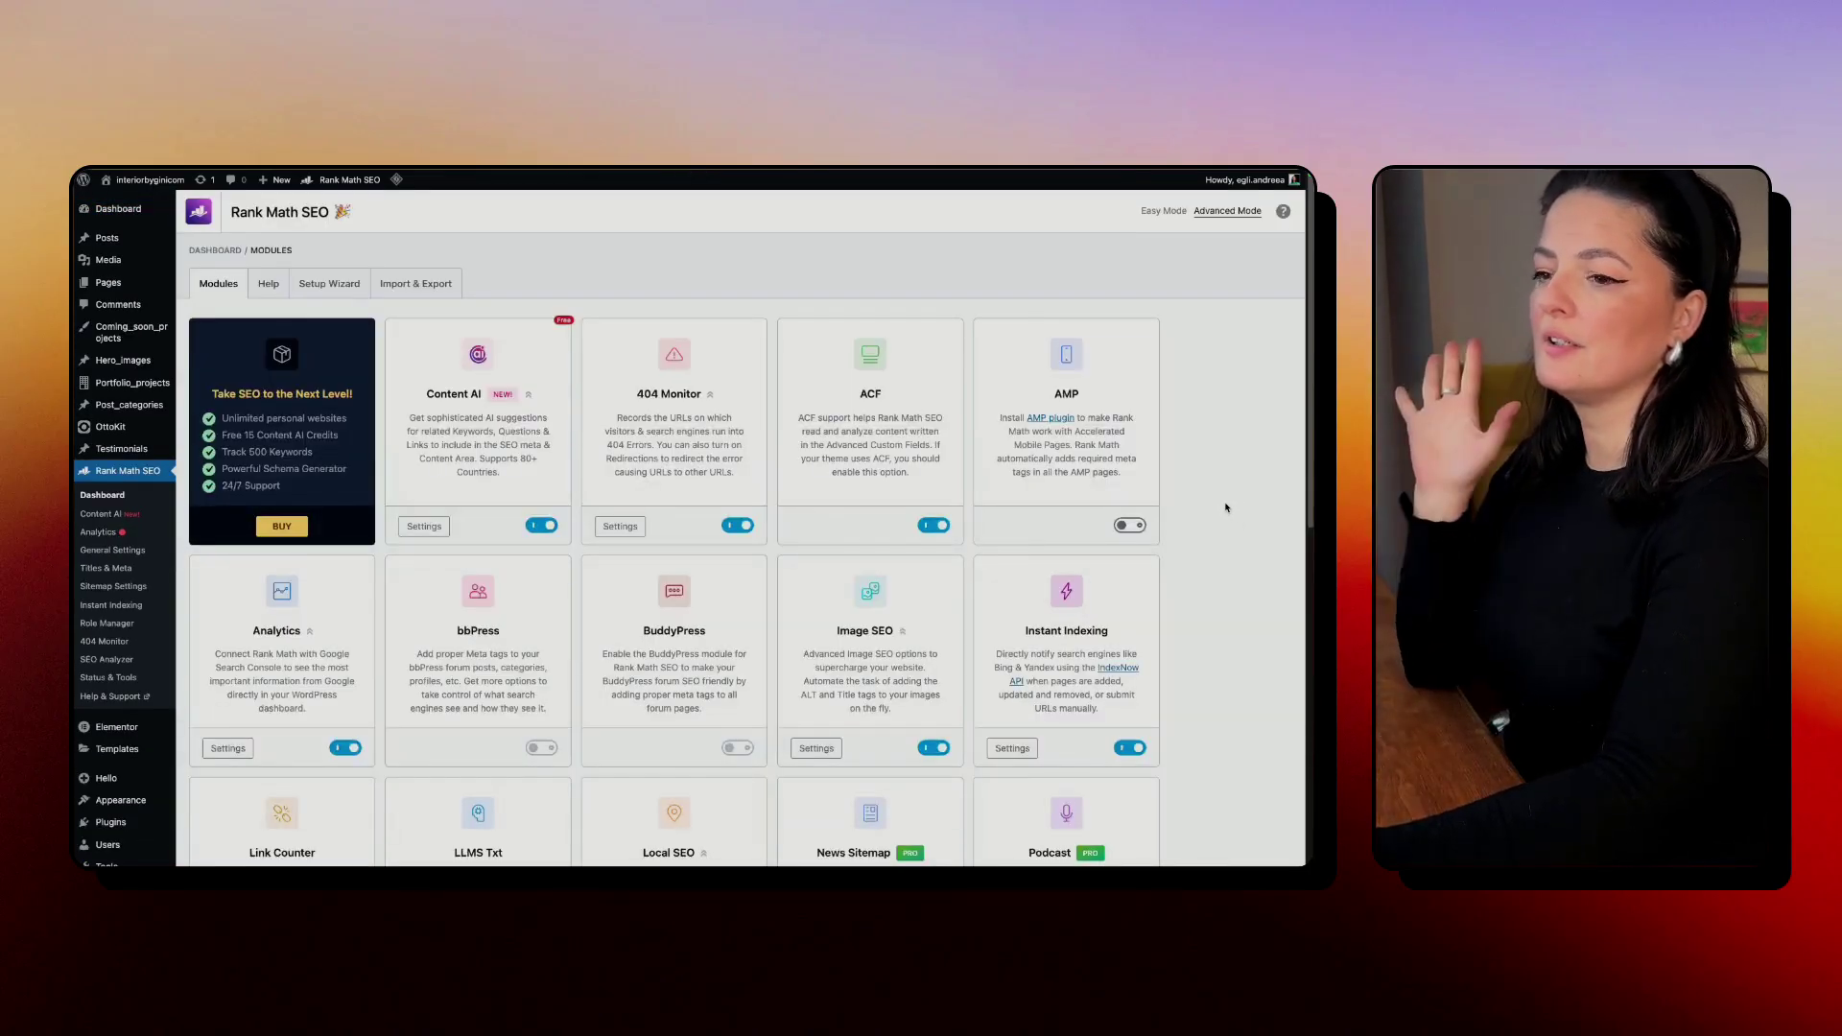
pyautogui.scroll(-5, 1226, 507)
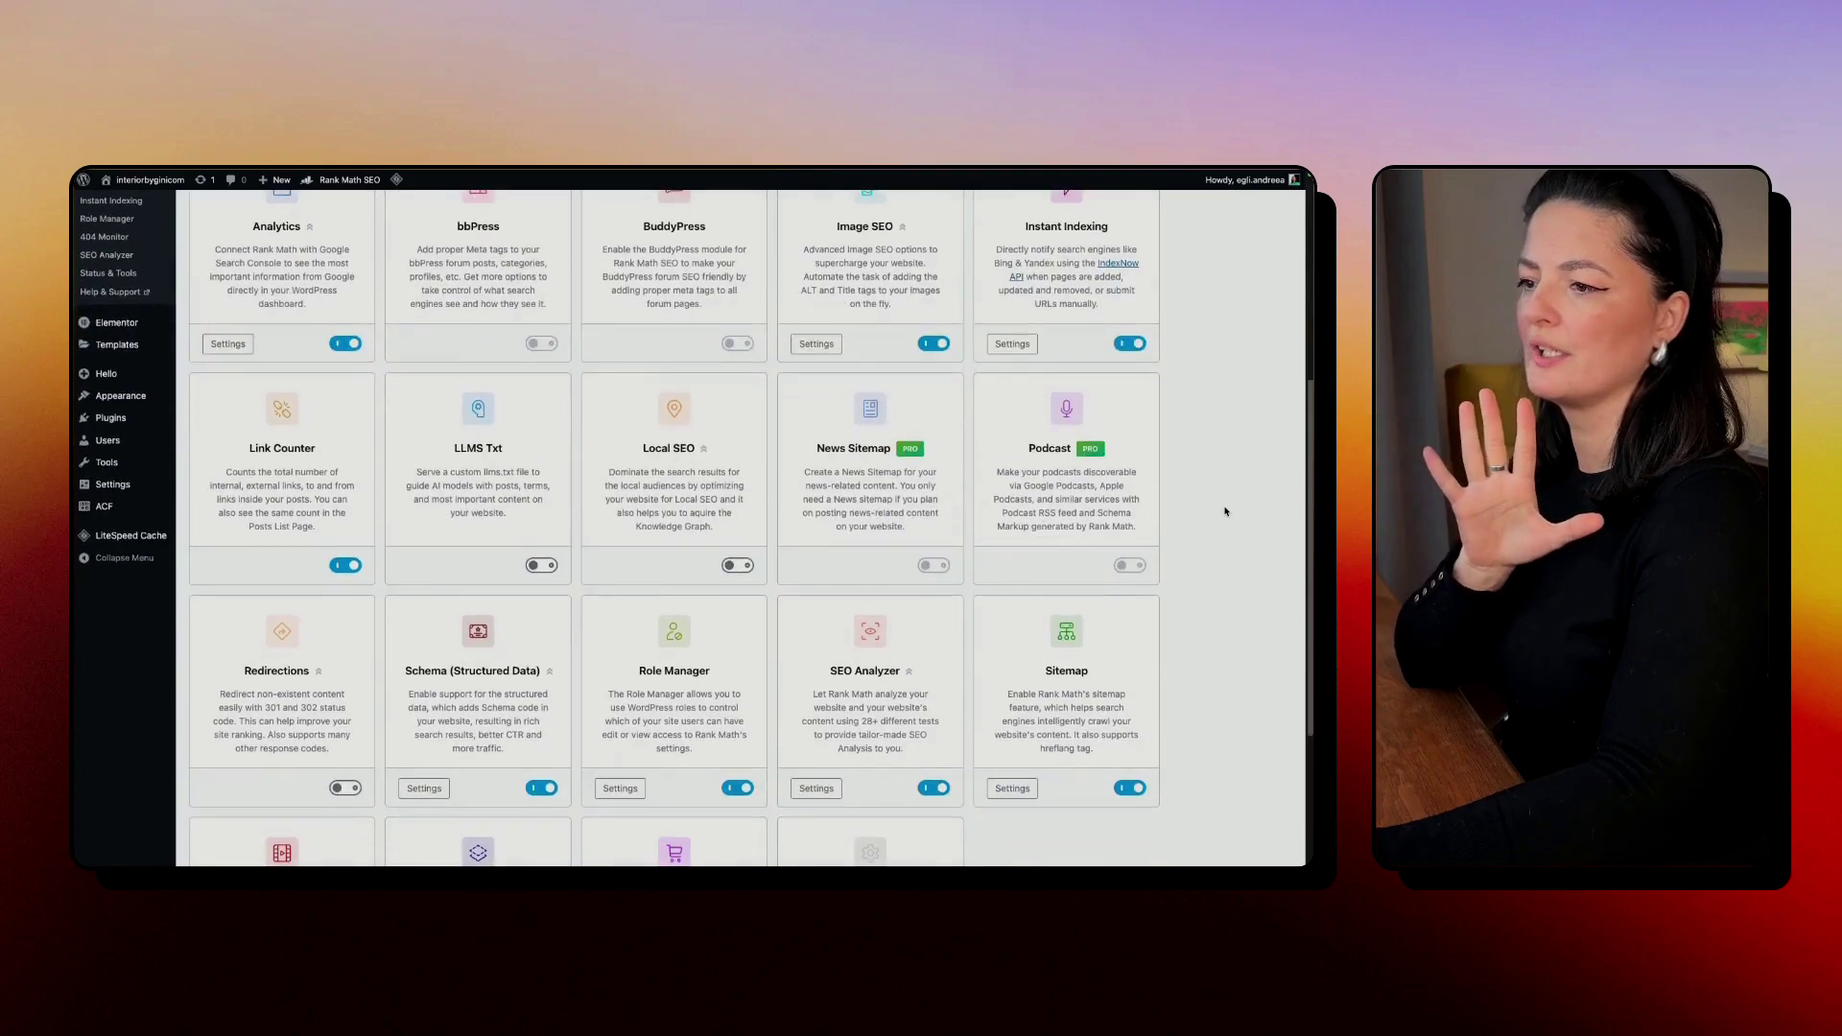
pyautogui.scroll(-3, 1226, 511)
pyautogui.scroll(6, 1226, 511)
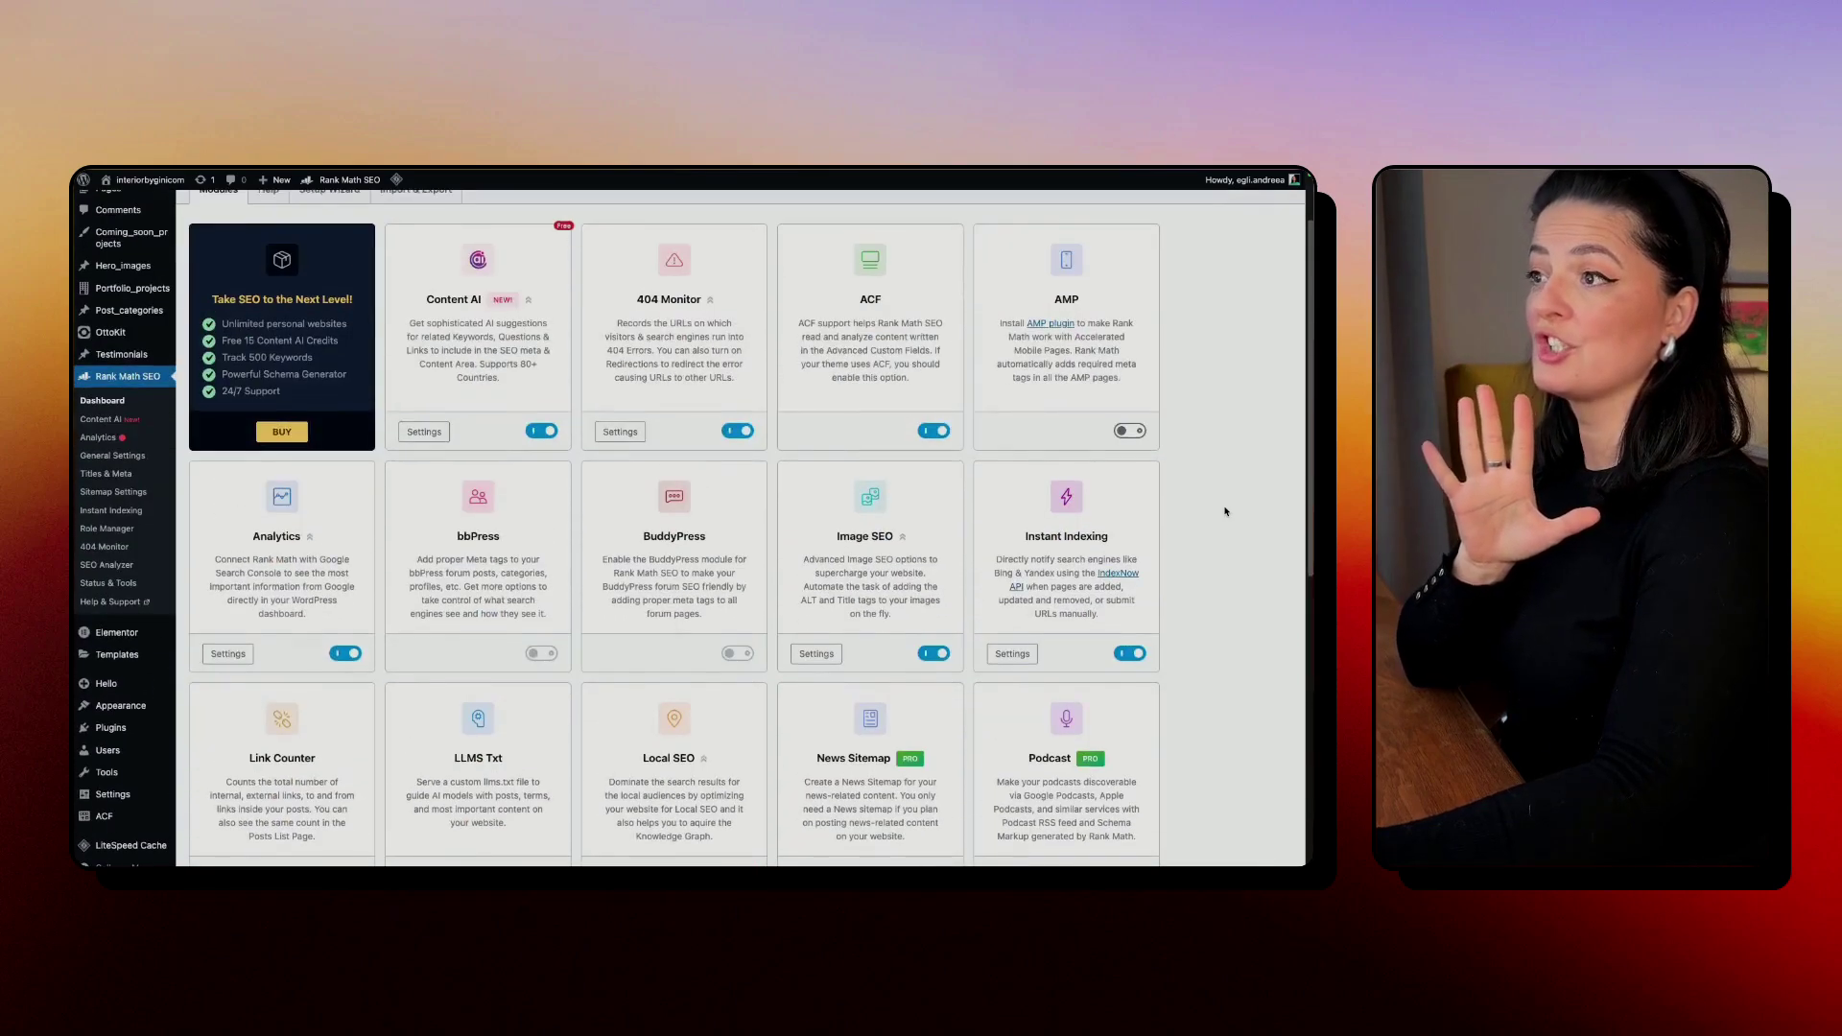
pyautogui.scroll(2, 1225, 511)
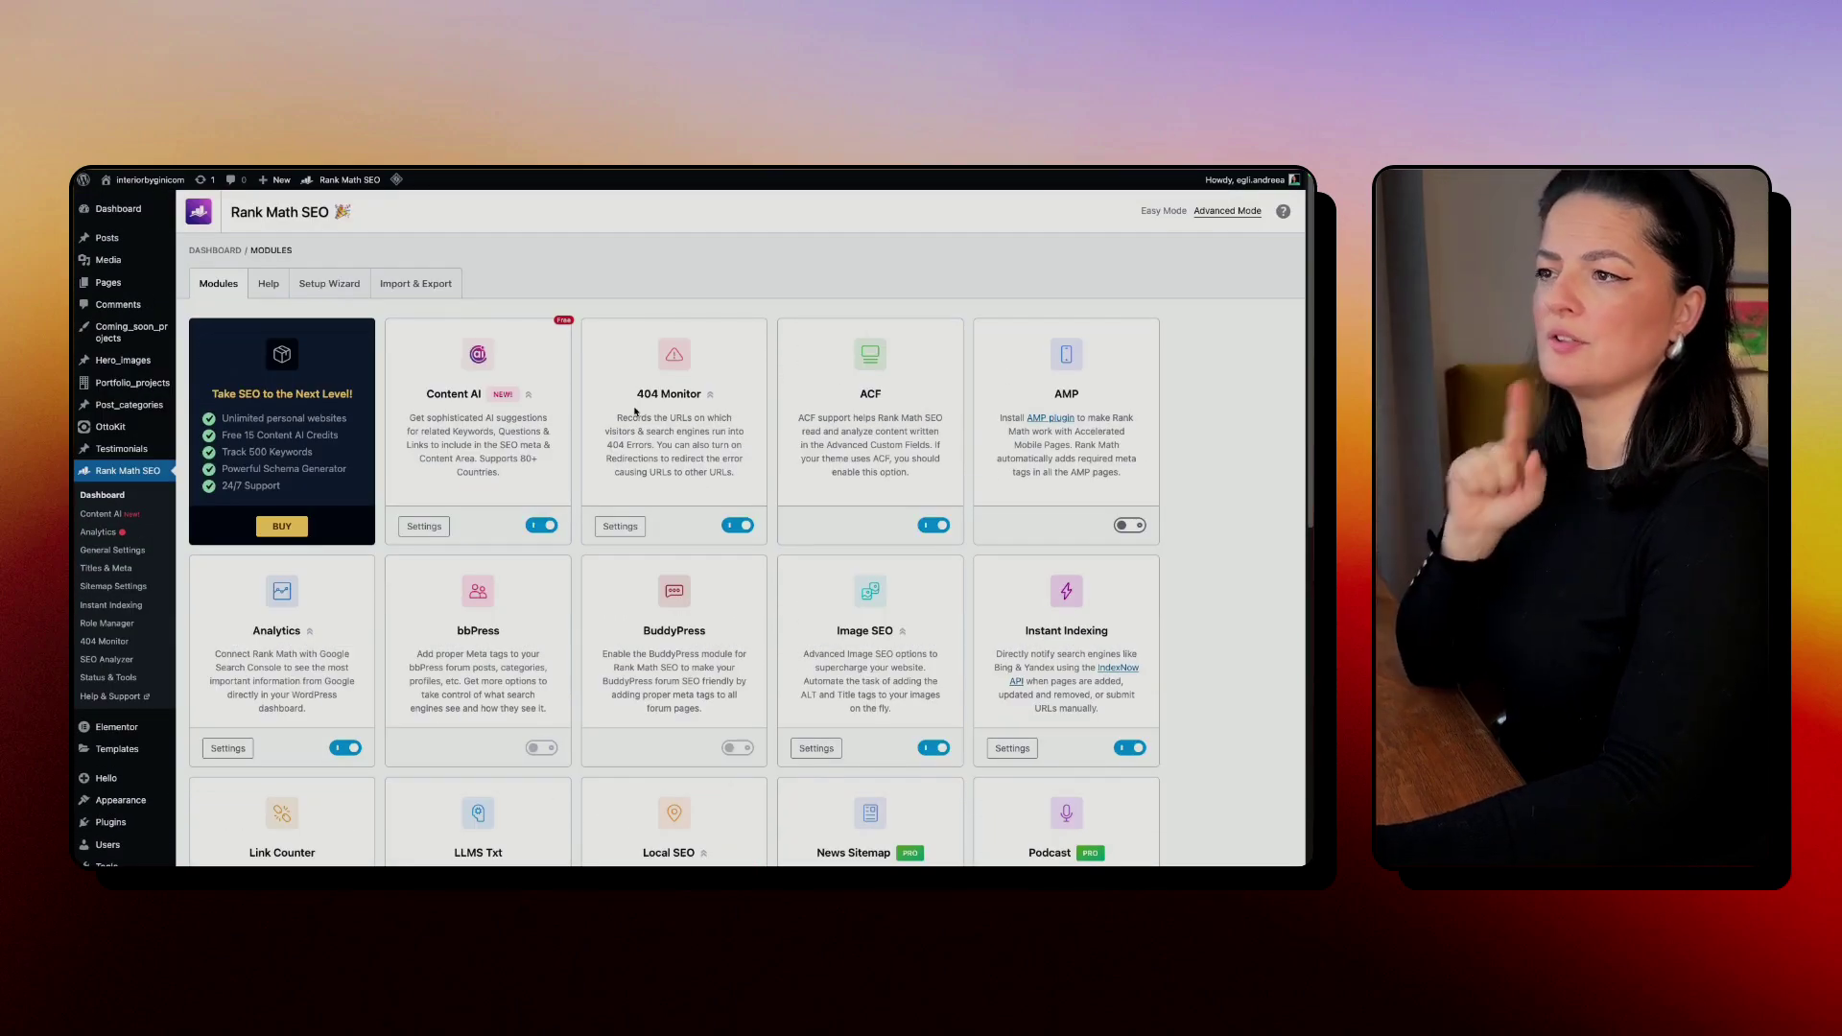
pyautogui.scroll(-8, 672, 408)
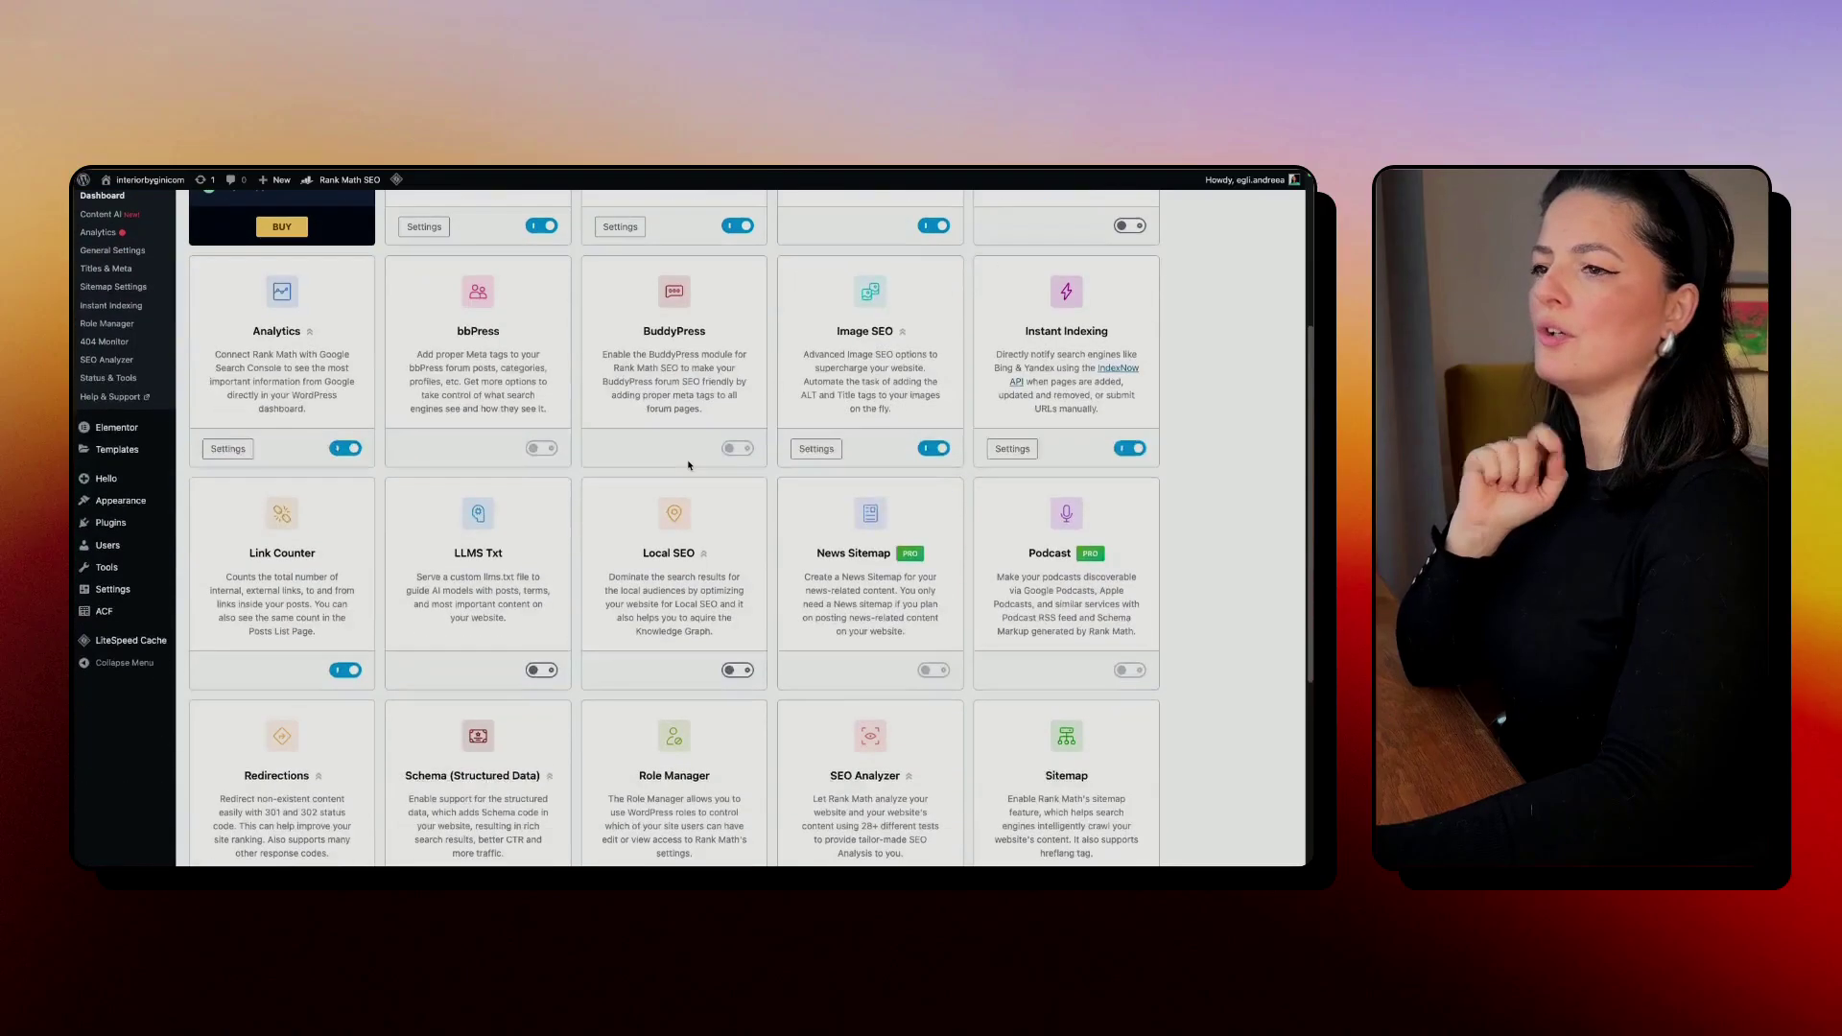
pyautogui.scroll(1, 688, 463)
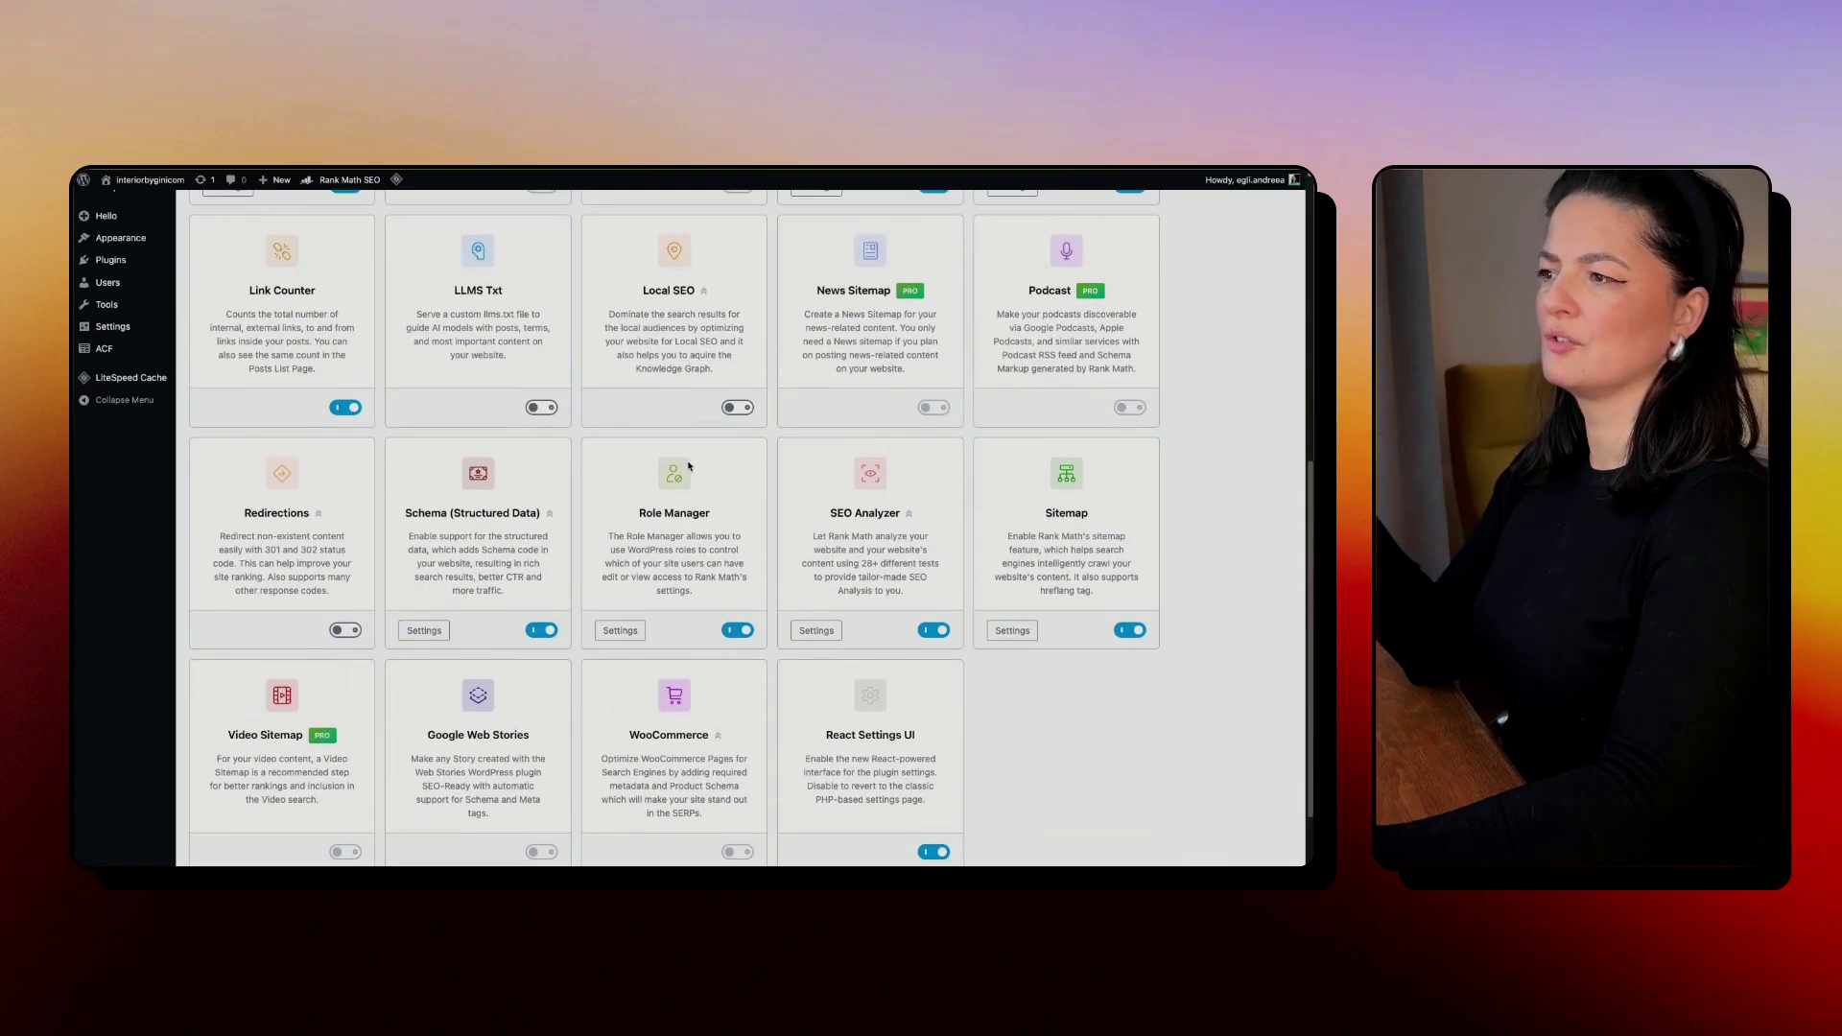
pyautogui.scroll(5, 688, 465)
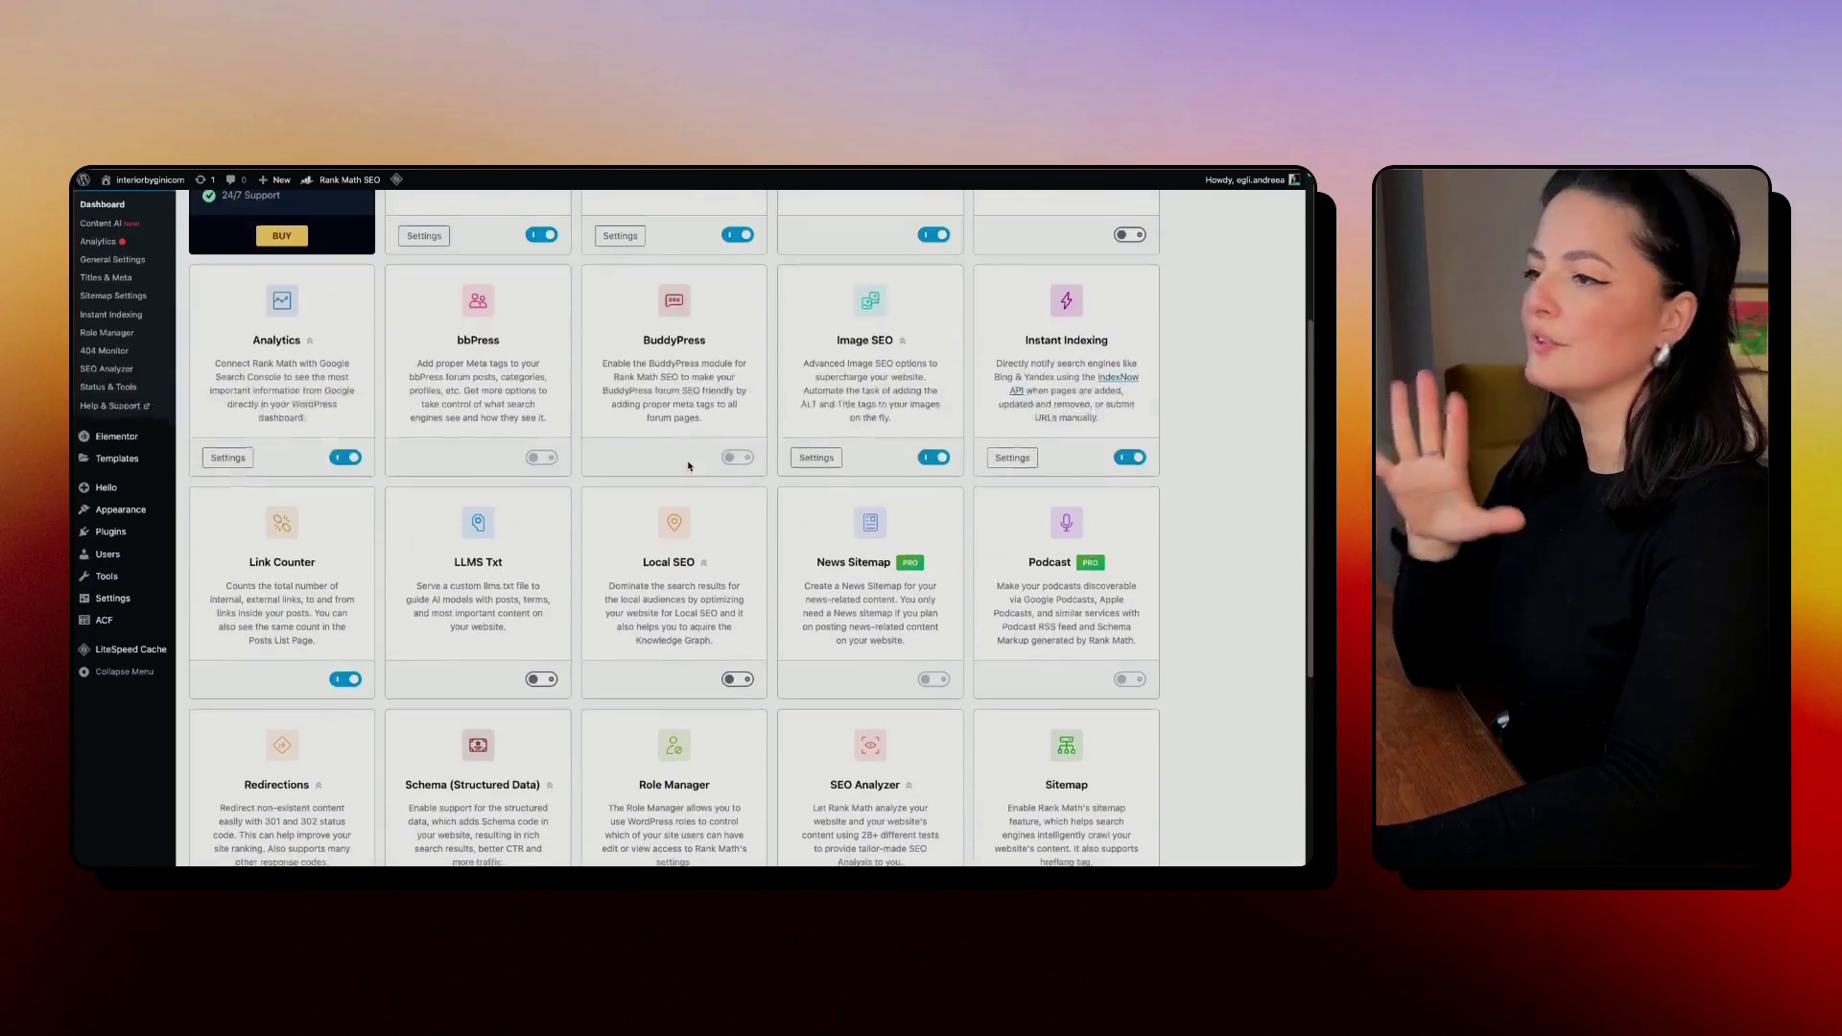
pyautogui.scroll(1, 688, 467)
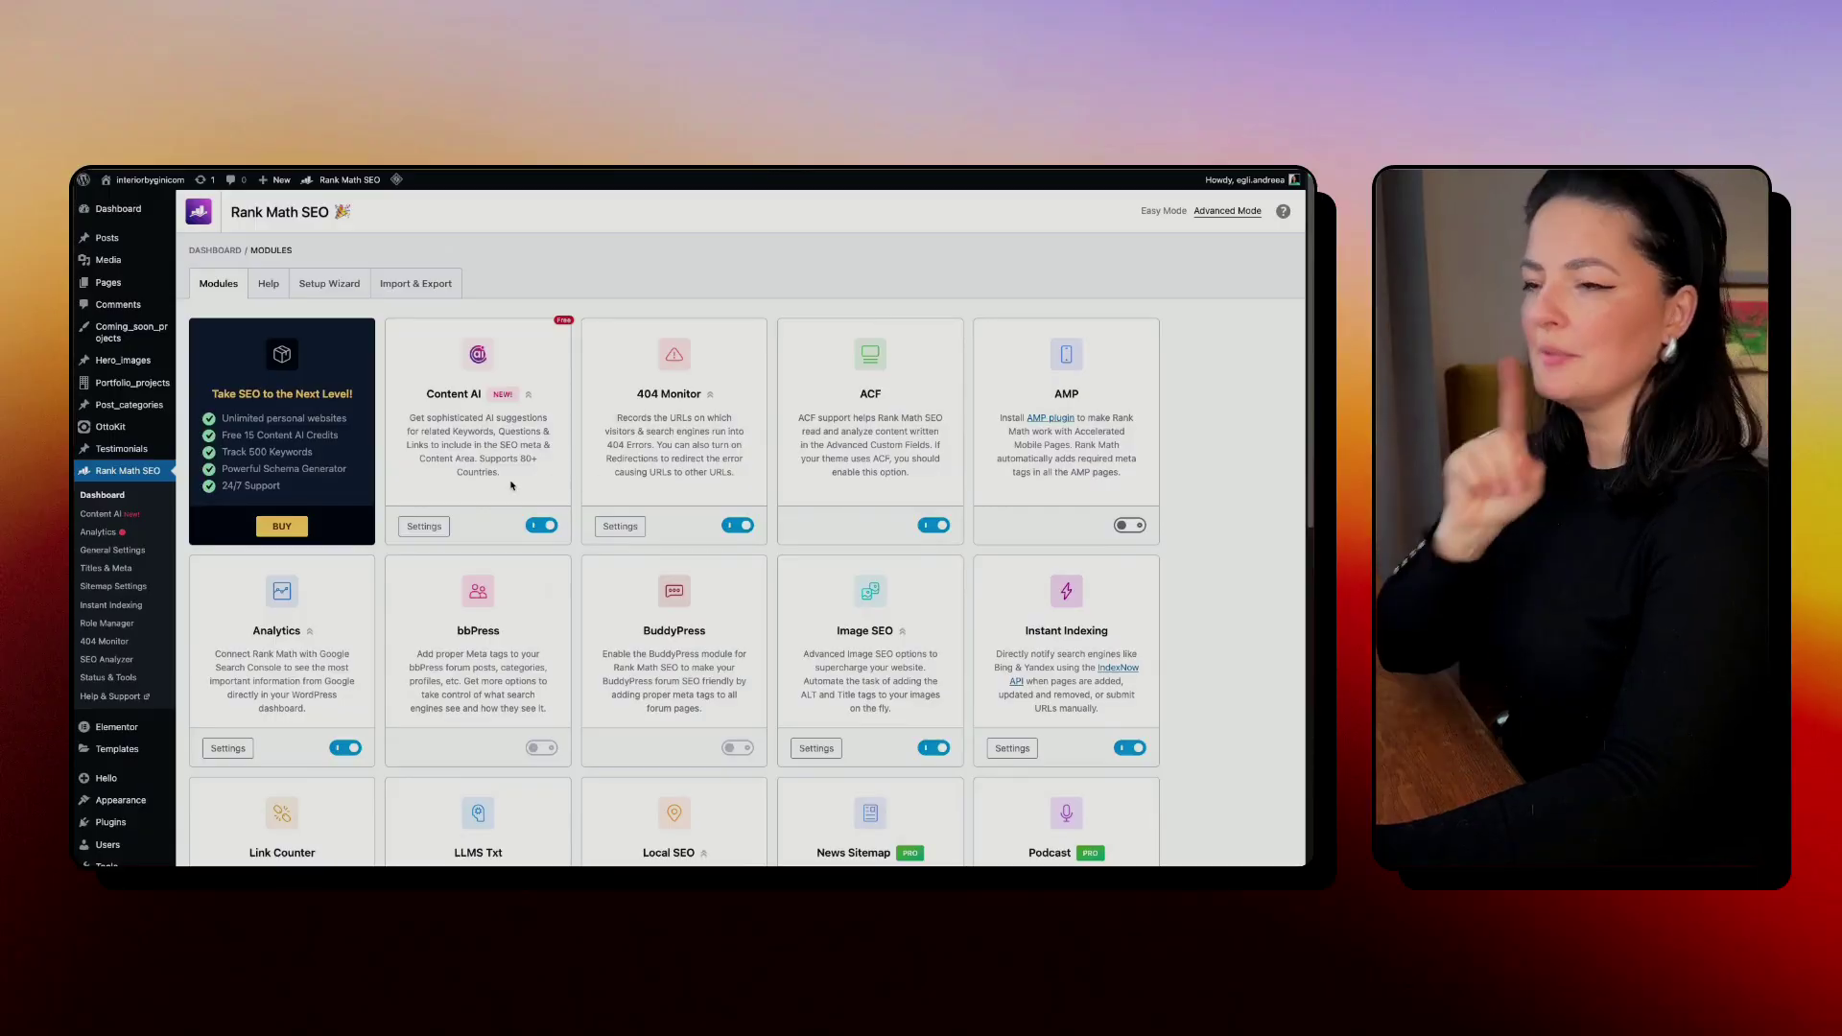
# Step: Open the Content AI module's settings and check its default options and the remaining monthly credits
pyautogui.click(424, 526)
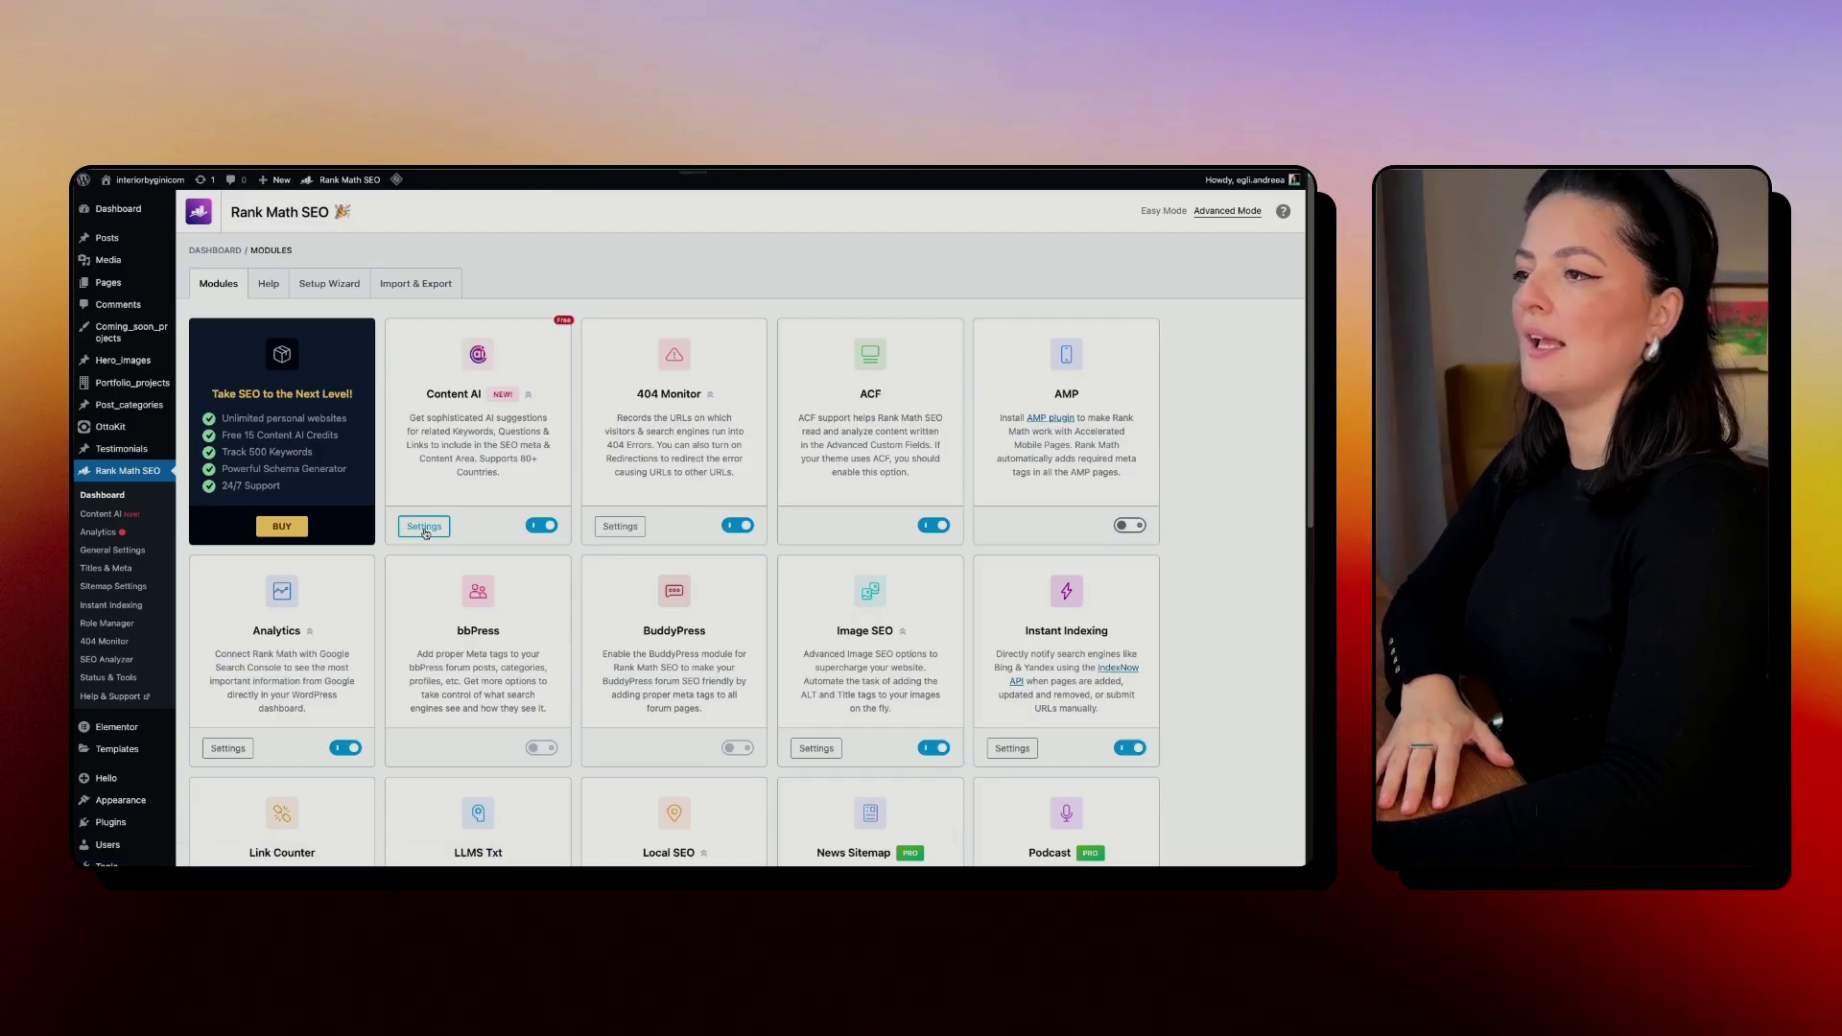
pyautogui.scroll(-3, 423, 534)
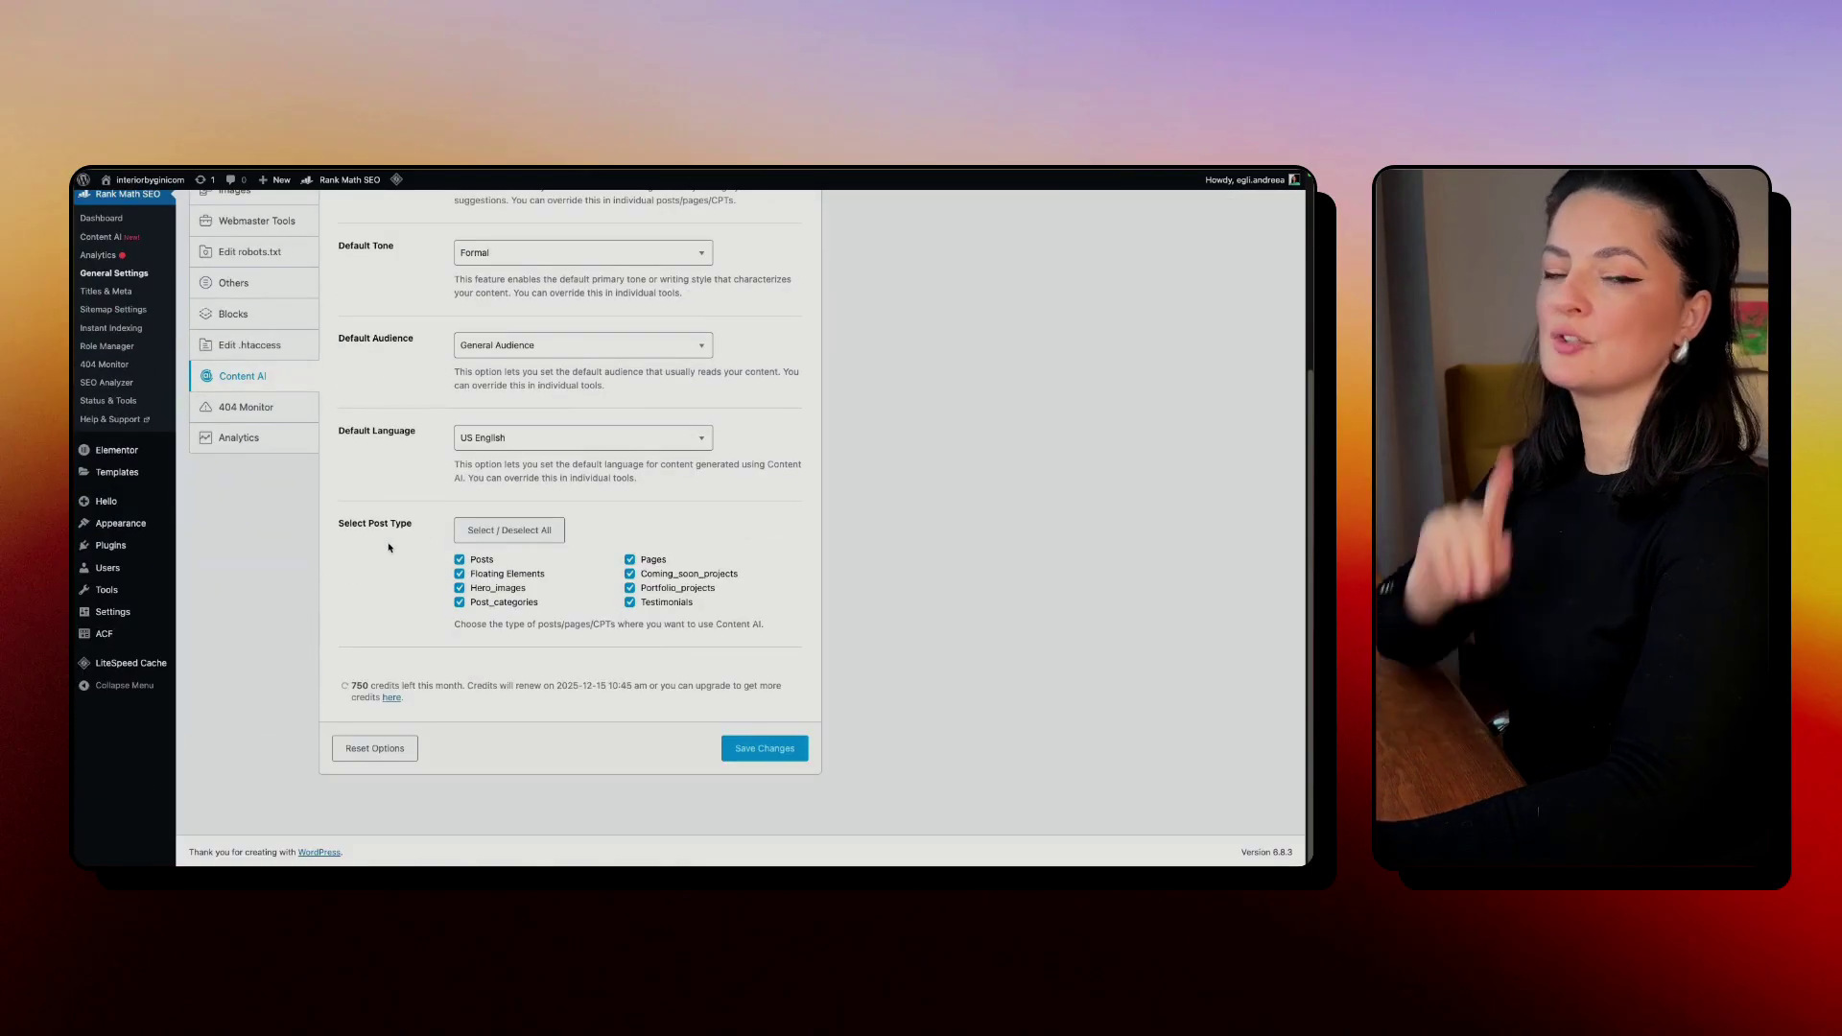
pyautogui.click(346, 687)
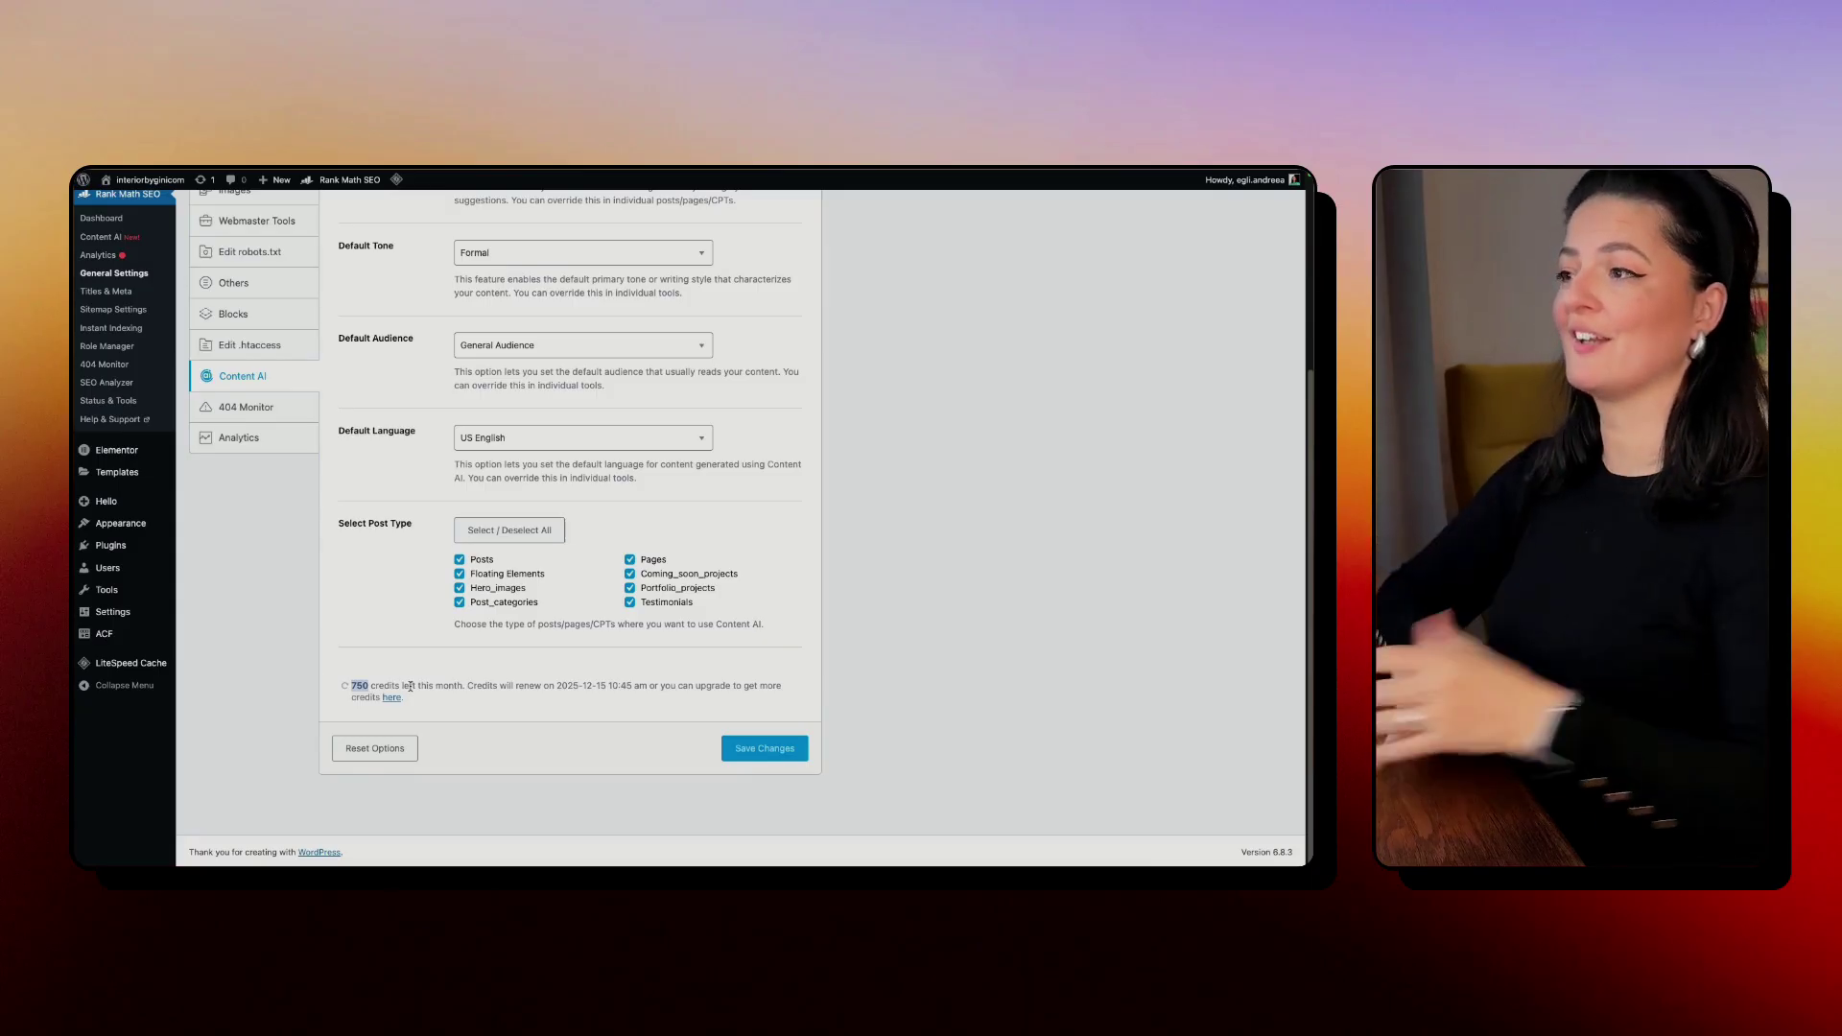
pyautogui.scroll(3, 201, 546)
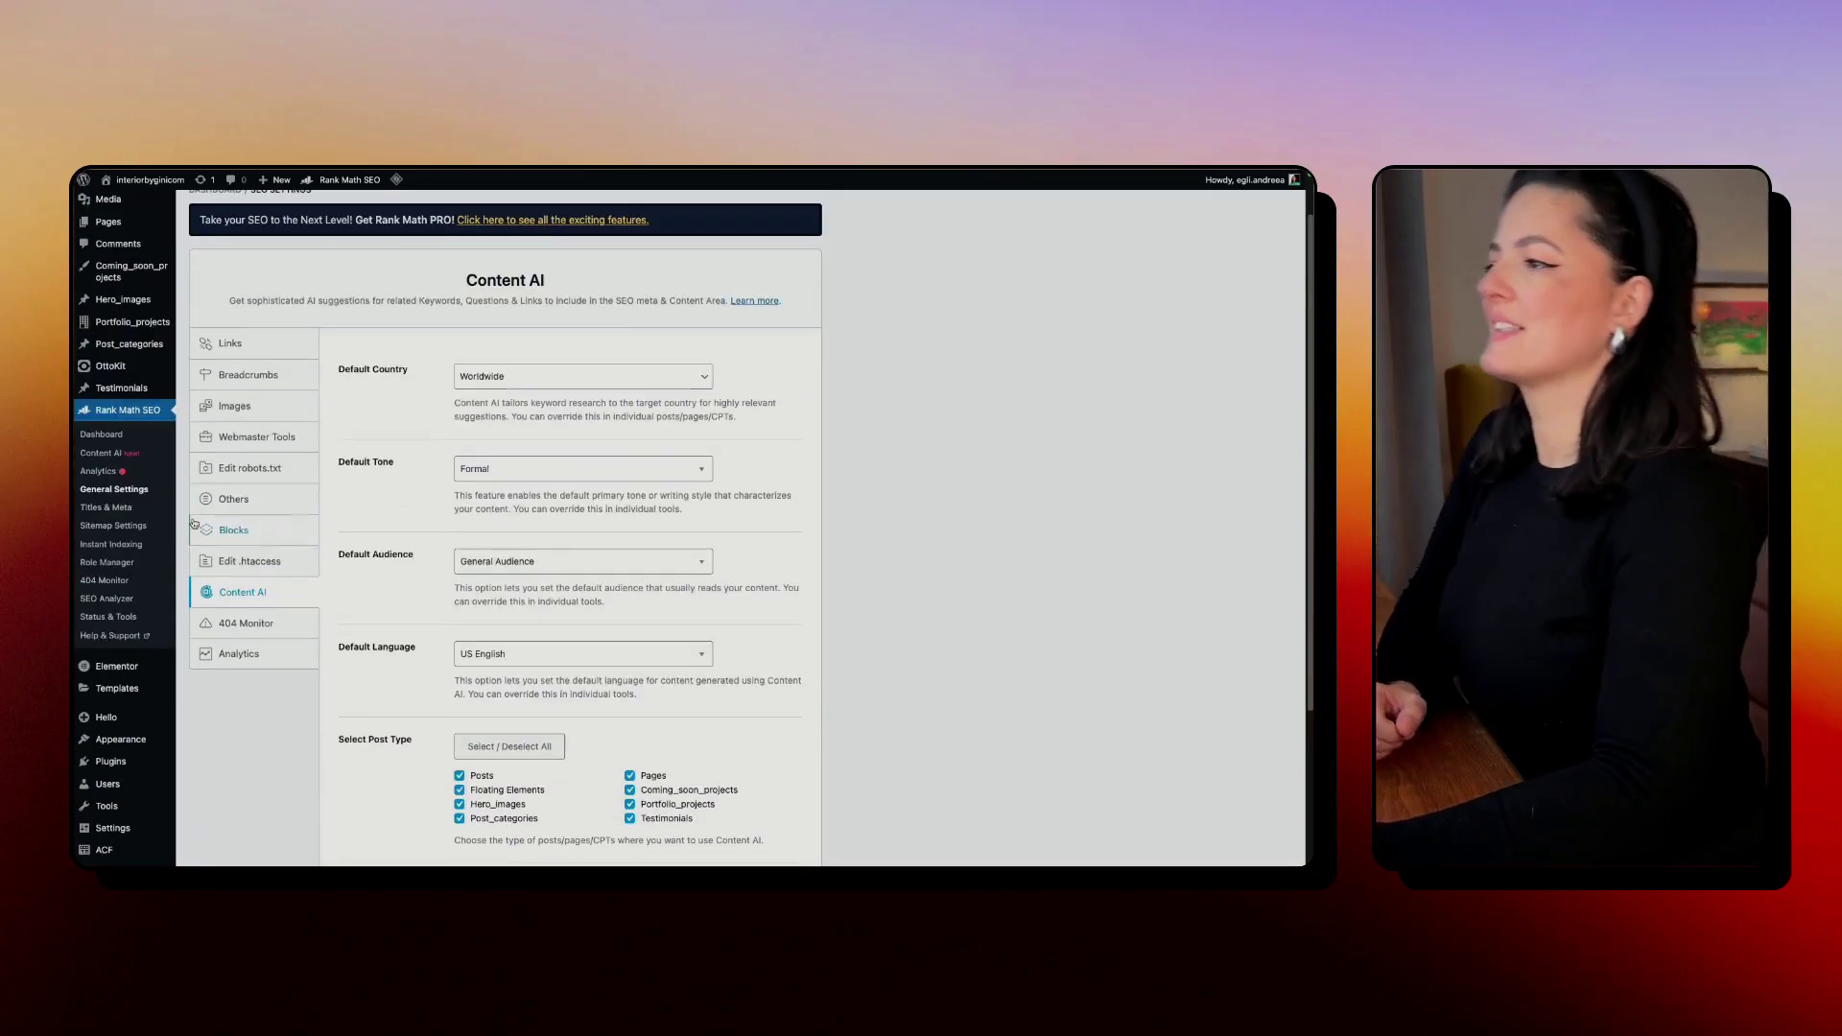
pyautogui.scroll(1, 194, 522)
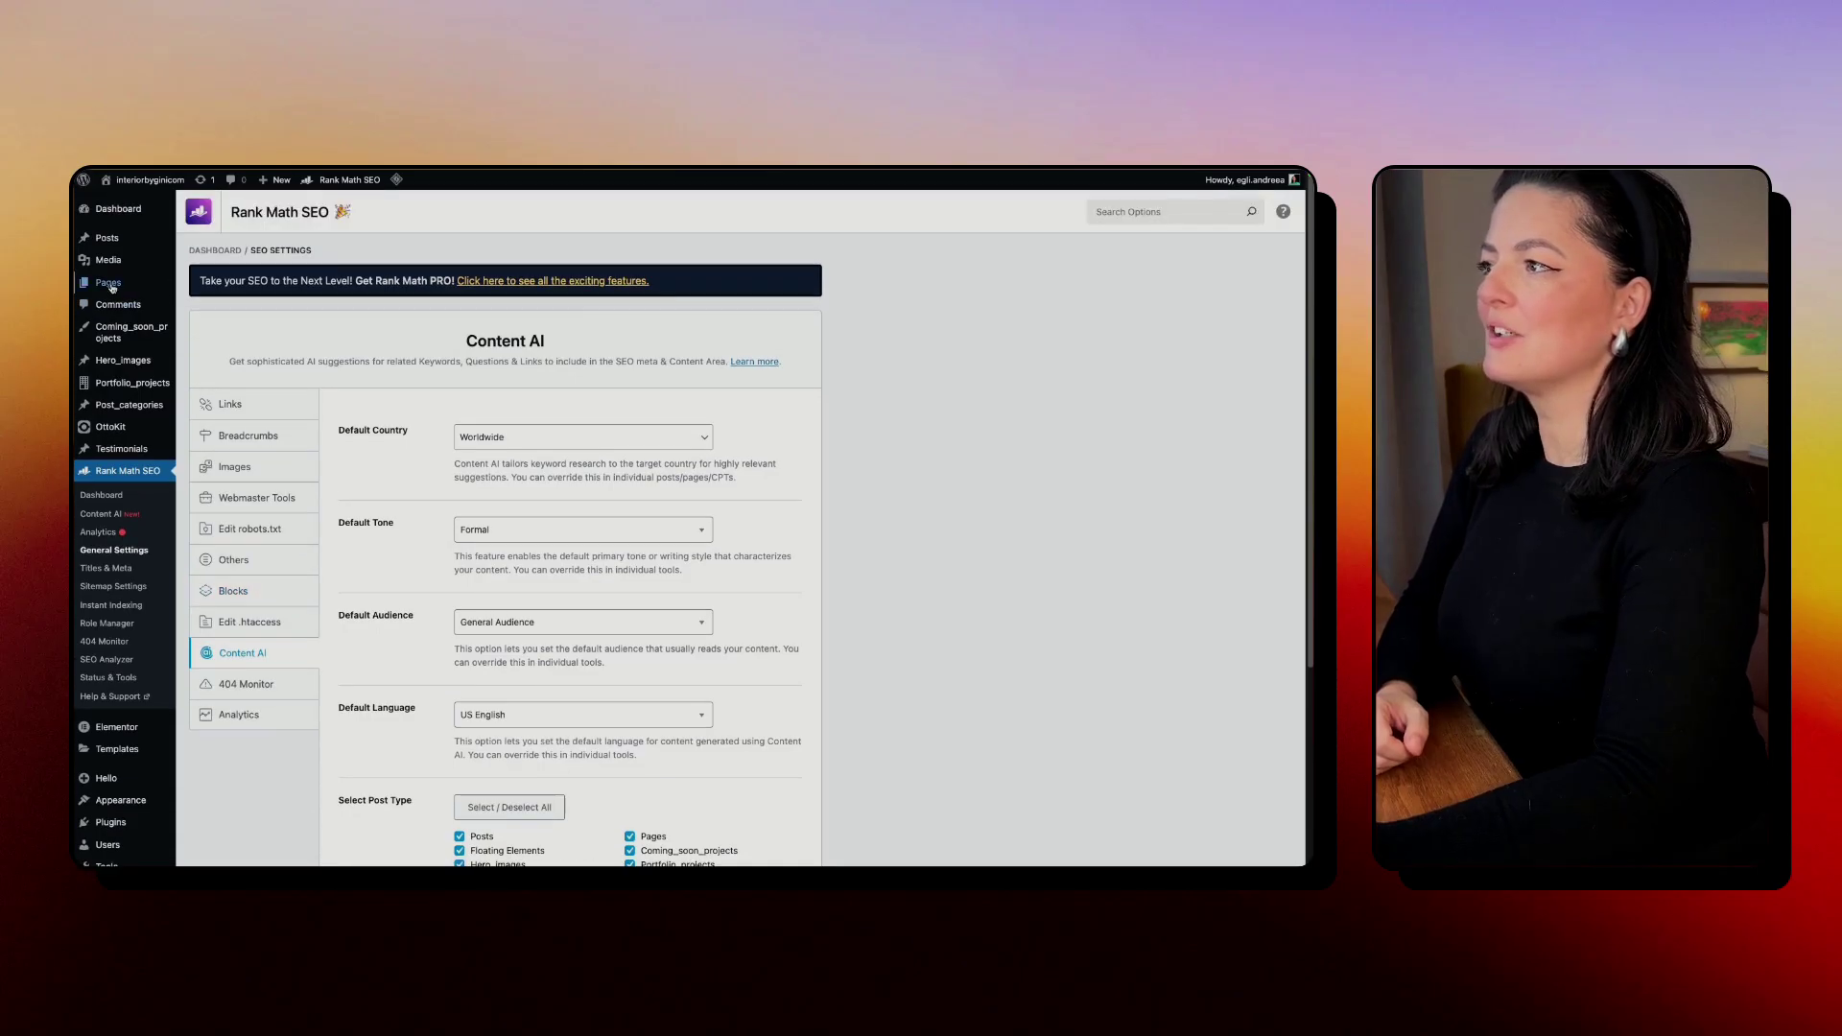
# Step: Open the Home page from the site's page list in the WordPress editor and show its Rank Math SEO score details
pyautogui.click(105, 284)
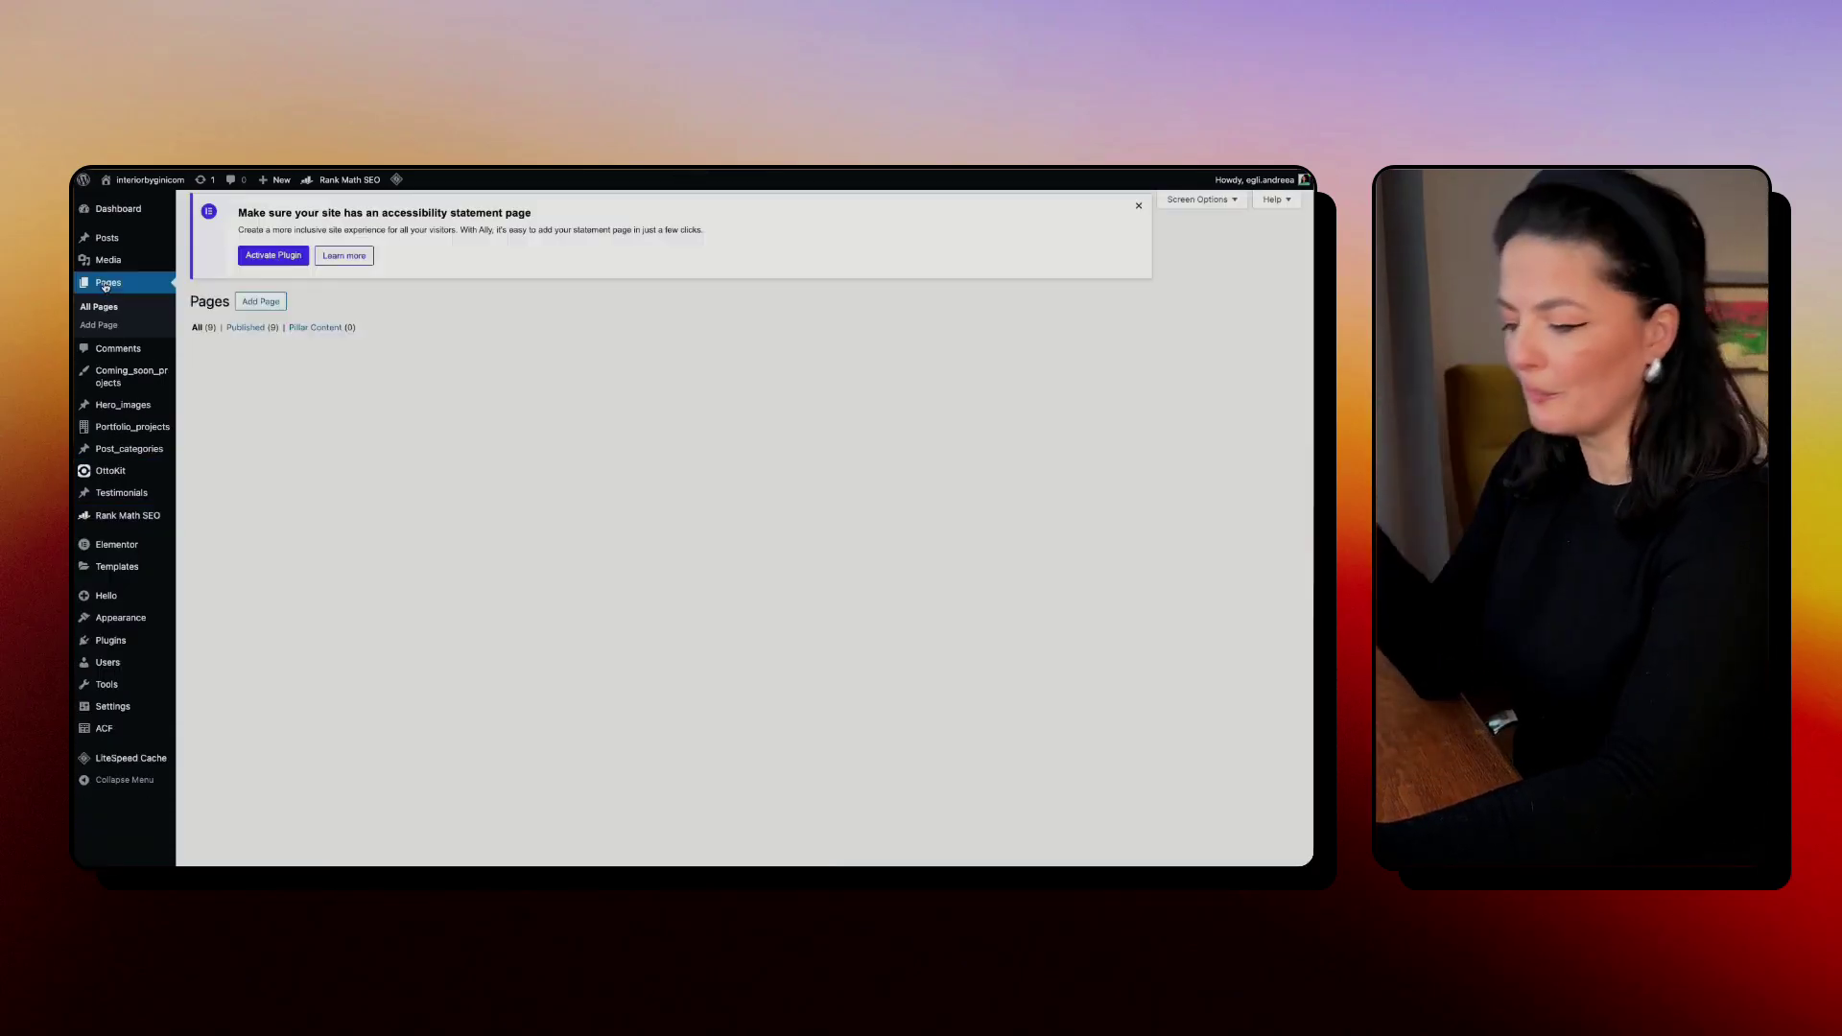
pyautogui.scroll(-3, 491, 564)
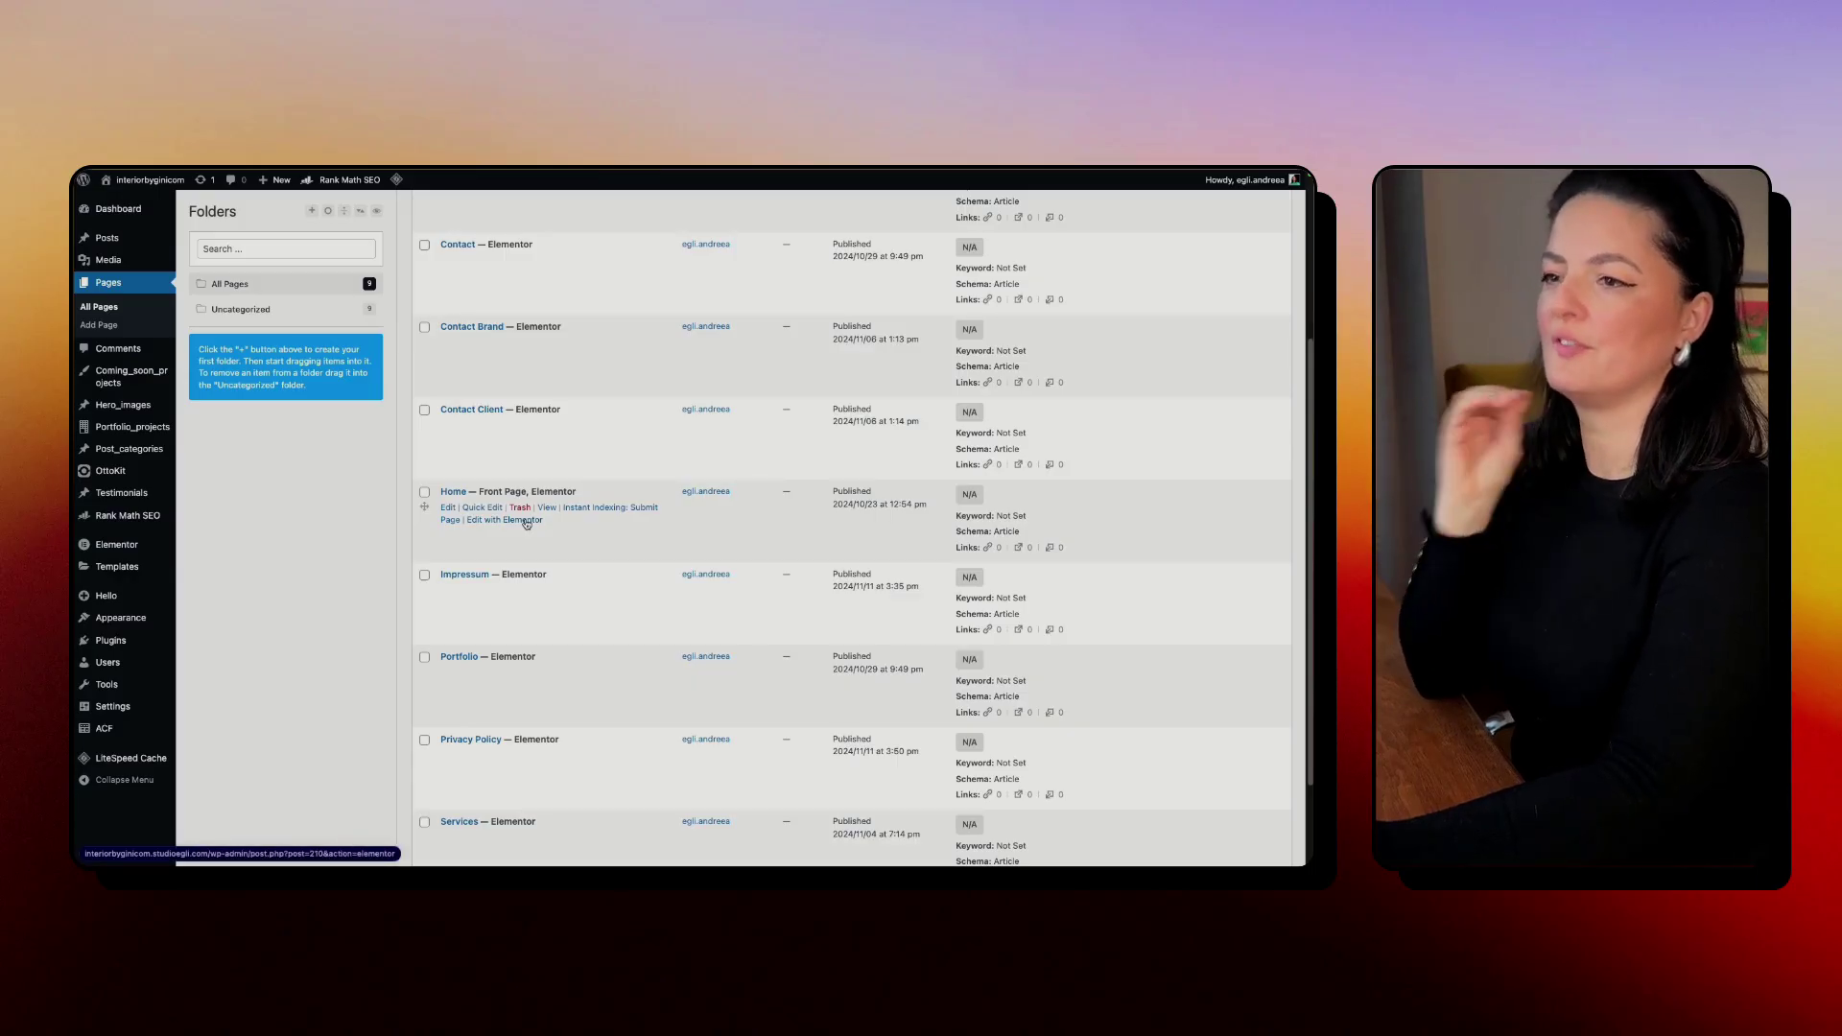
pyautogui.click(447, 508)
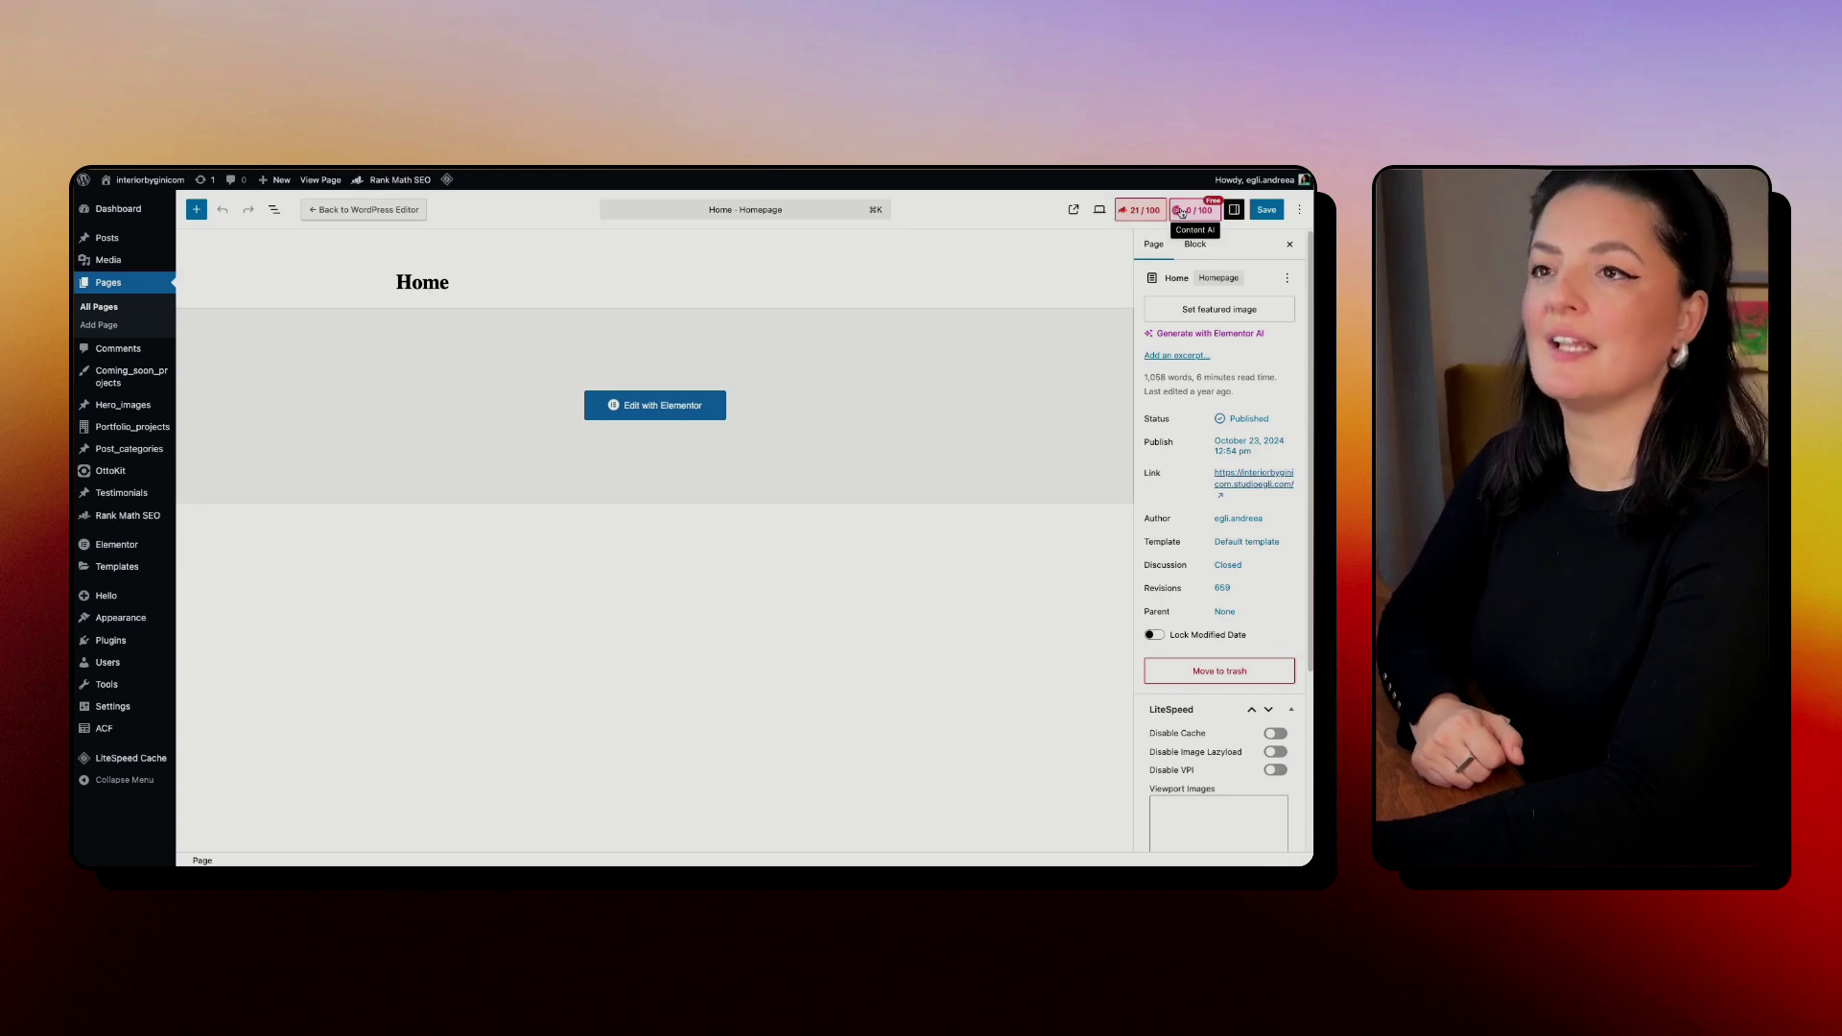
pyautogui.click(1132, 213)
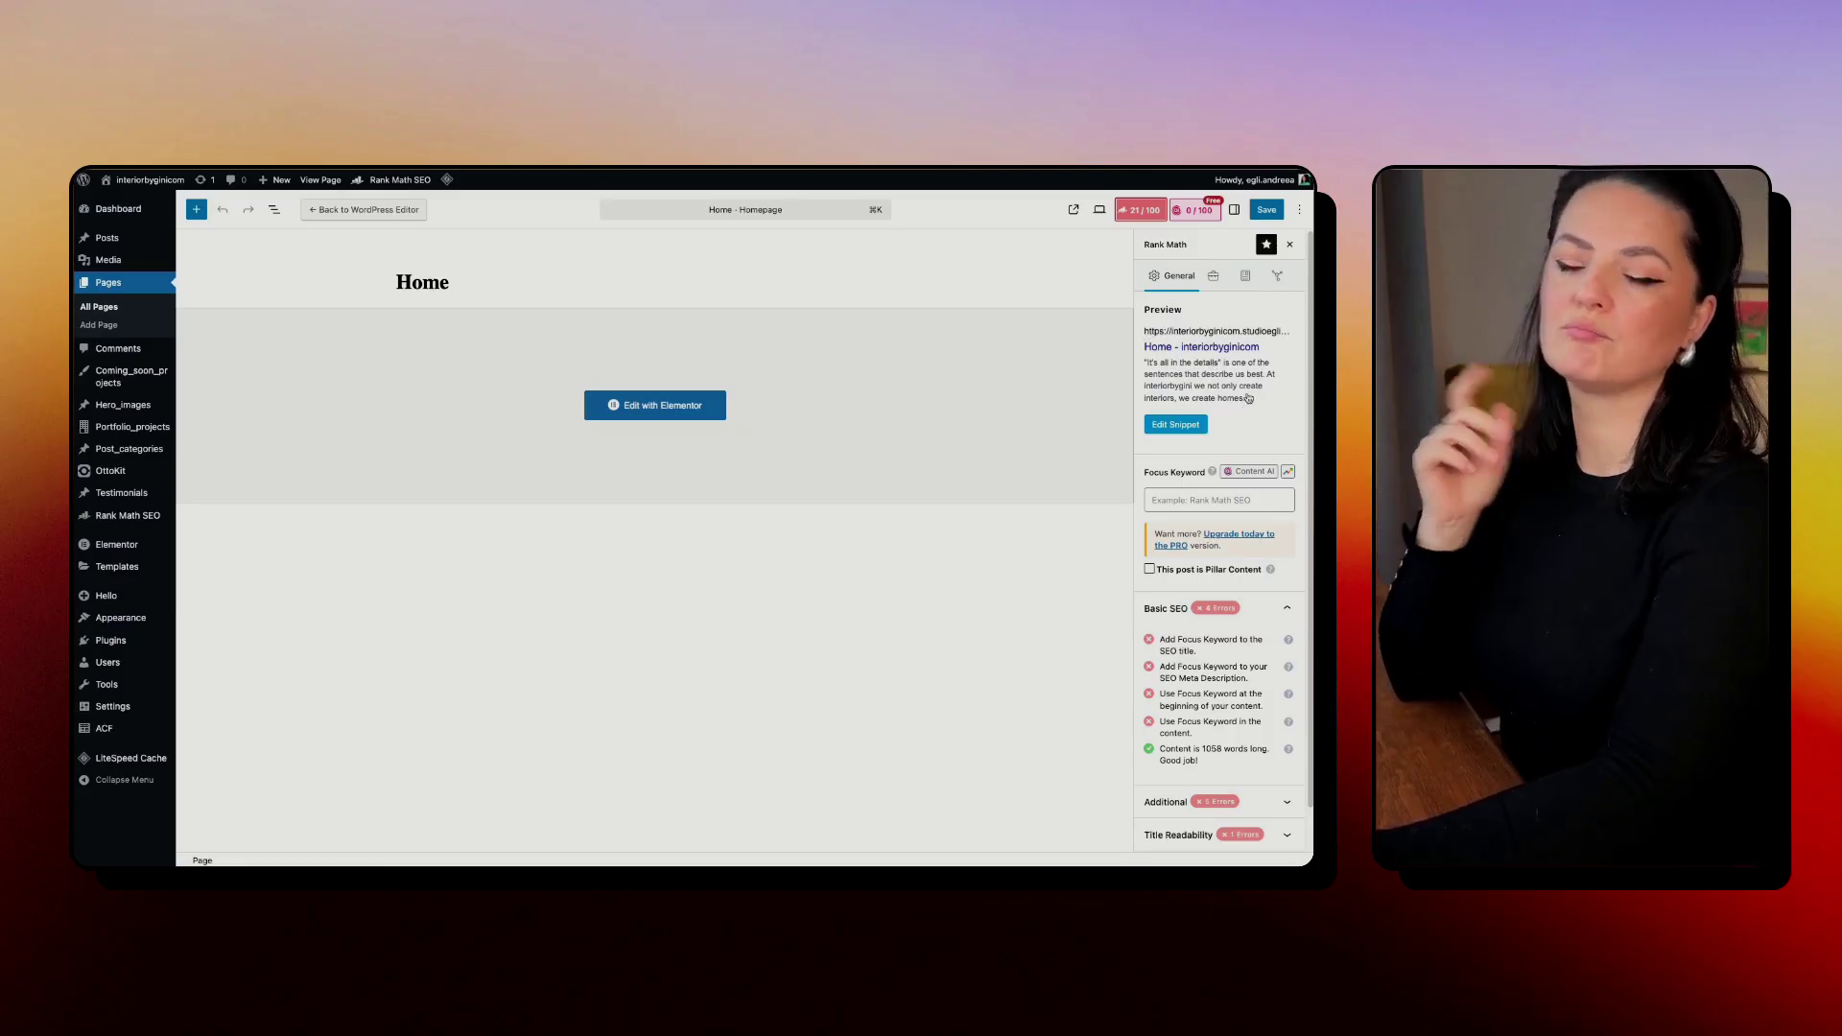
# Step: Open the Home page's snippet editor for its title and copy "Beautiful Interior Design & Home Decor" from Studio McGee's Google search result
pyautogui.click(1180, 426)
pyautogui.click(657, 515)
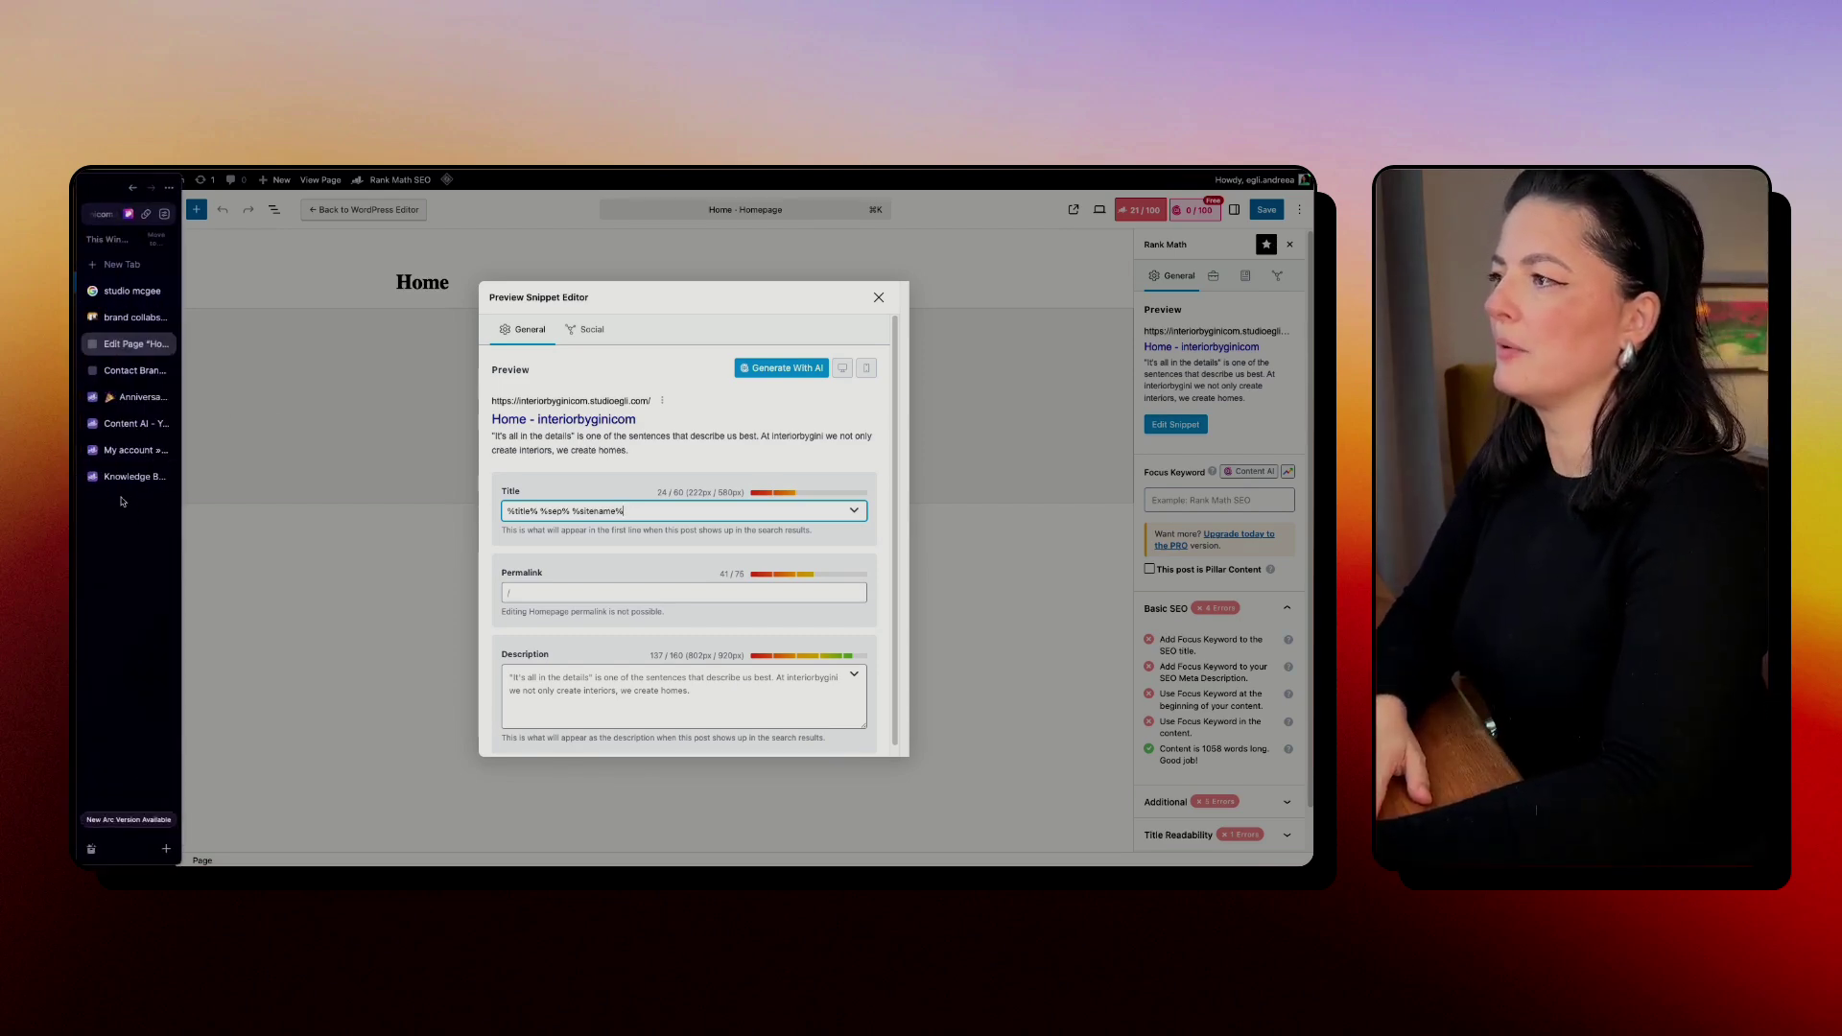
pyautogui.click(124, 294)
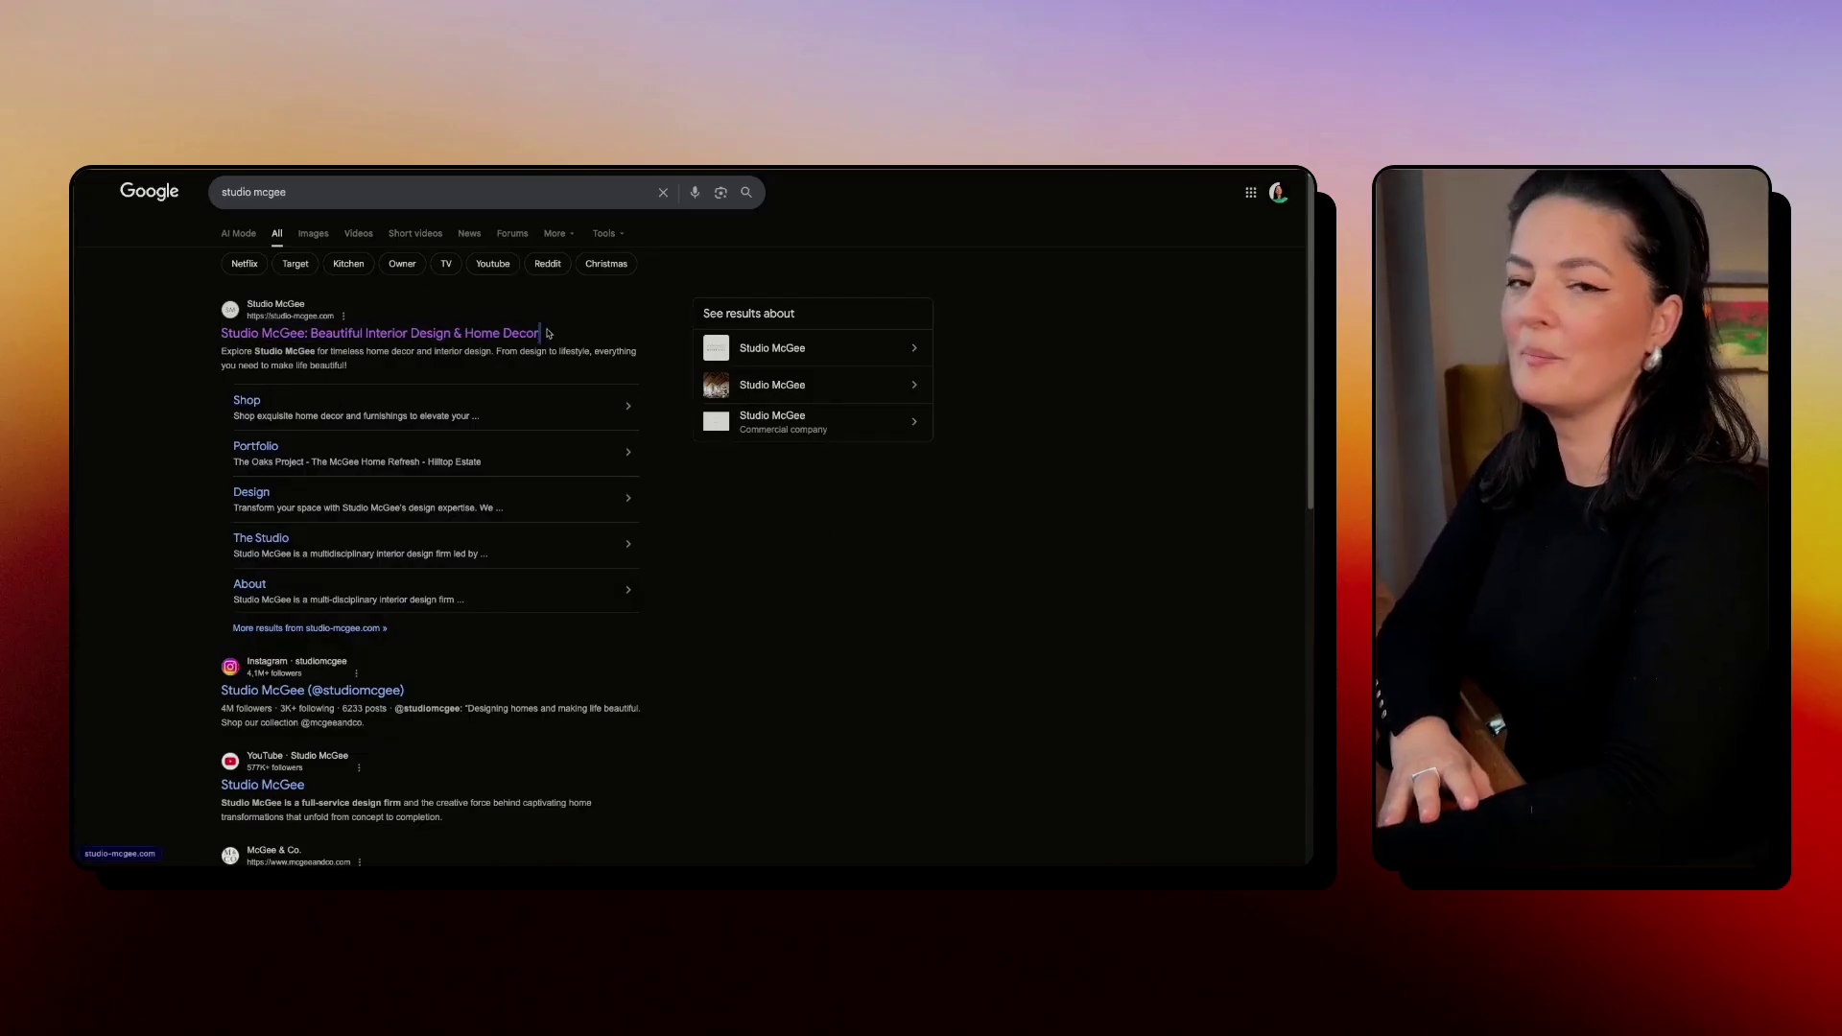
pyautogui.moveTo(549, 333); pyautogui.dragTo(379, 336)
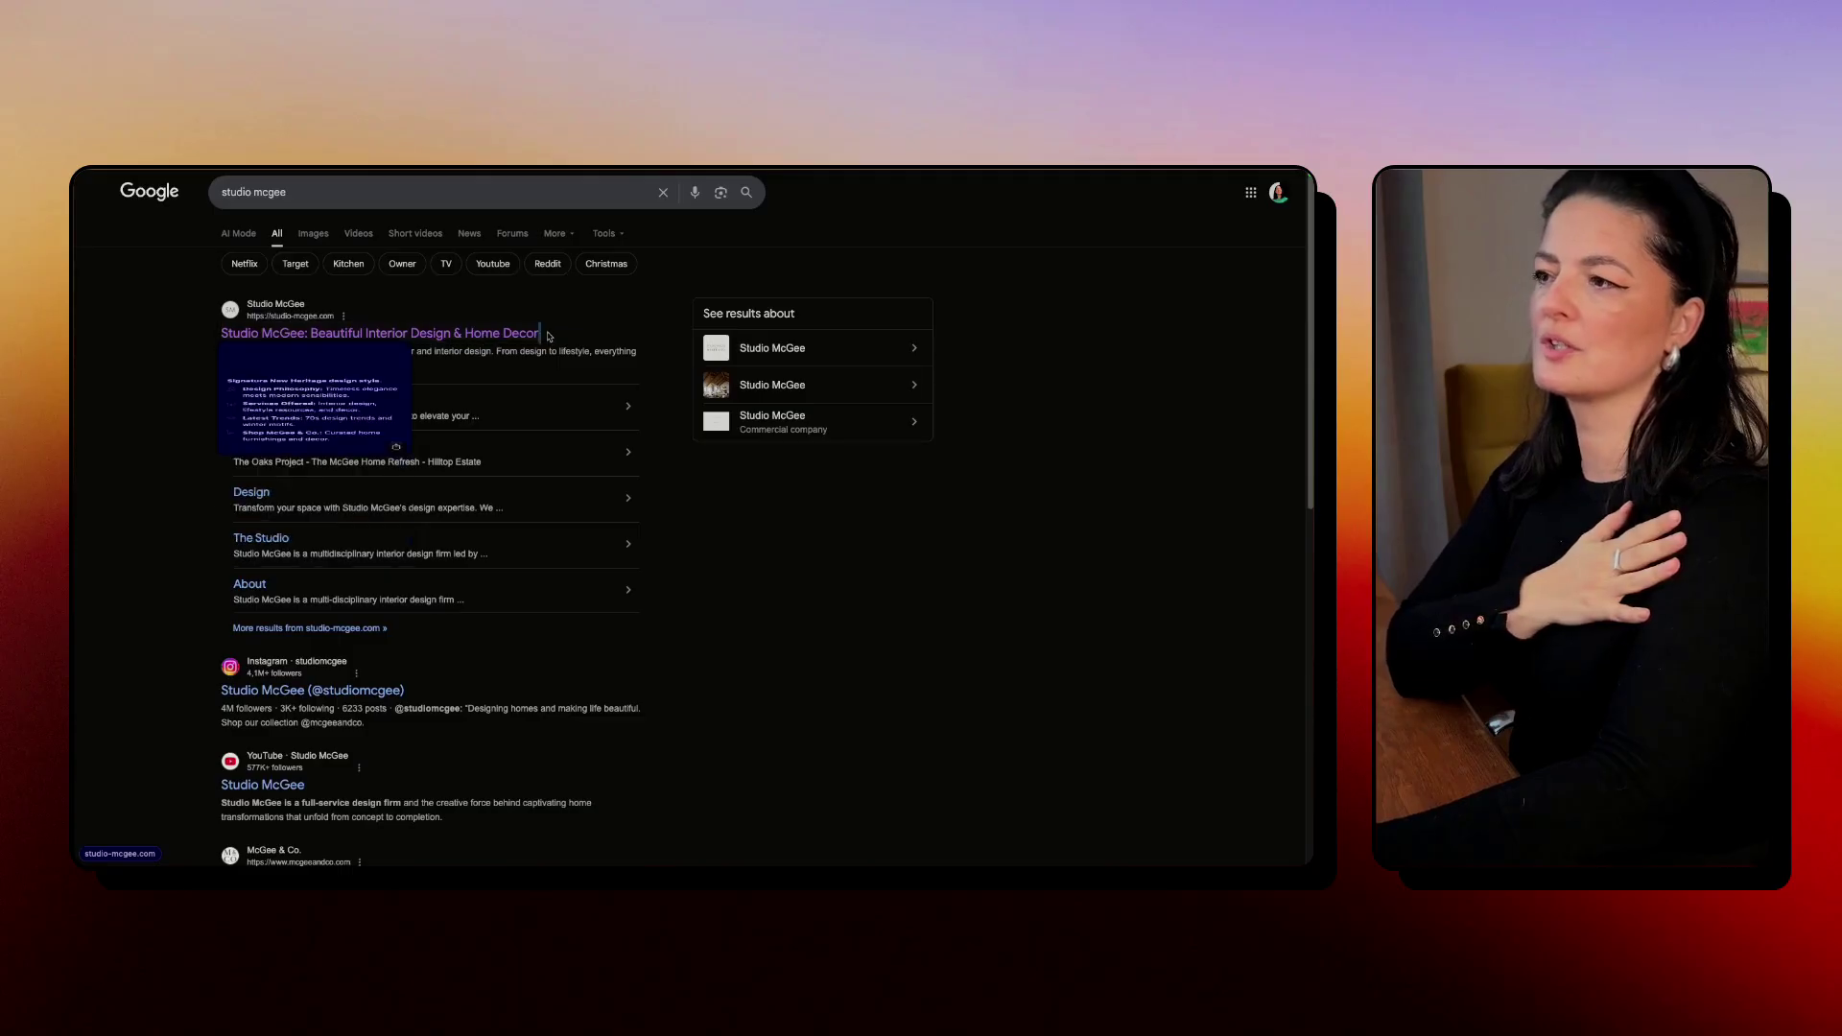
pyautogui.moveTo(542, 335); pyautogui.dragTo(310, 337)
pyautogui.press('super+c')
pyautogui.moveTo(97, 465)
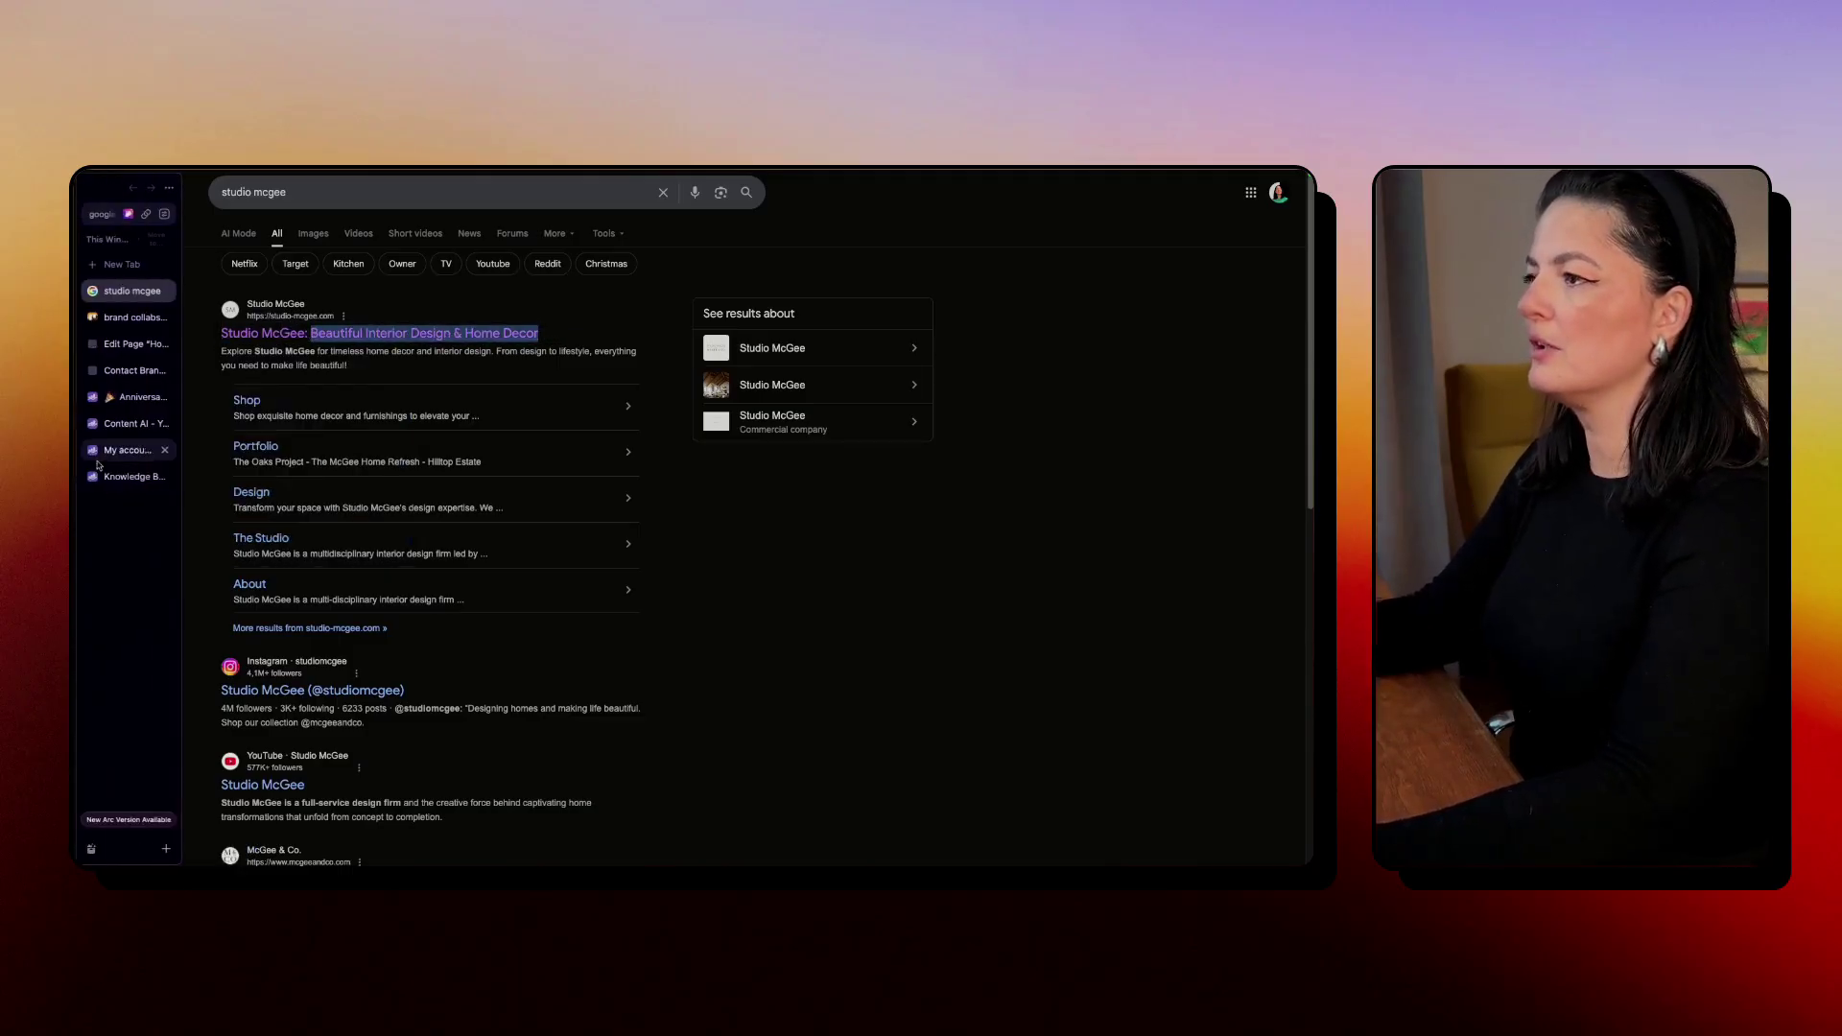
# Step: Replace the title variables in the snippet editor with "interiorbygini - Beautiful Interior Design & Home Decor", reusing the copied phrase
pyautogui.click(124, 347)
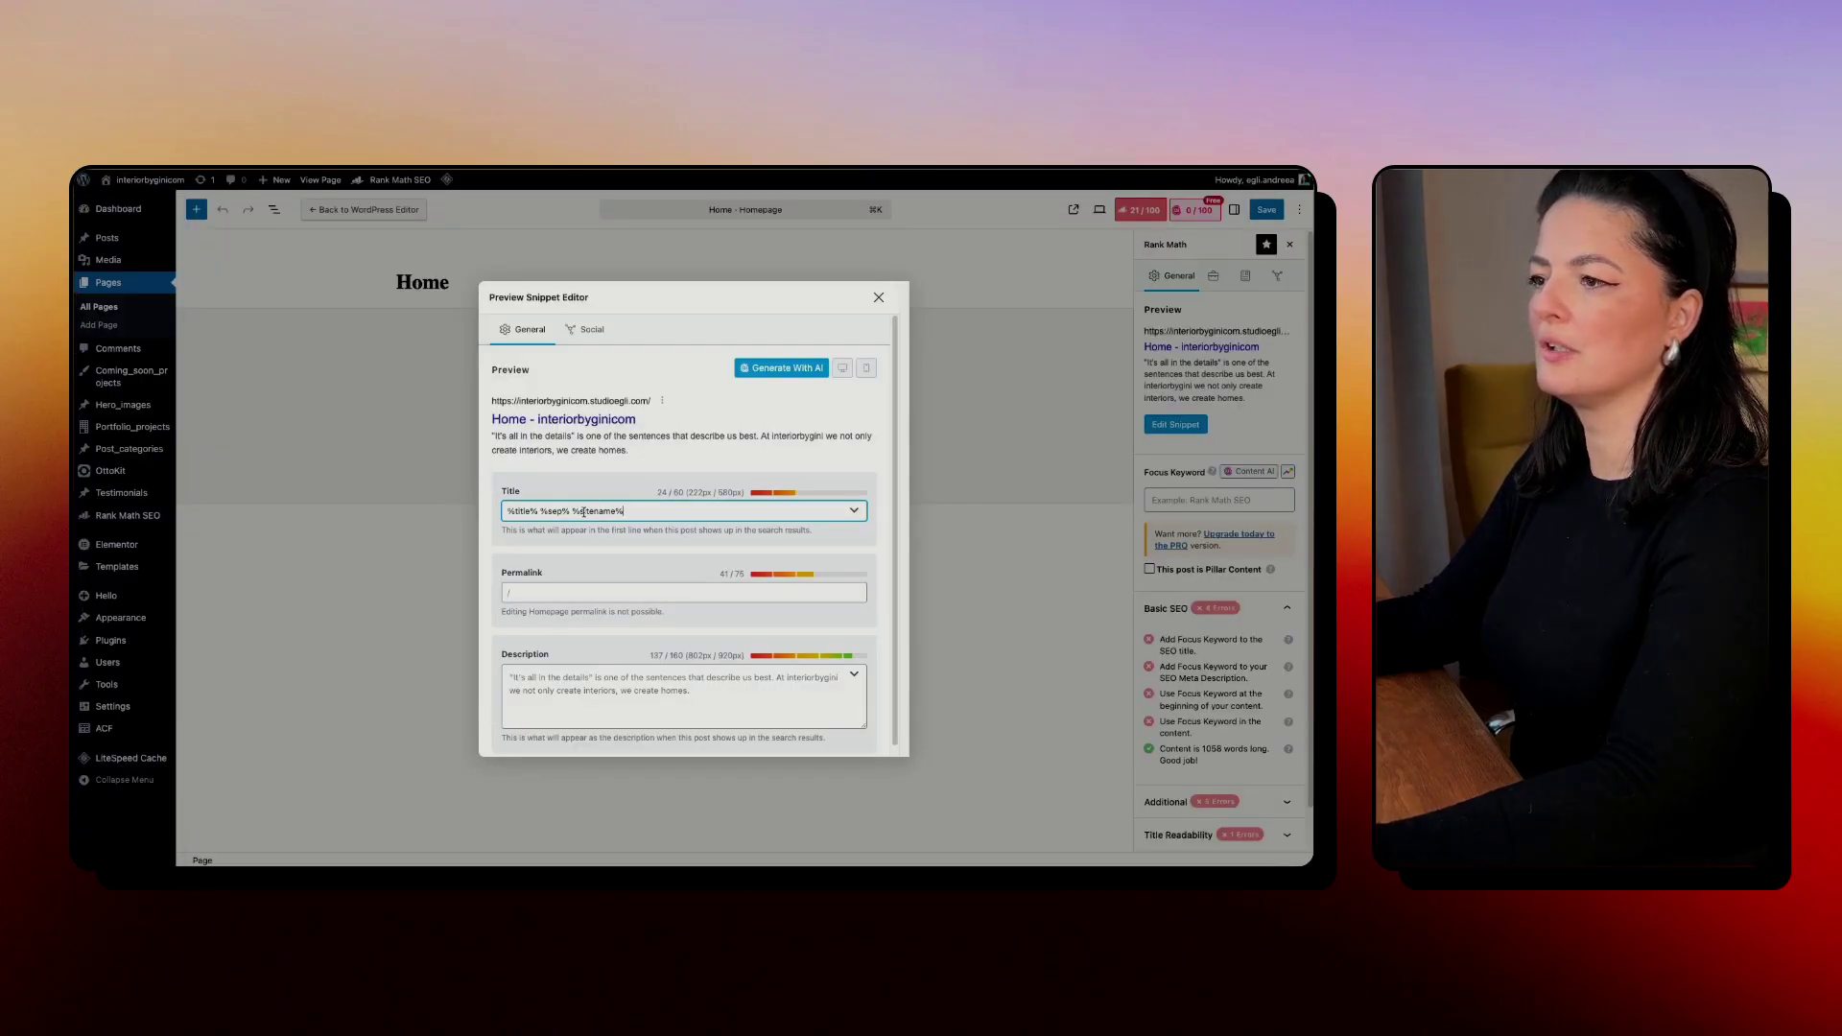
pyautogui.click(853, 510)
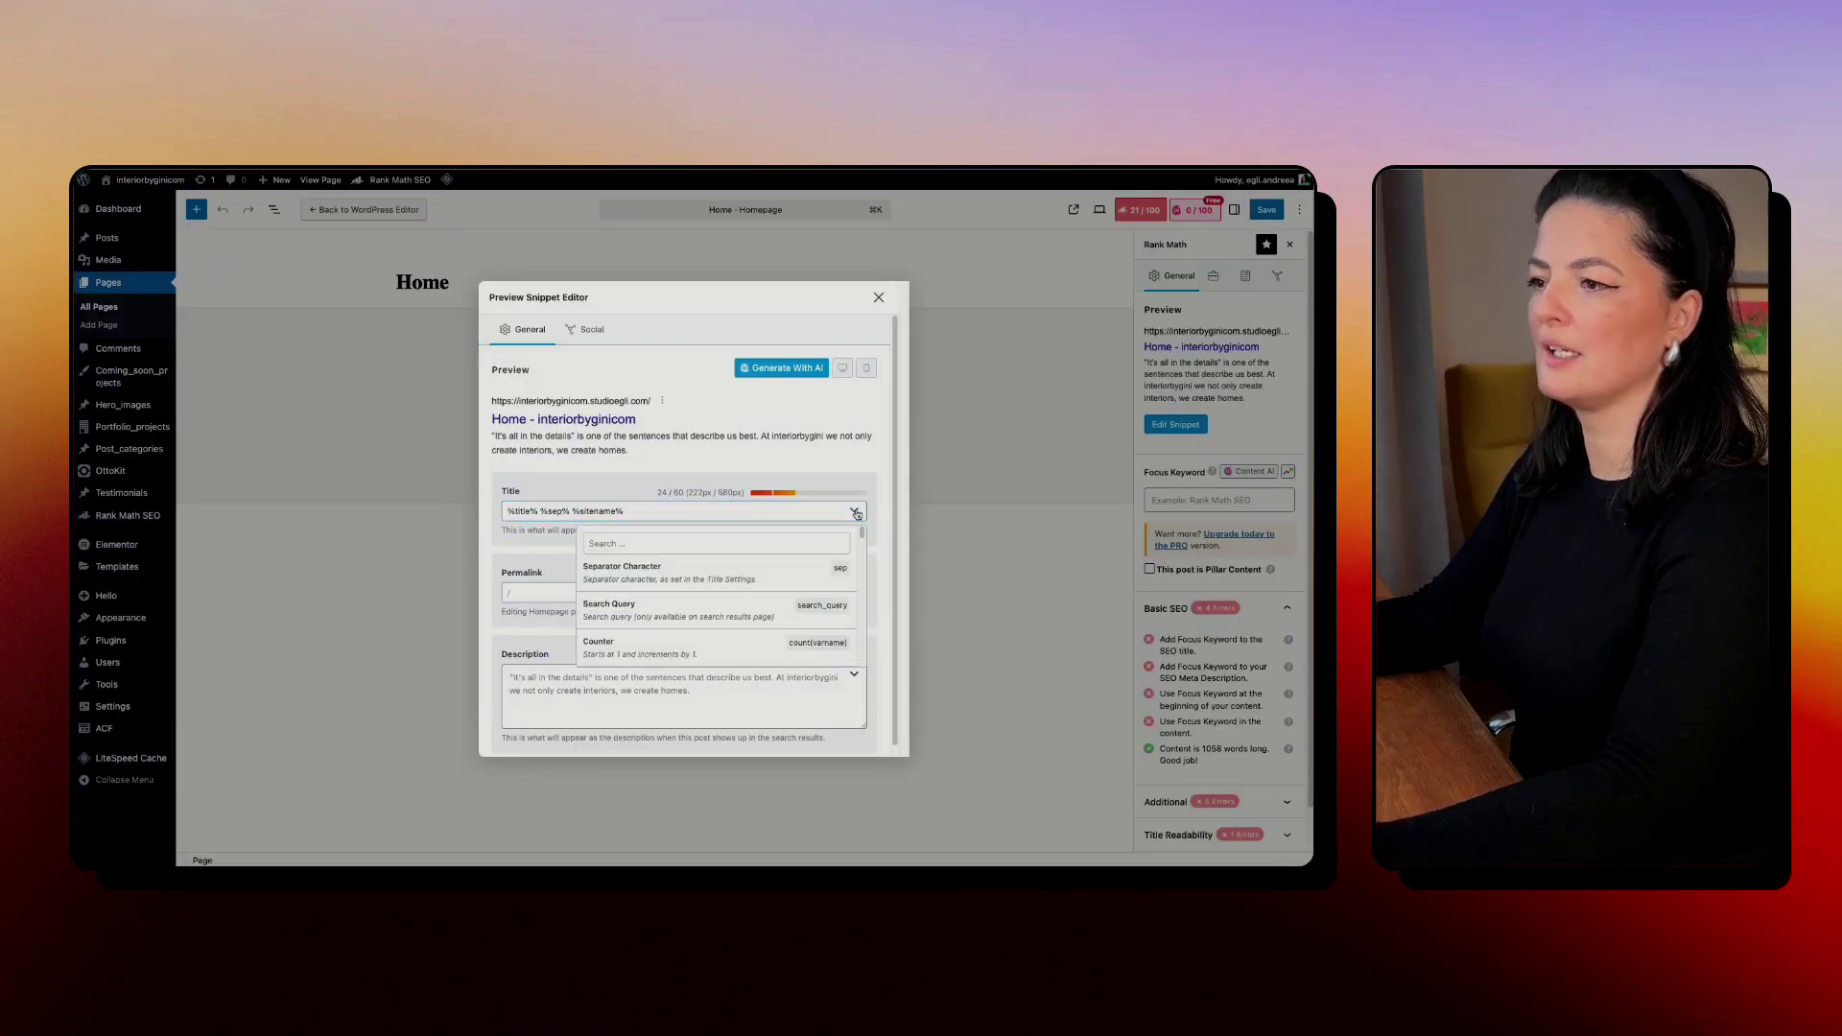
pyautogui.moveTo(834, 511); pyautogui.dragTo(478, 510)
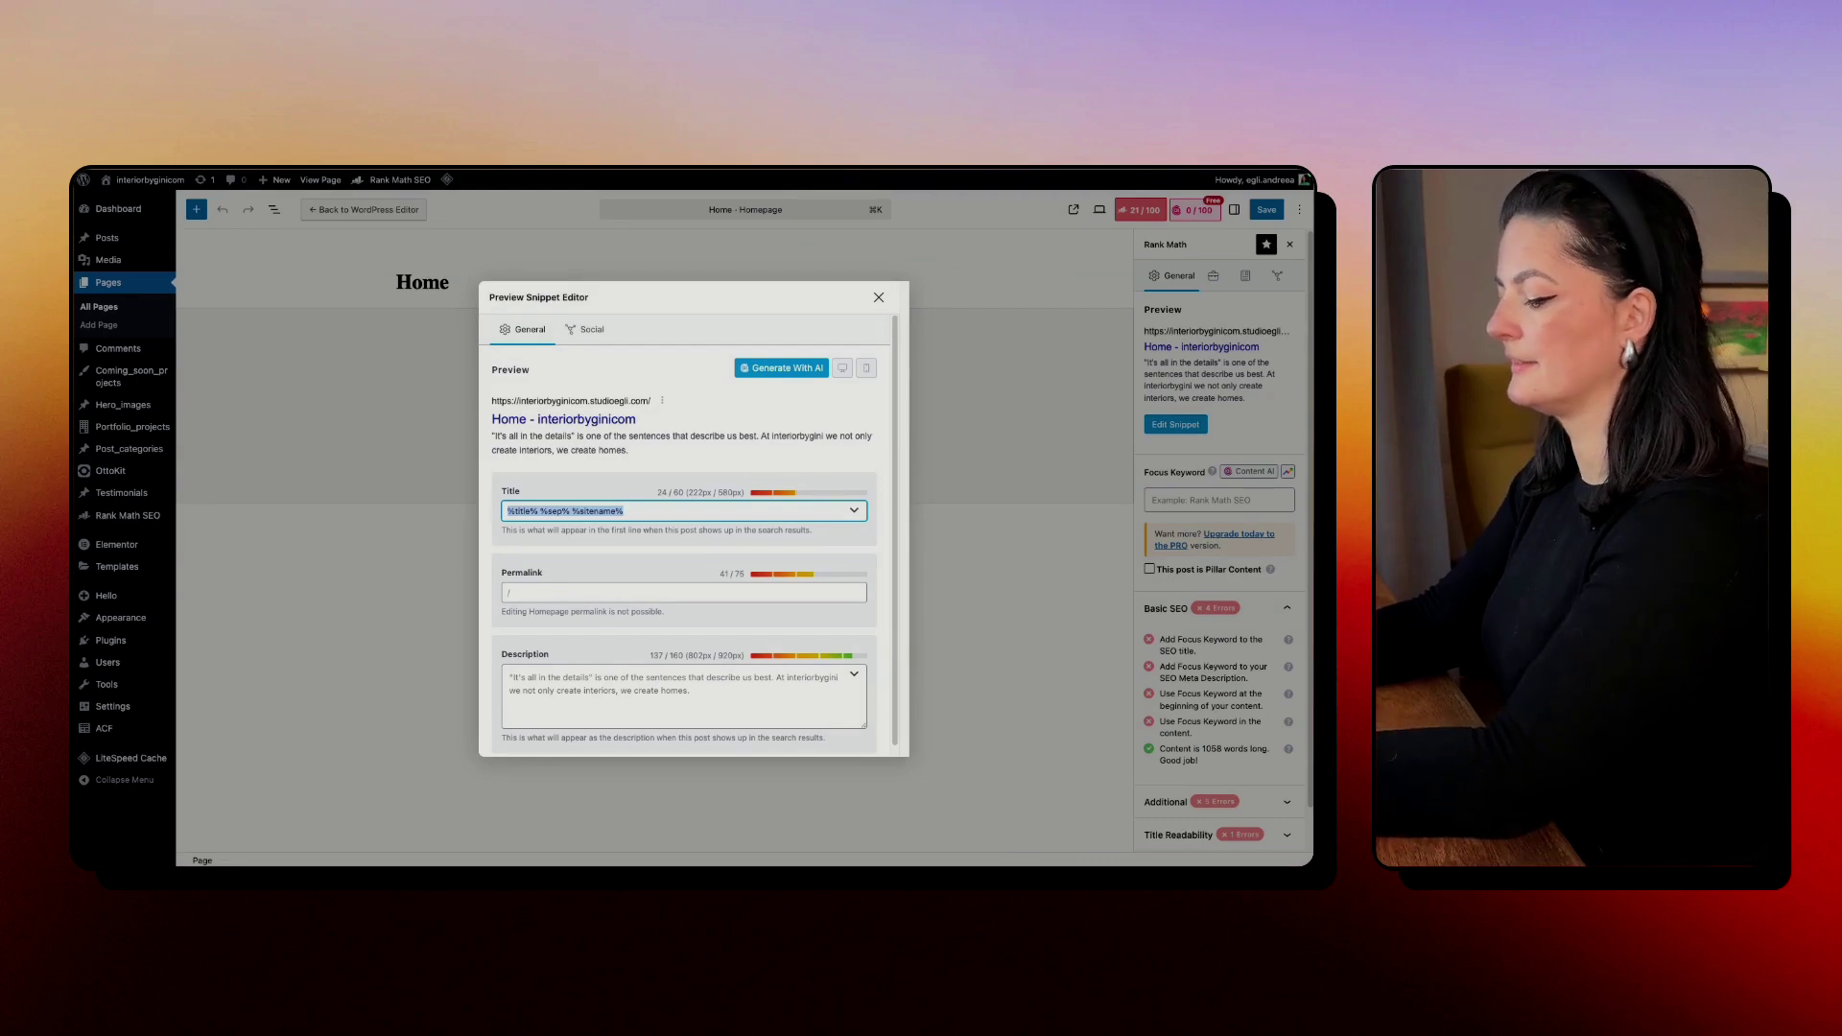
pyautogui.write('interiorbygin')
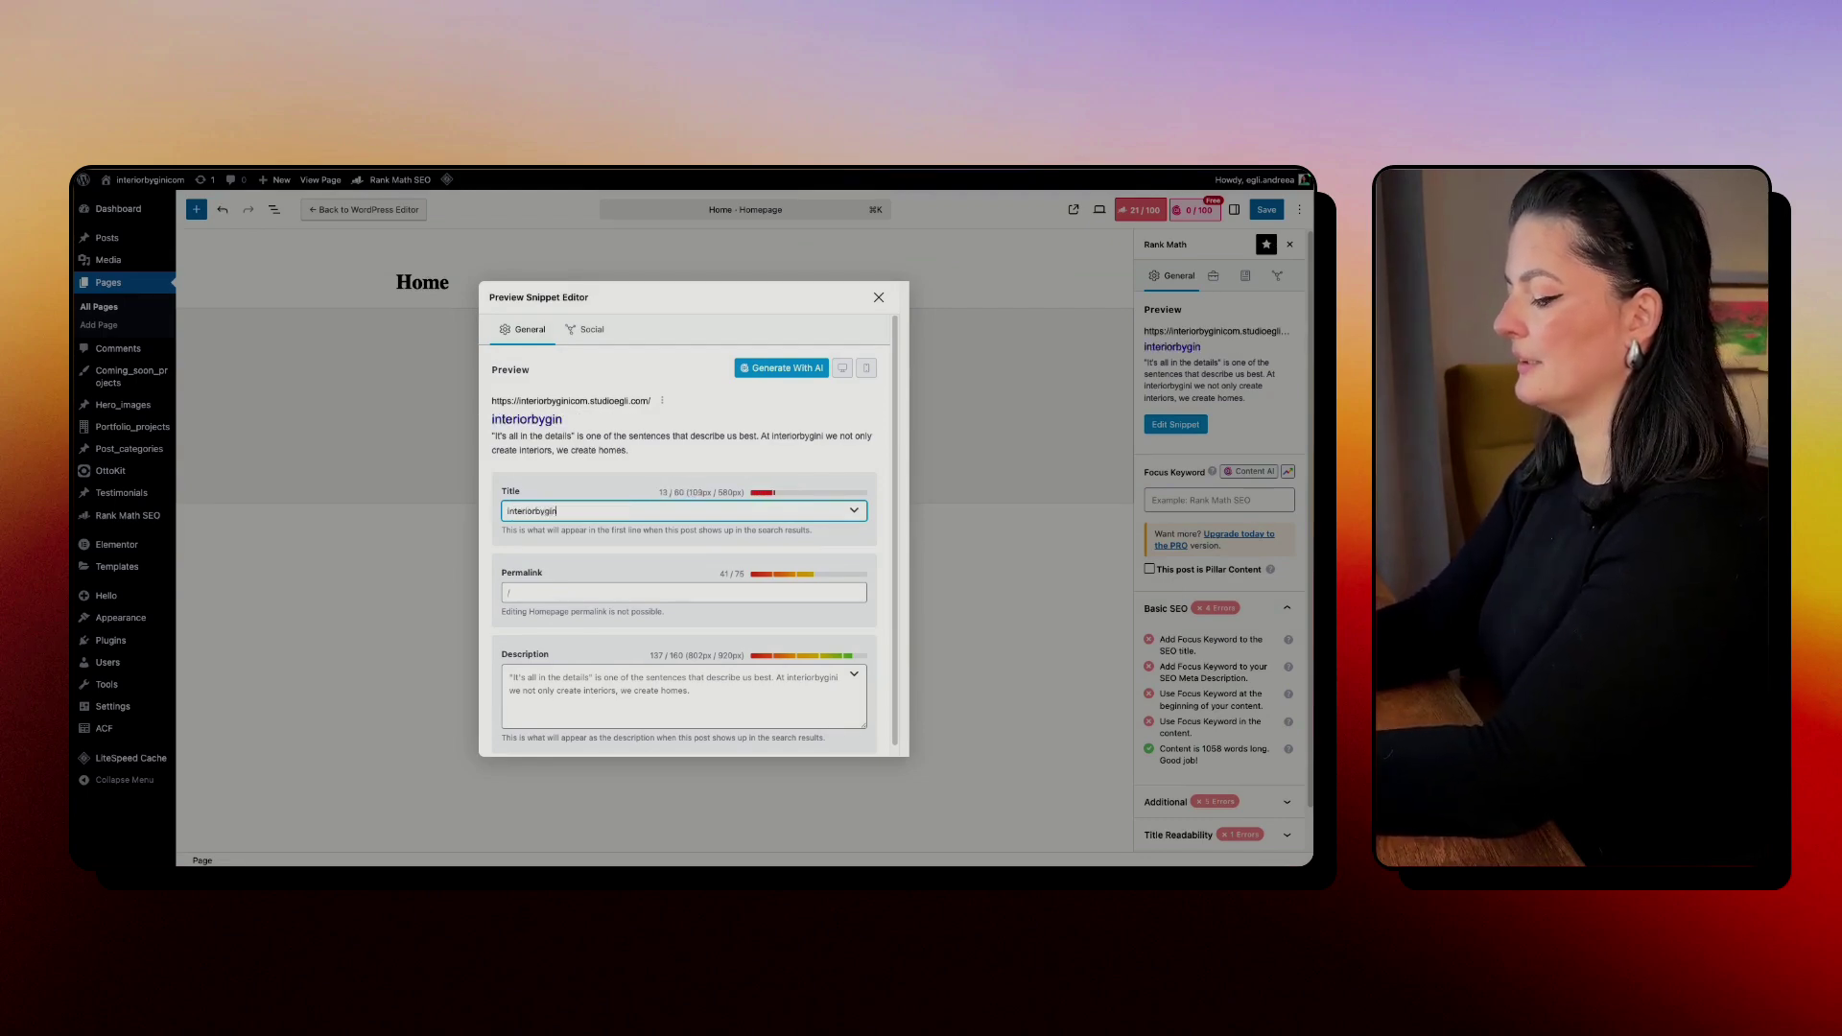
pyautogui.write('i -')
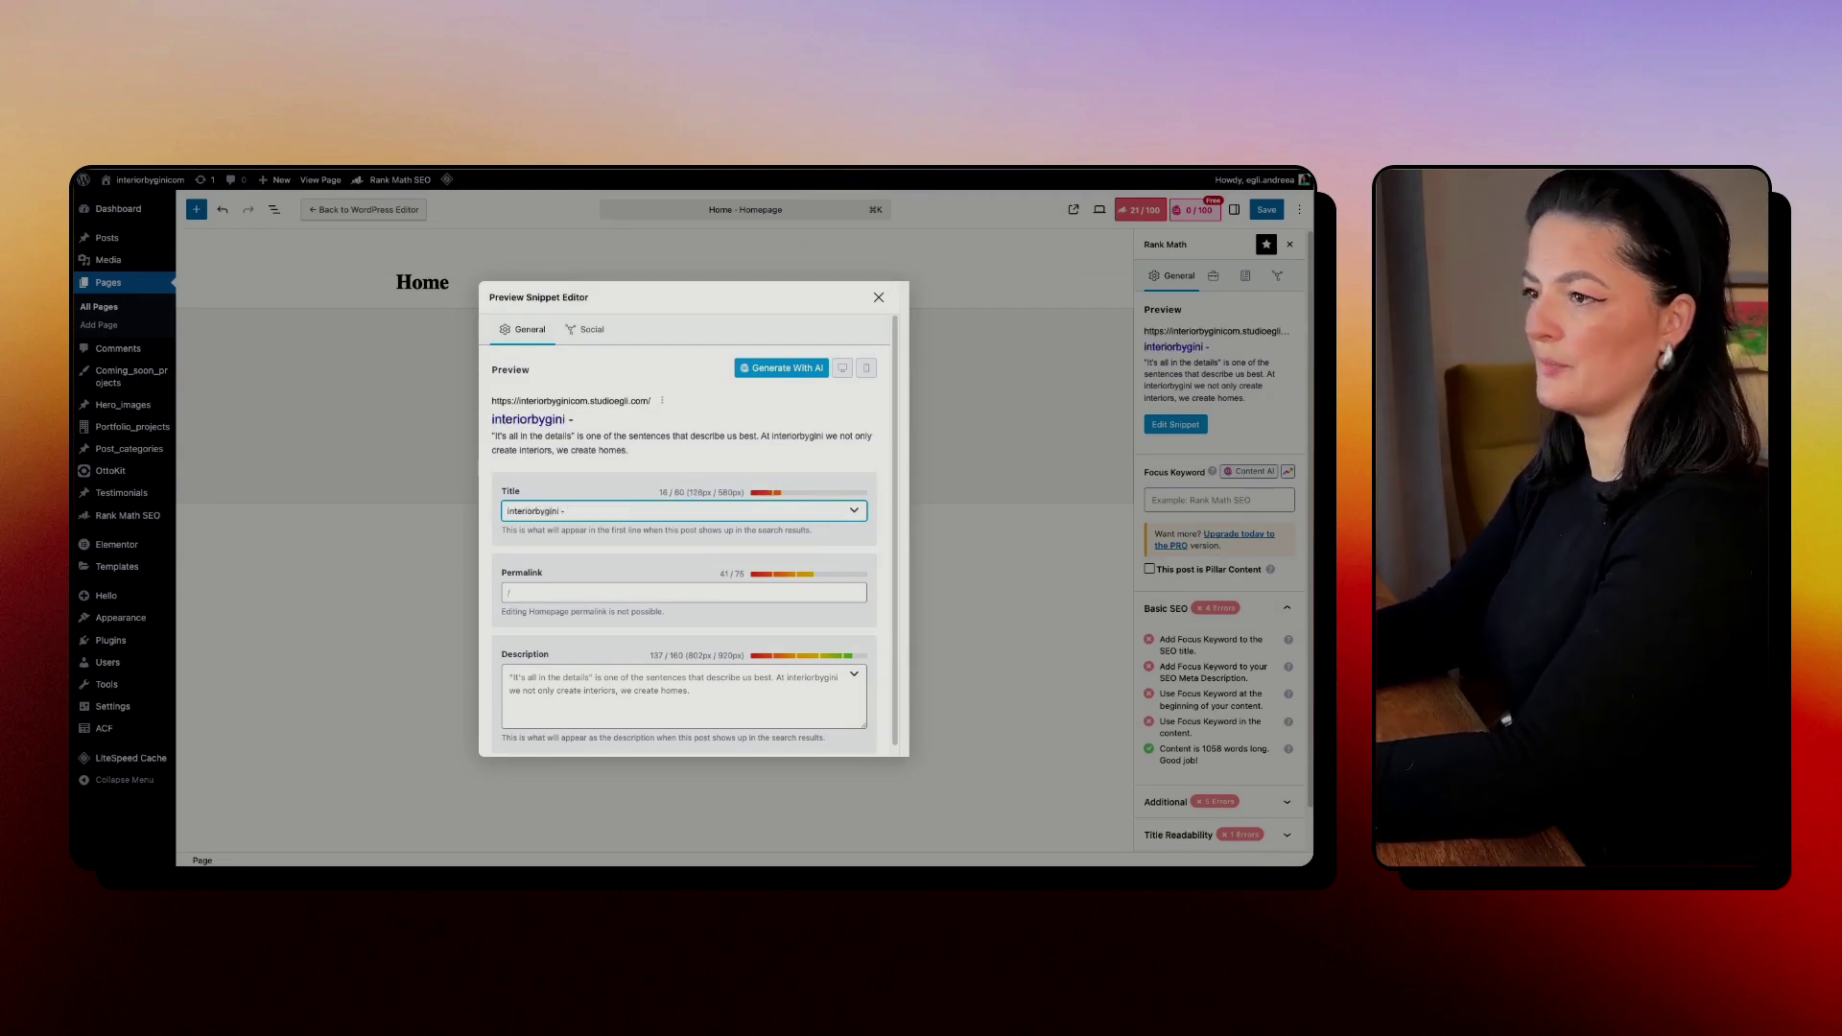
pyautogui.press('super+v')
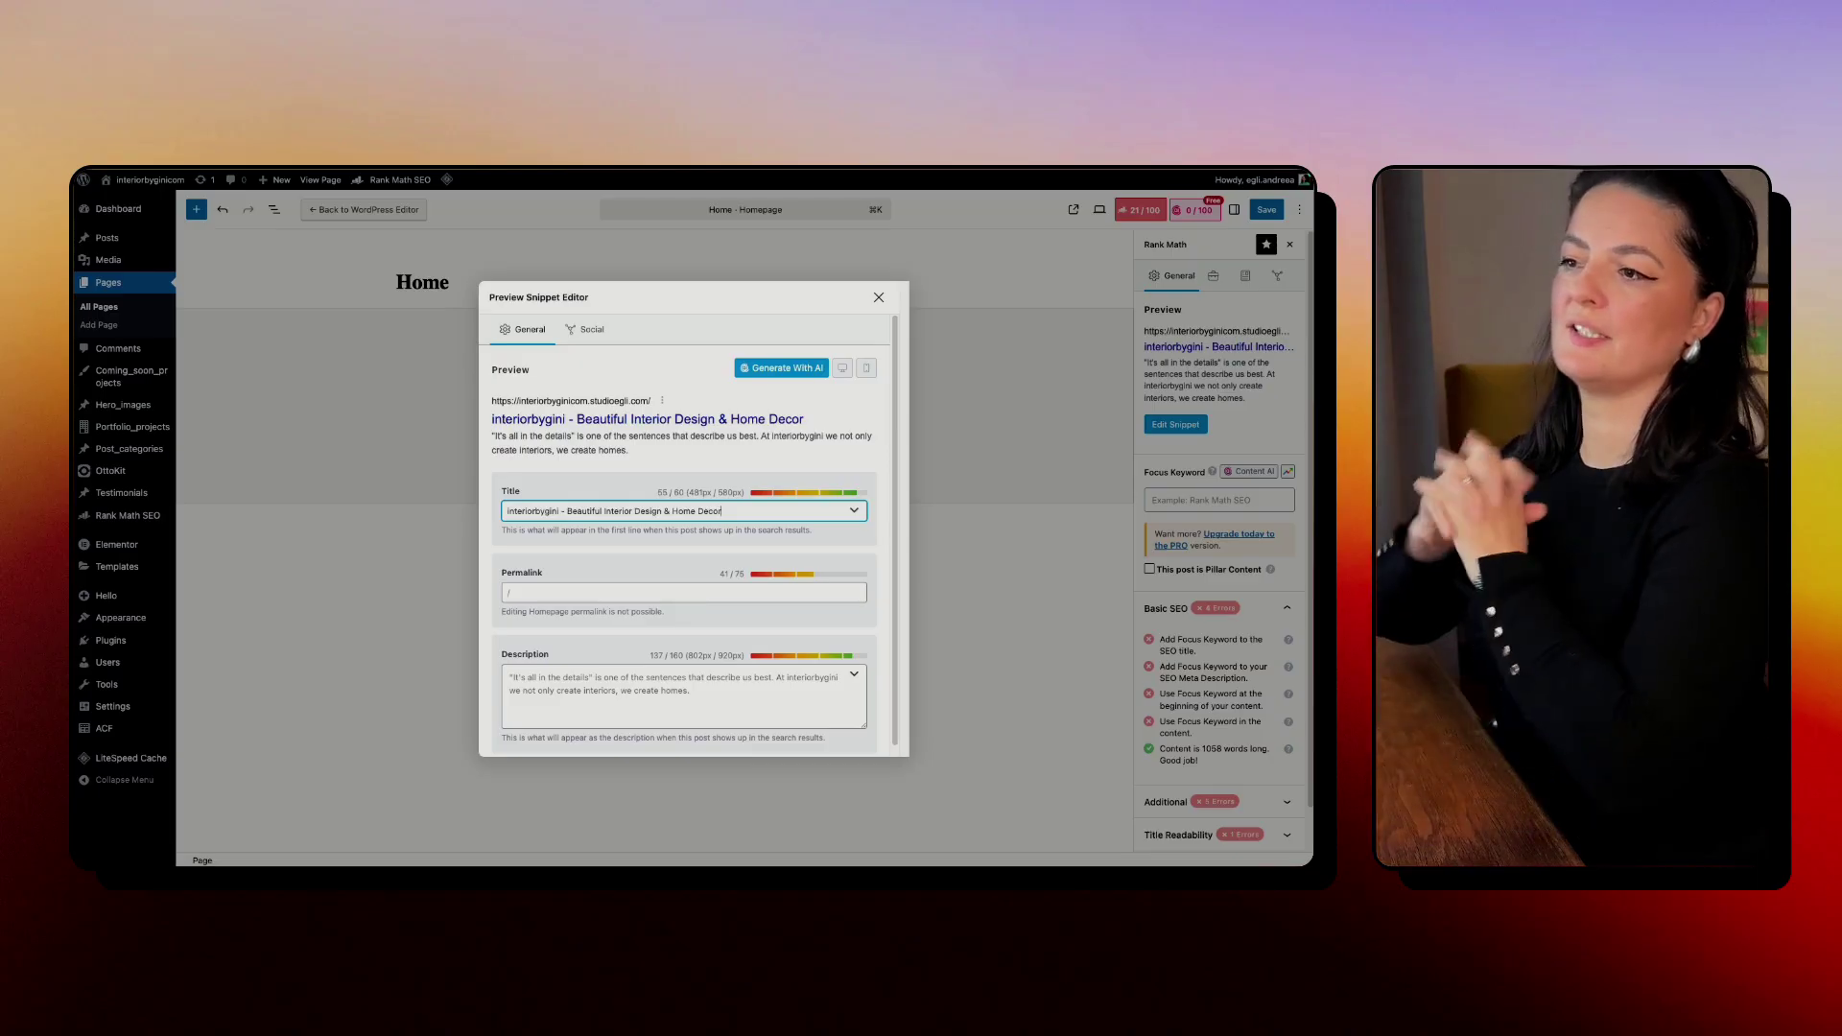
# Step: Replace the hyphen after "interiorbygini" in the snippet title with a colon
pyautogui.click(565, 511)
pyautogui.press('BackSpace')
pyautogui.press('BackSpace')
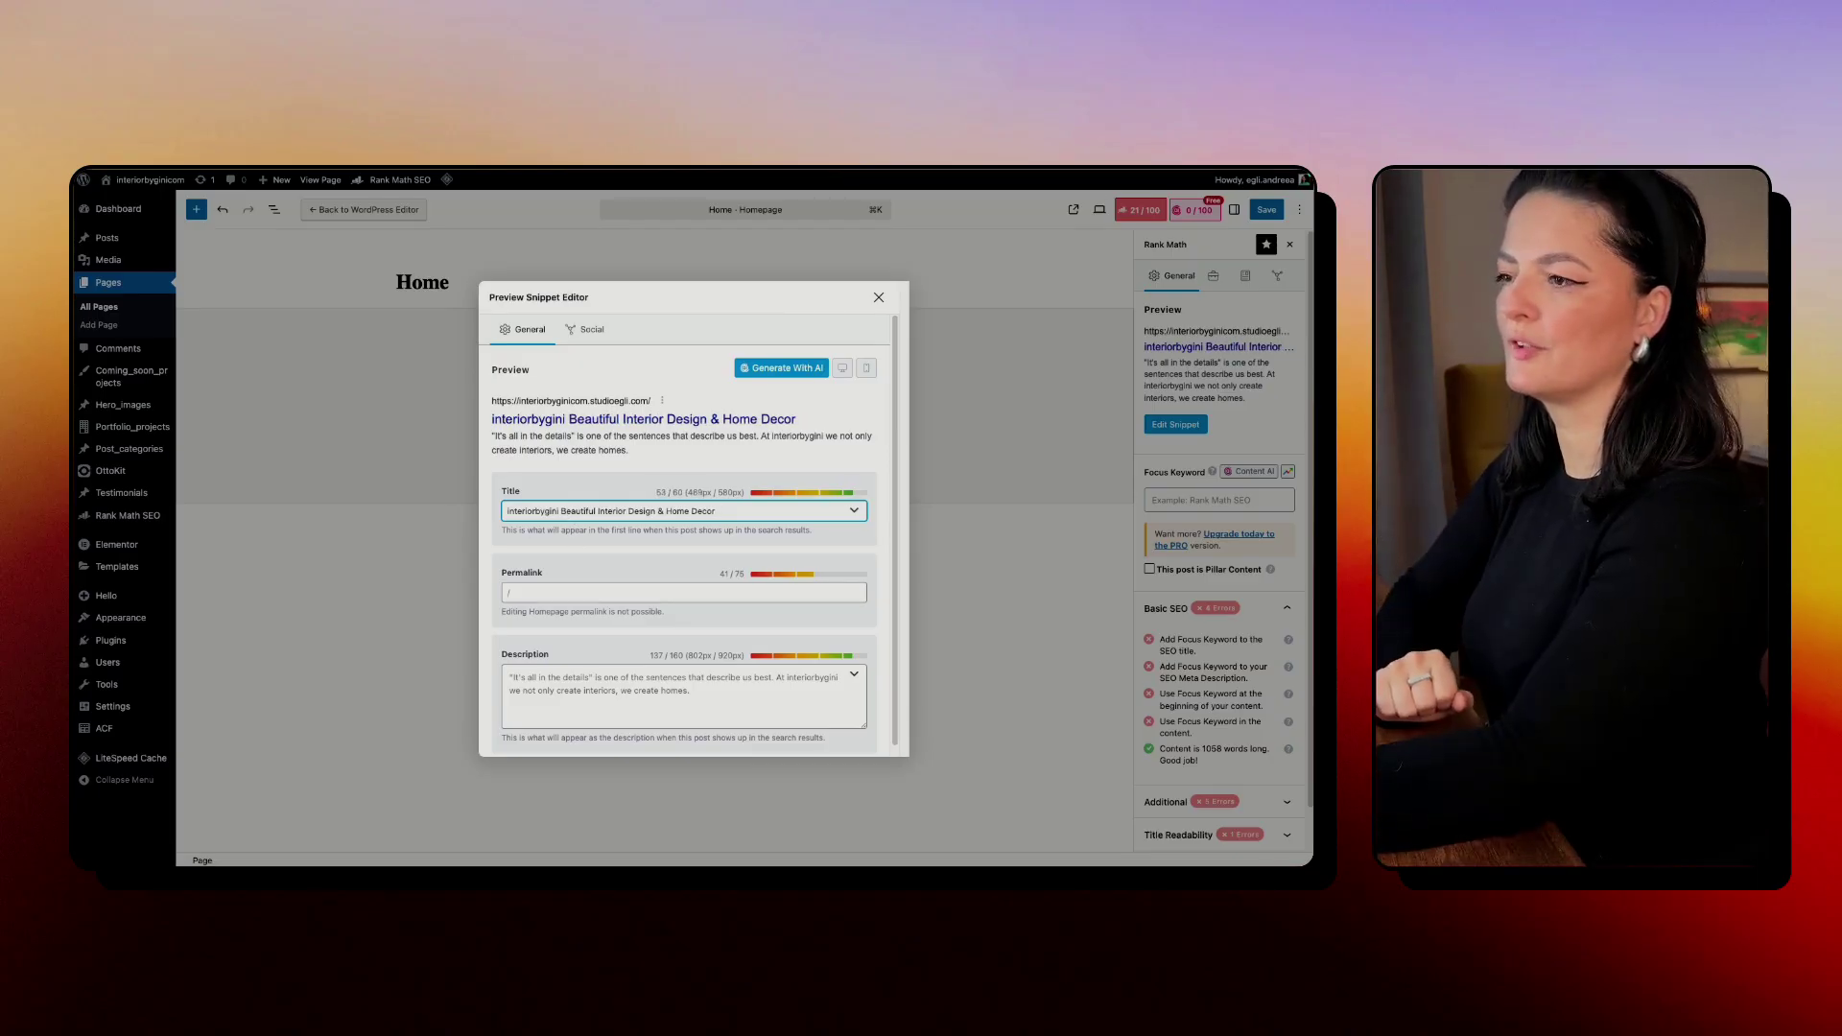
pyautogui.write(':')
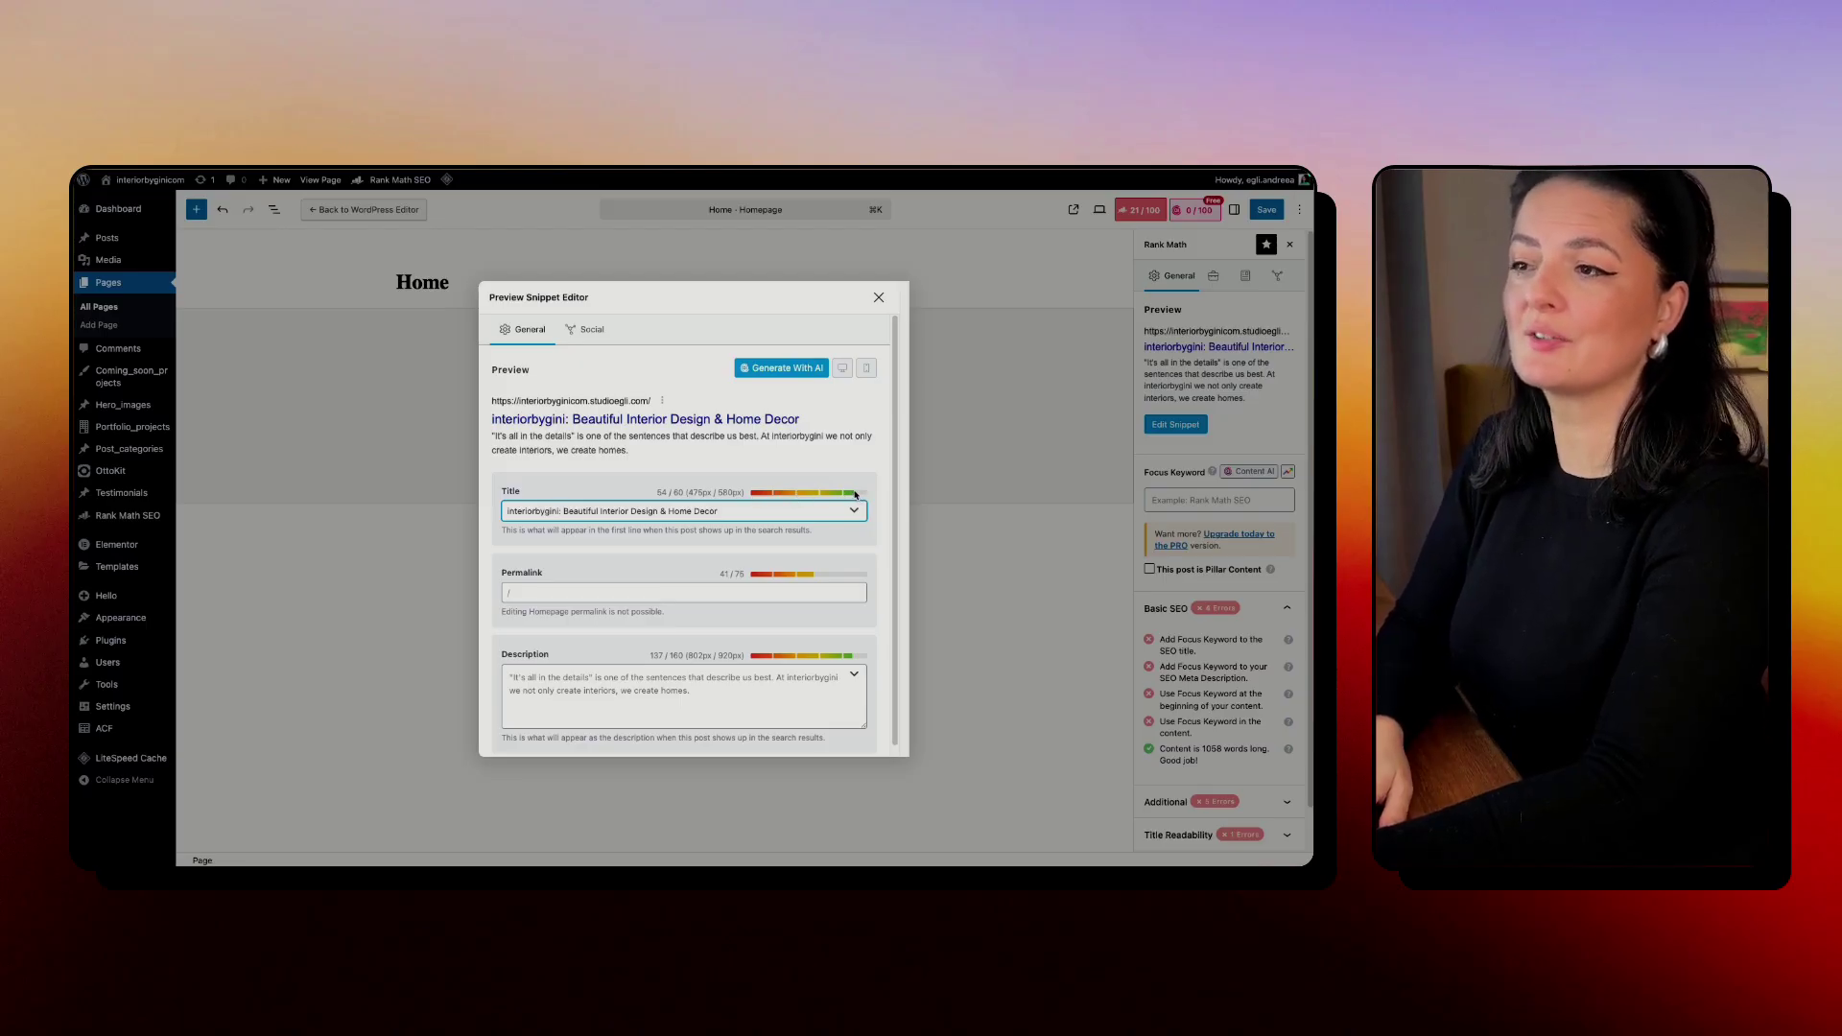
# Step: Put the hyphen back in place of the colon in the snippet title and check the title's character count
pyautogui.click(561, 512)
pyautogui.press('BackSpace')
pyautogui.write('-')
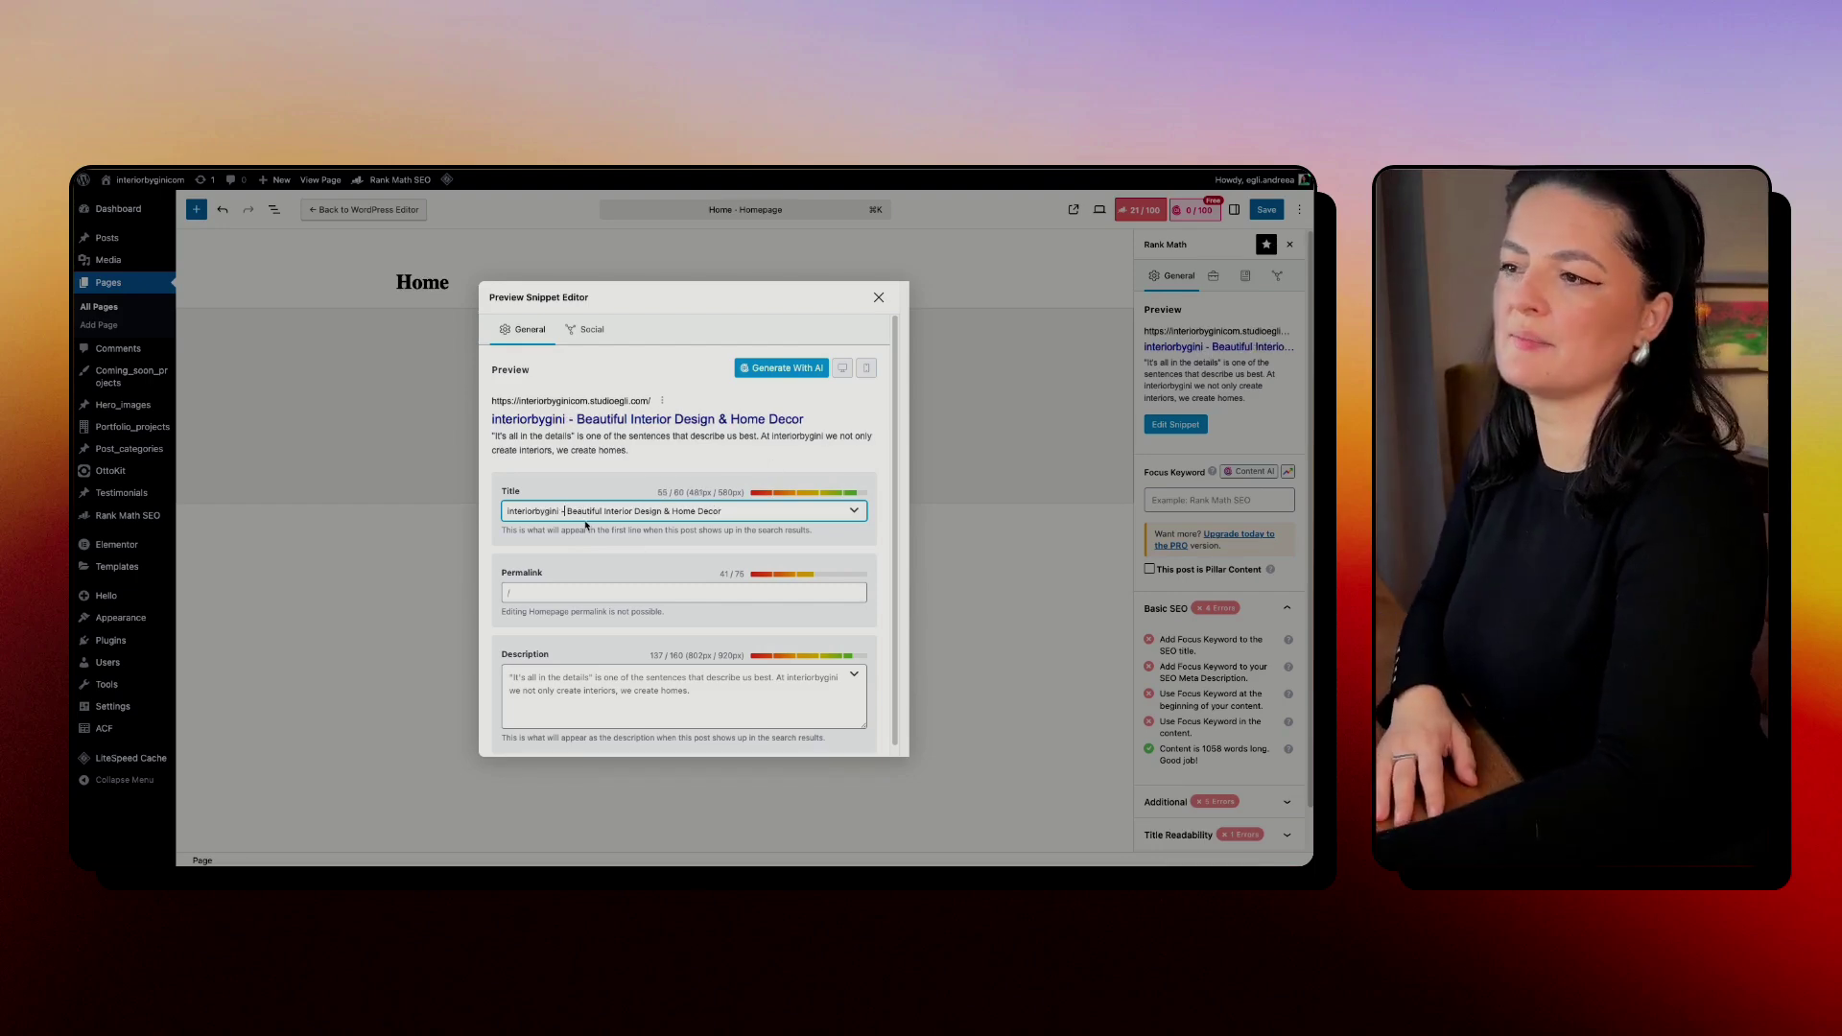
pyautogui.click(667, 493)
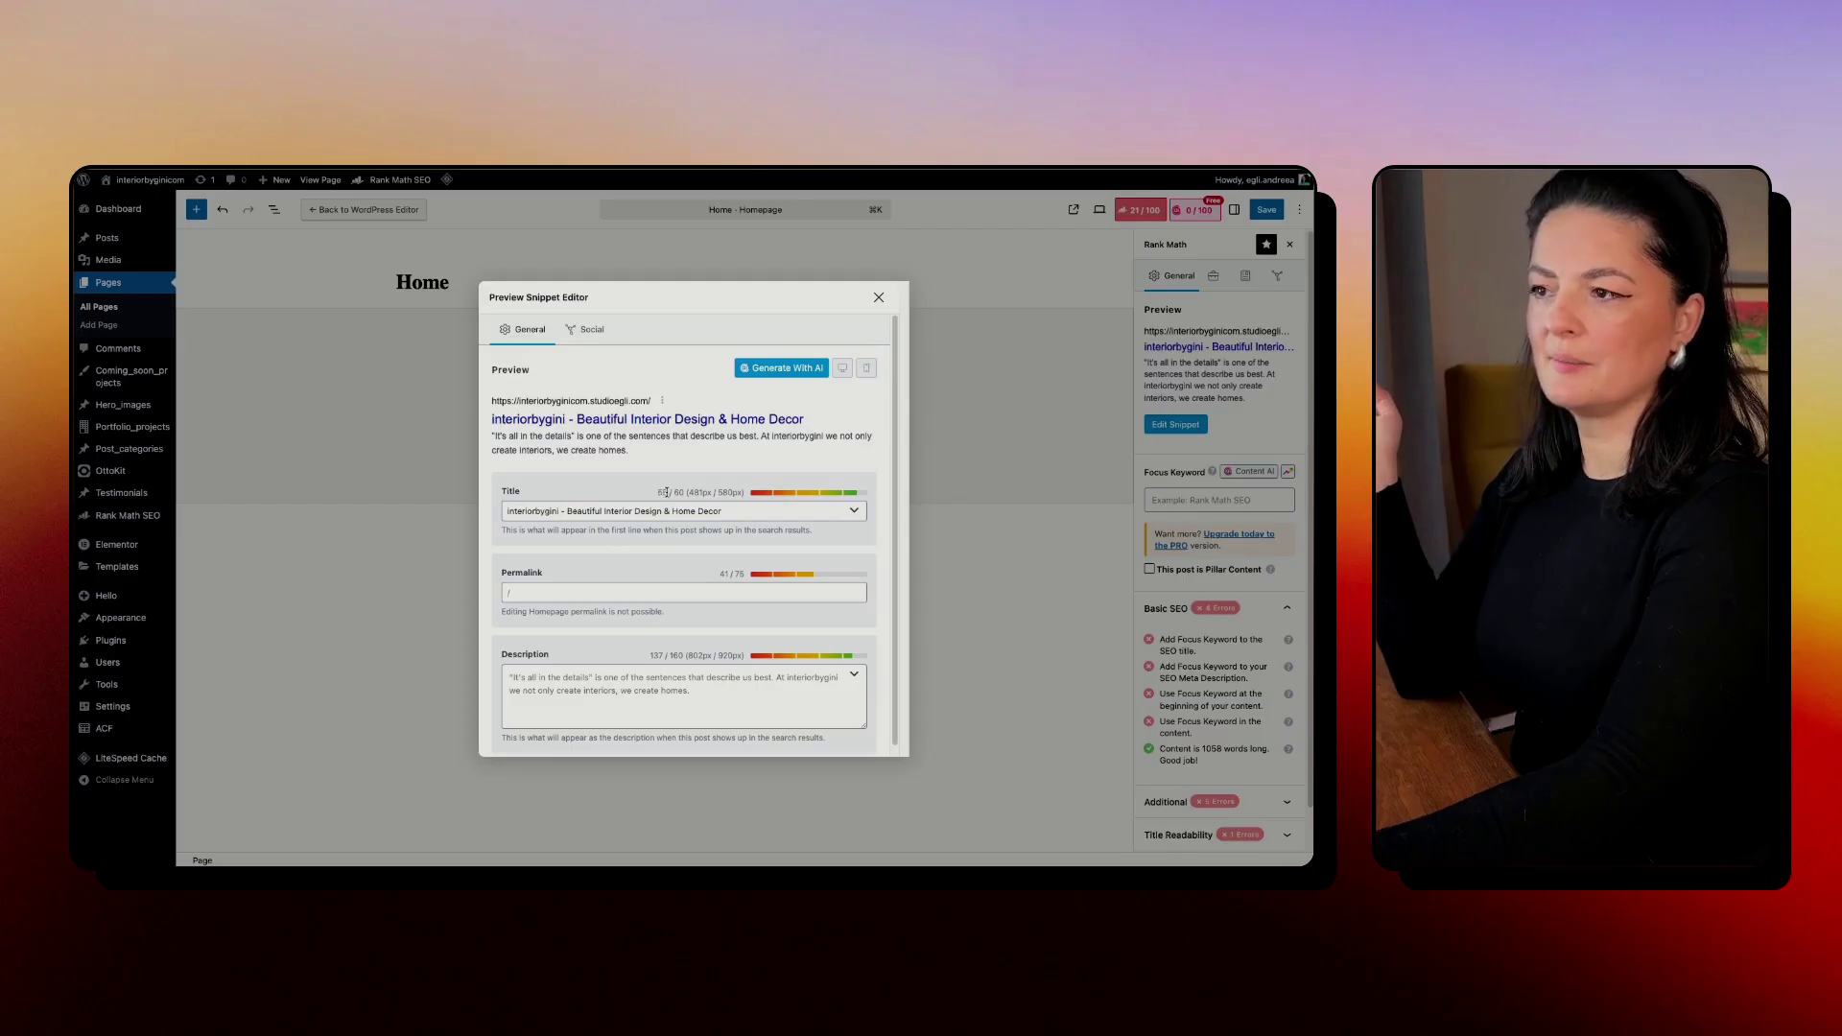
pyautogui.moveTo(666, 493); pyautogui.dragTo(658, 491)
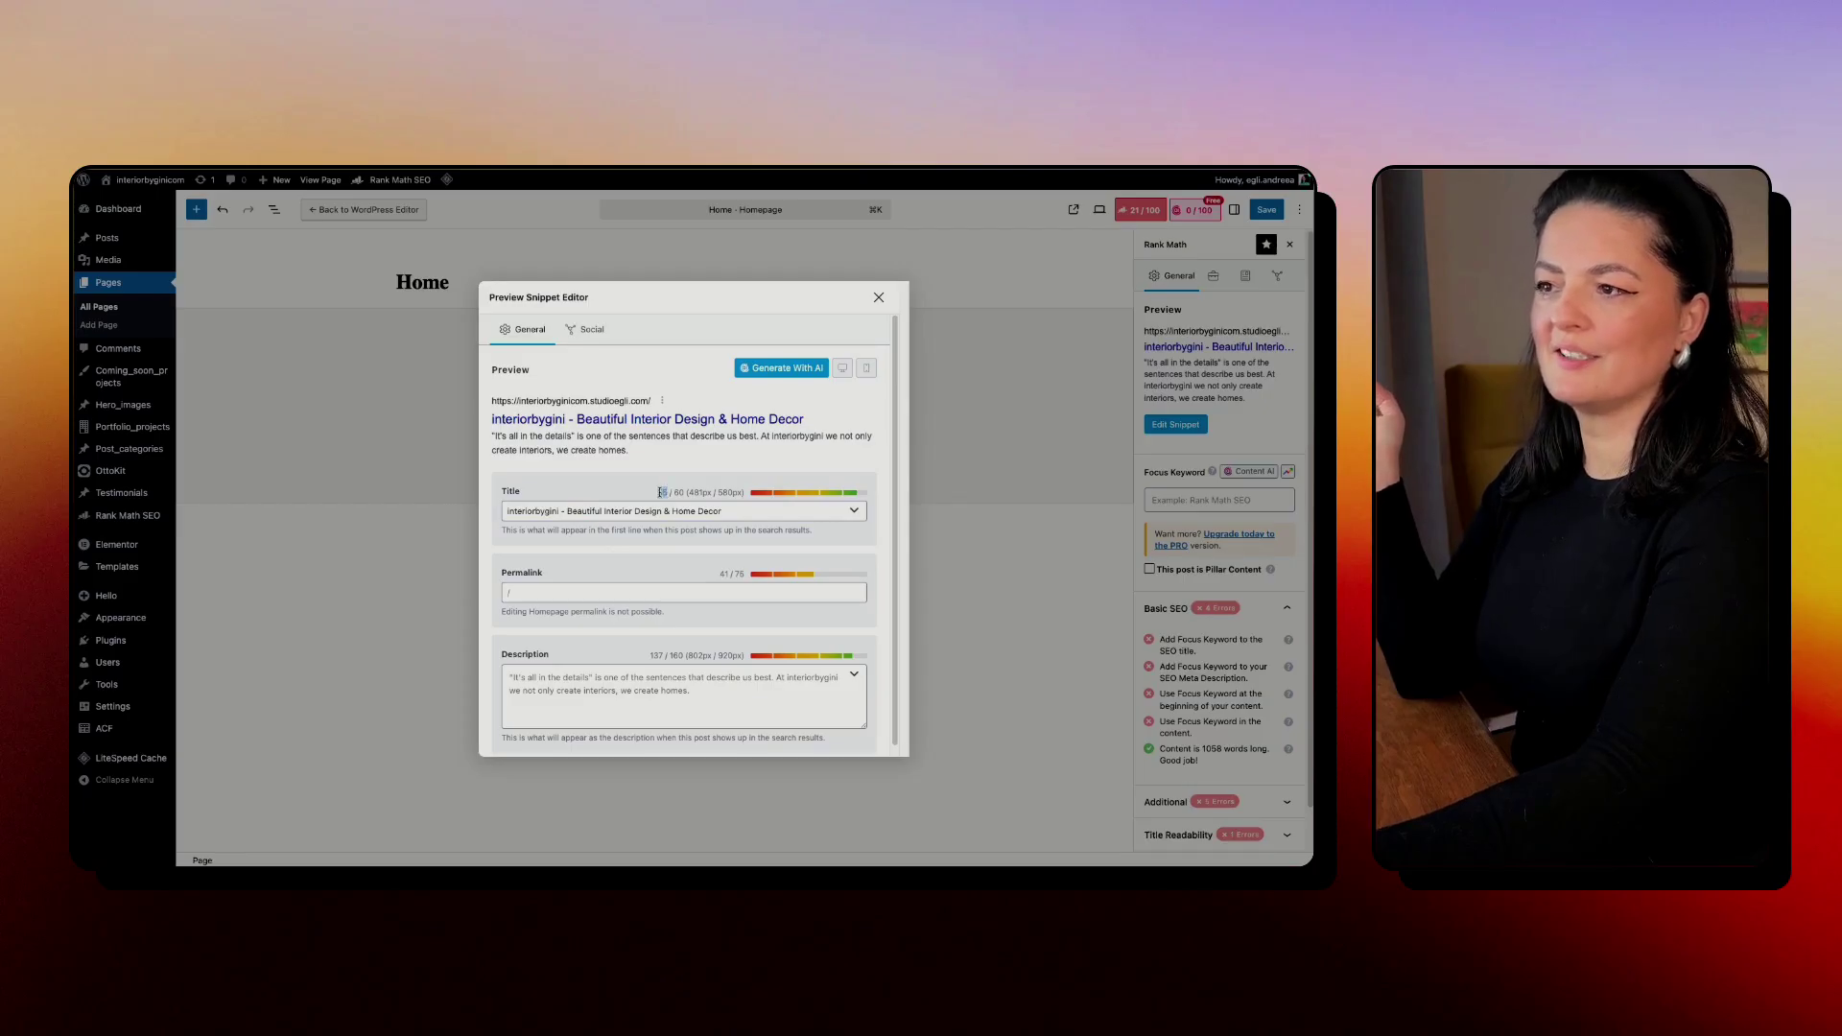
pyautogui.click(659, 550)
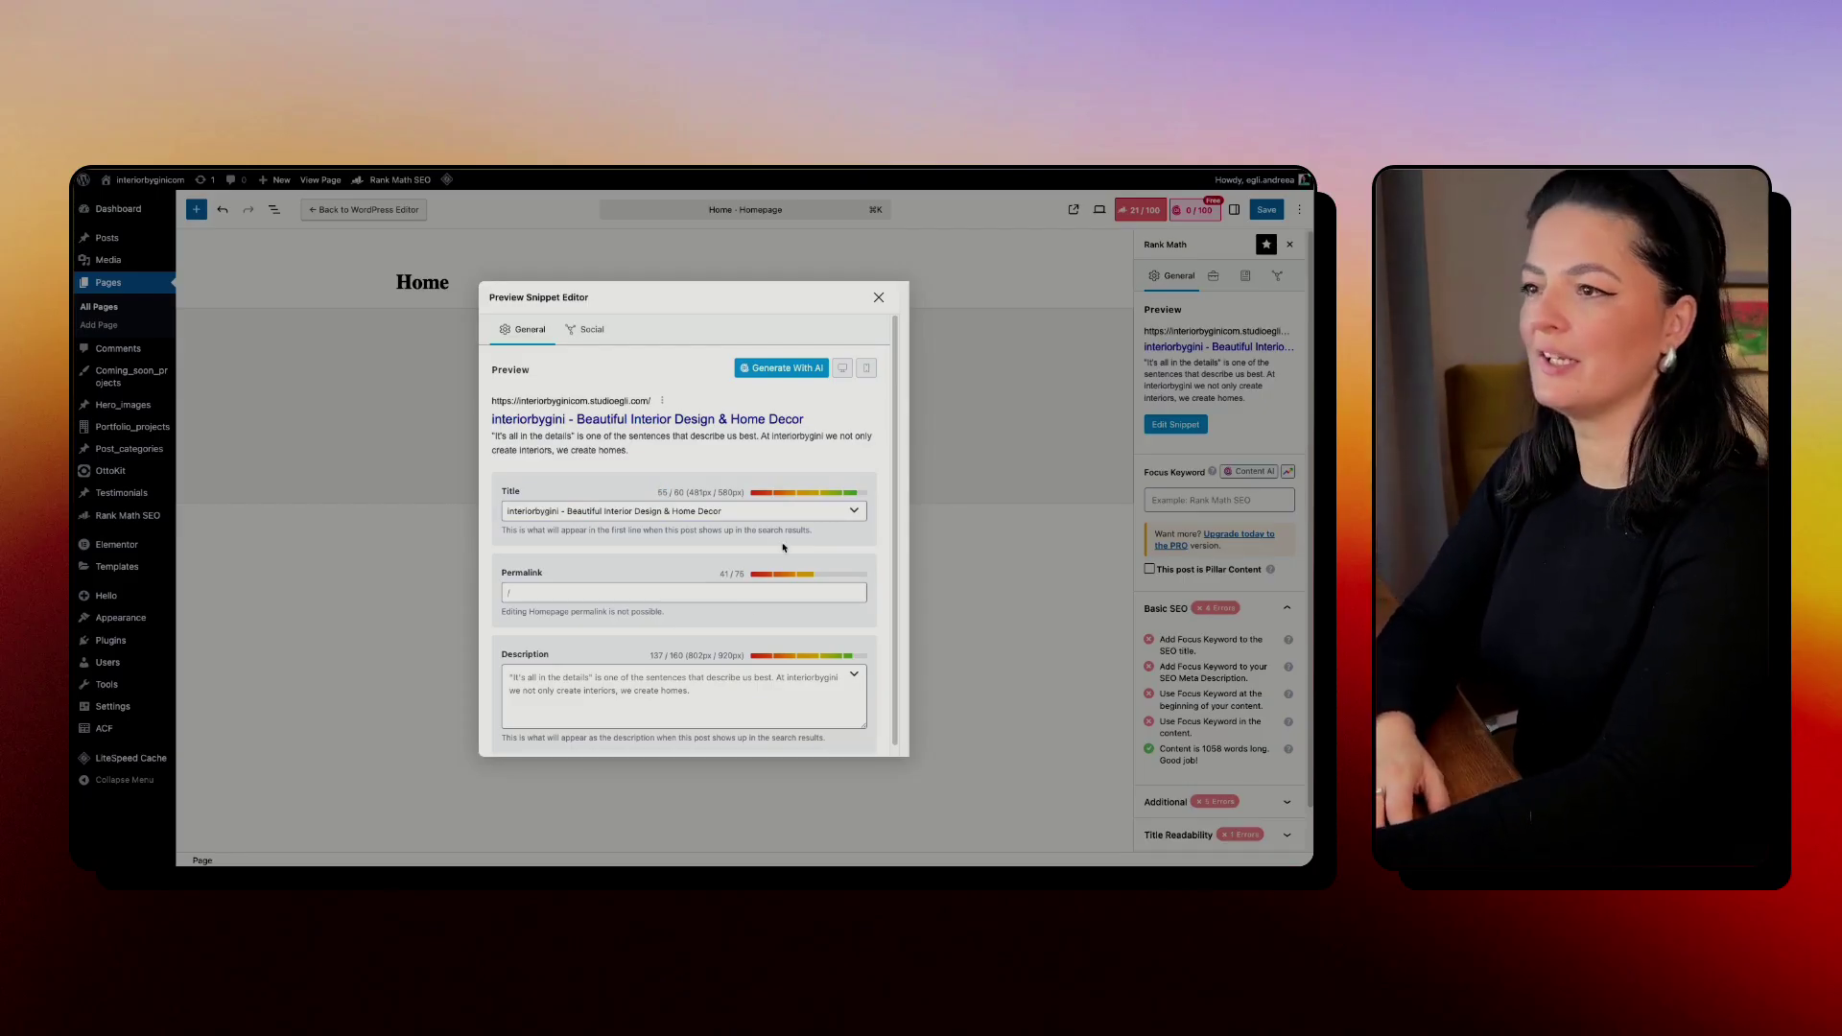
# Step: Generate SEO meta suggestions with AI, request more, and apply the "Transform Your Space: Elegant Interior Design by Interiorbygini" title with its description
pyautogui.click(773, 375)
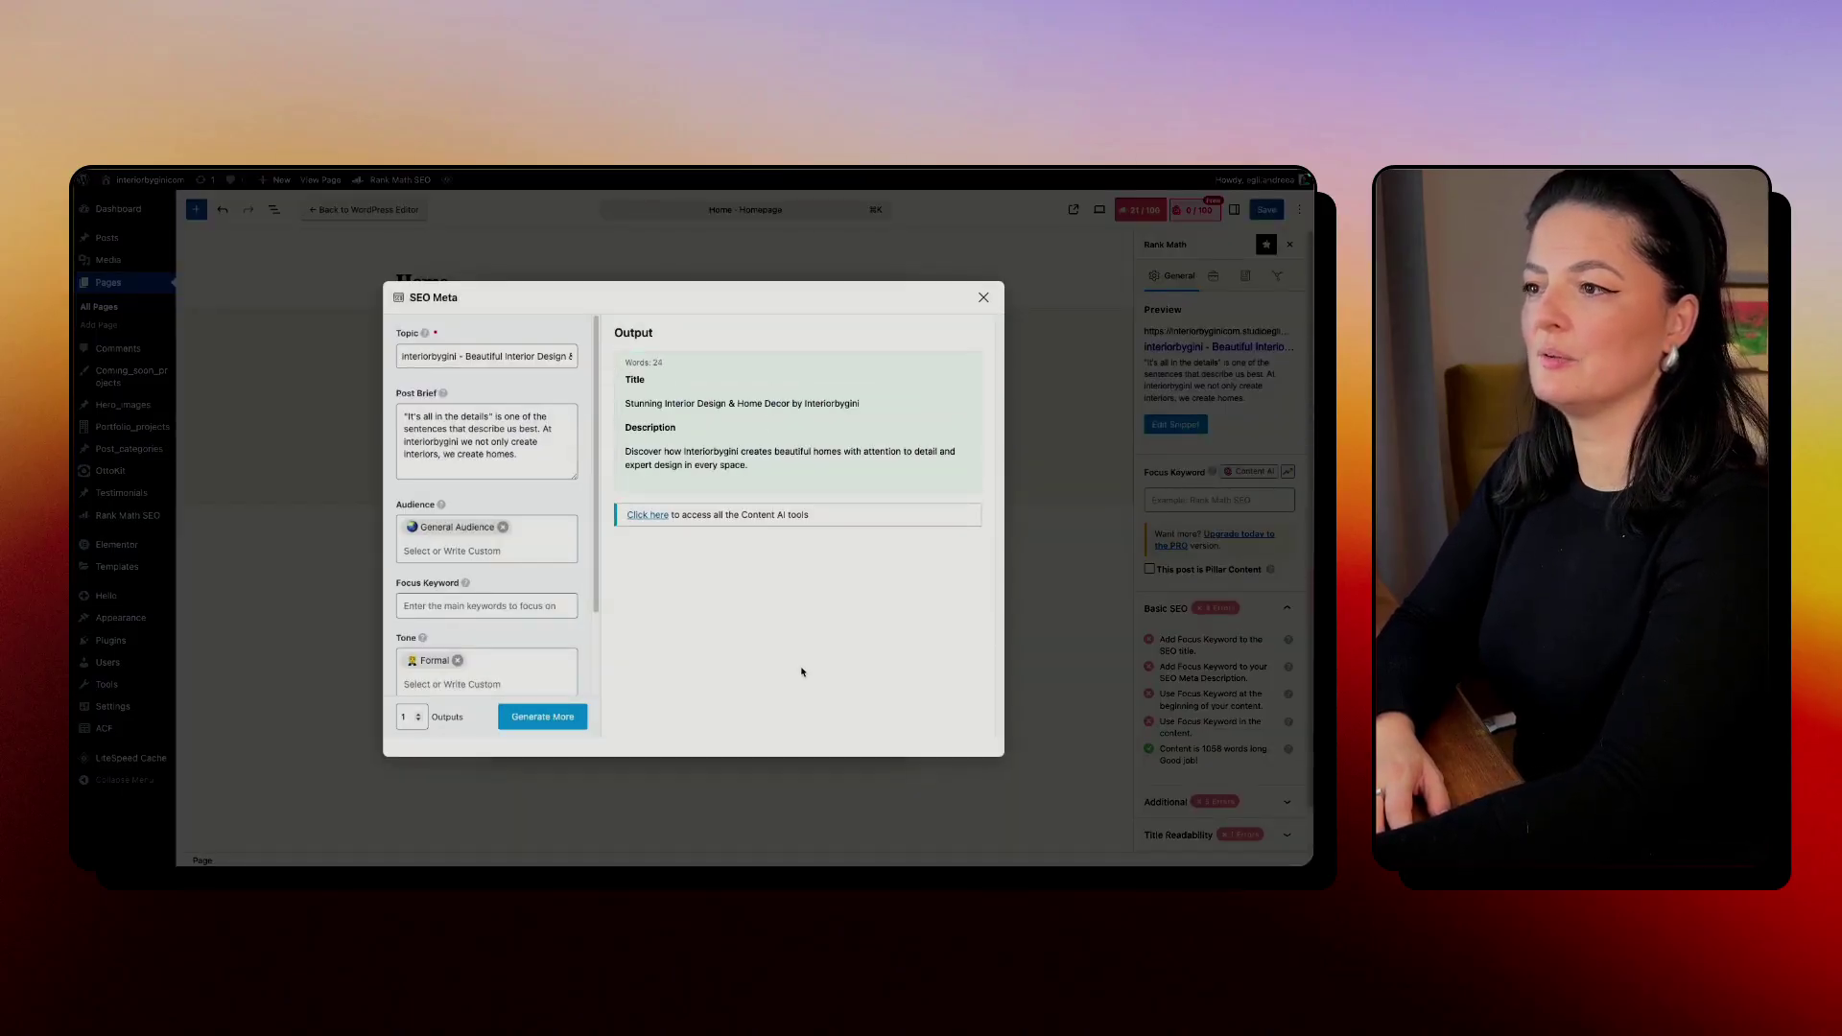
pyautogui.click(564, 719)
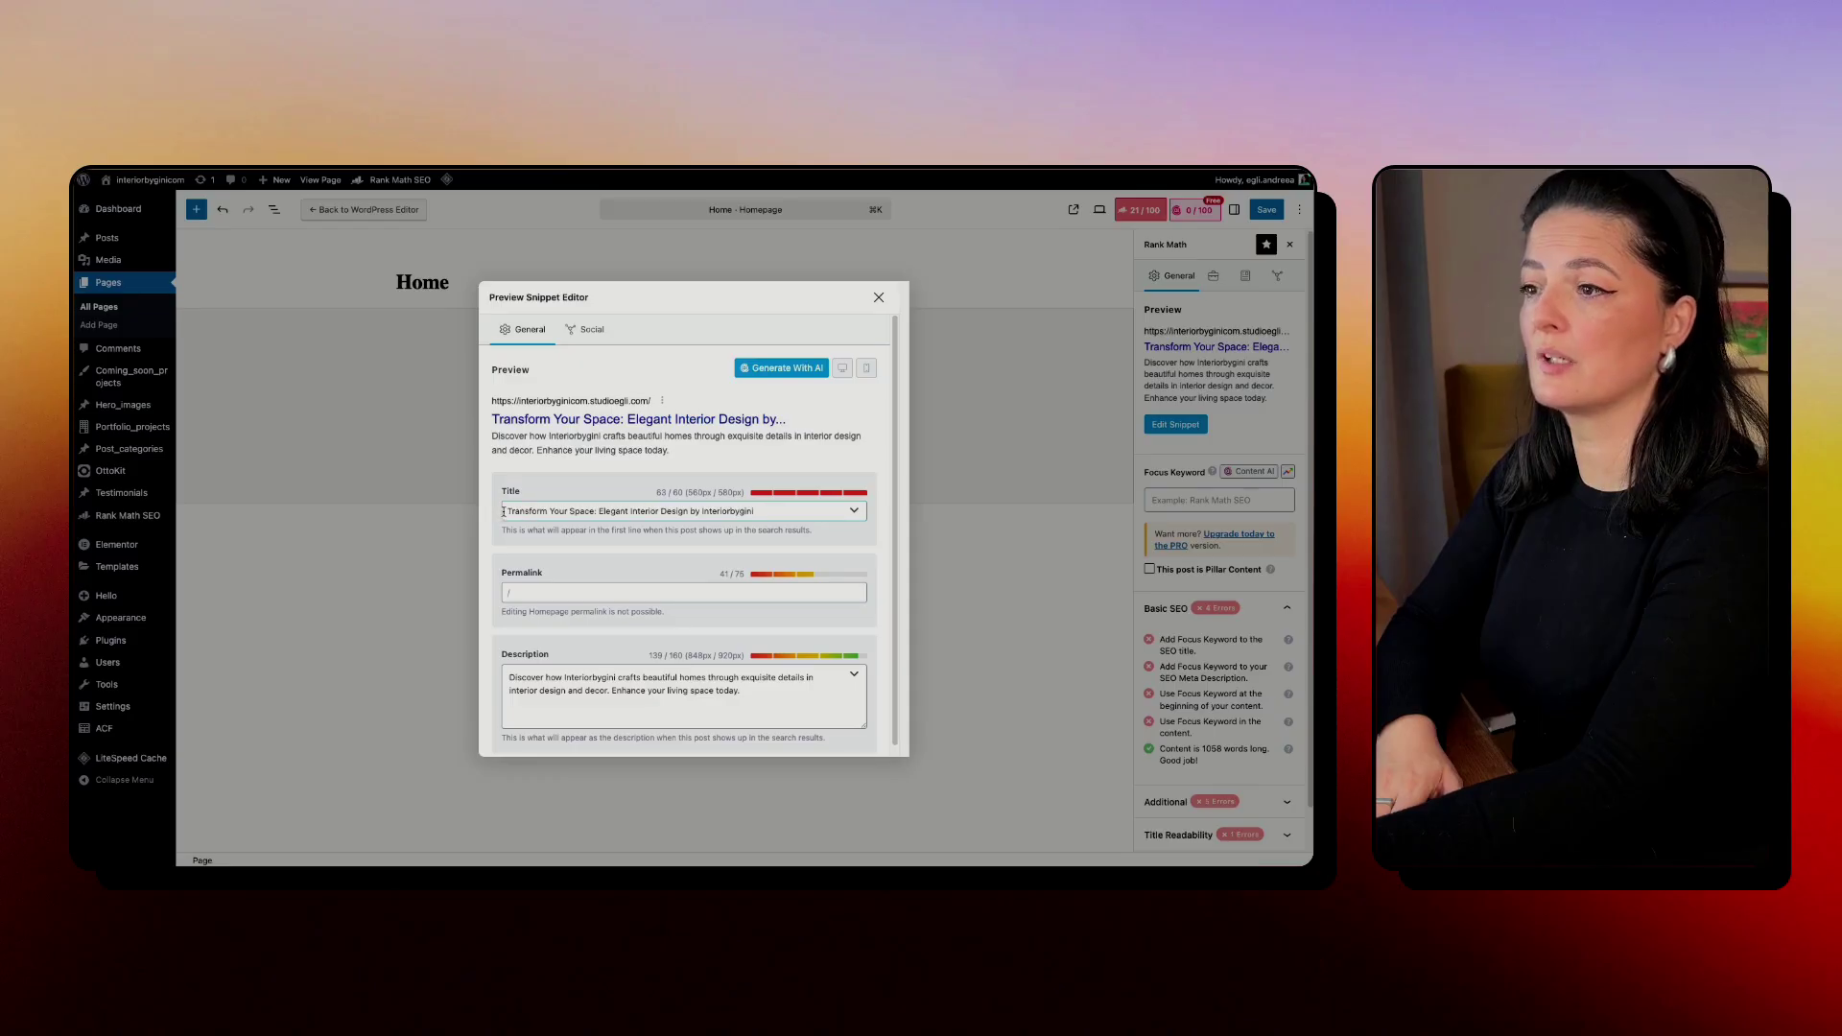
# Step: Add "Interiorbygini -" at the start of the generated title and remove "by Interiorbygini" from its end
pyautogui.click(703, 511)
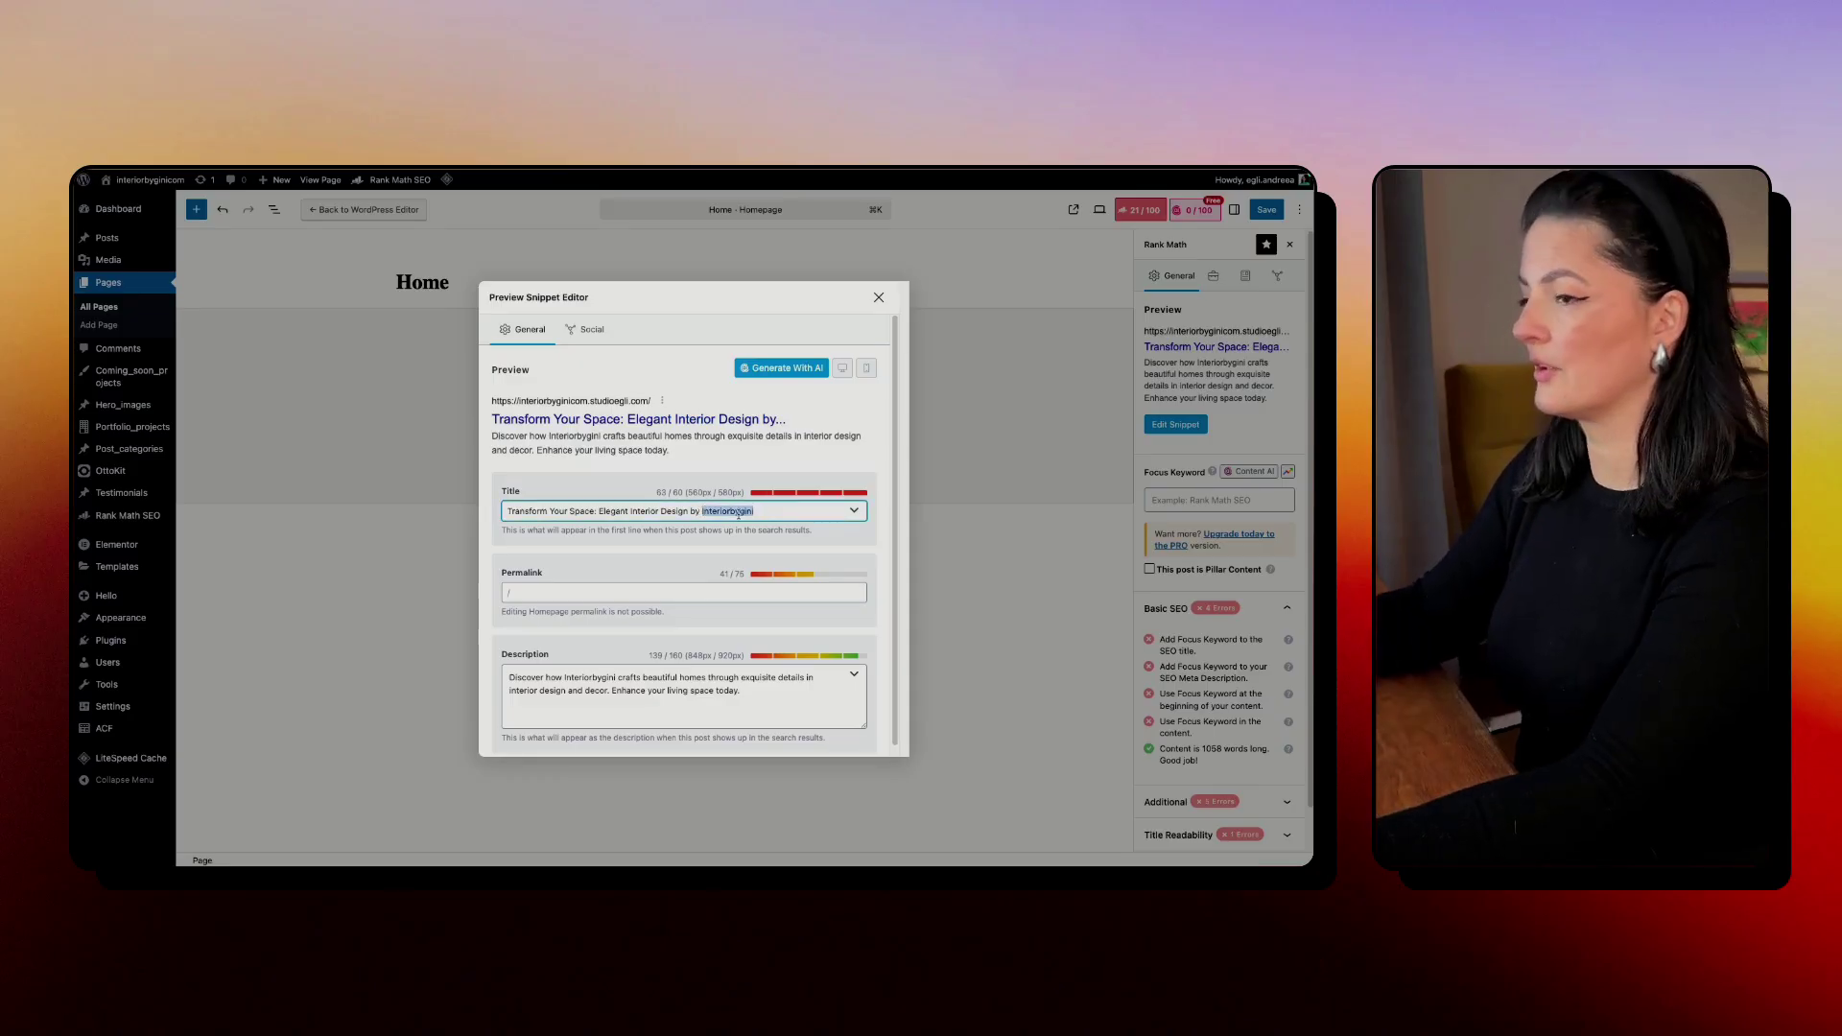
pyautogui.click(508, 510)
pyautogui.write('Interiorbygini -')
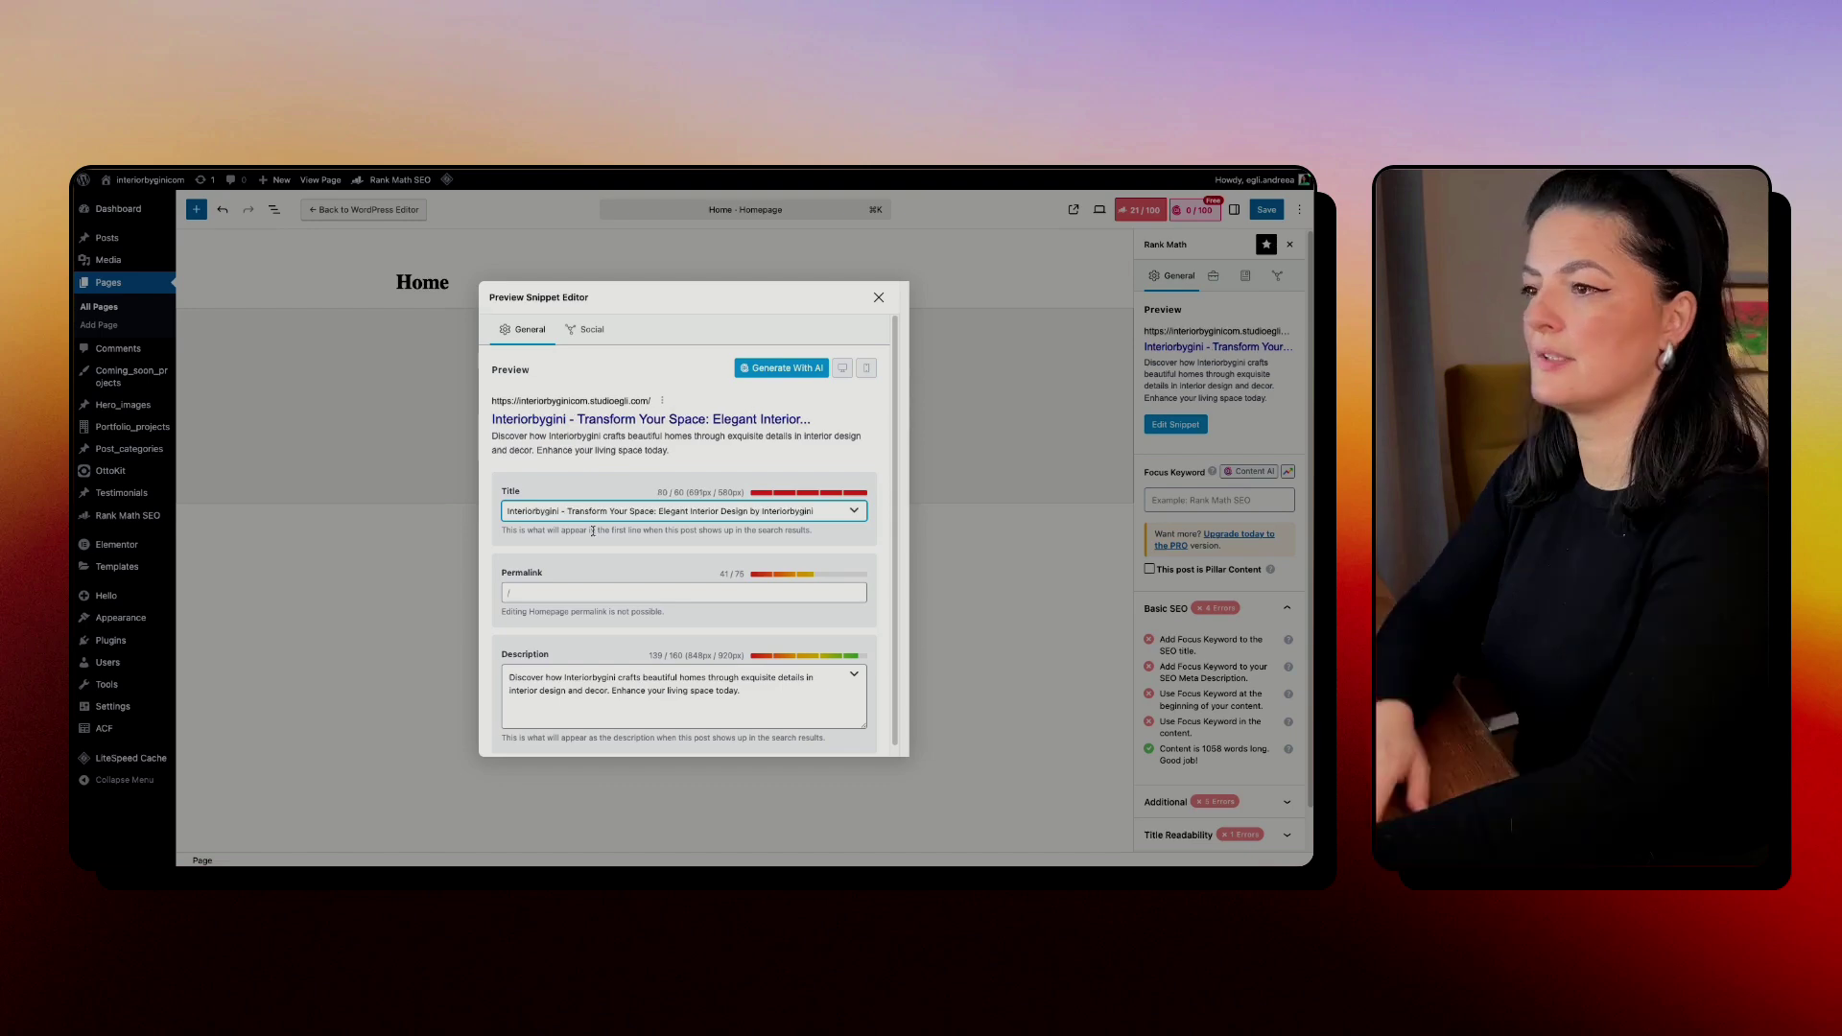
pyautogui.moveTo(819, 511); pyautogui.dragTo(749, 512)
pyautogui.press('BackSpace')
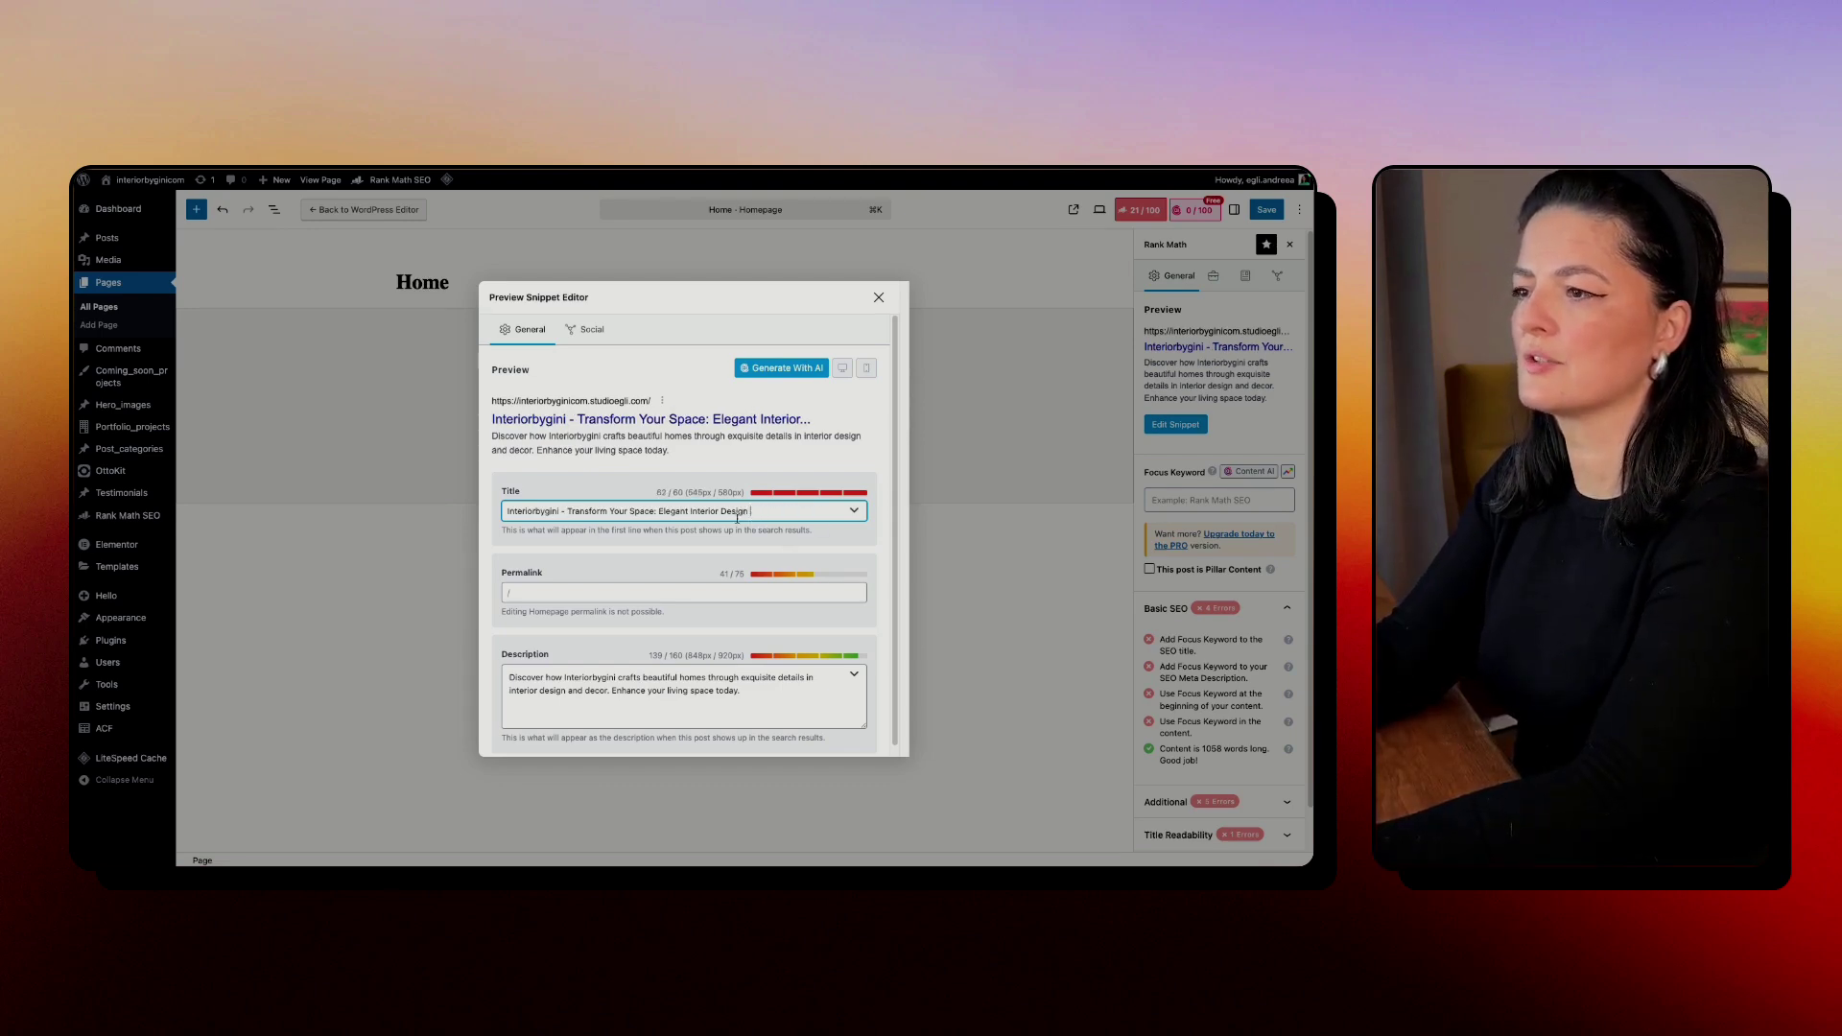
# Step: Reword the title as "interiorbygini - Transform Your Space With Interior Design", with a lowercase brand name and no colon
pyautogui.click(657, 512)
pyautogui.press('BackSpace')
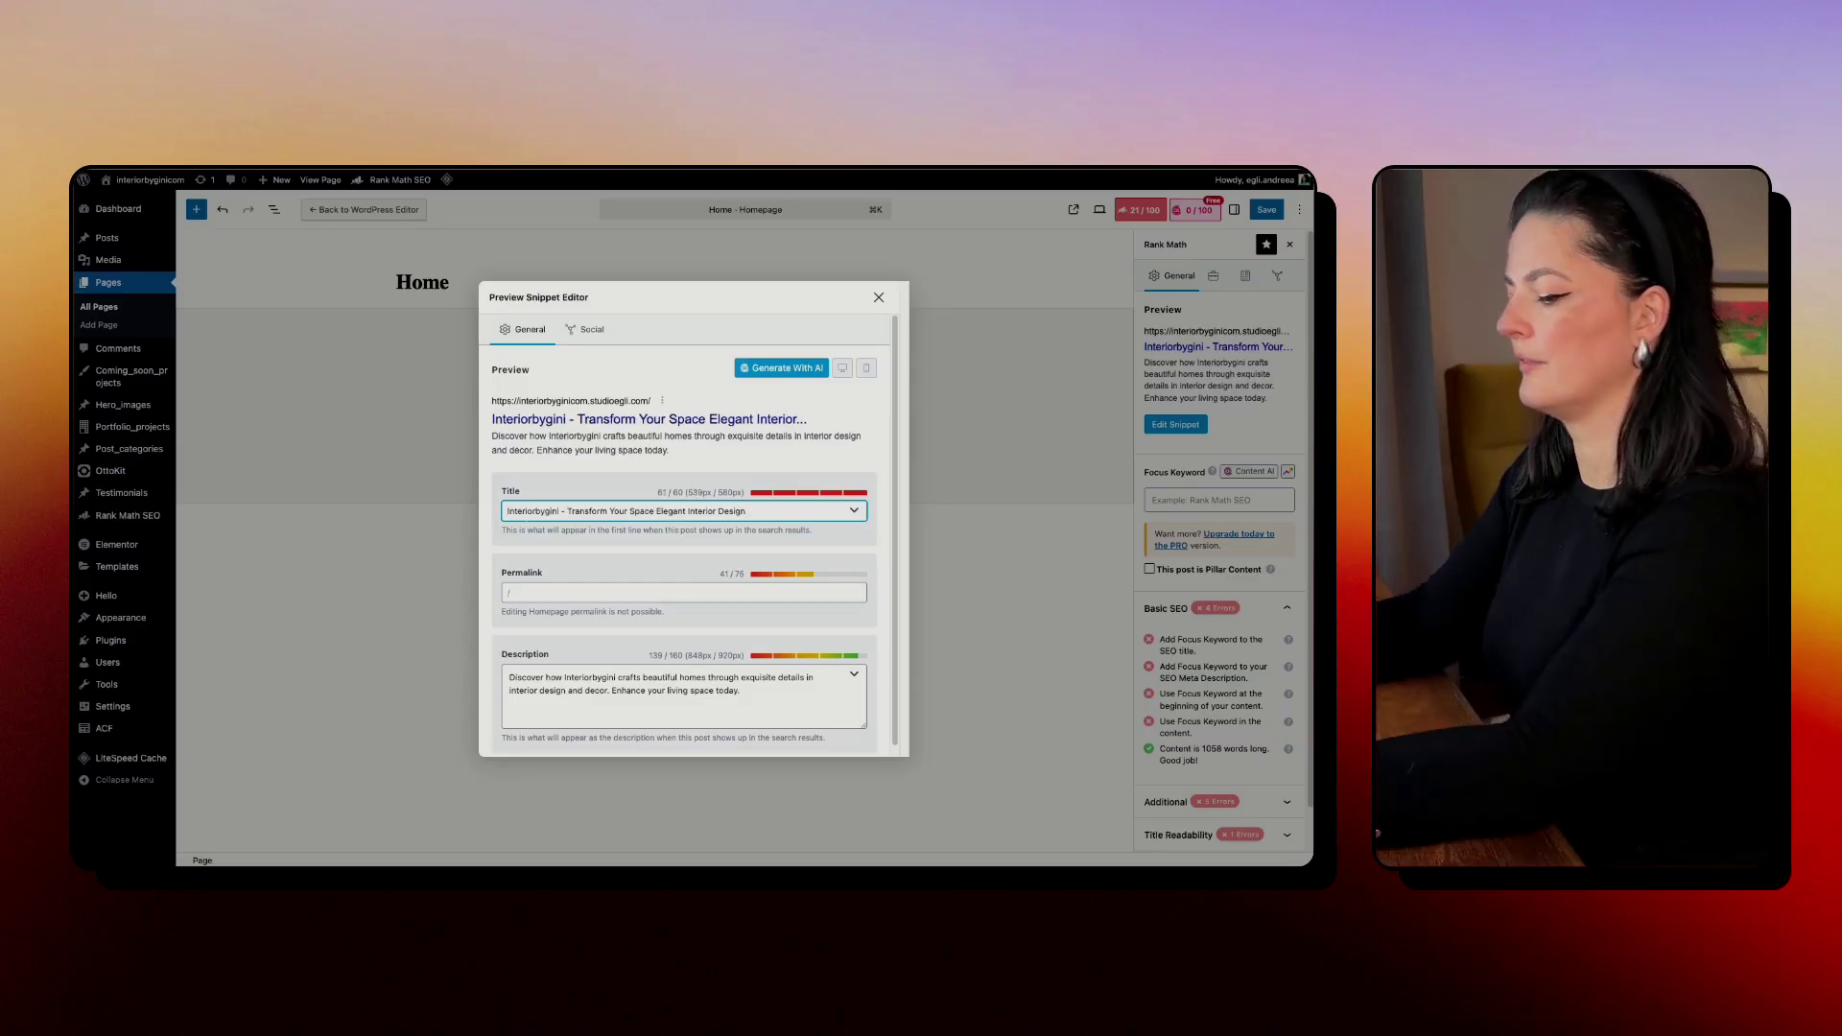
pyautogui.press('Delete')
pyautogui.write('i')
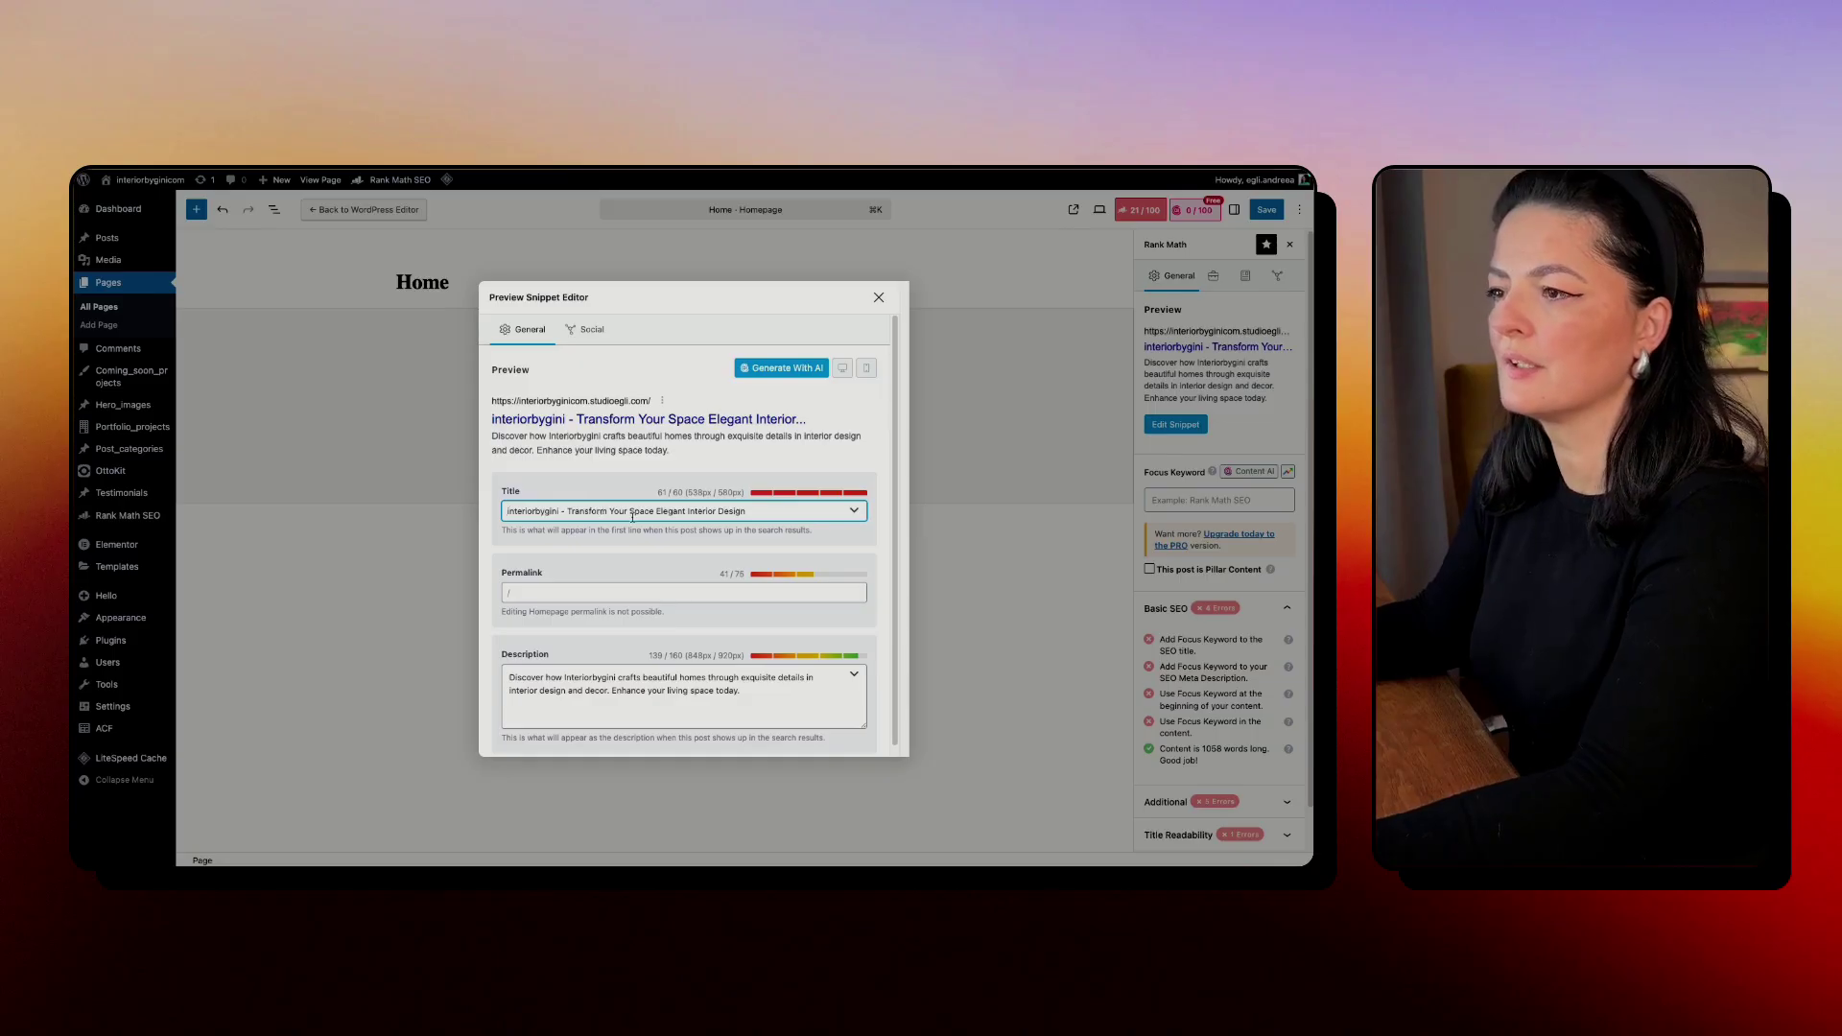
pyautogui.doubleClick(672, 512)
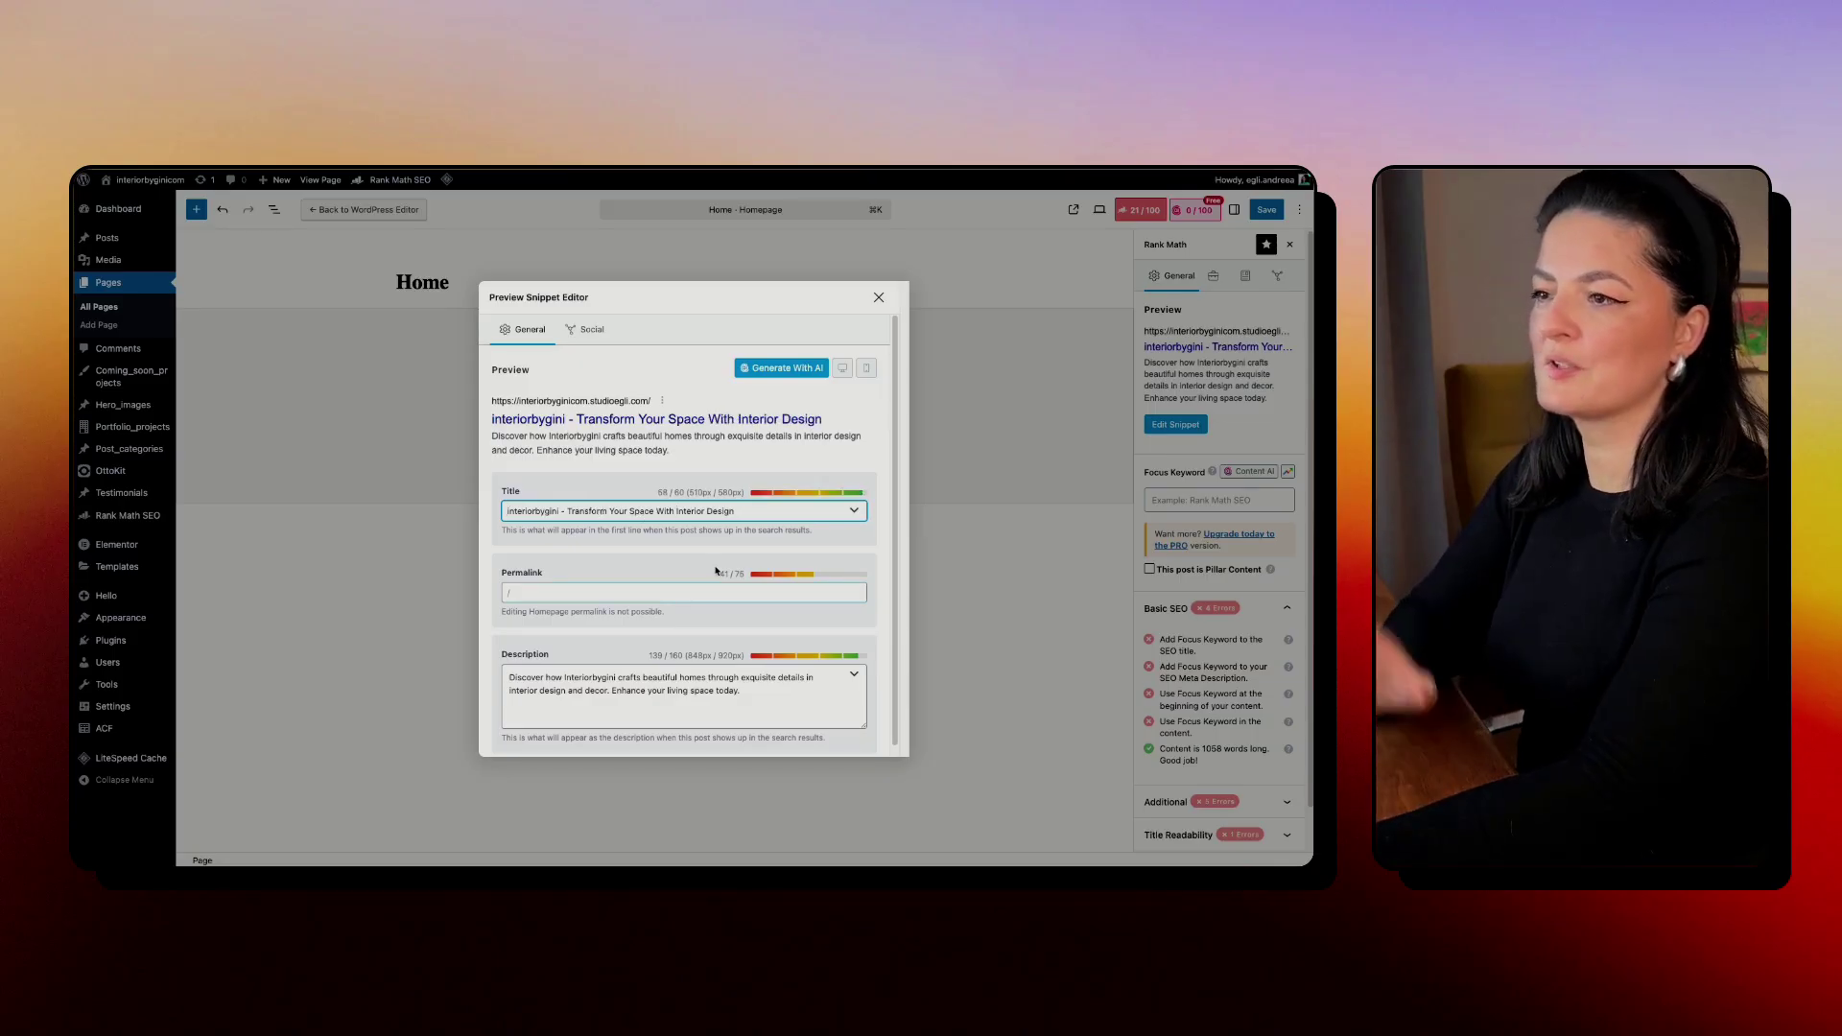
pyautogui.write('With')
pyautogui.moveTo(568, 511); pyautogui.dragTo(743, 513)
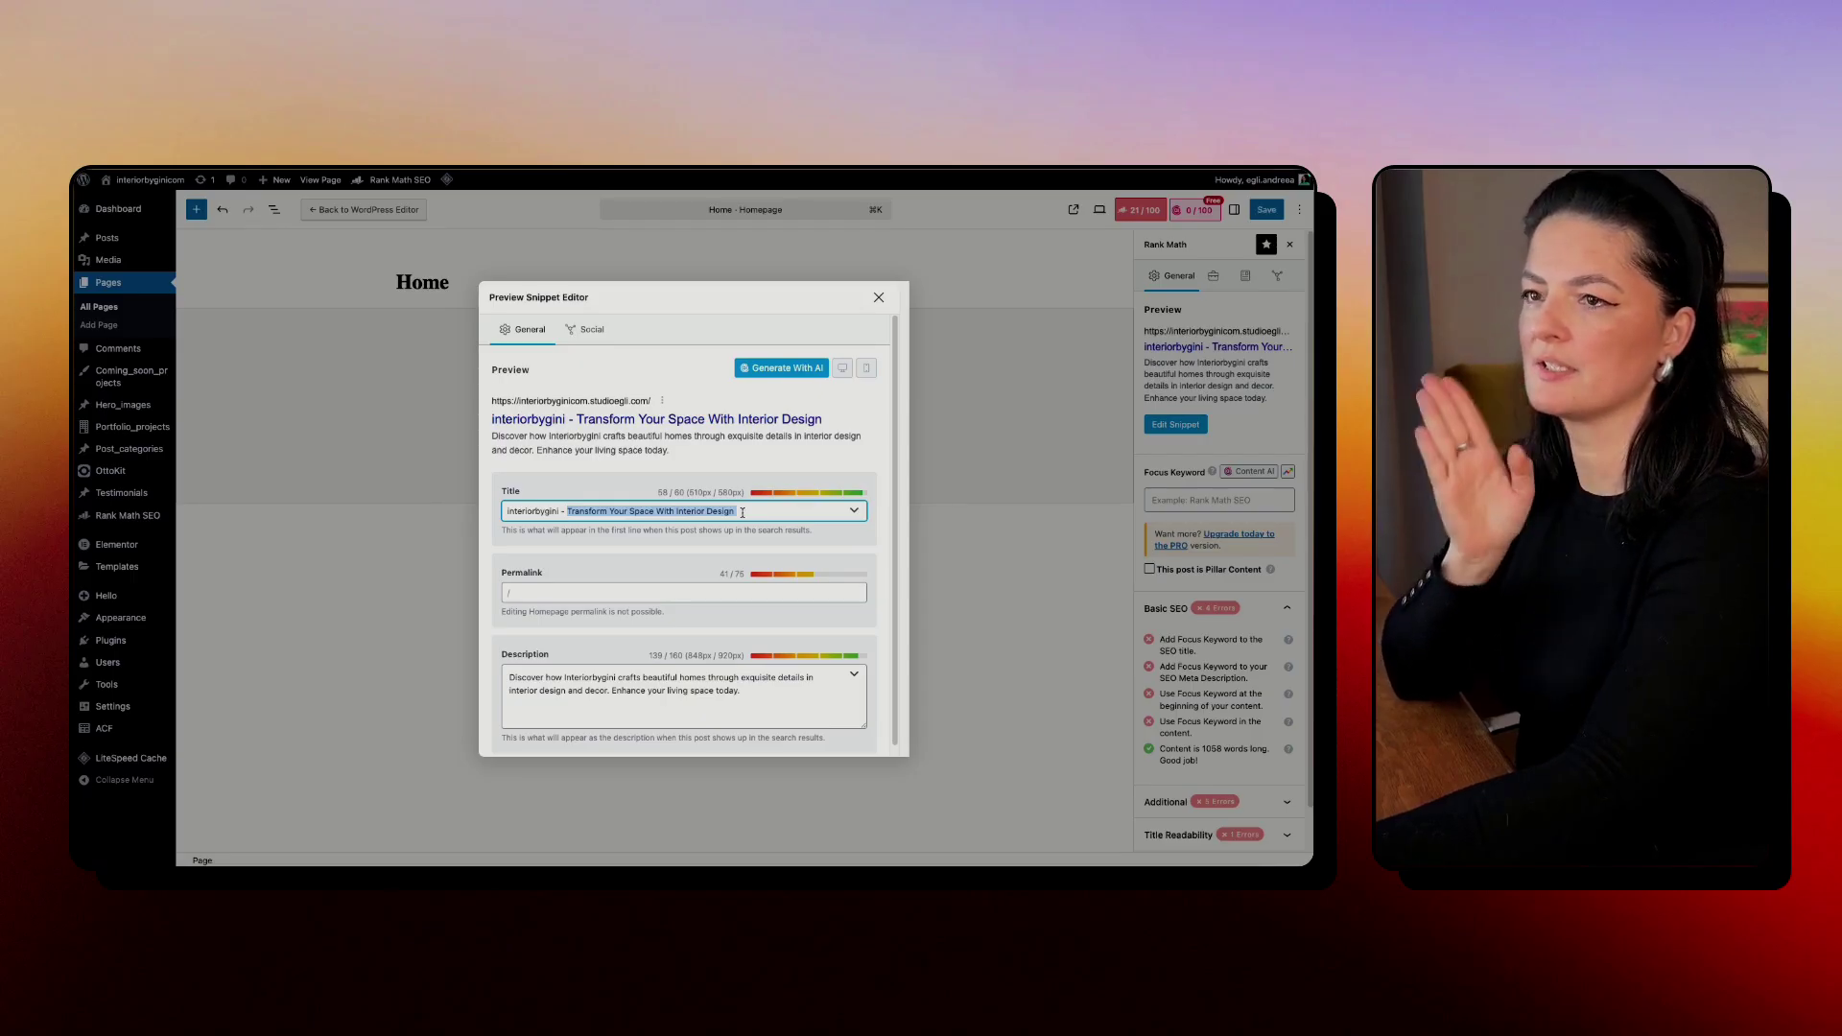
pyautogui.click(742, 512)
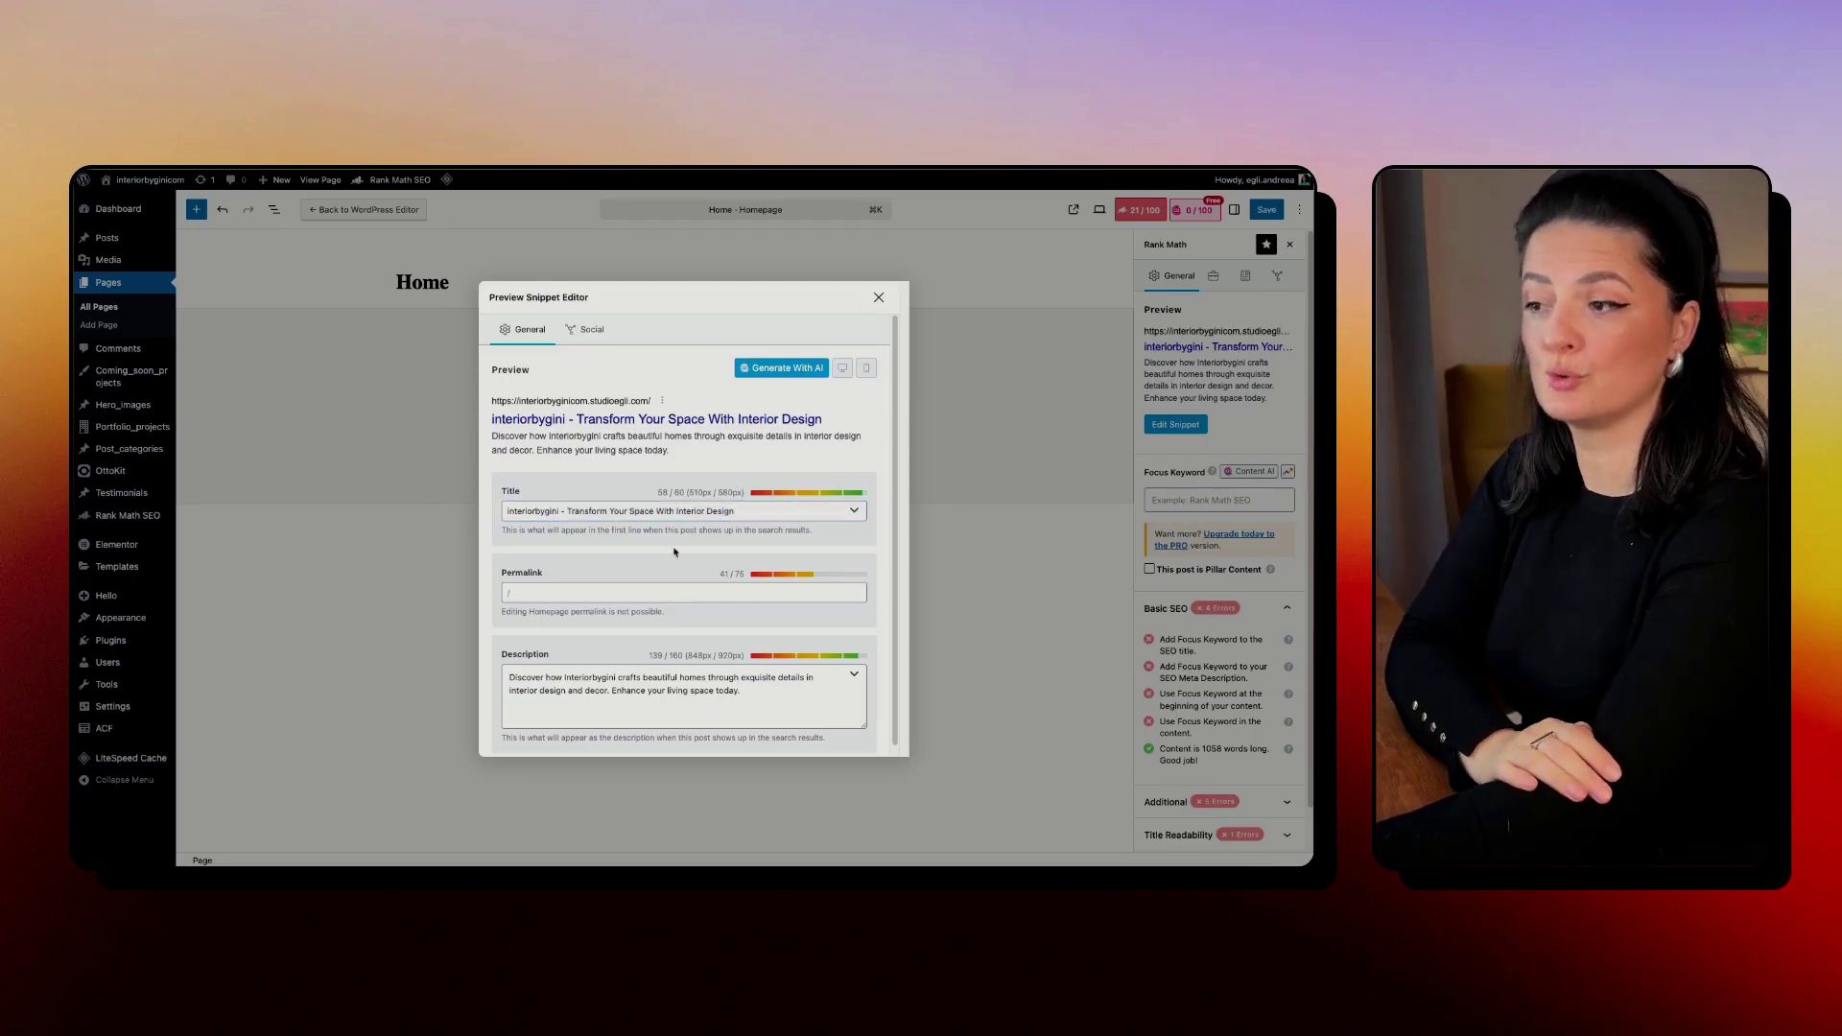
# Step: Review the snippet's description, Facebook sharing preview, and desktop and mobile search previews, and close the snippet editor
pyautogui.click(738, 700)
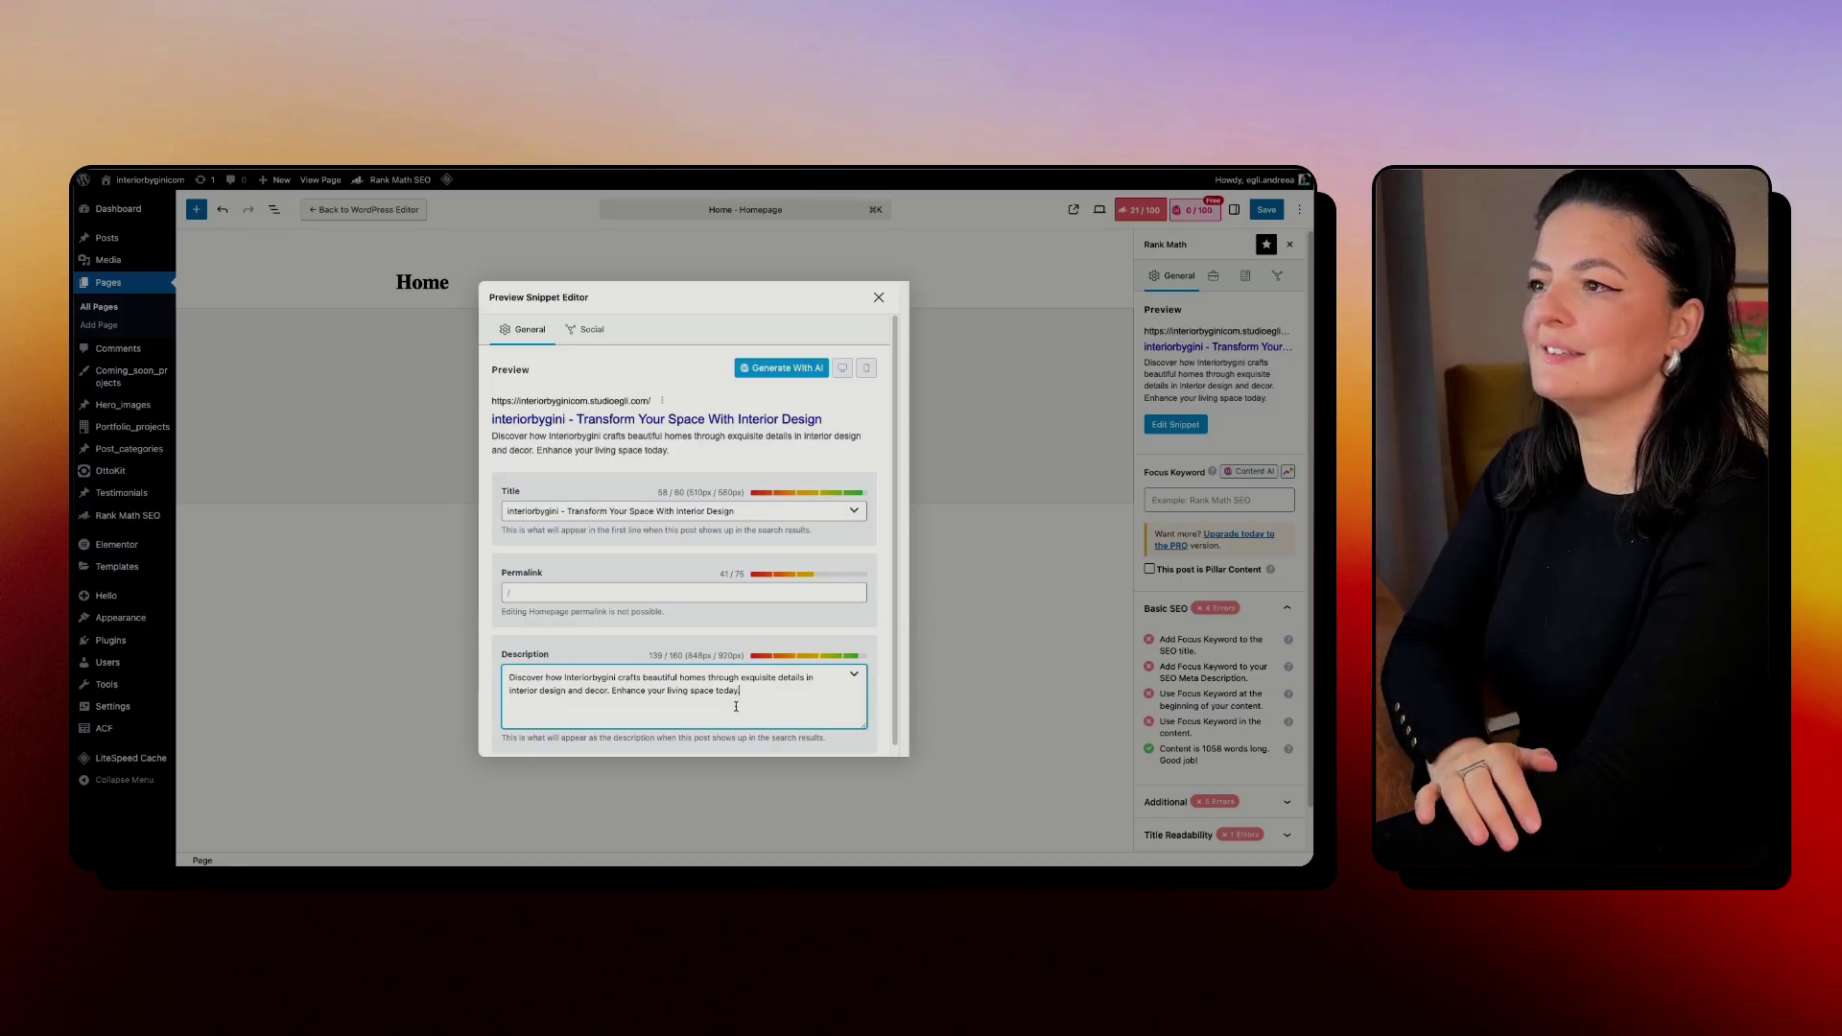
pyautogui.click(594, 332)
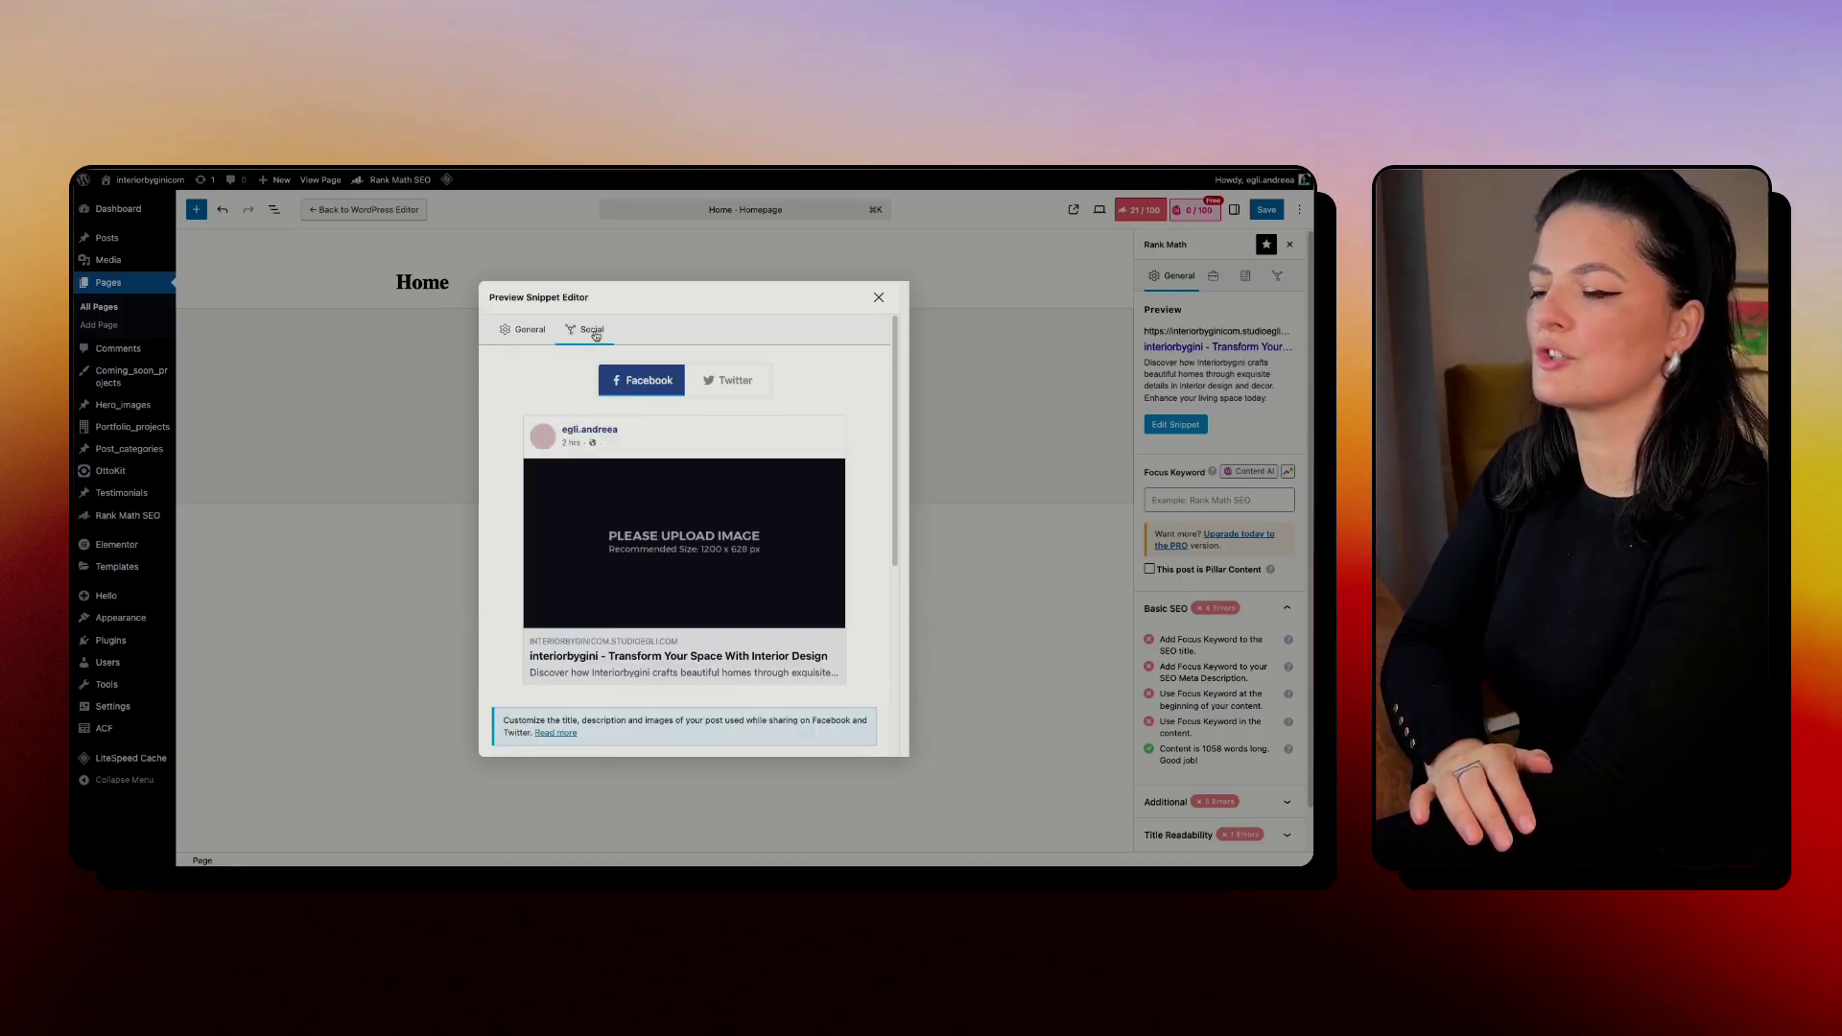
pyautogui.click(525, 329)
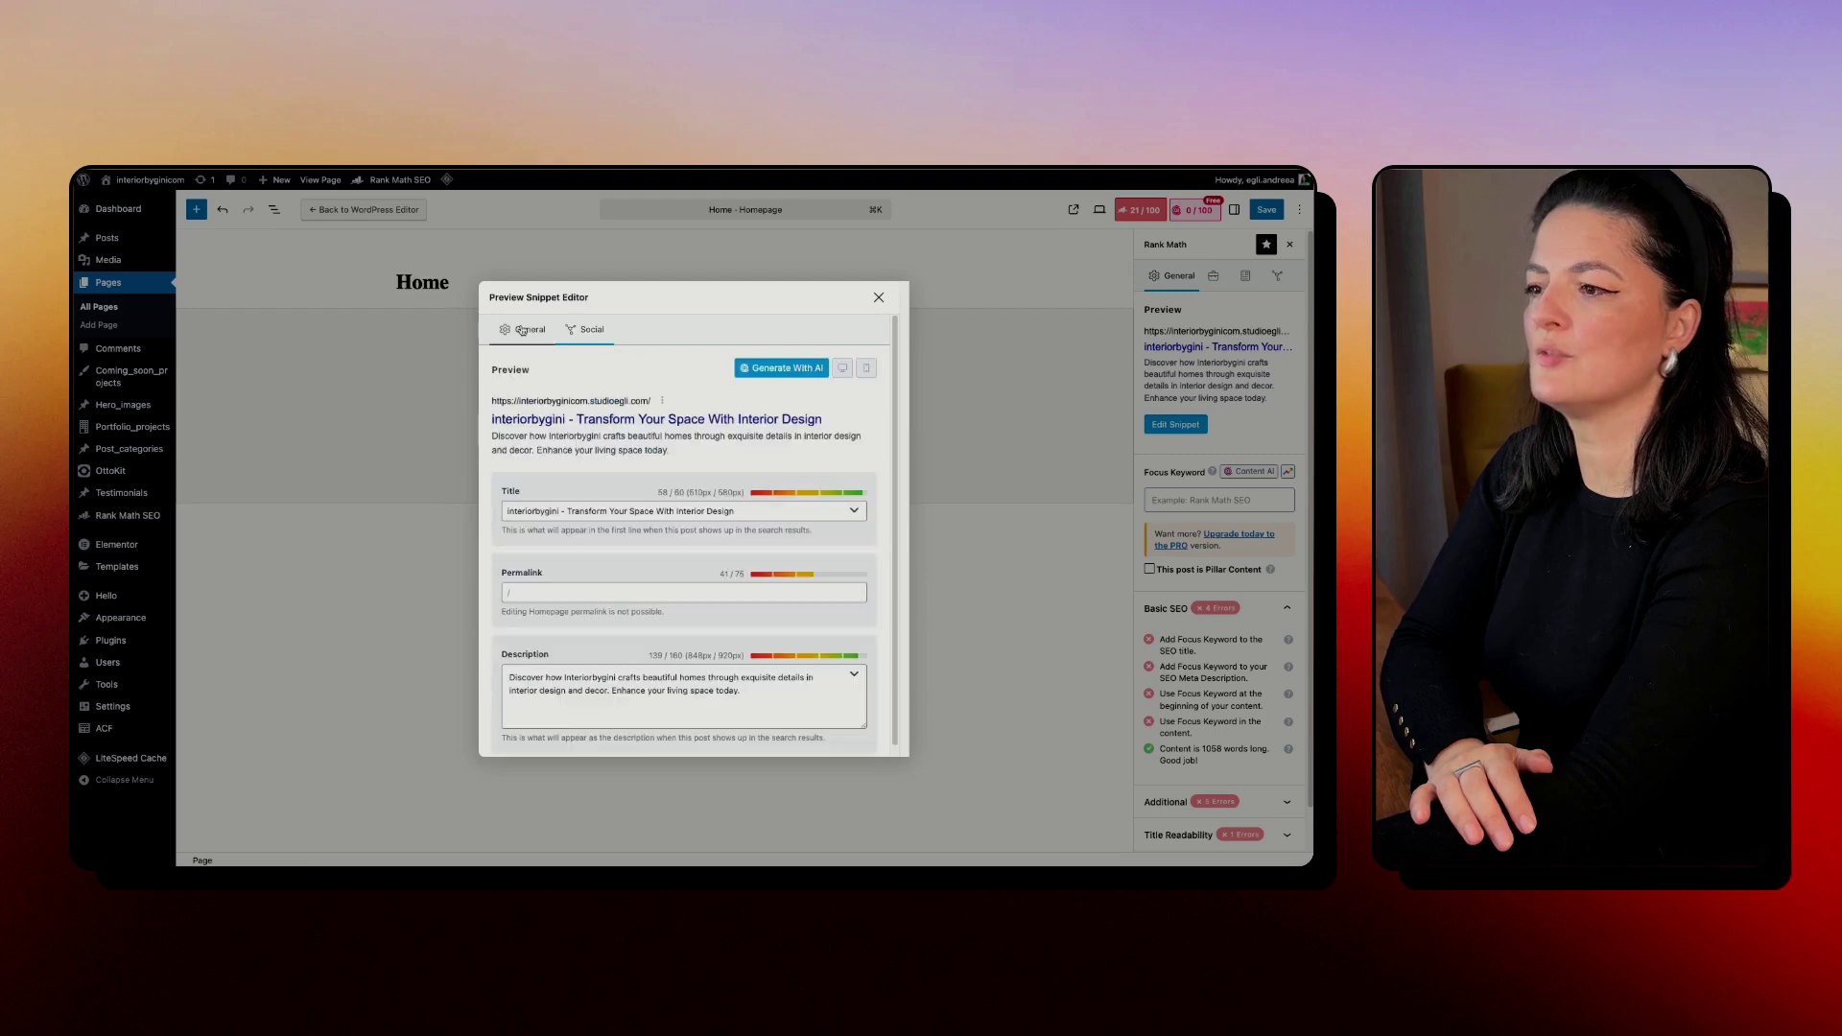
pyautogui.scroll(-1, 669, 561)
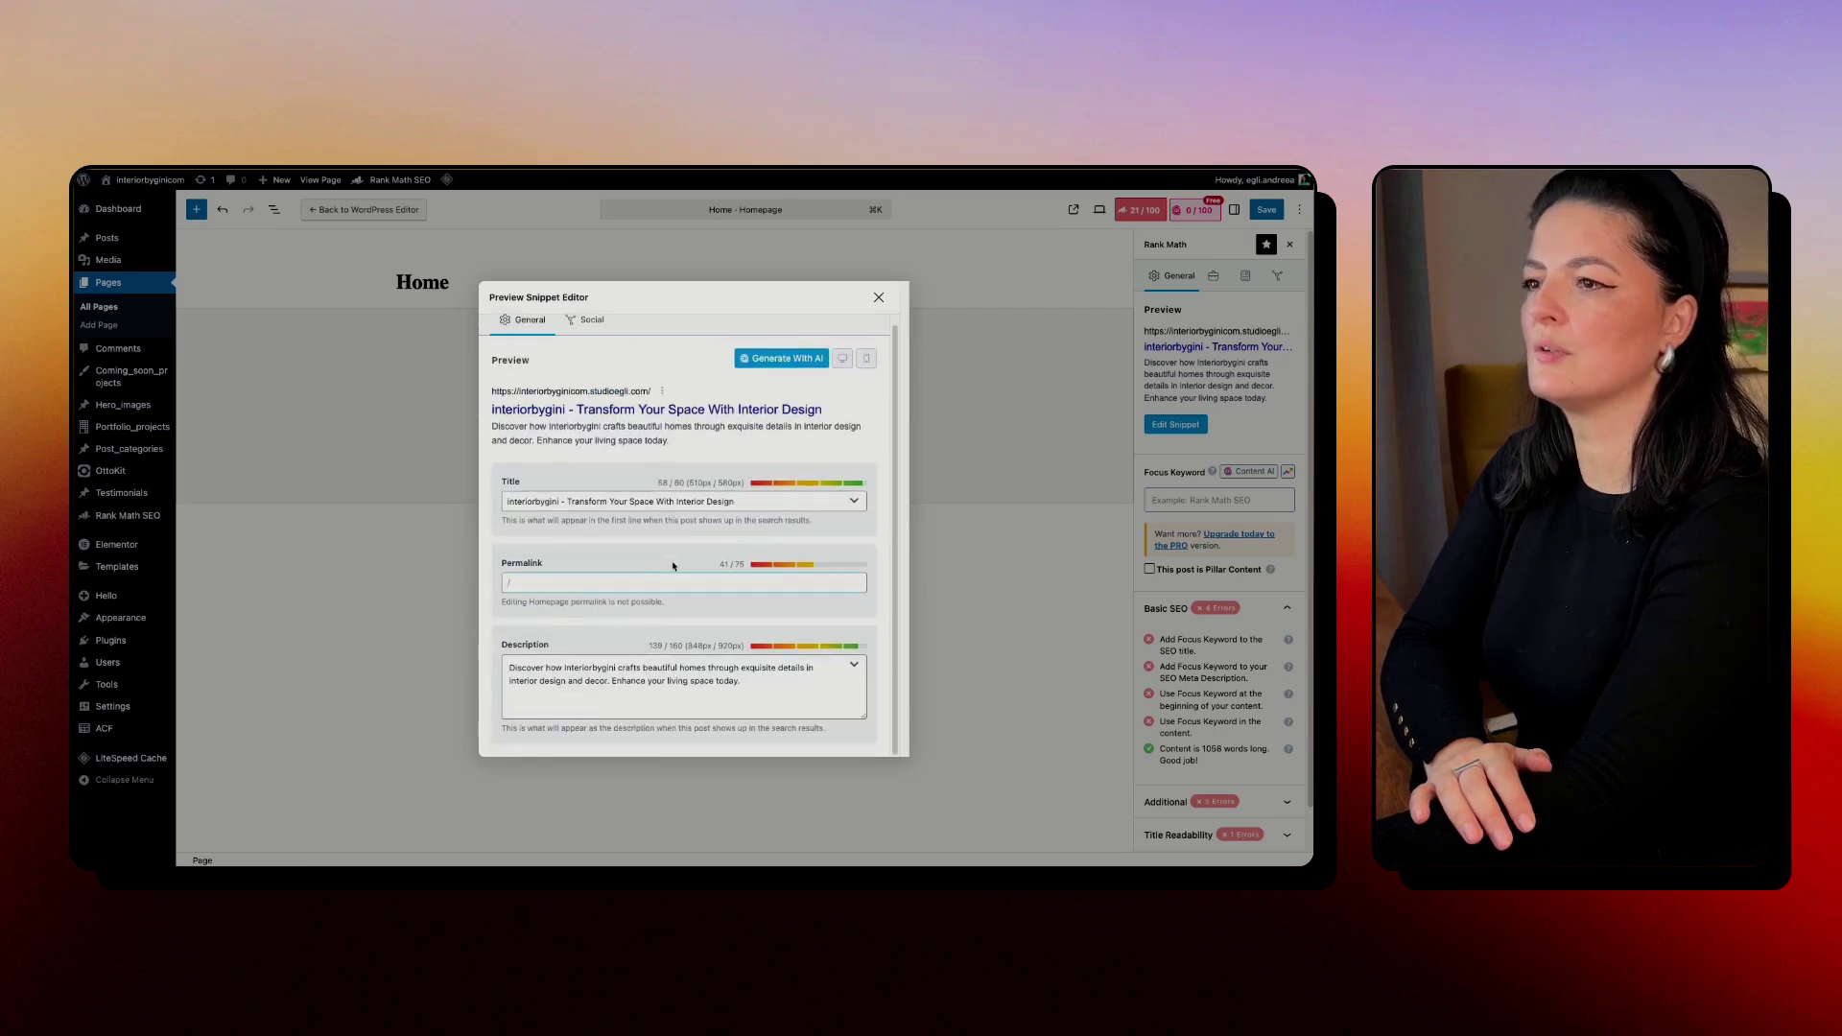
pyautogui.click(843, 360)
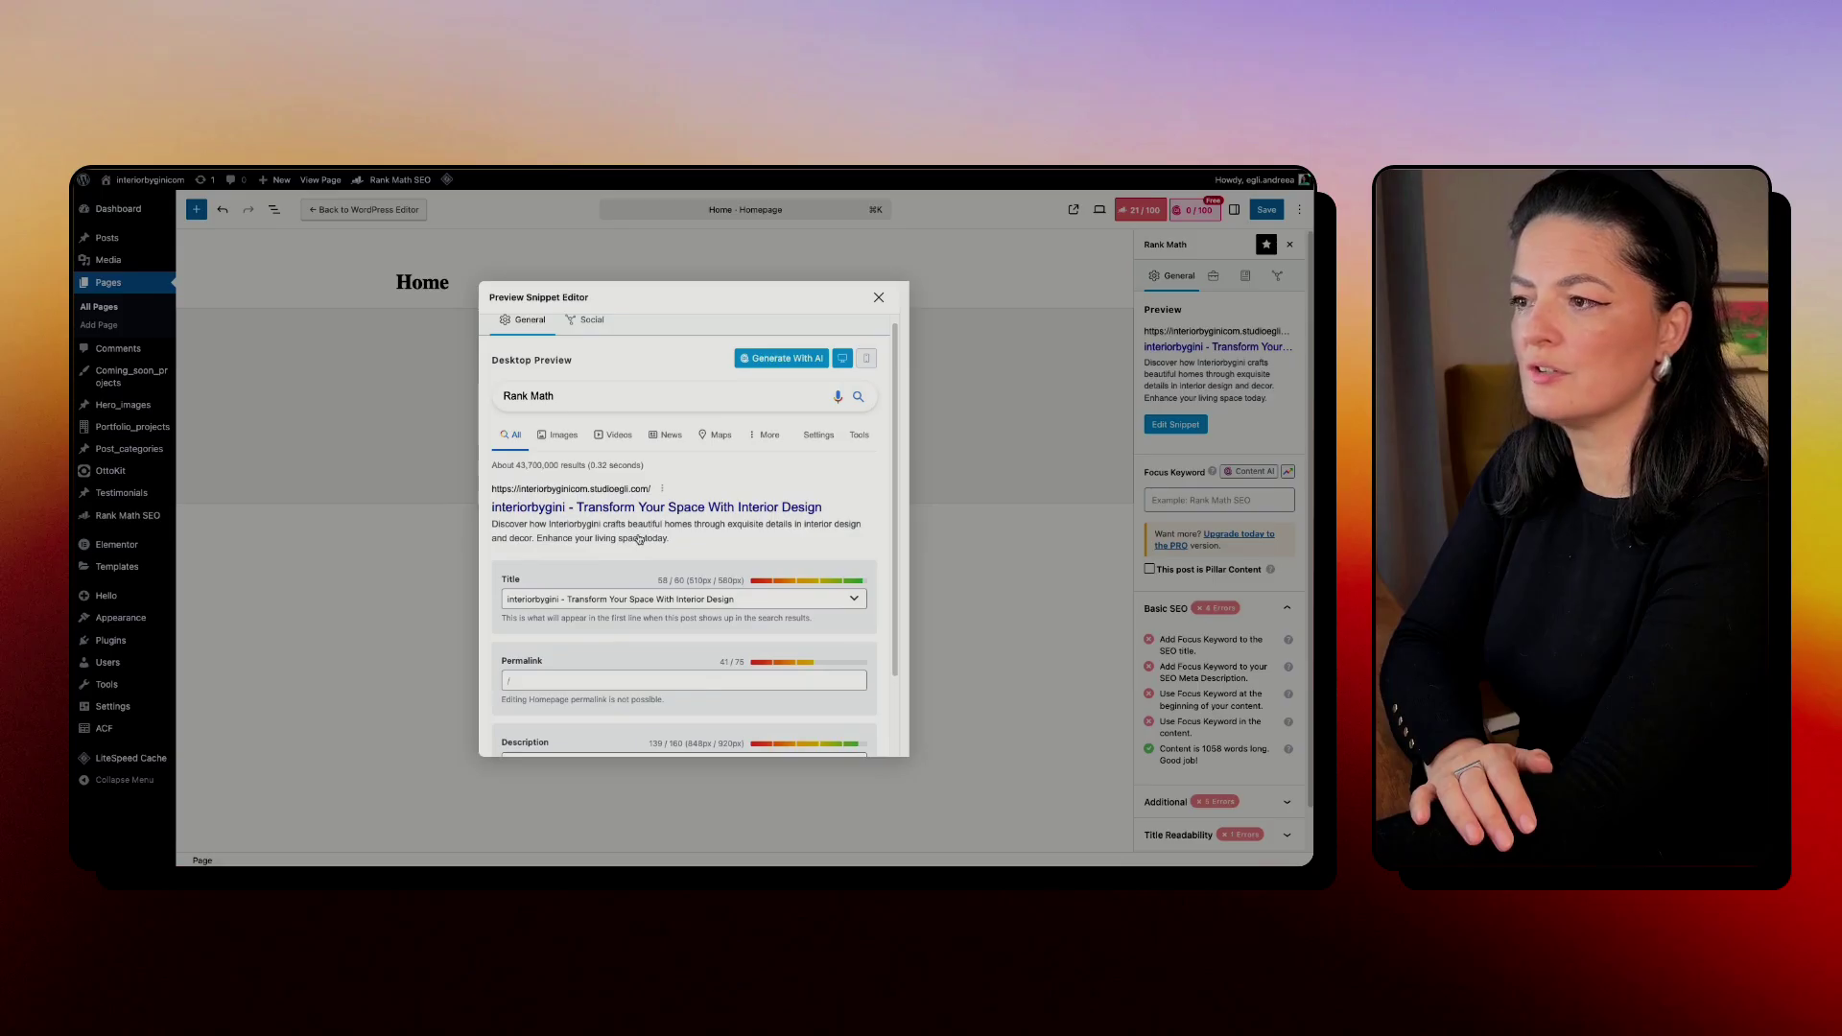
pyautogui.click(867, 359)
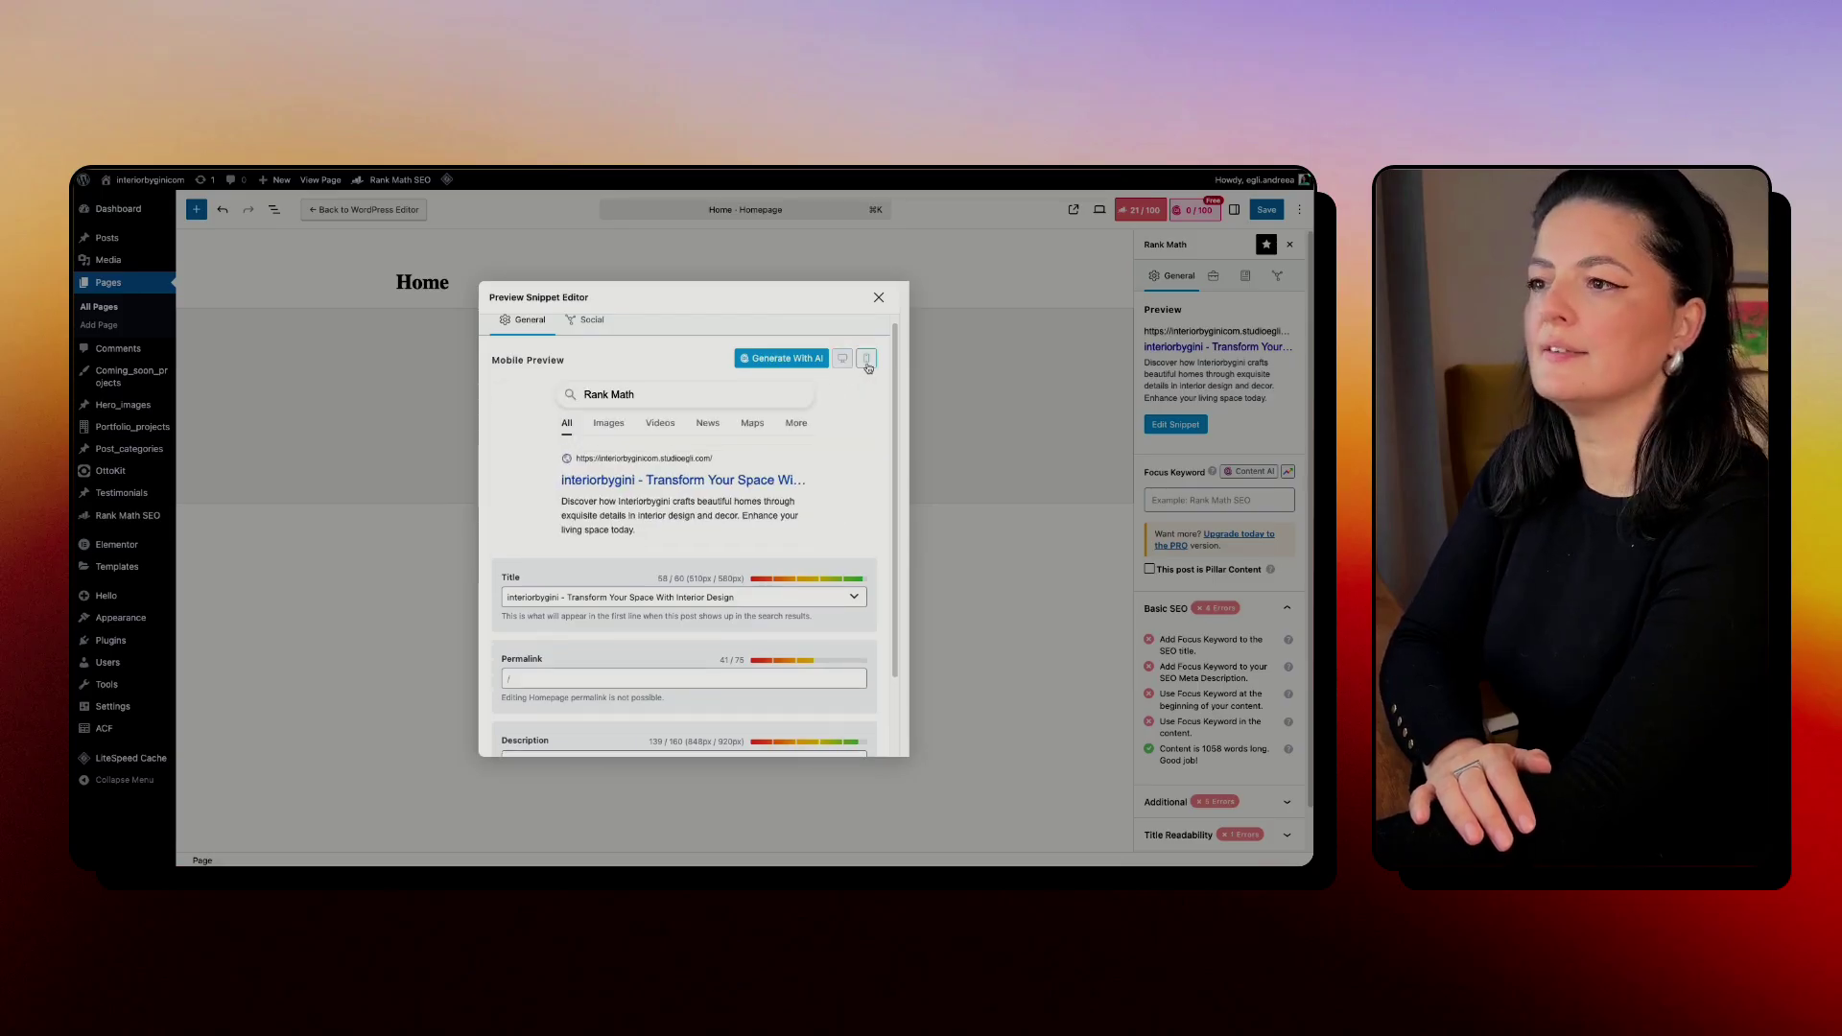
pyautogui.click(878, 300)
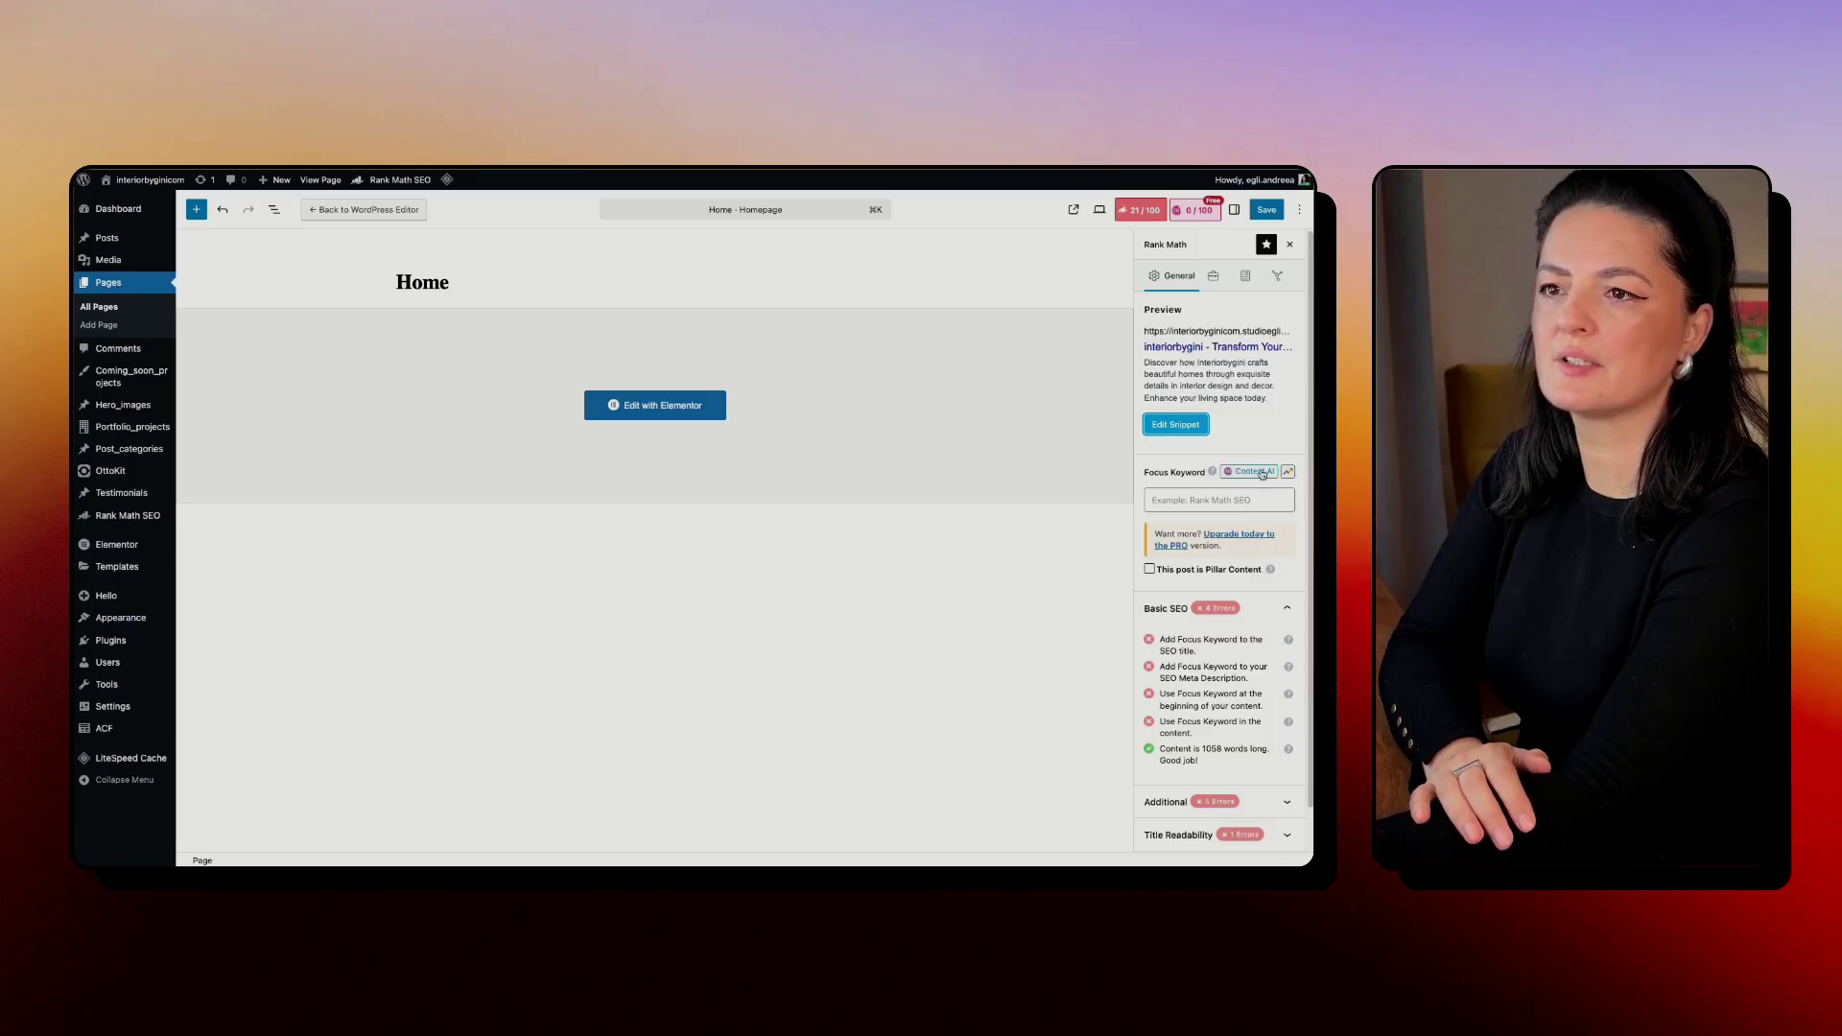
# Step: Open Content AI from the focus keyword section and look through its list of AI tools
pyautogui.click(1263, 473)
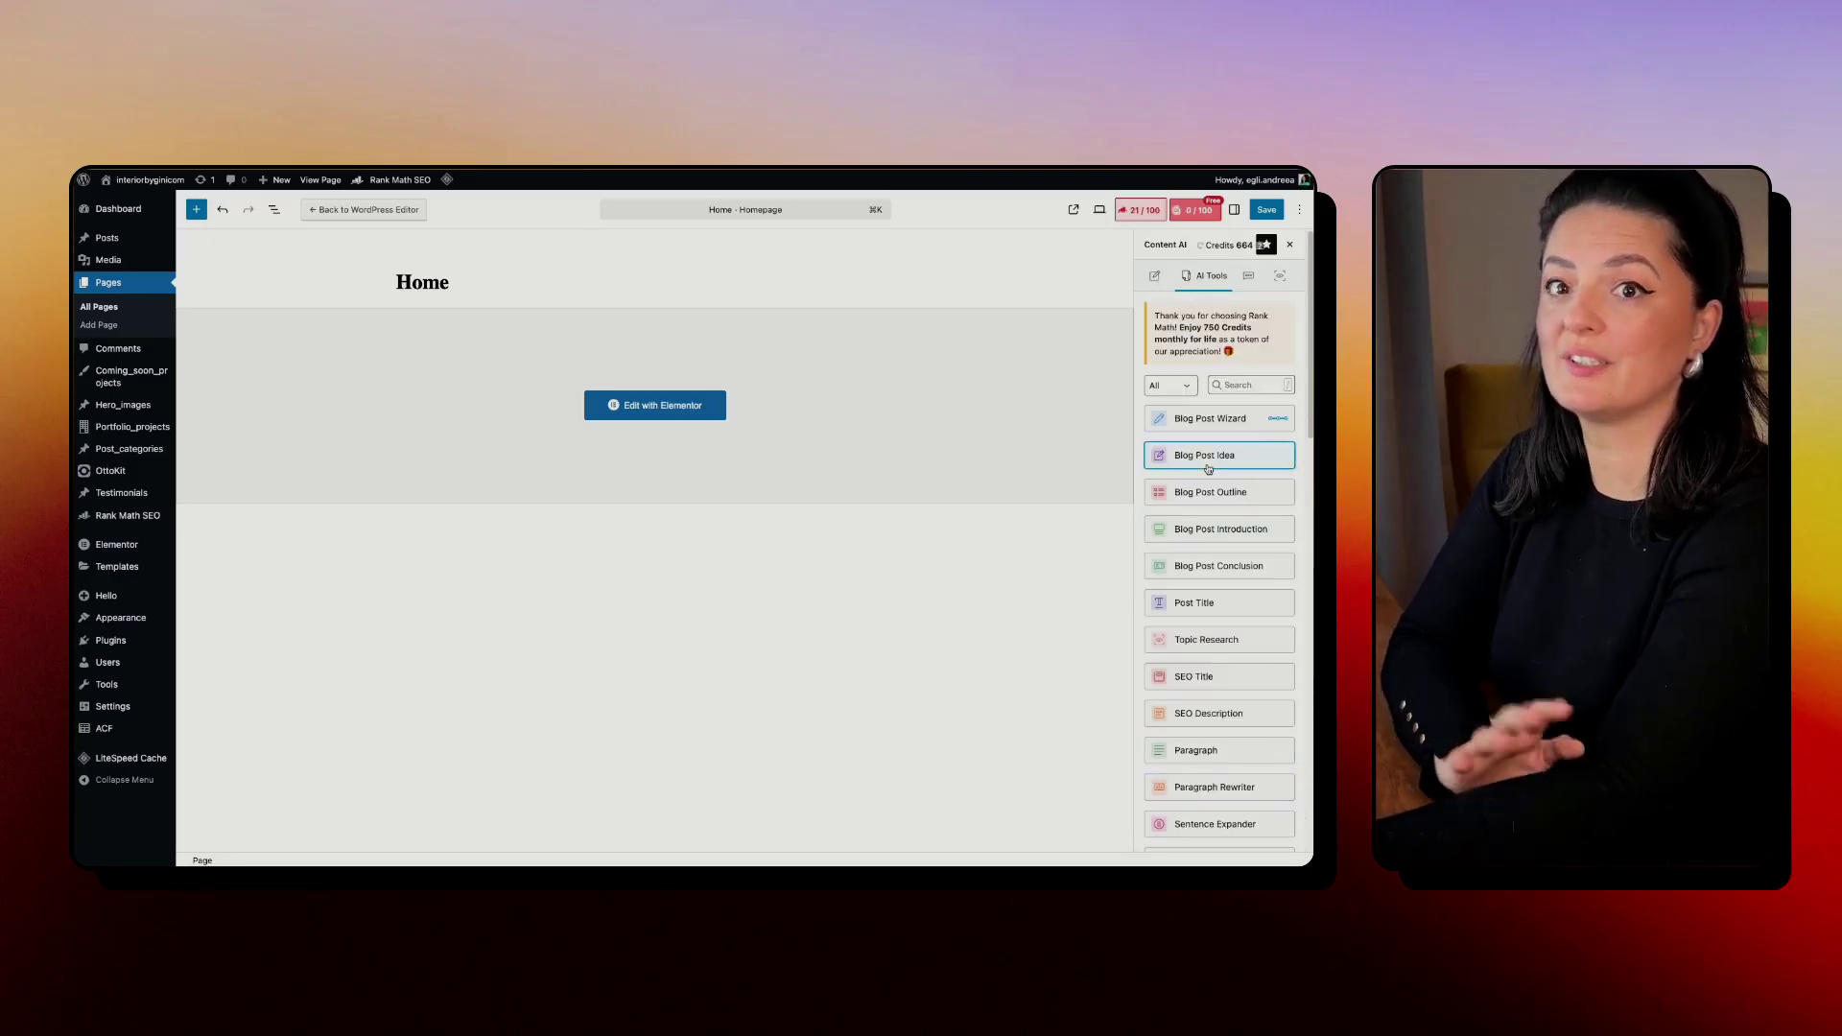
pyautogui.scroll(-10, 1238, 714)
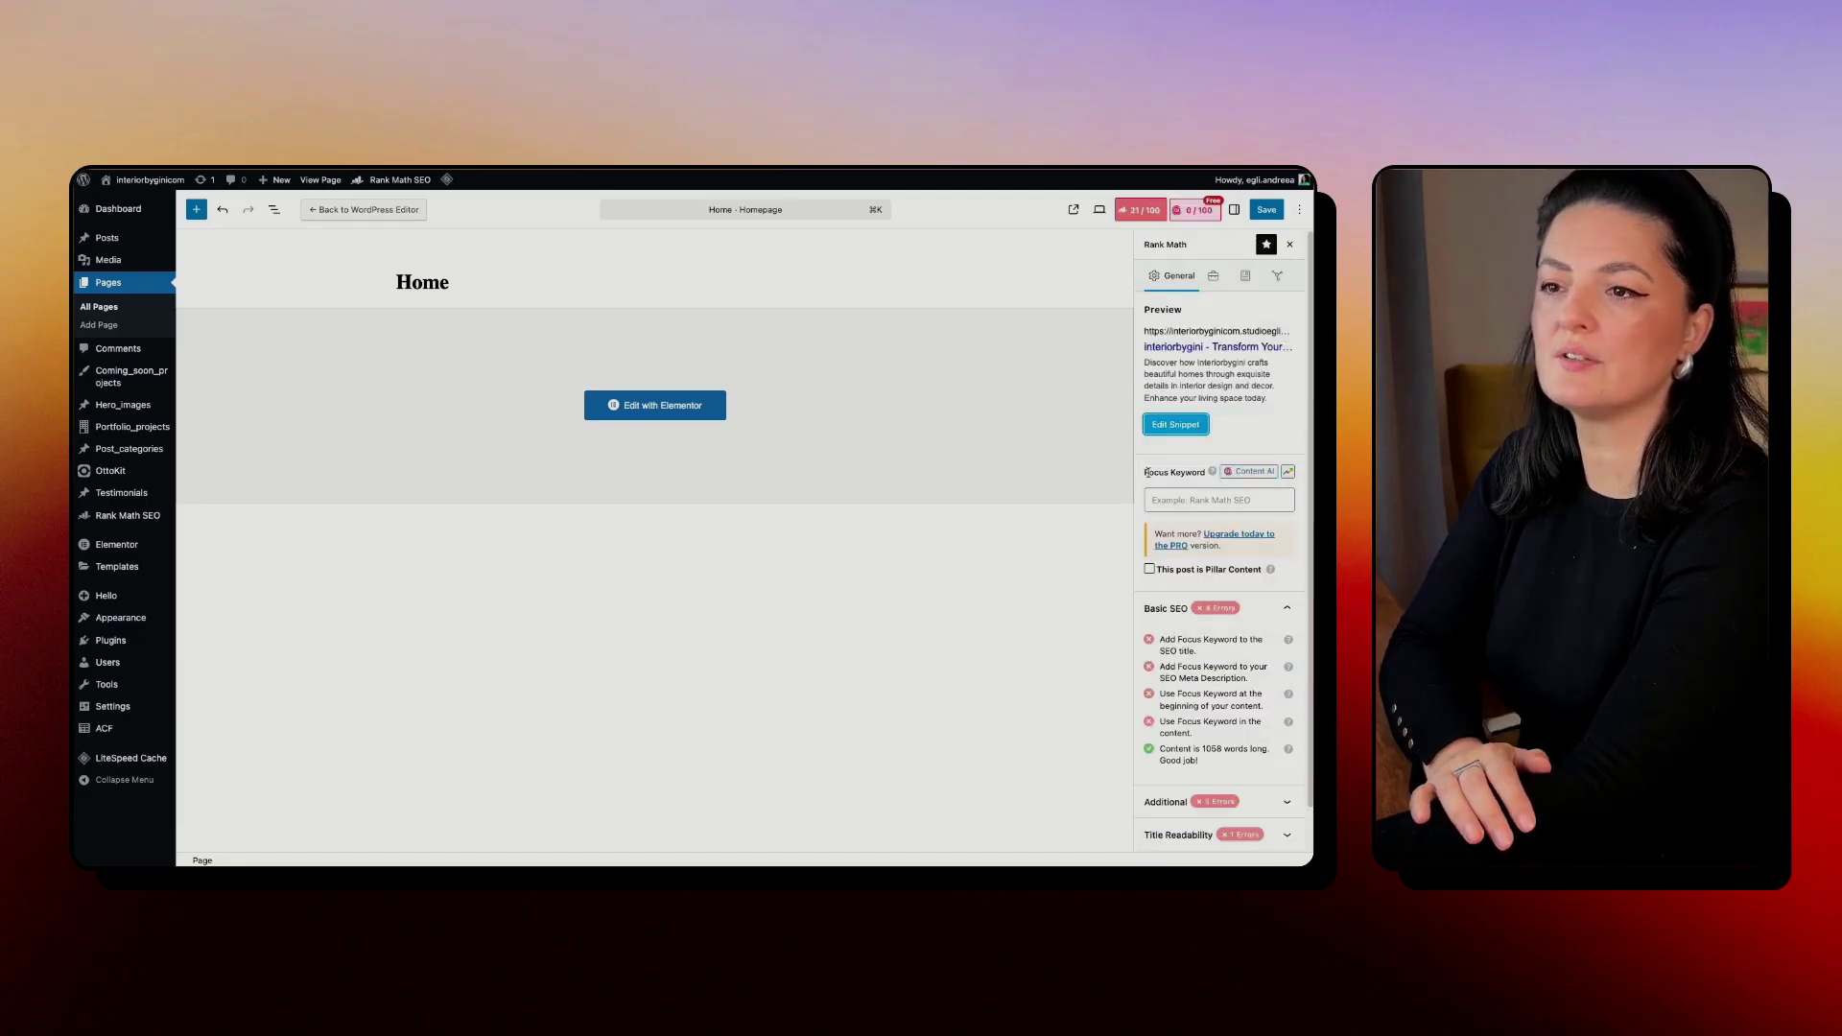
# Step: Add the focus keywords "interior design" and "interior design europe" to the Home page
pyautogui.moveTo(1146, 472); pyautogui.dragTo(1190, 469)
pyautogui.click(1212, 472)
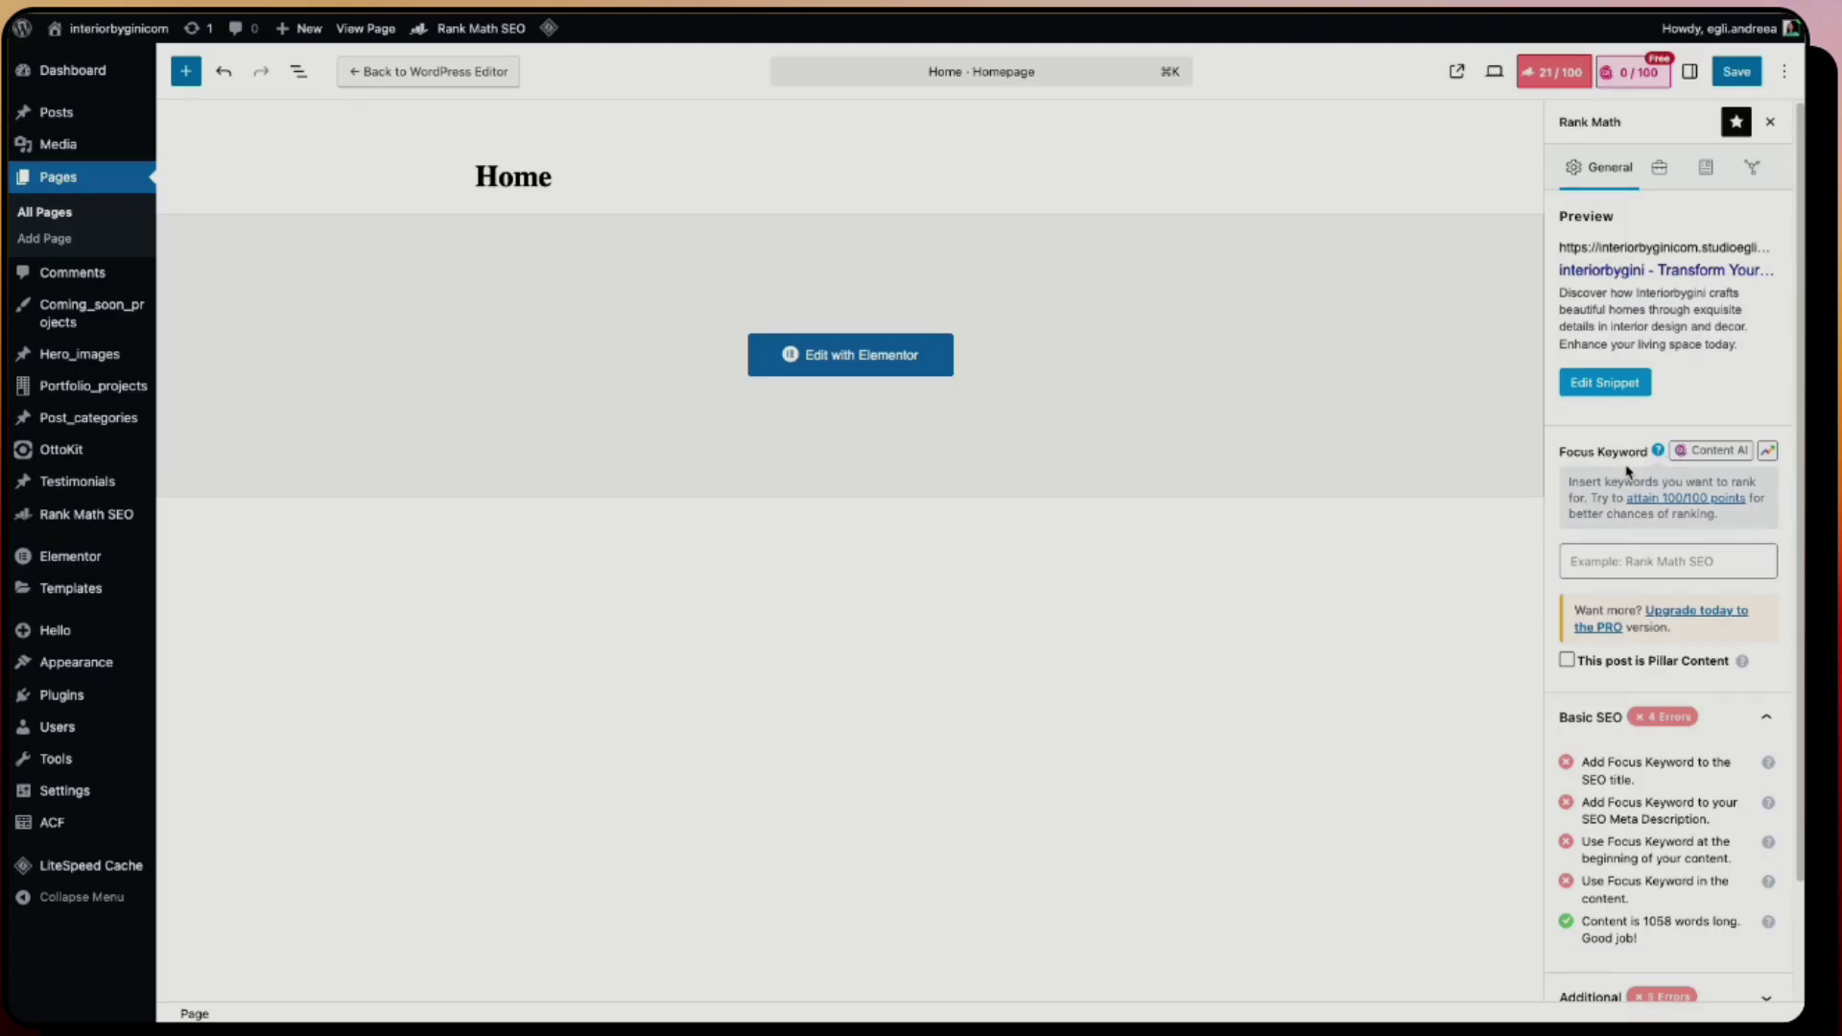
pyautogui.click(1667, 561)
pyautogui.write('inter')
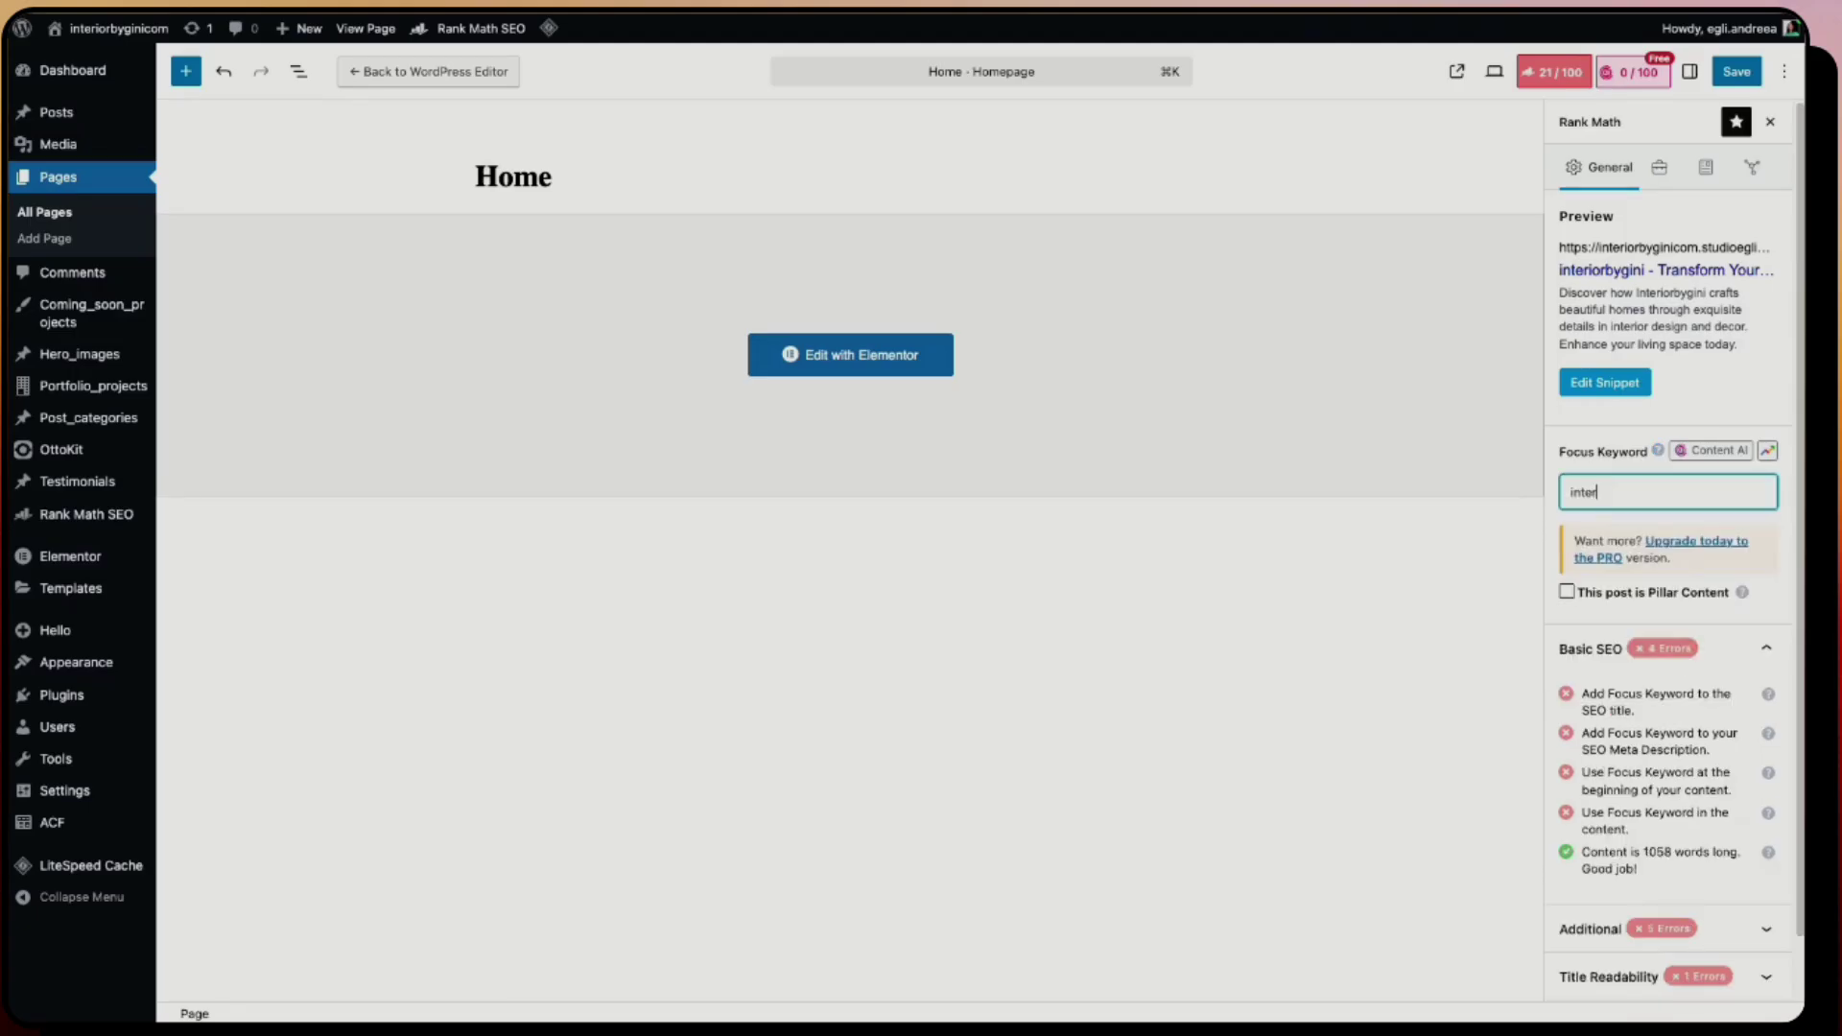
pyautogui.write('ior design')
pyautogui.press('Return')
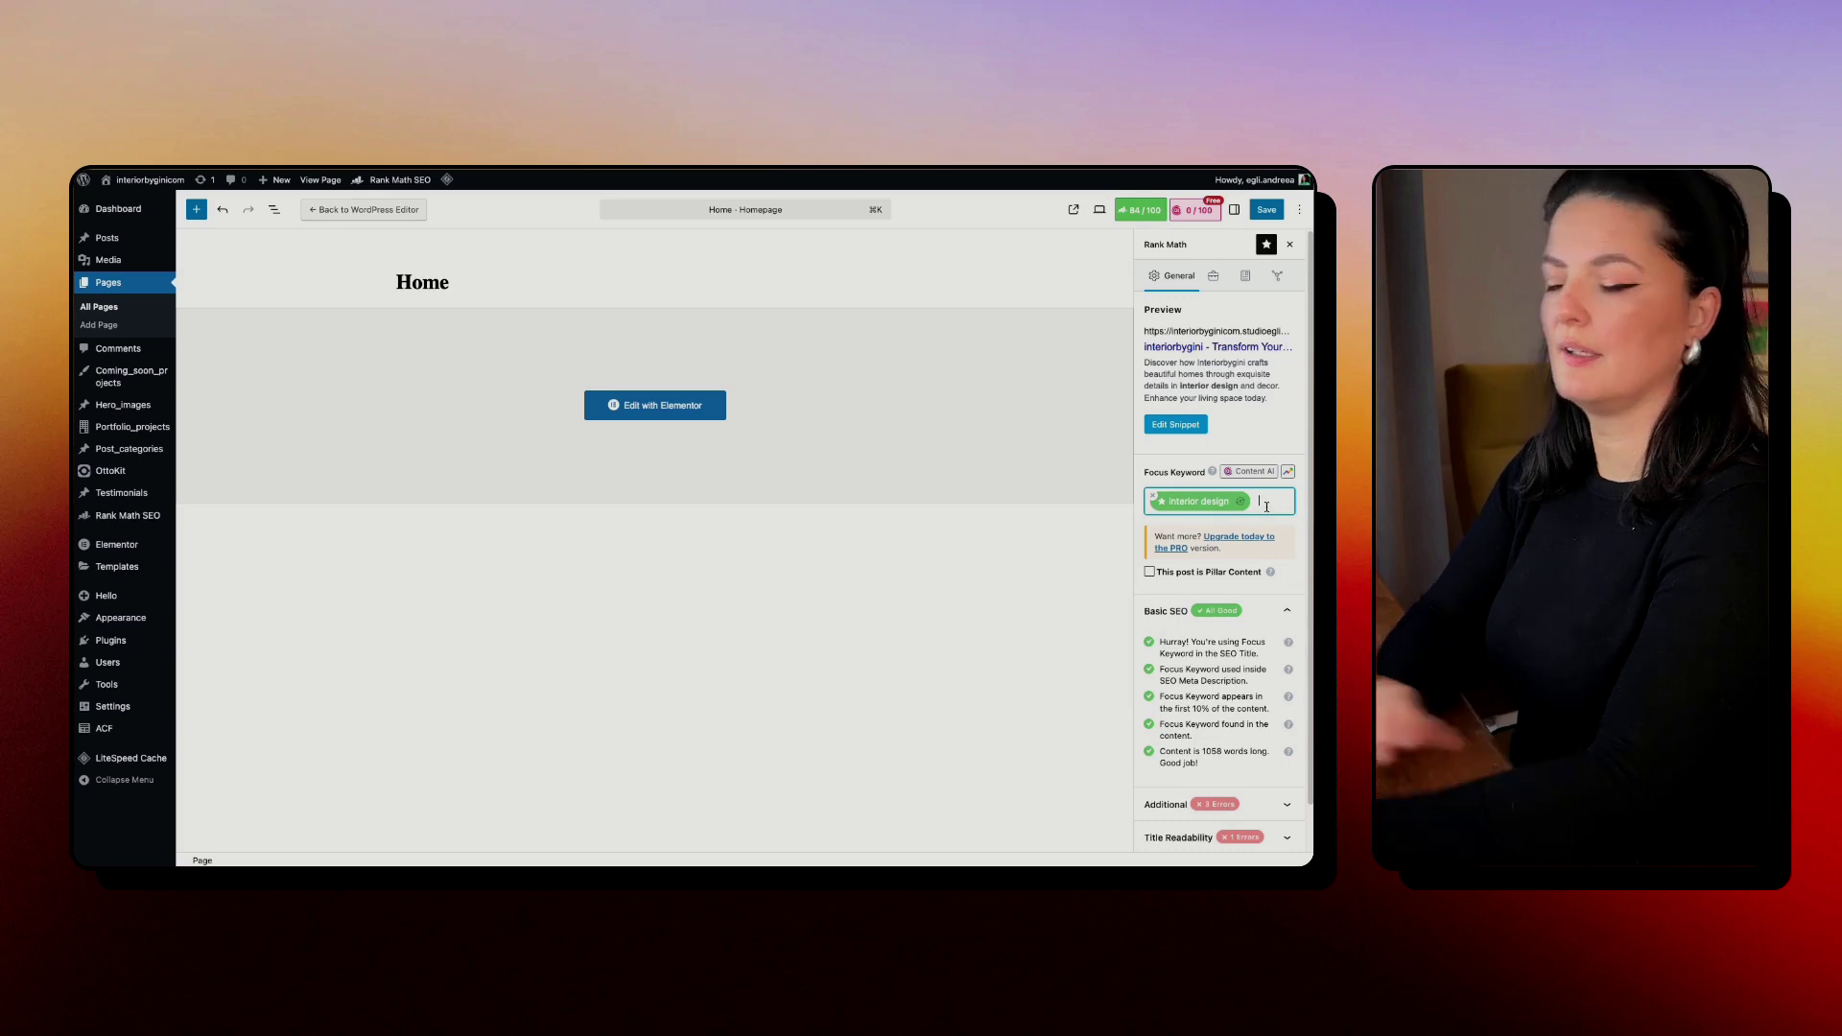
pyautogui.write('interior design europe')
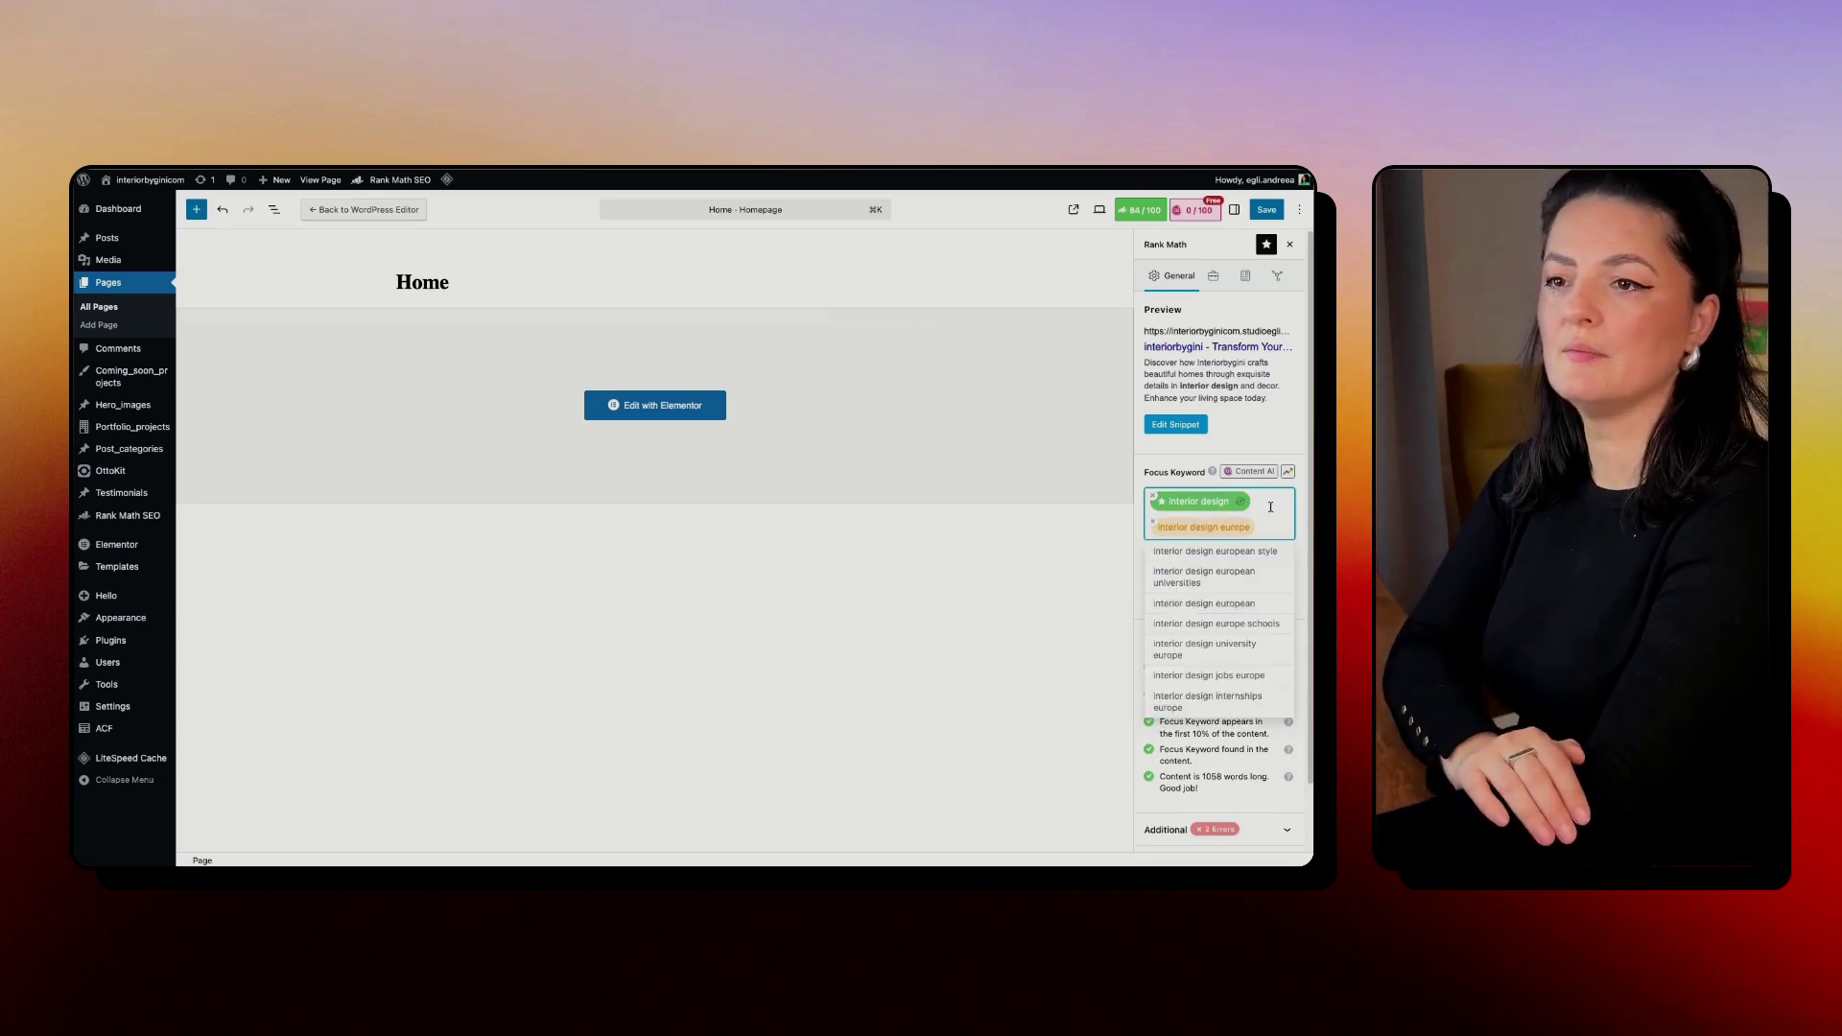
pyautogui.press('Return')
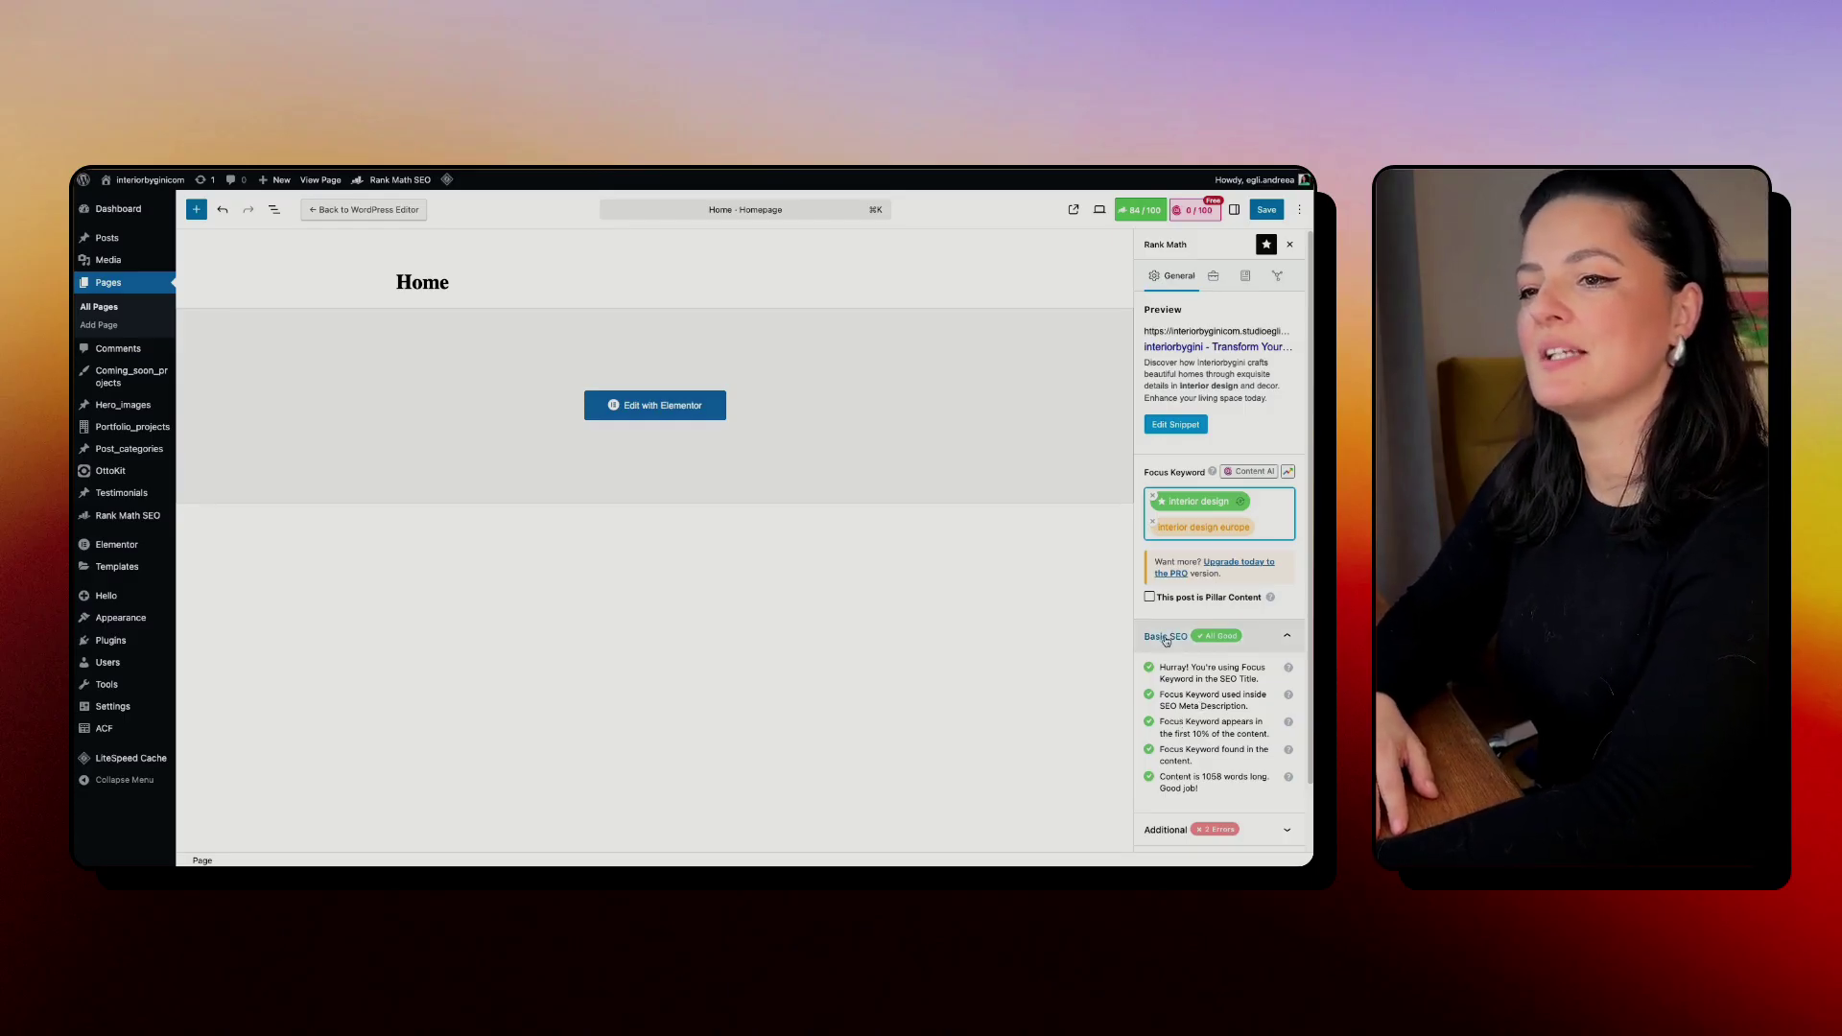
# Step: Review the Basic SEO and Additional checks for the focus keywords
pyautogui.click(1271, 642)
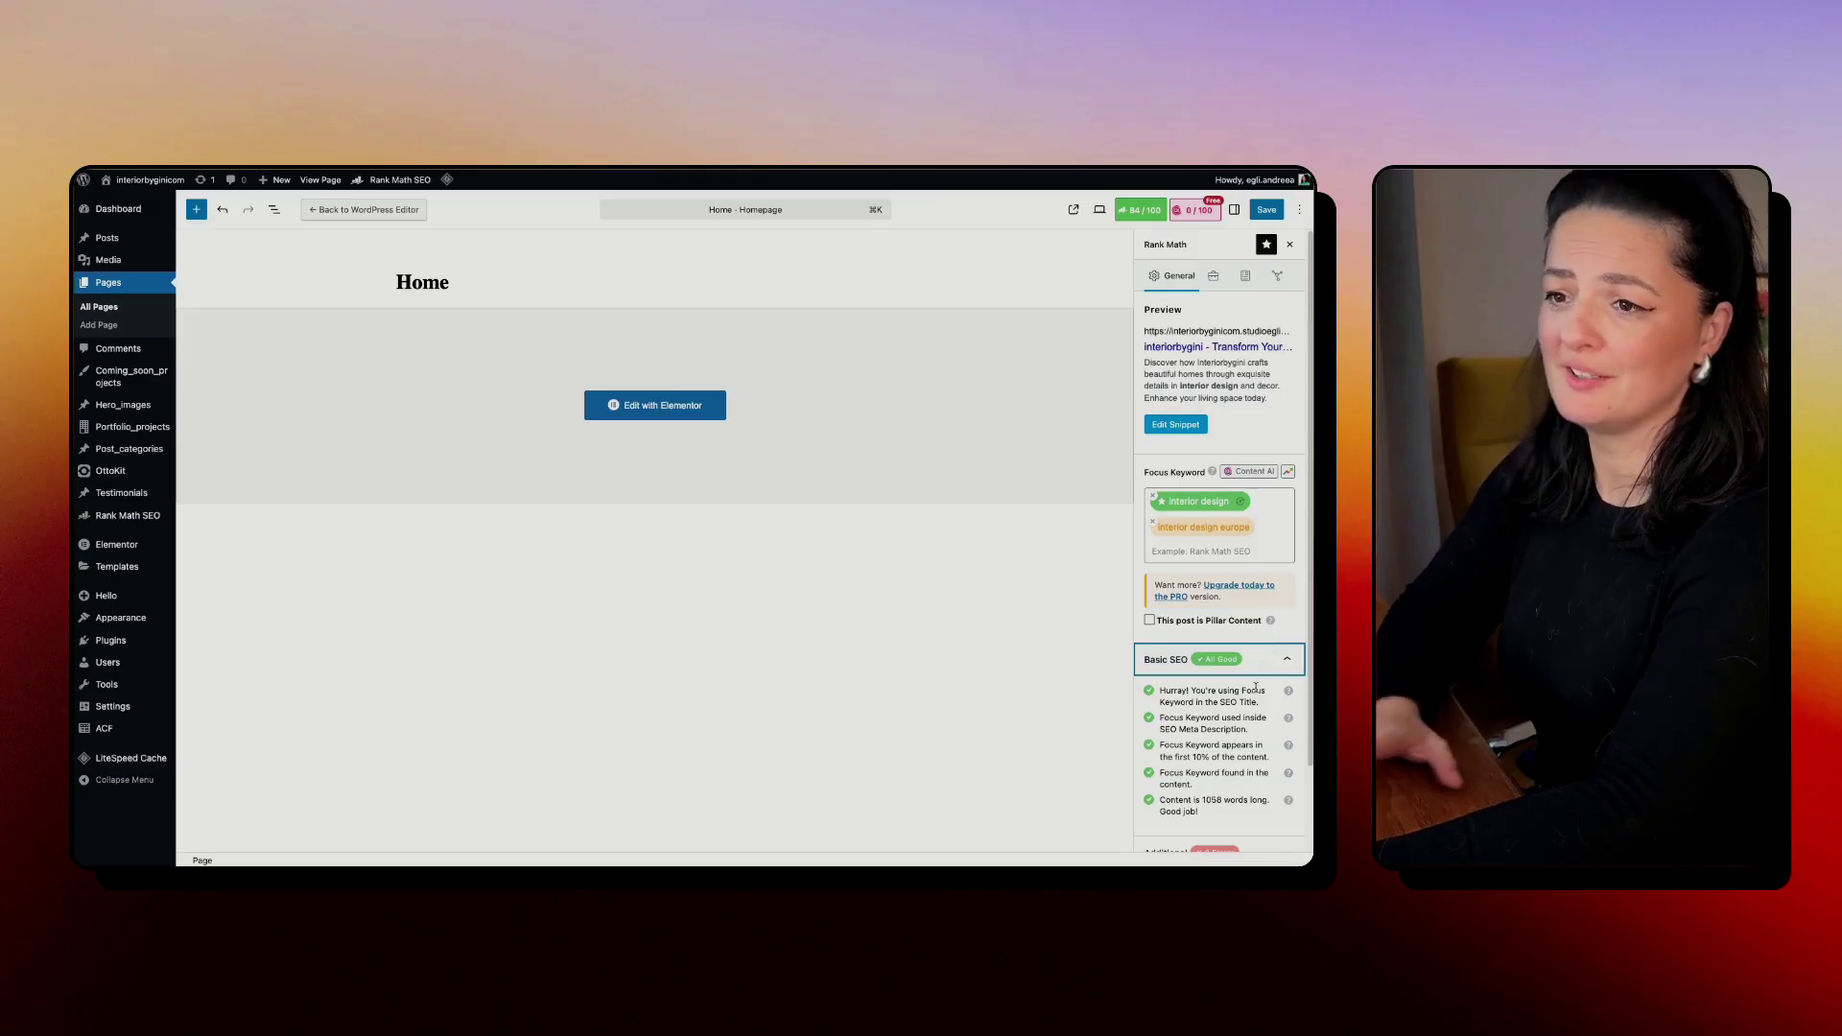
pyautogui.click(1284, 660)
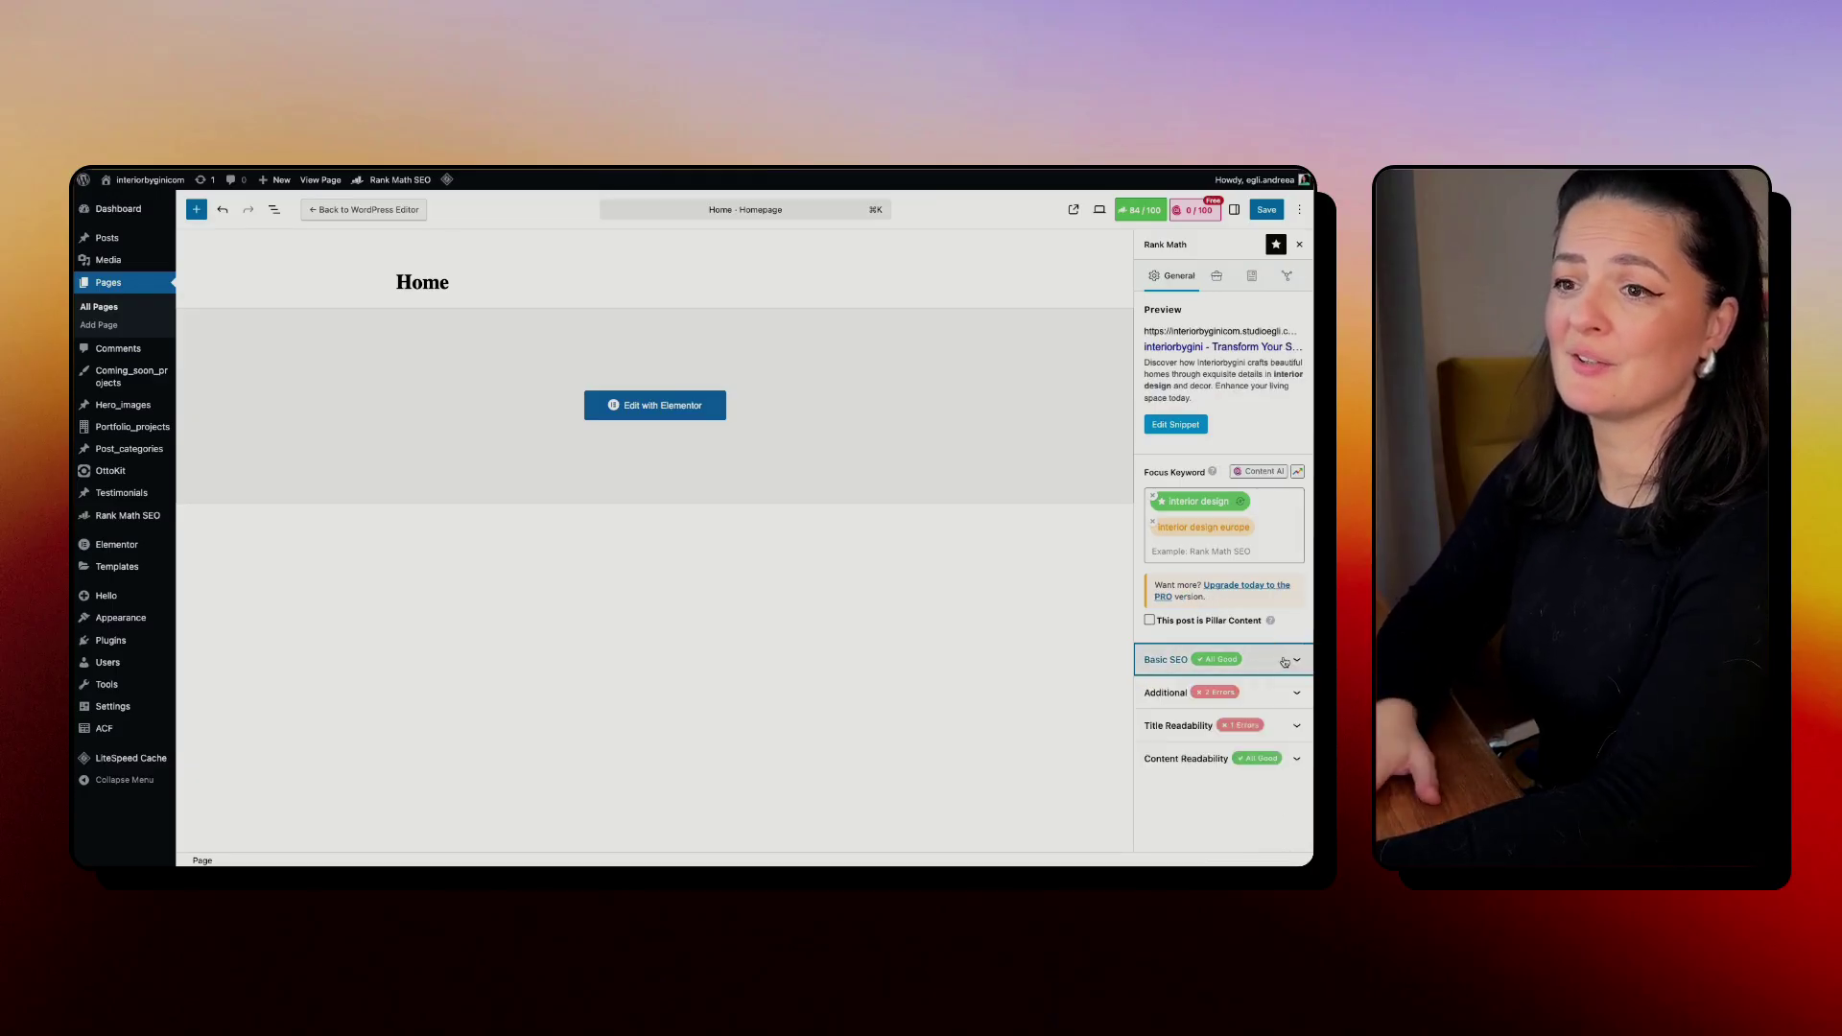
pyautogui.click(1277, 694)
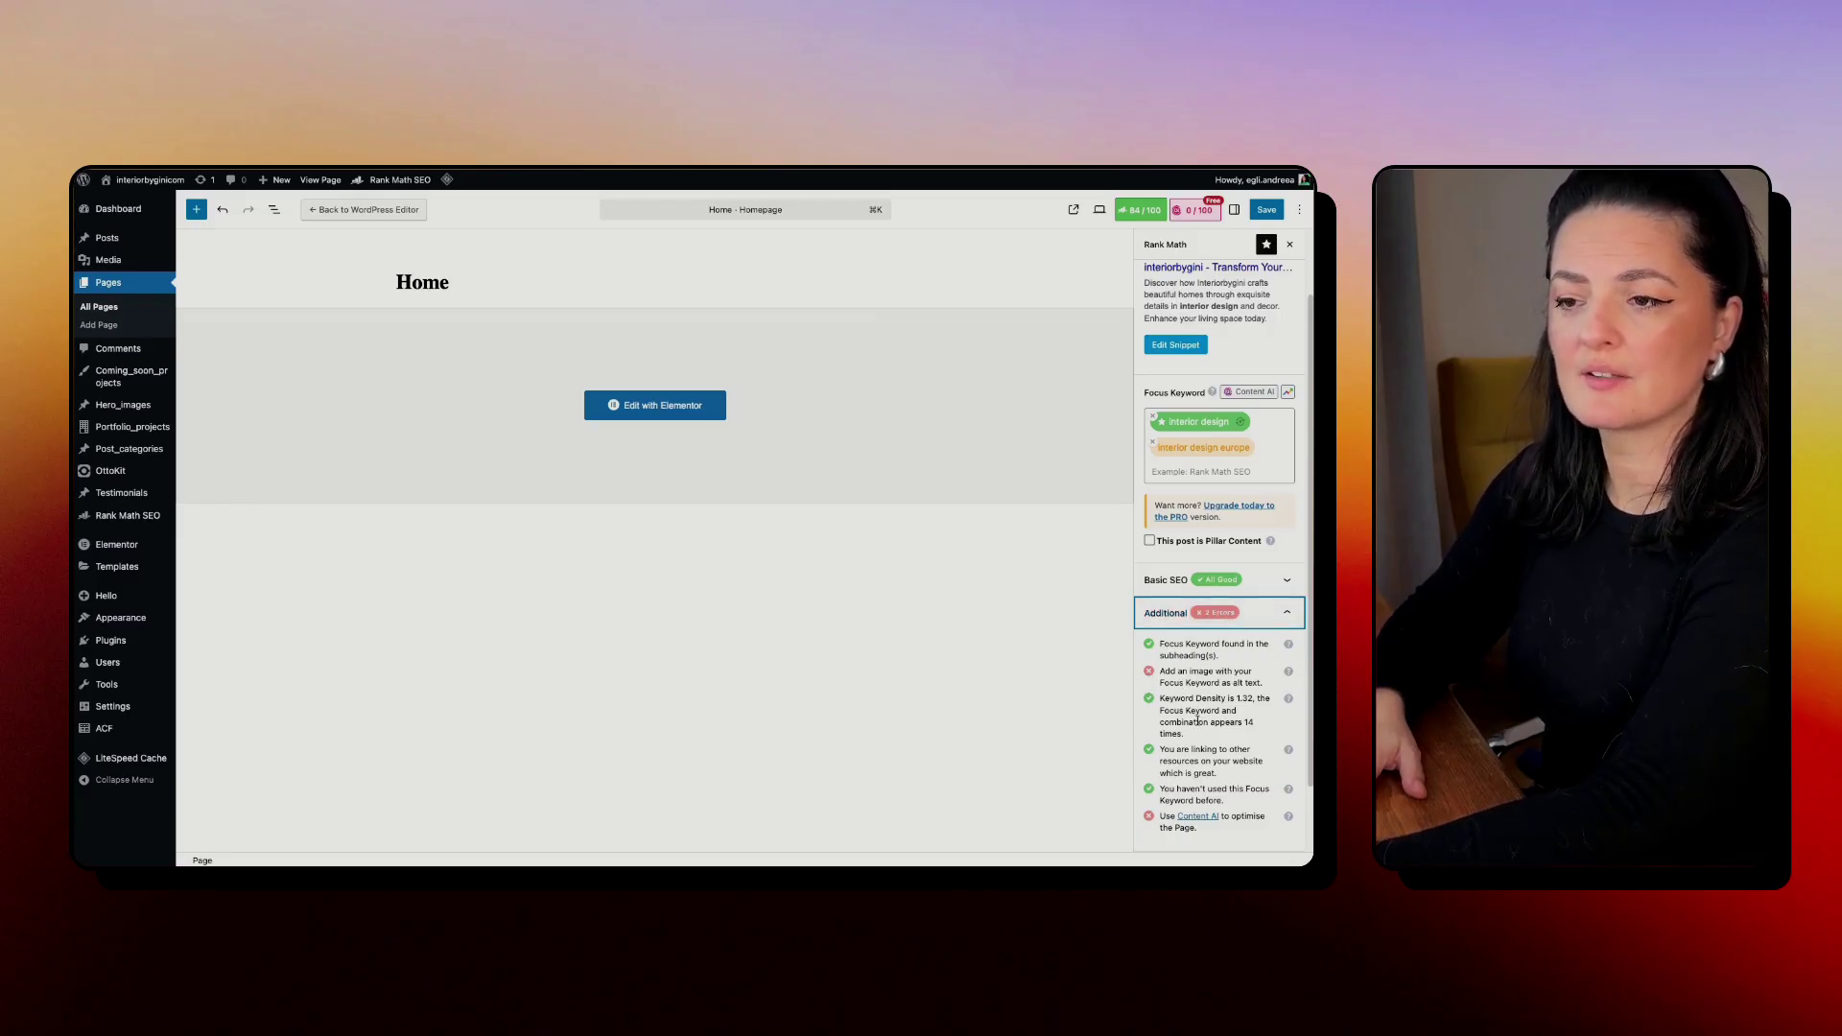
pyautogui.scroll(-2, 1197, 741)
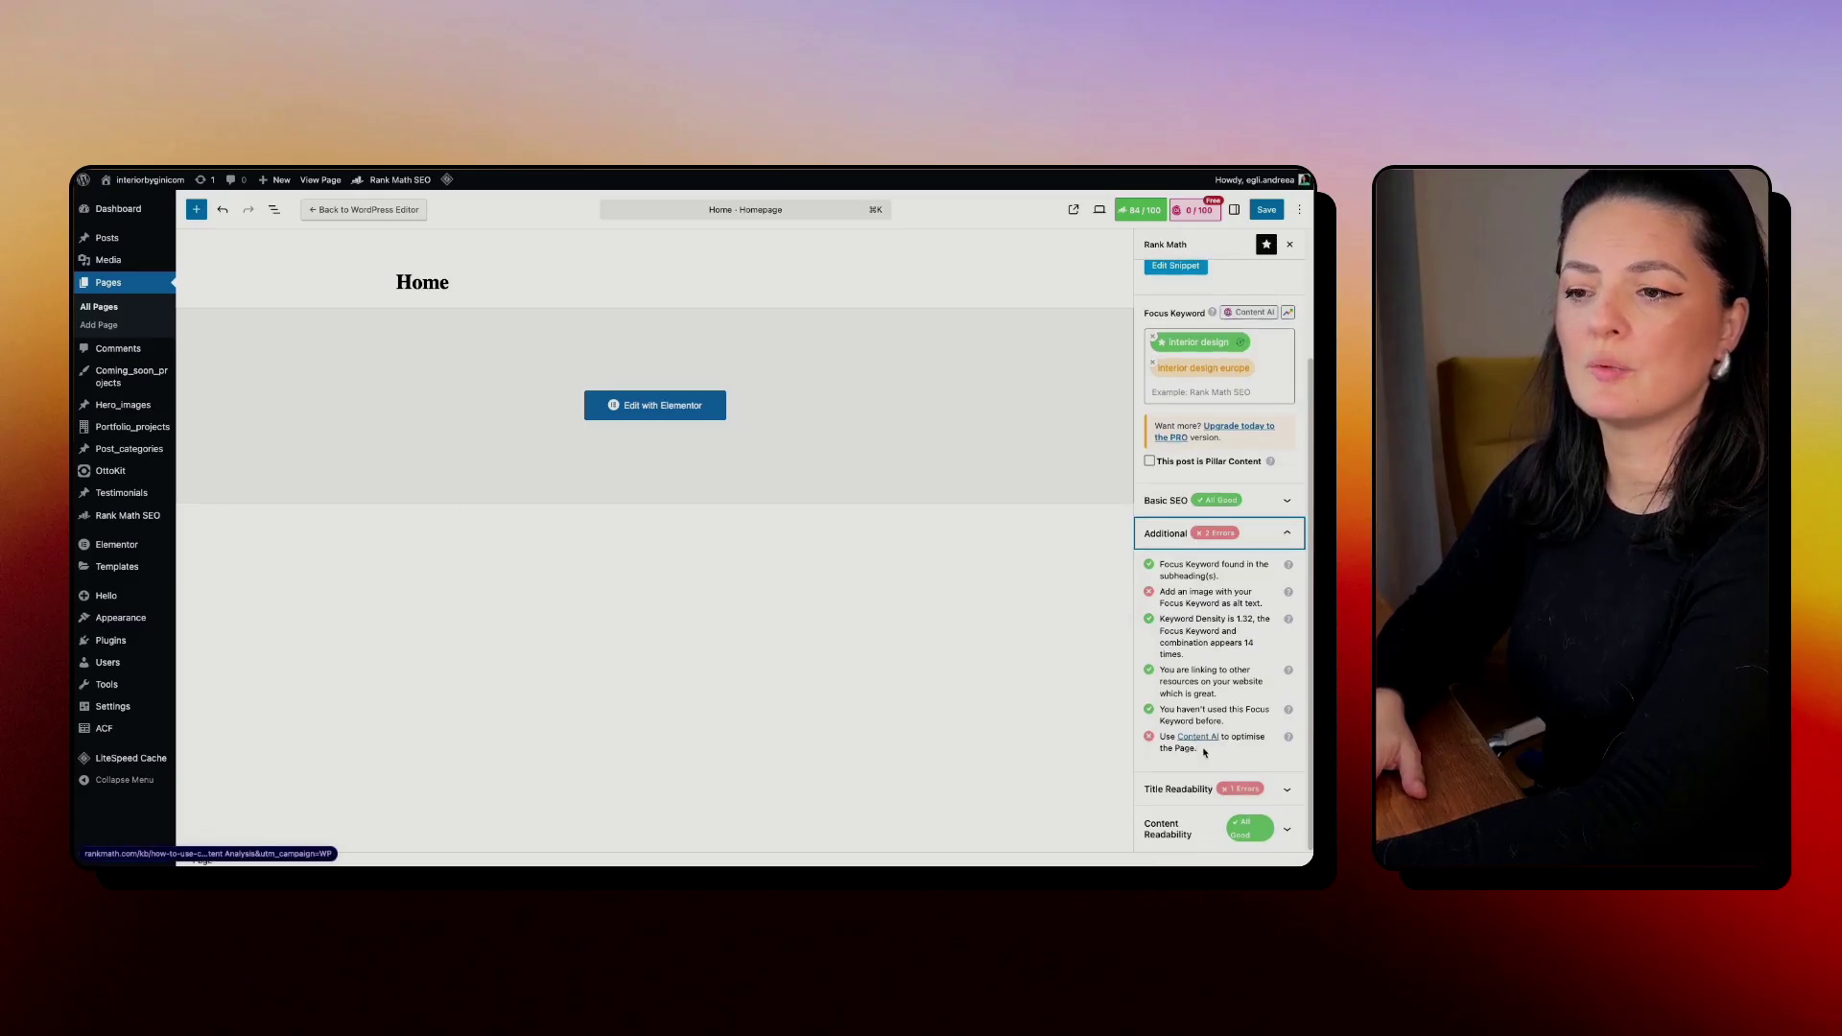
# Step: Fix the Title Readability error with AI, add "European" before "Interior Design Tips to Transform Your Space", and close the snippet editor
pyautogui.click(1282, 790)
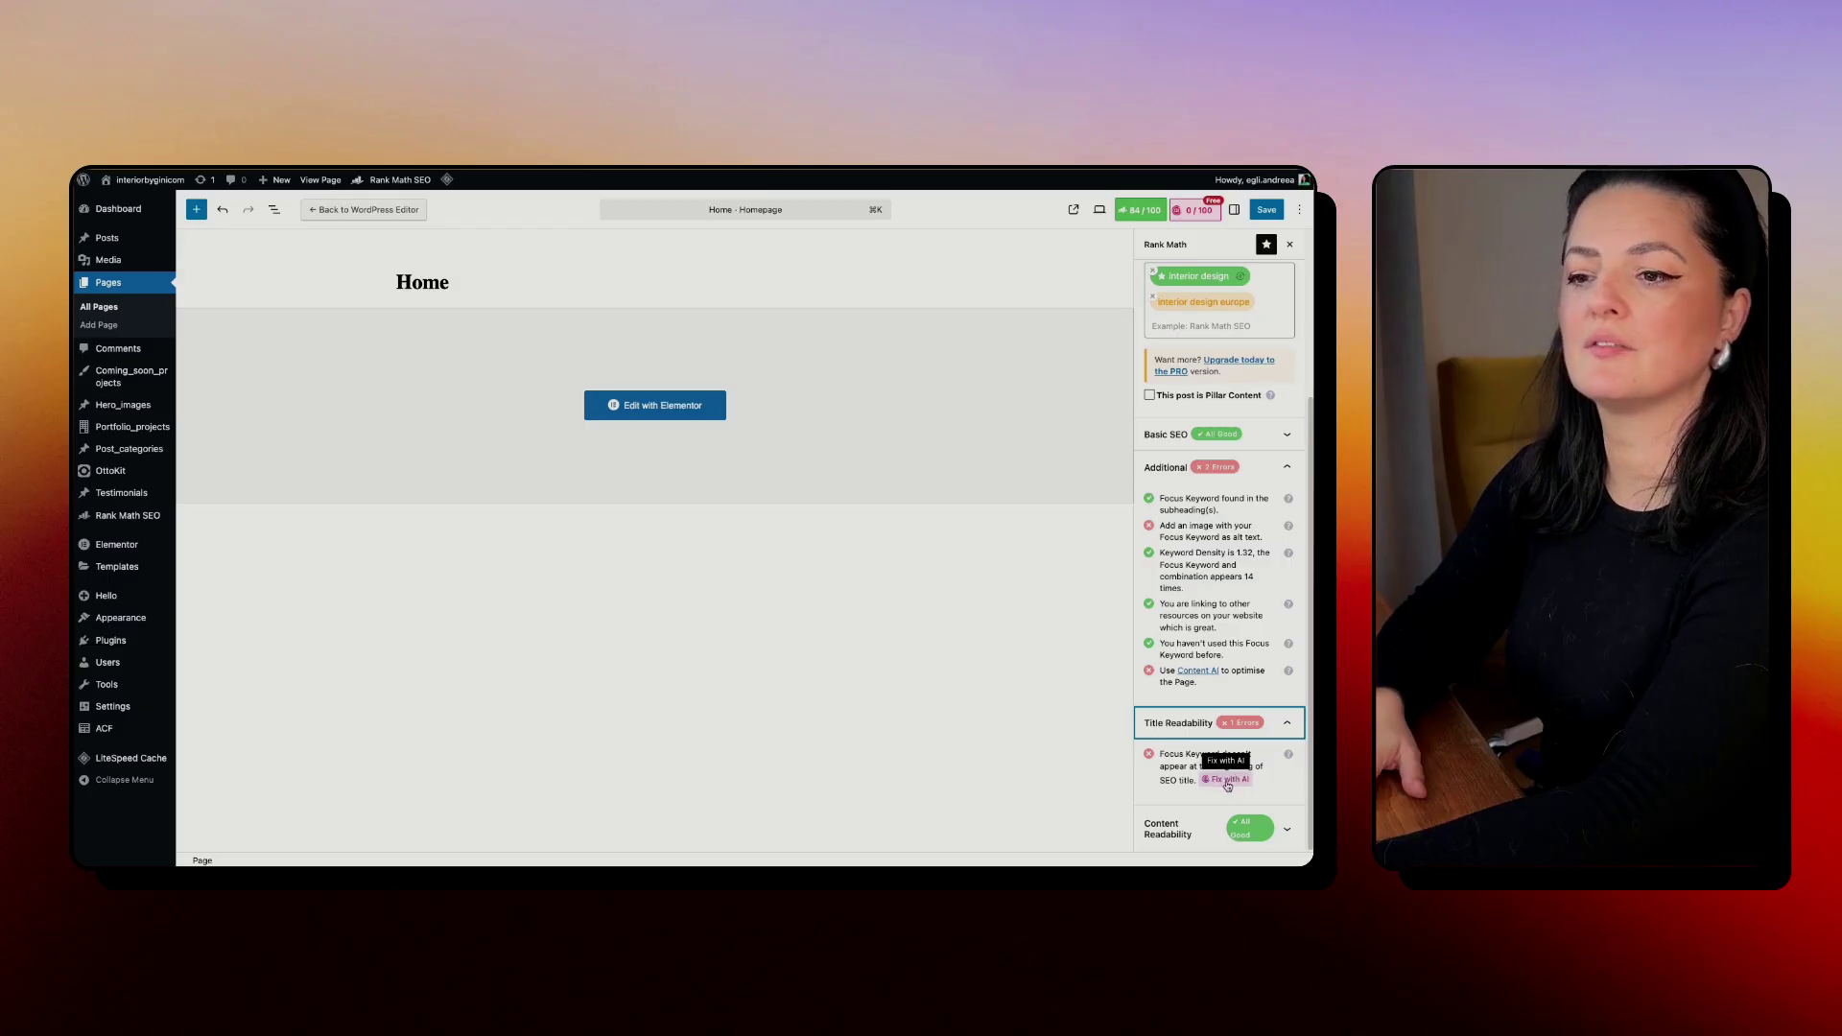
pyautogui.click(1228, 781)
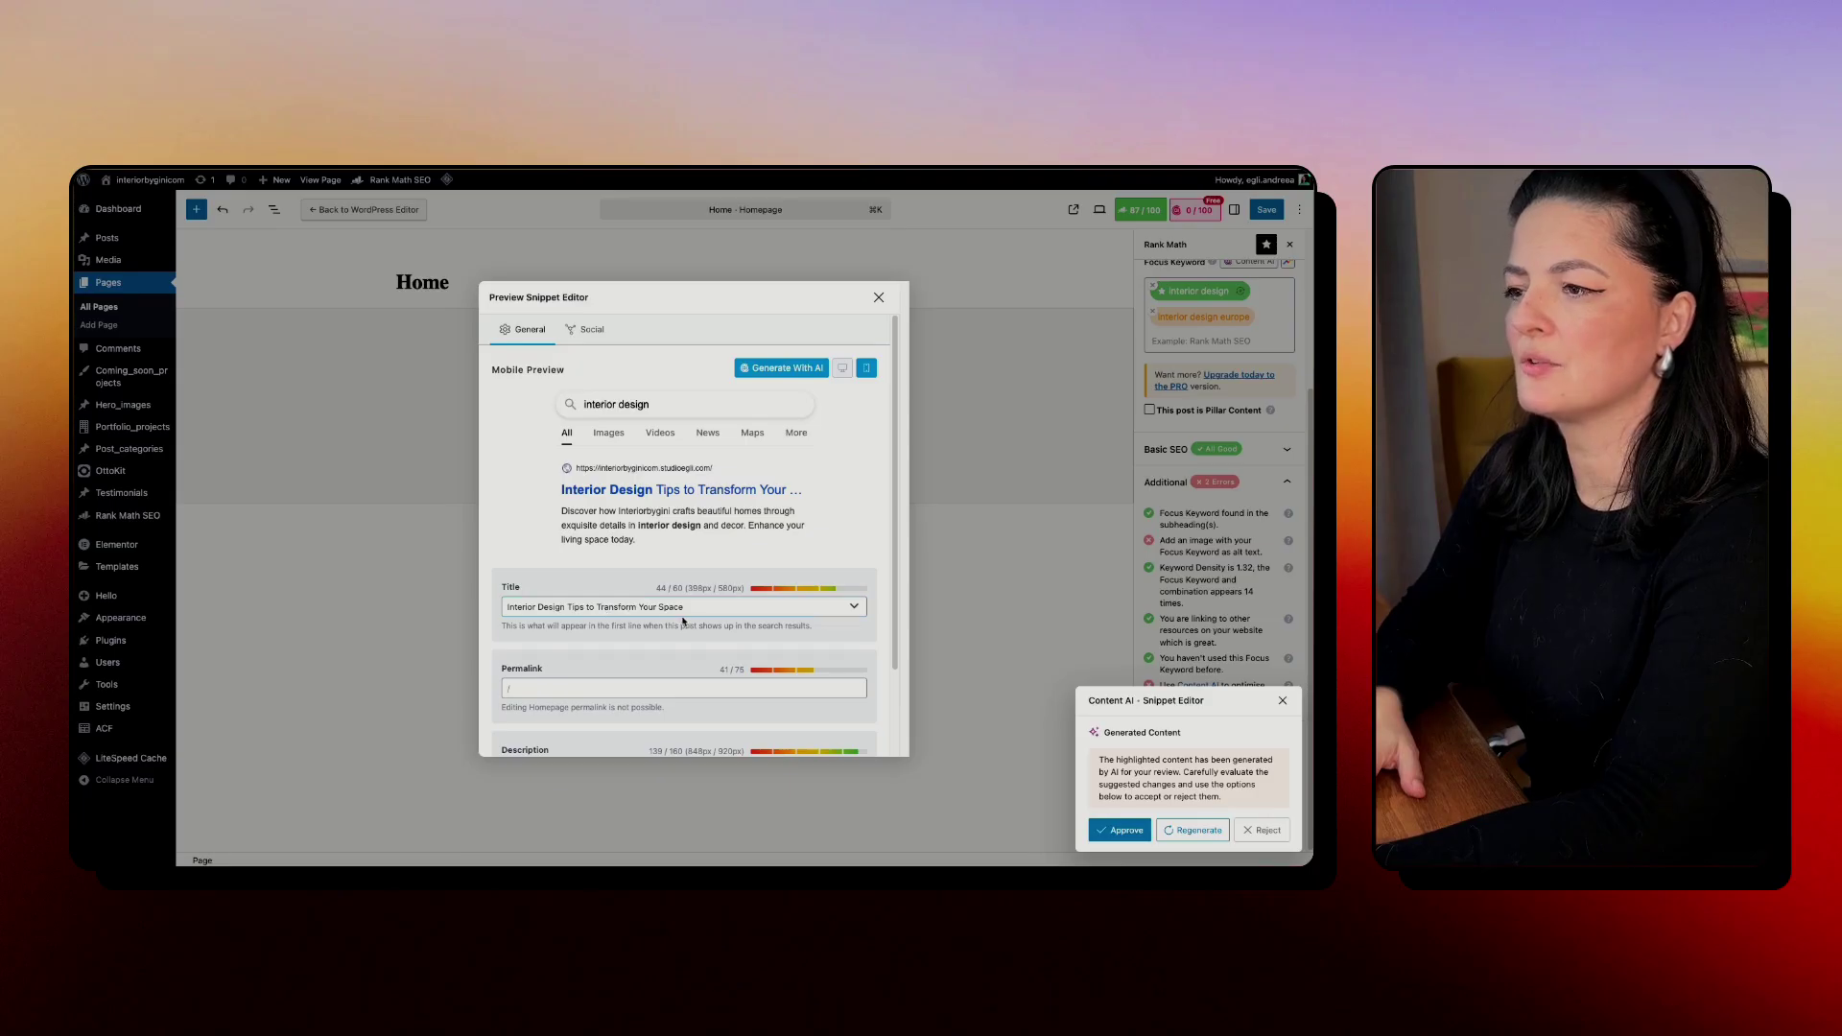
pyautogui.click(506, 606)
pyautogui.write('Euro')
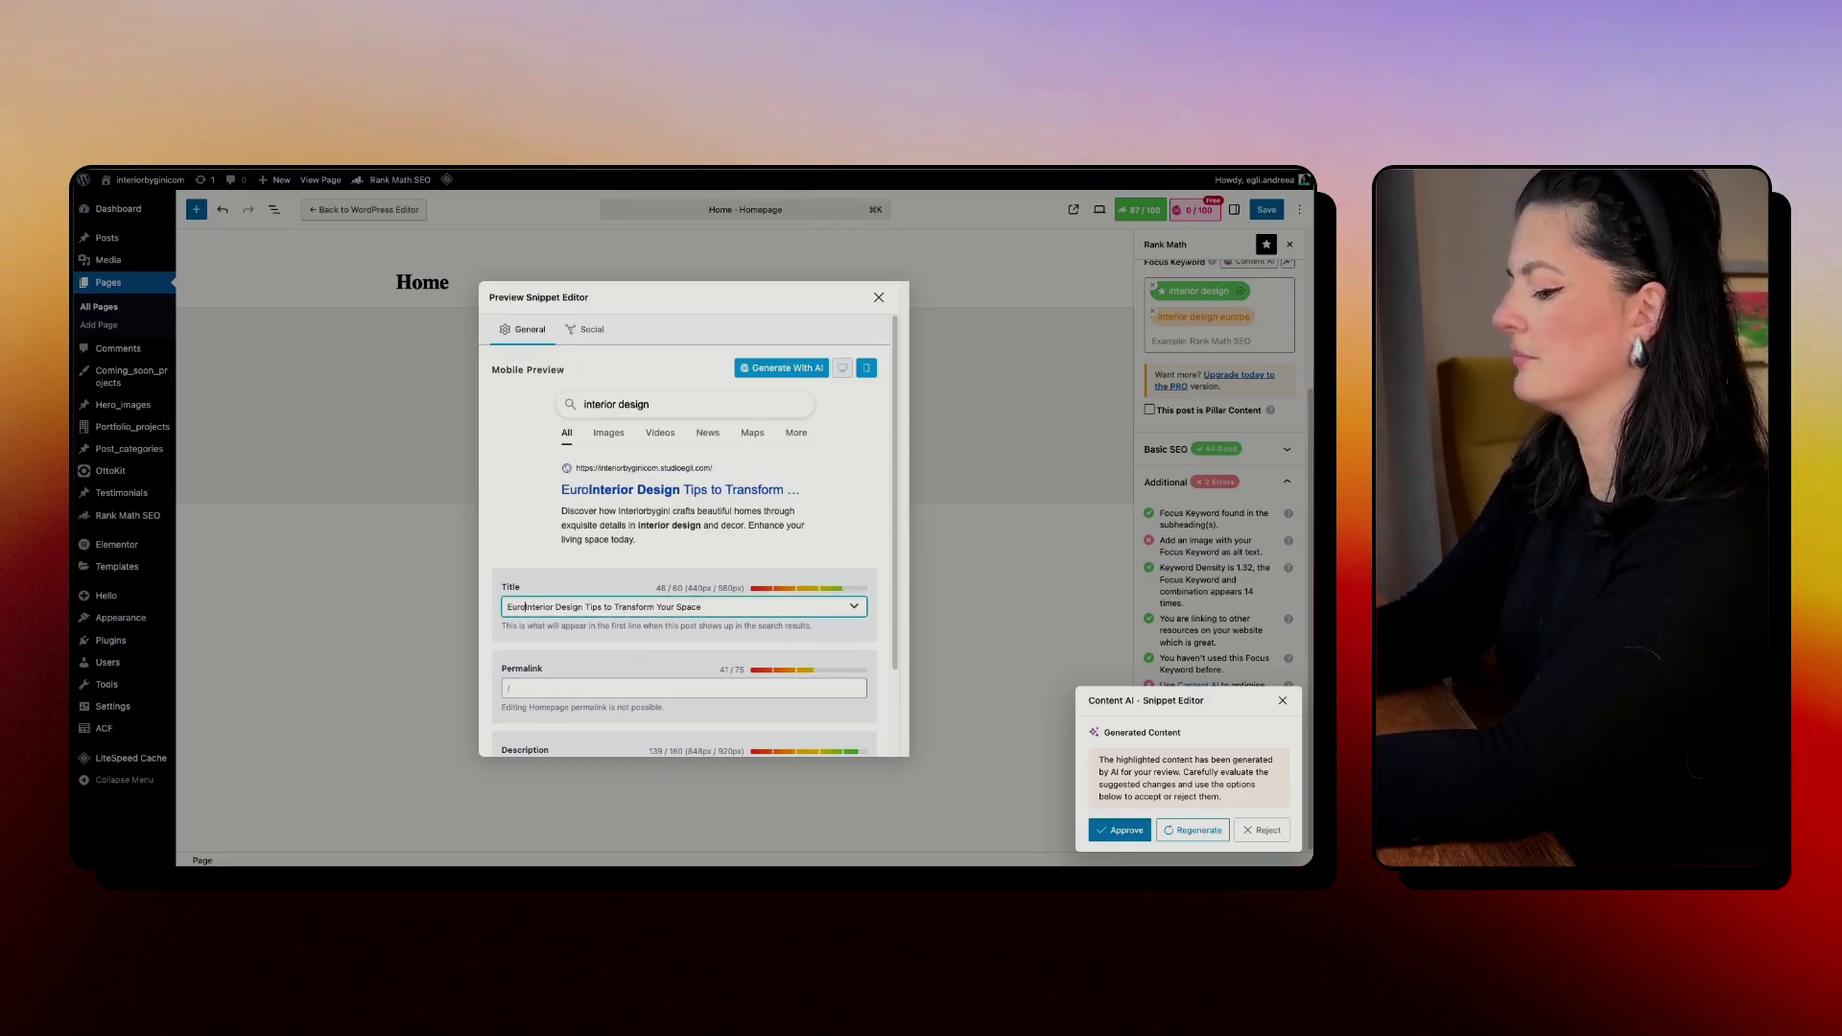
pyautogui.write('pean')
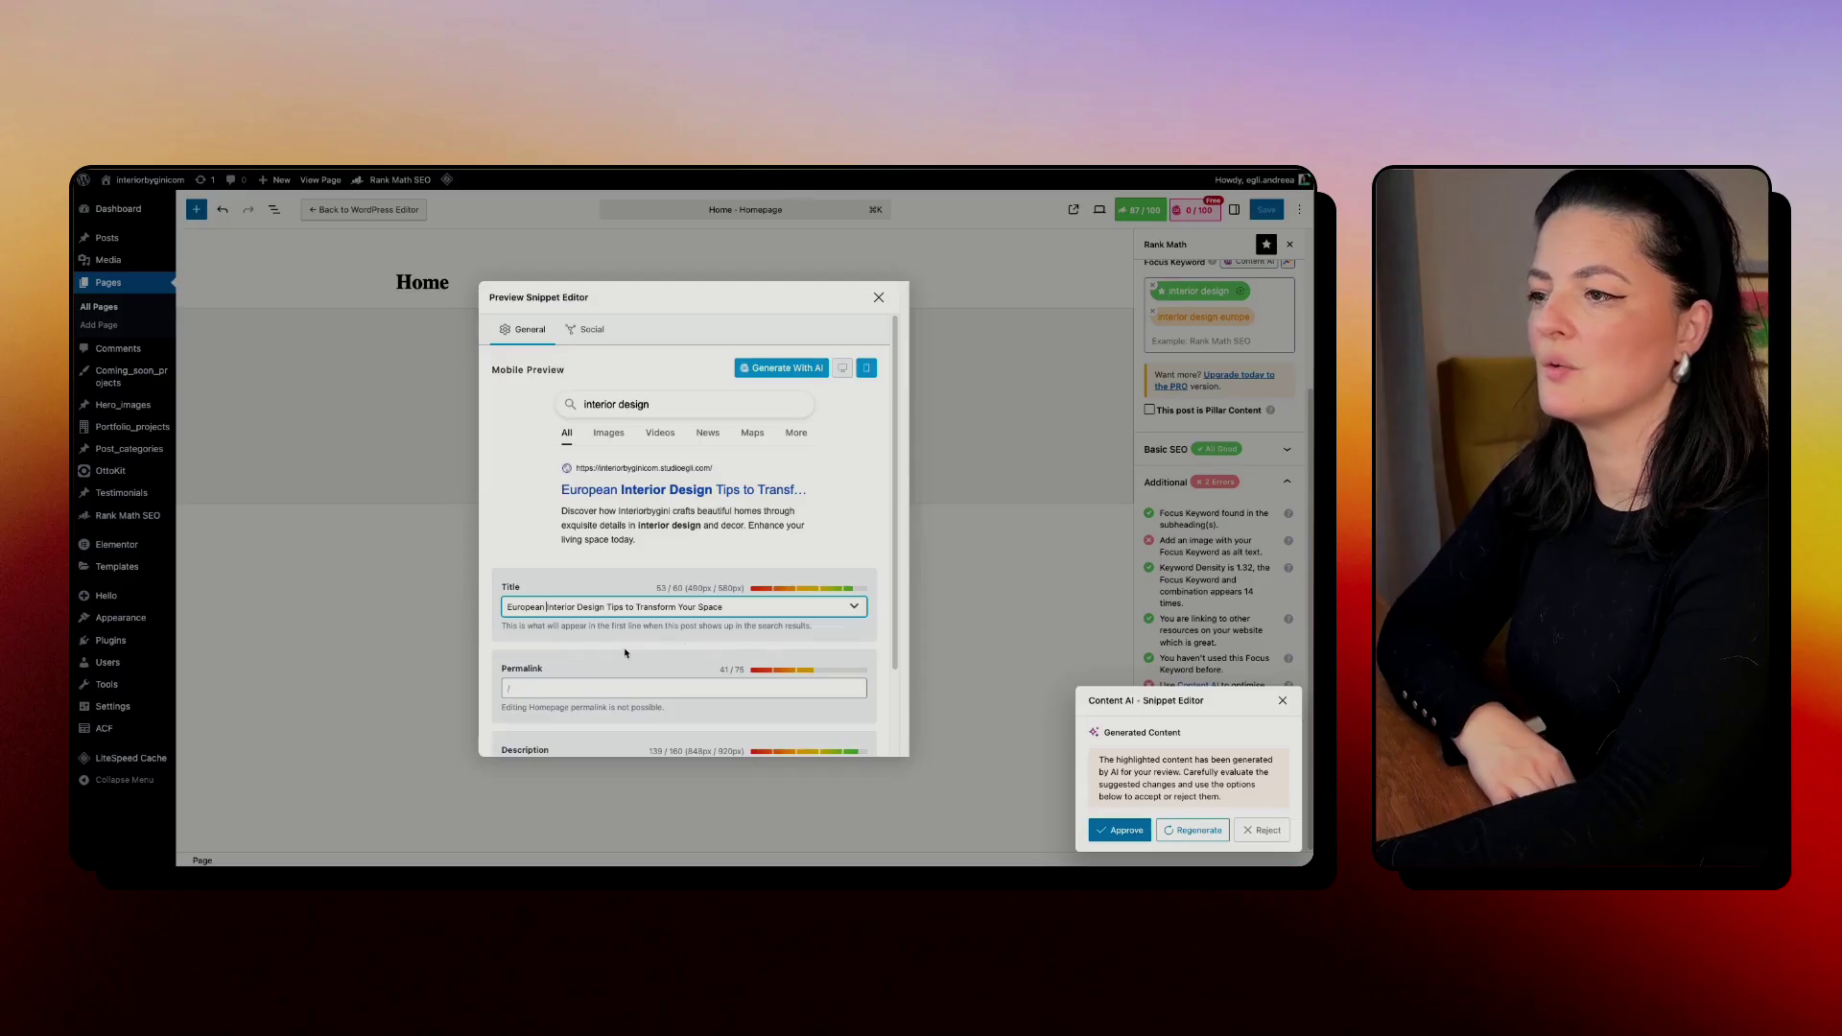
pyautogui.scroll(-1, 625, 653)
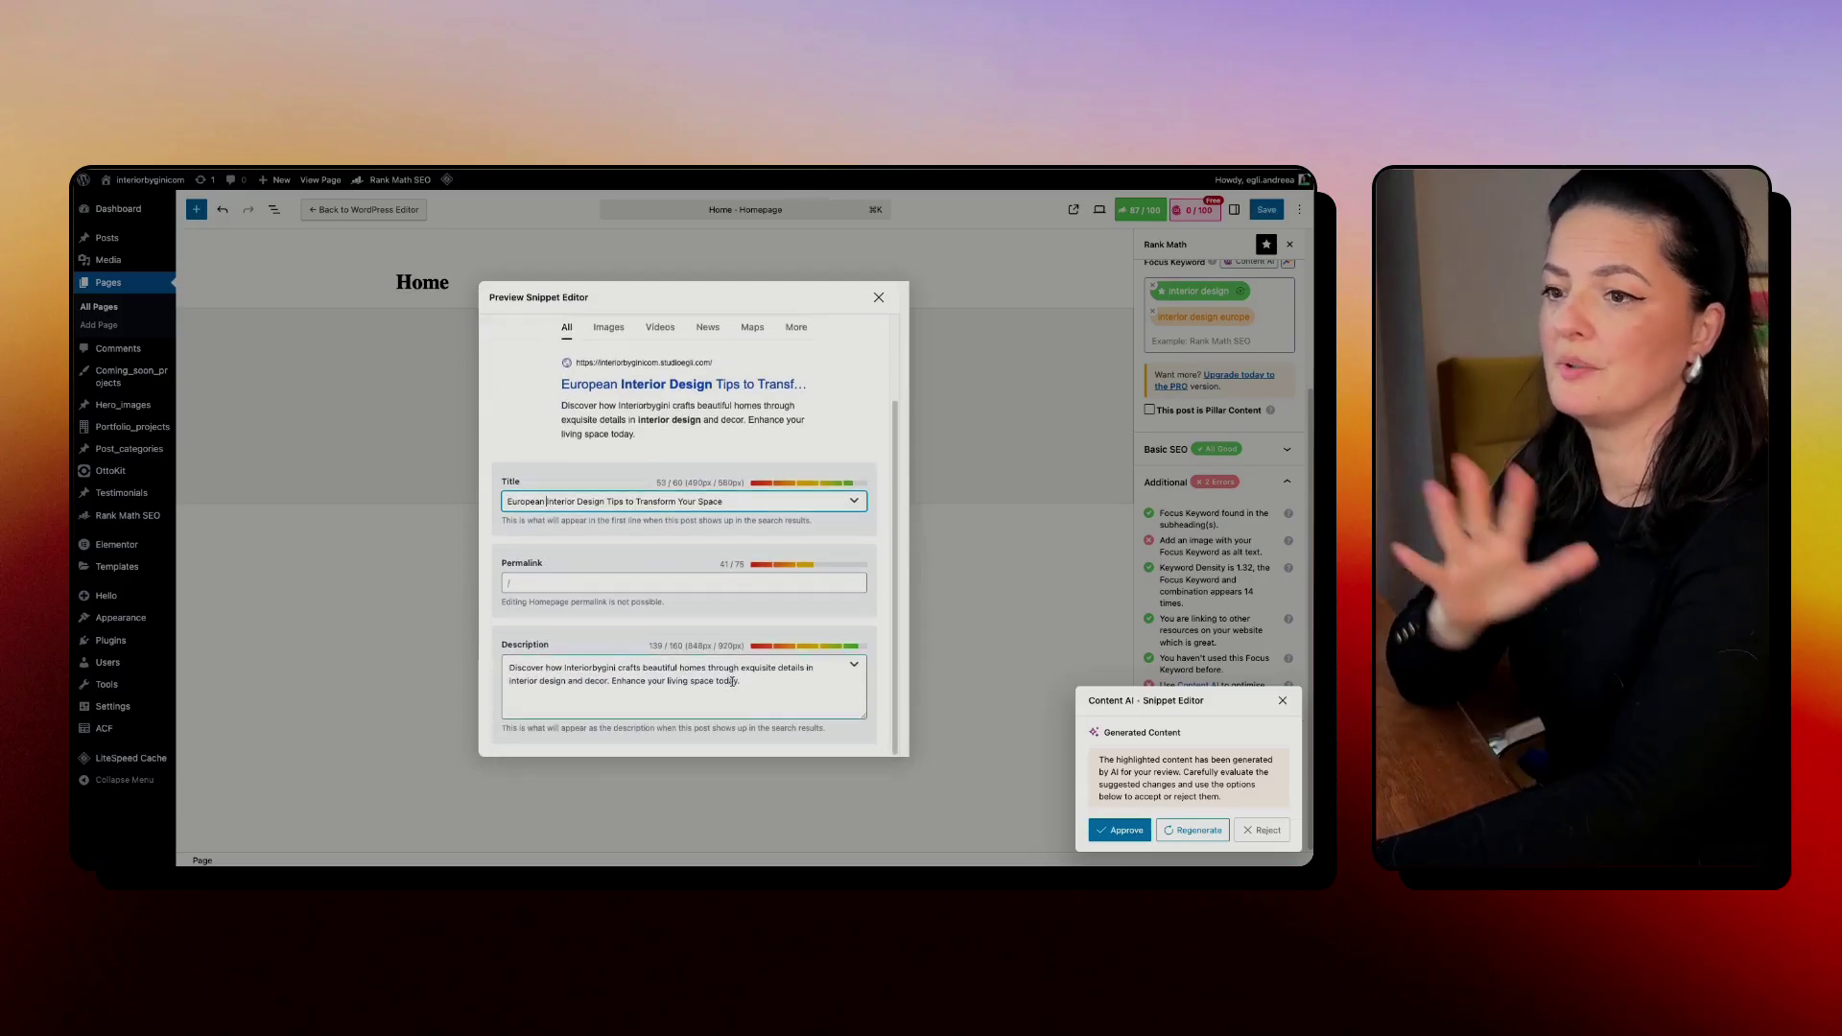
pyautogui.click(986, 416)
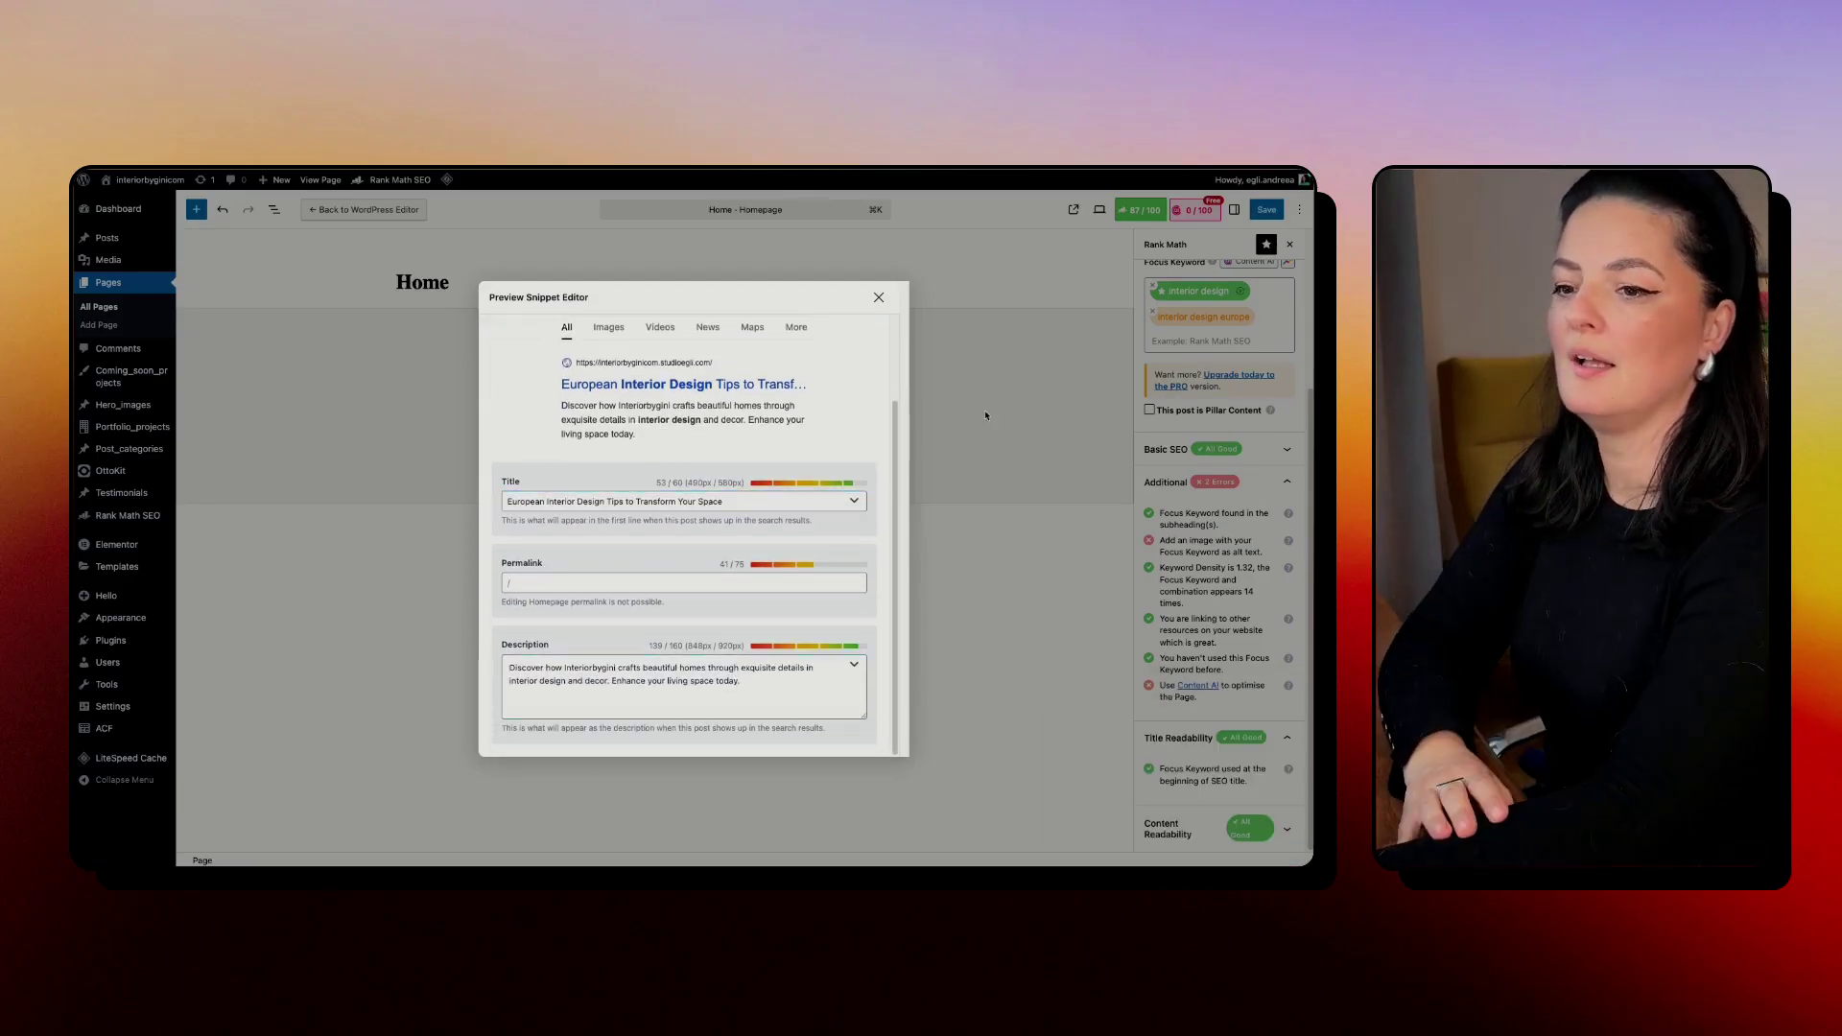
pyautogui.click(879, 299)
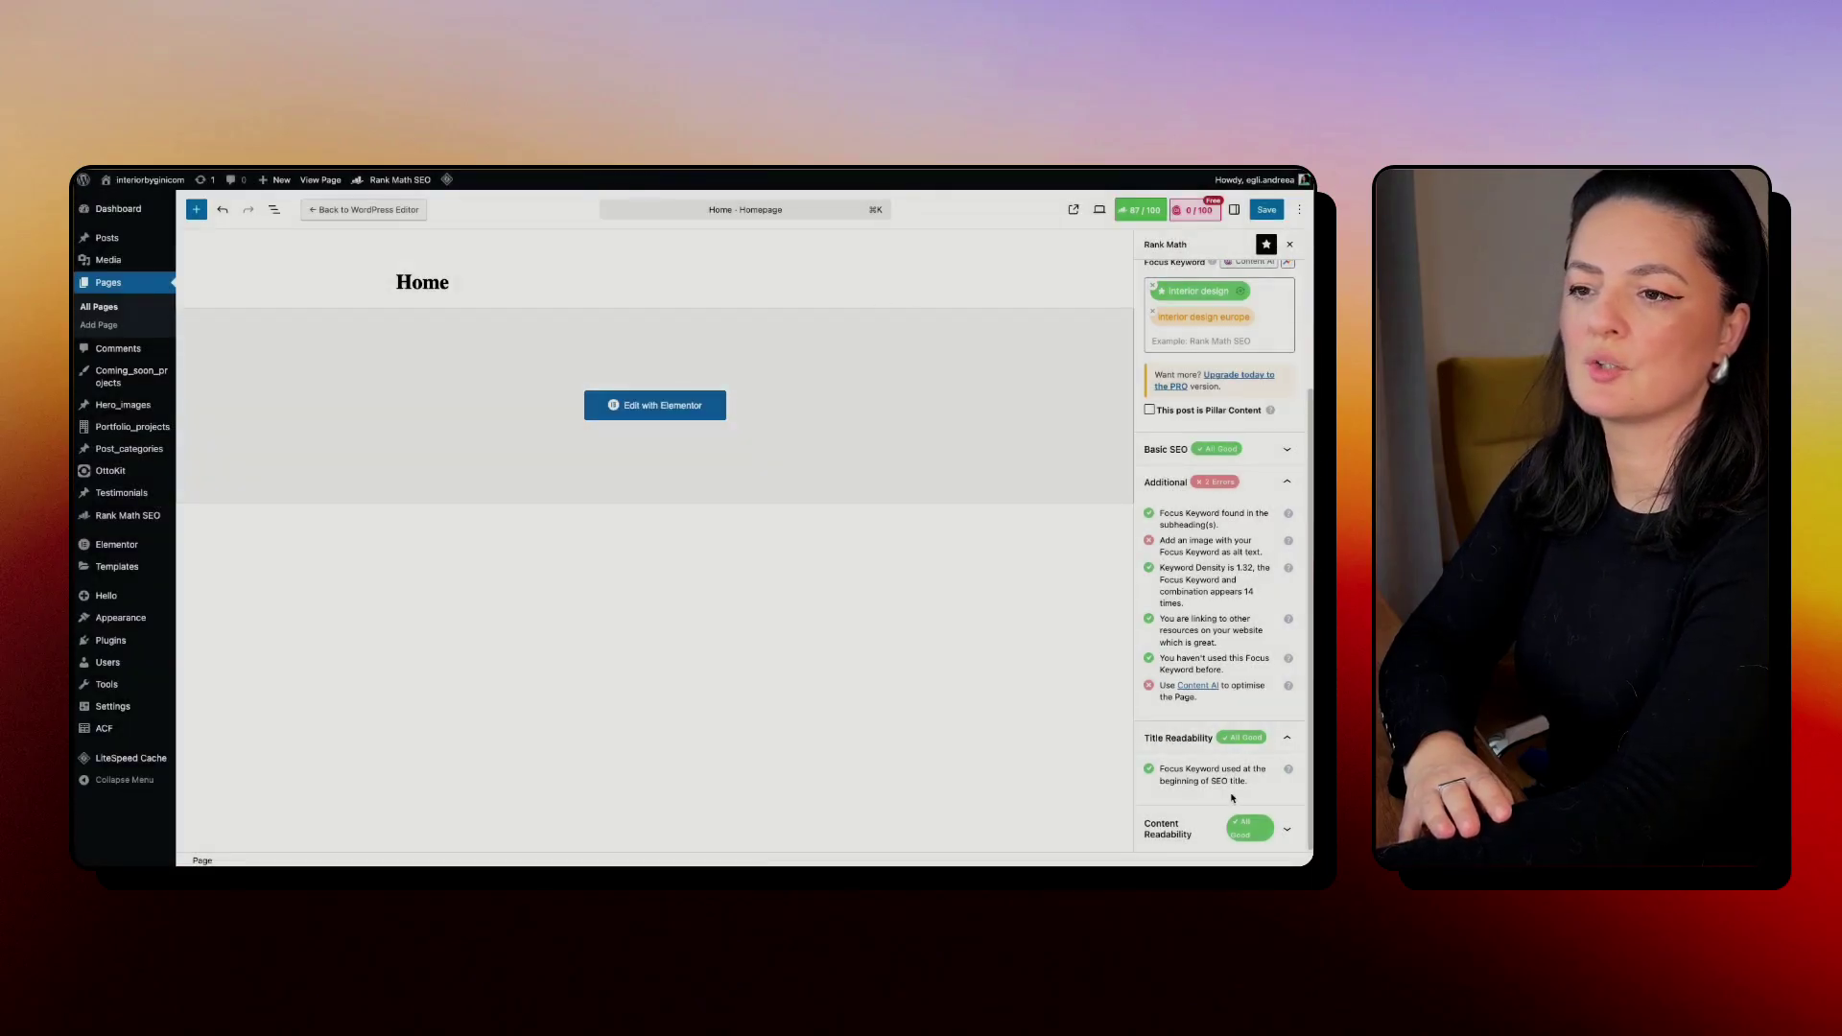
# Step: Review the Home page's SEO score and its Basic SEO and Additional checks
pyautogui.click(1132, 211)
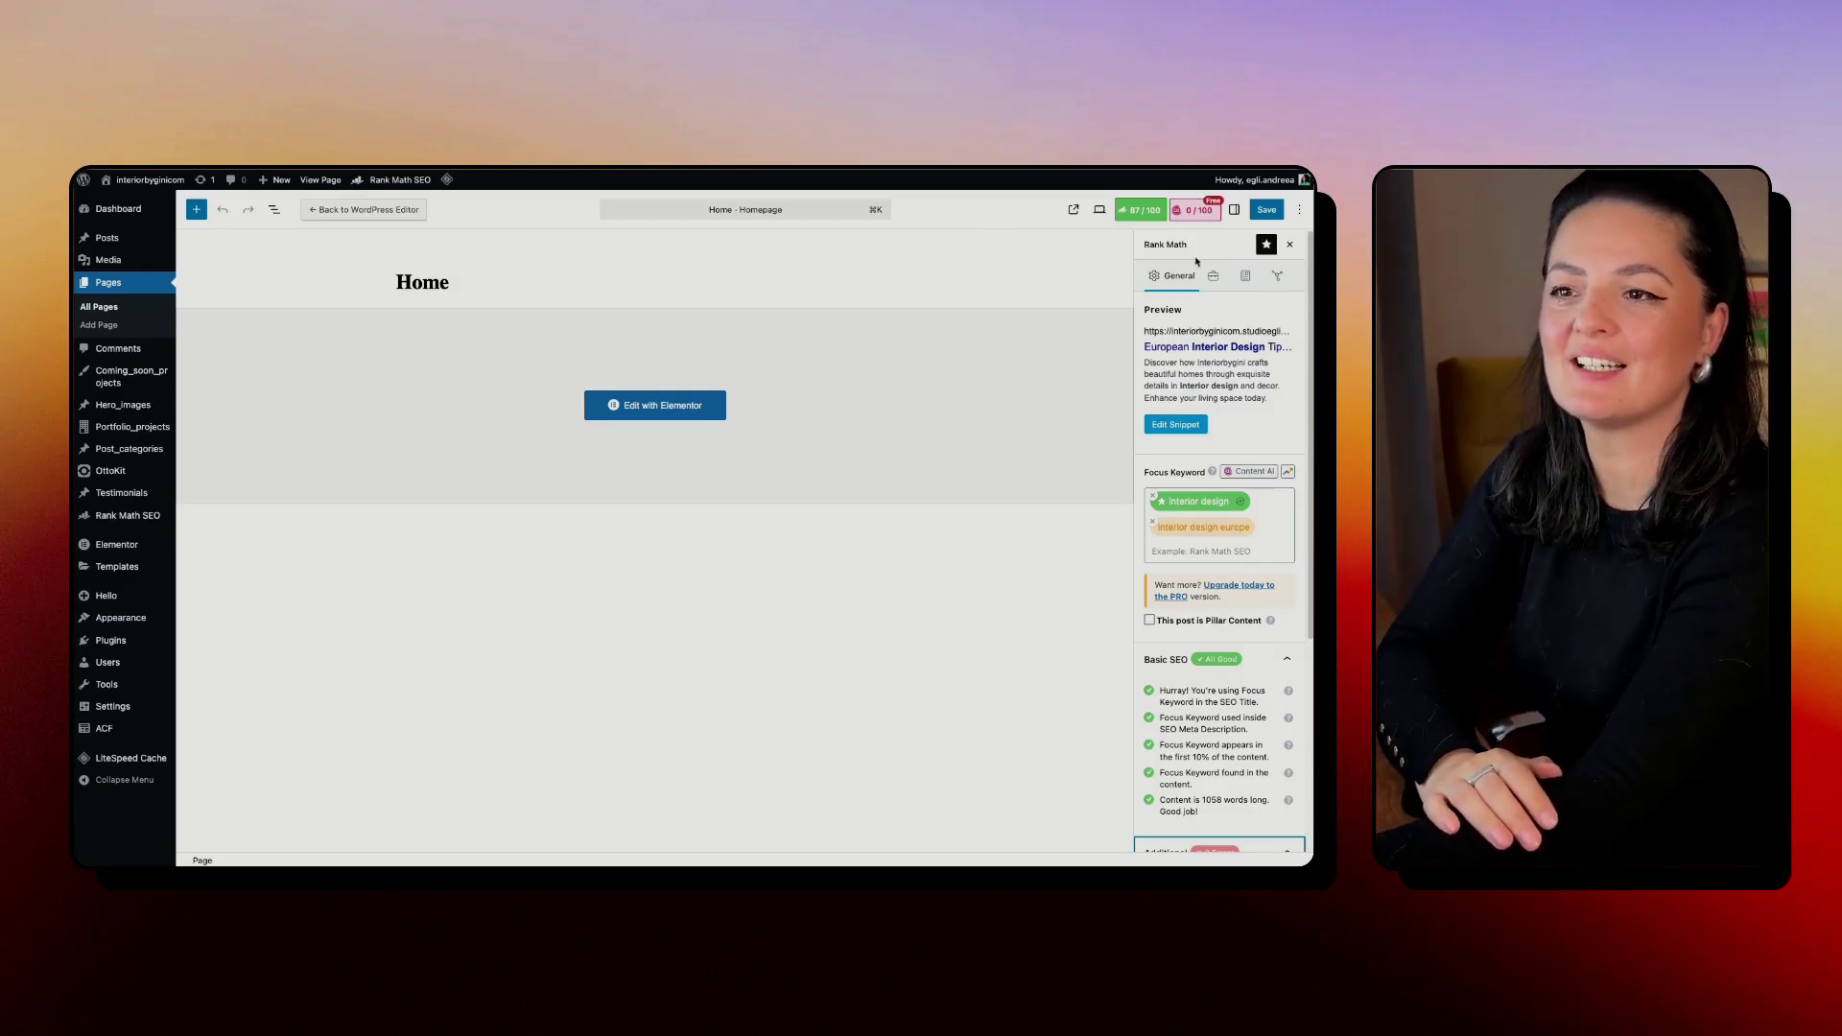
pyautogui.scroll(-4, 1217, 732)
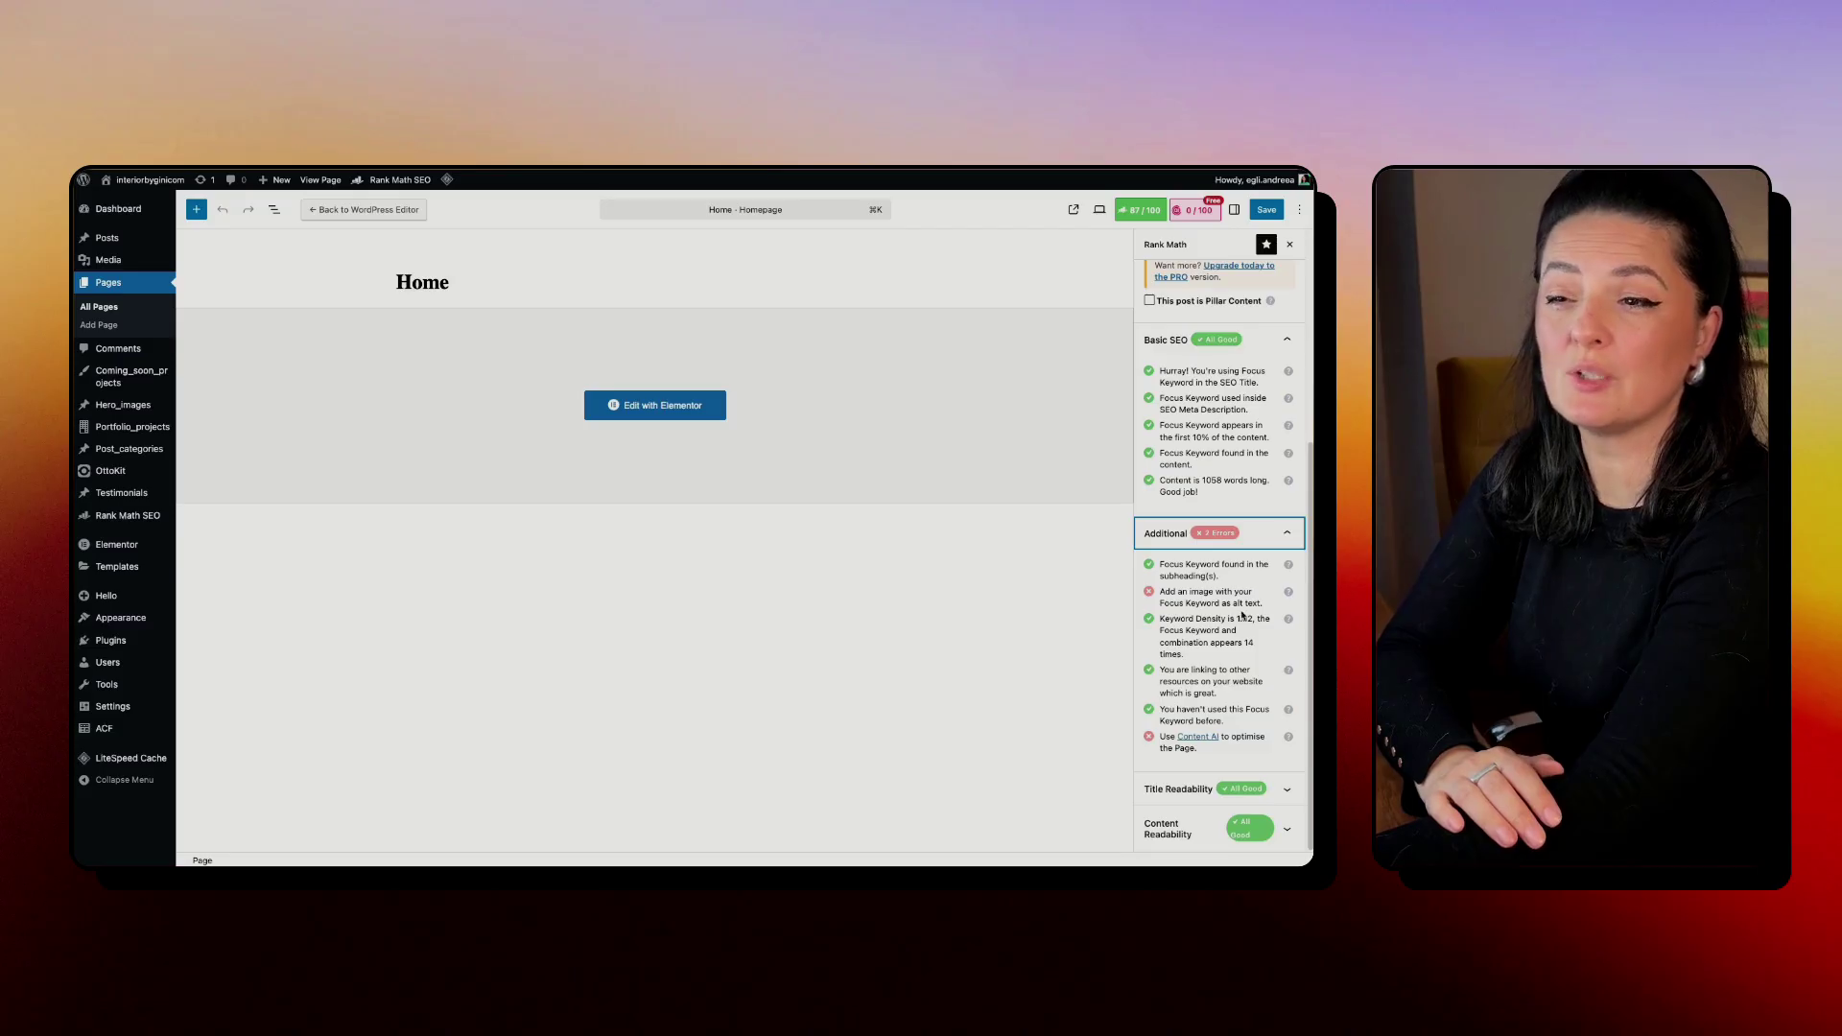
pyautogui.scroll(5, 1237, 604)
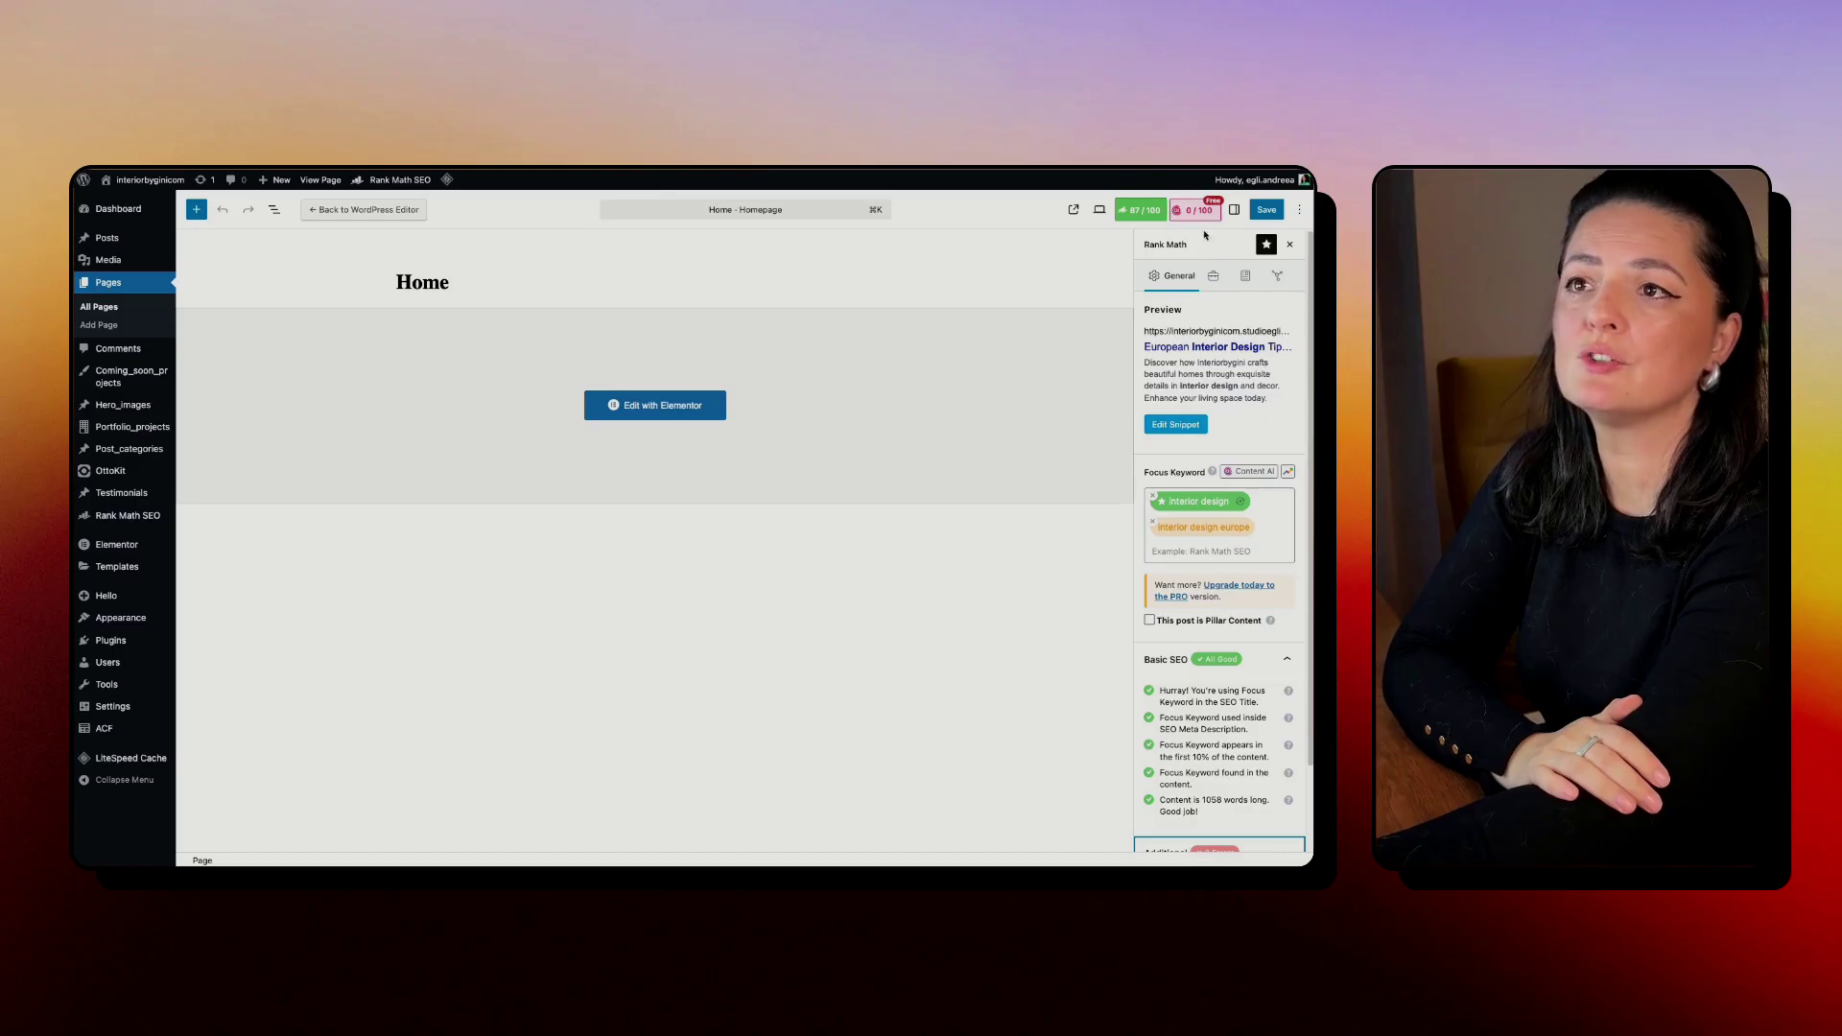
pyautogui.scroll(-2, 1221, 738)
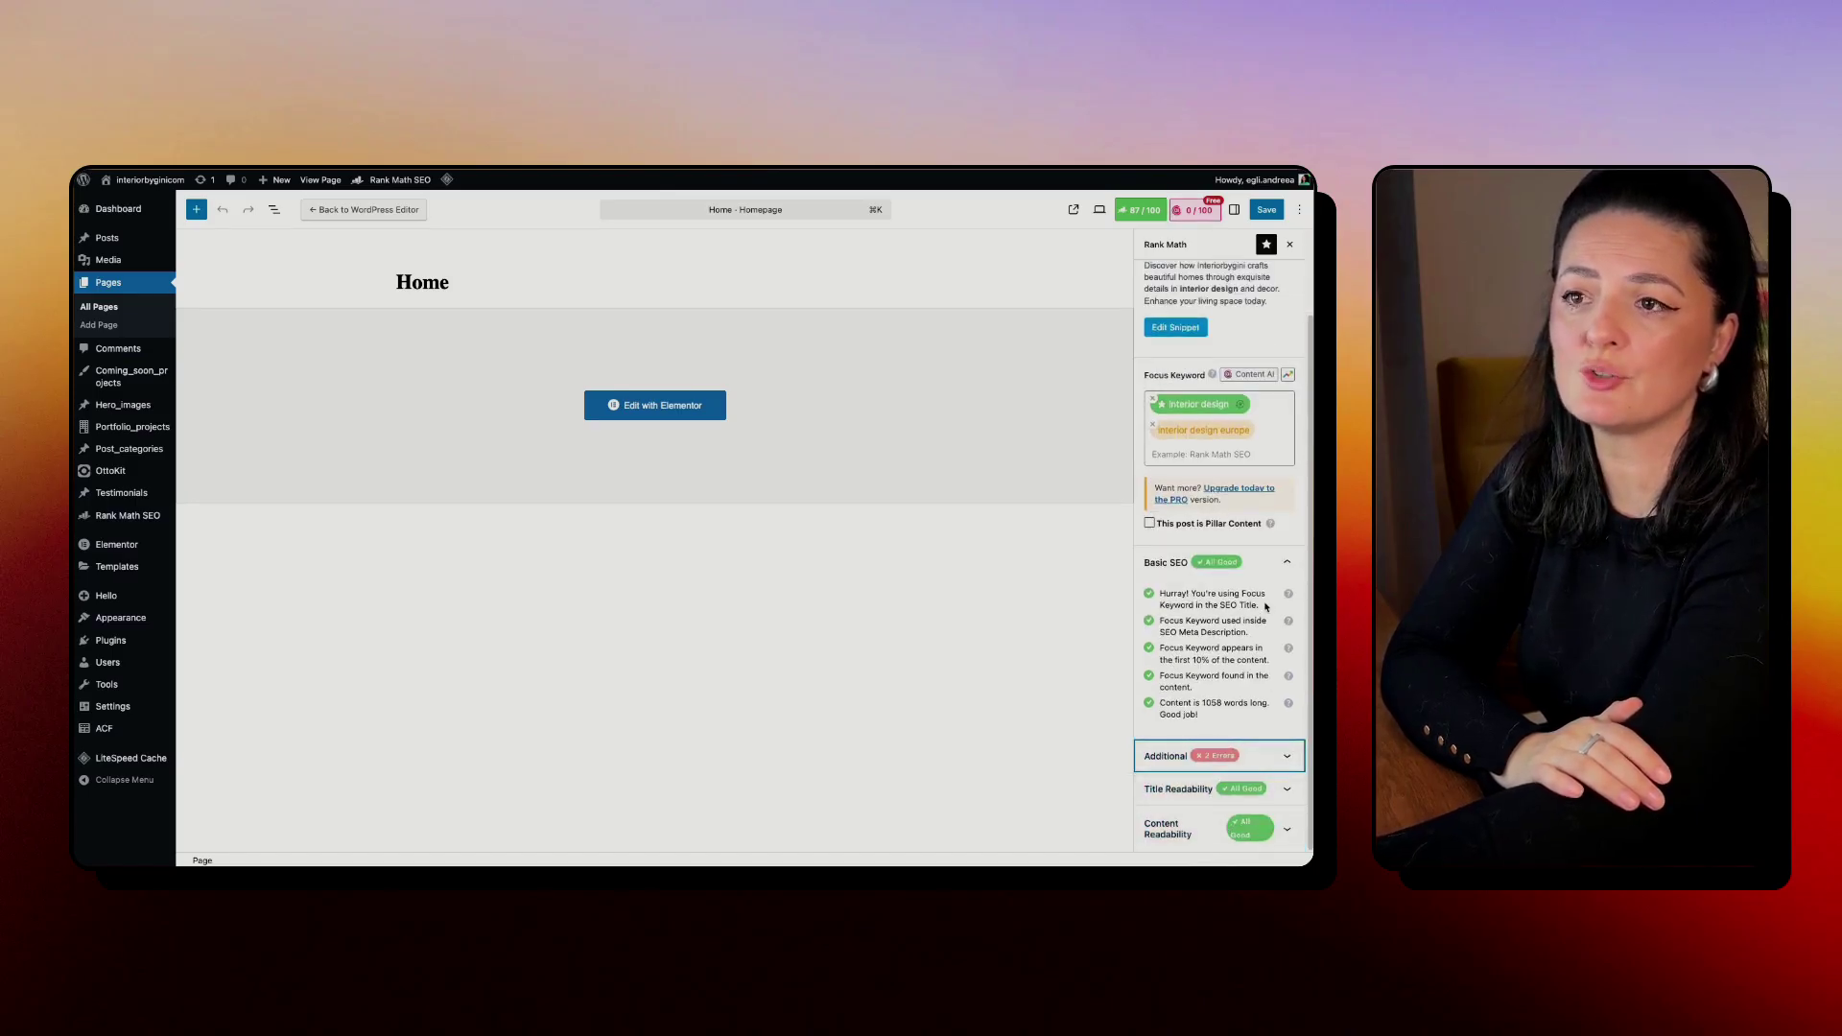
pyautogui.click(1192, 753)
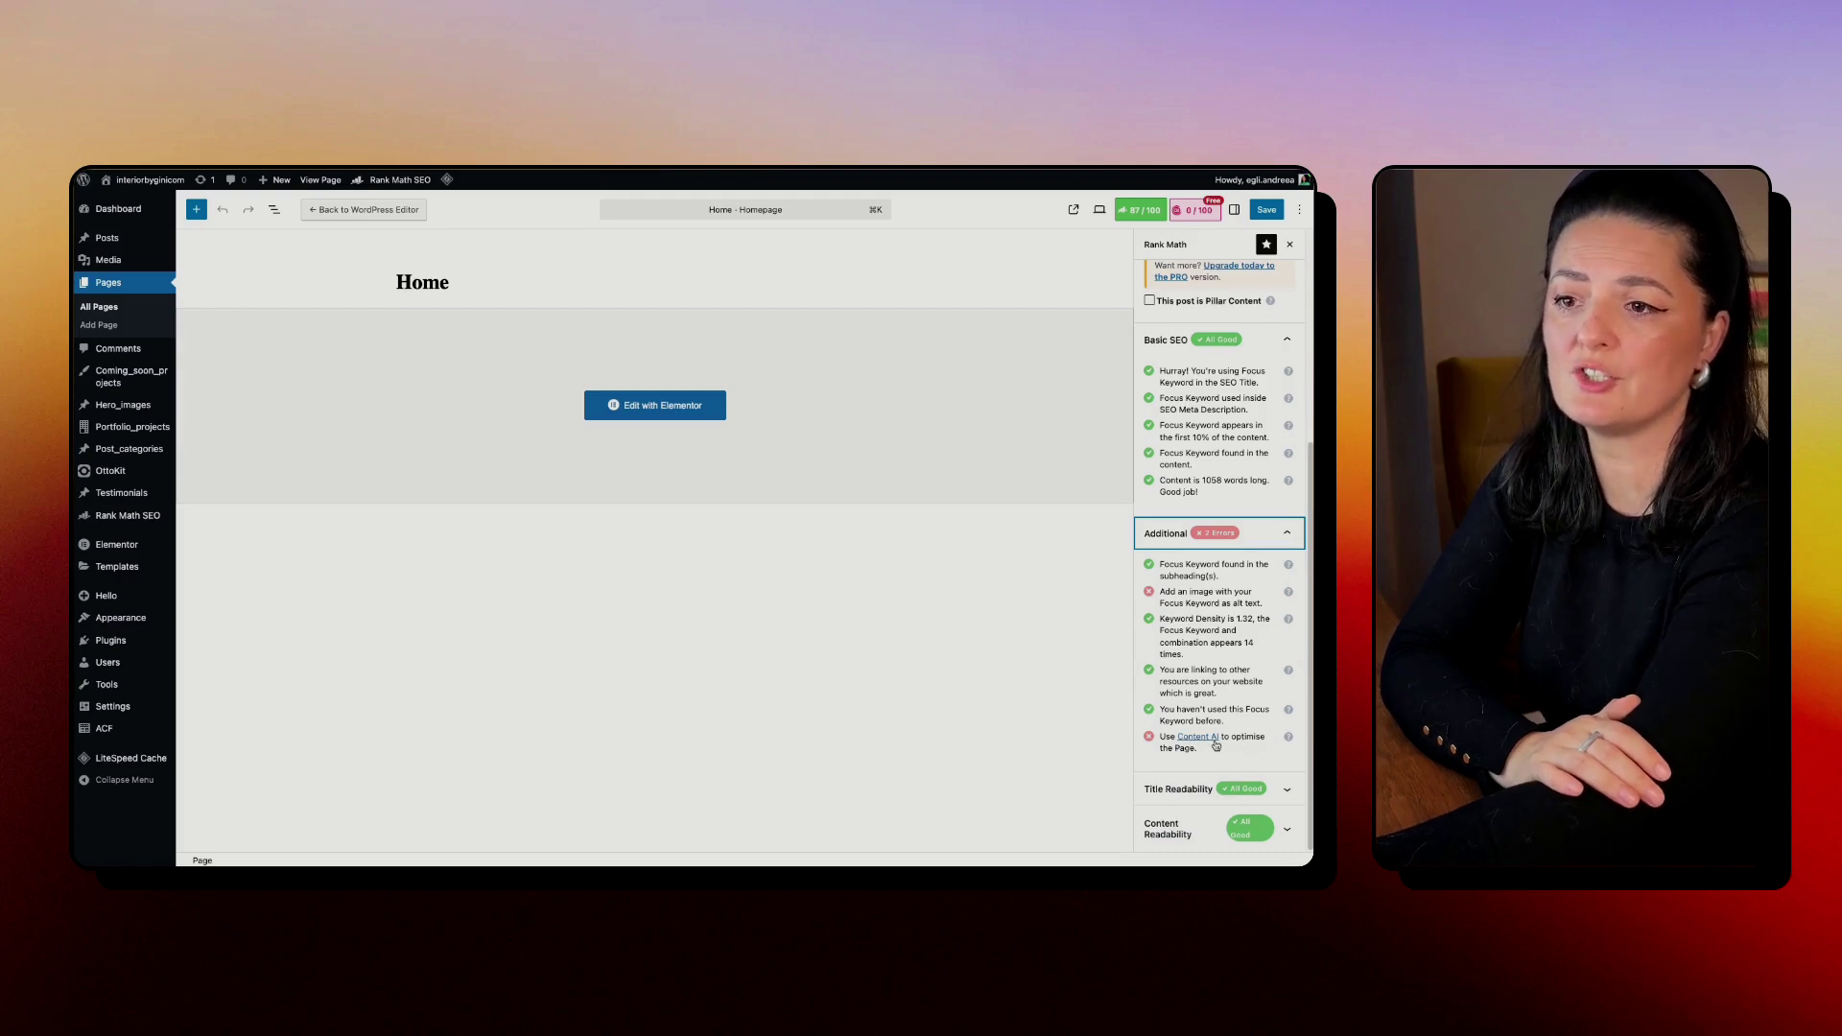
# Step: In Content AI's writing tool, enter the instructions "write an article about fabric and wallpaper" and add the Creative tone
pyautogui.click(1214, 742)
pyautogui.click(1195, 409)
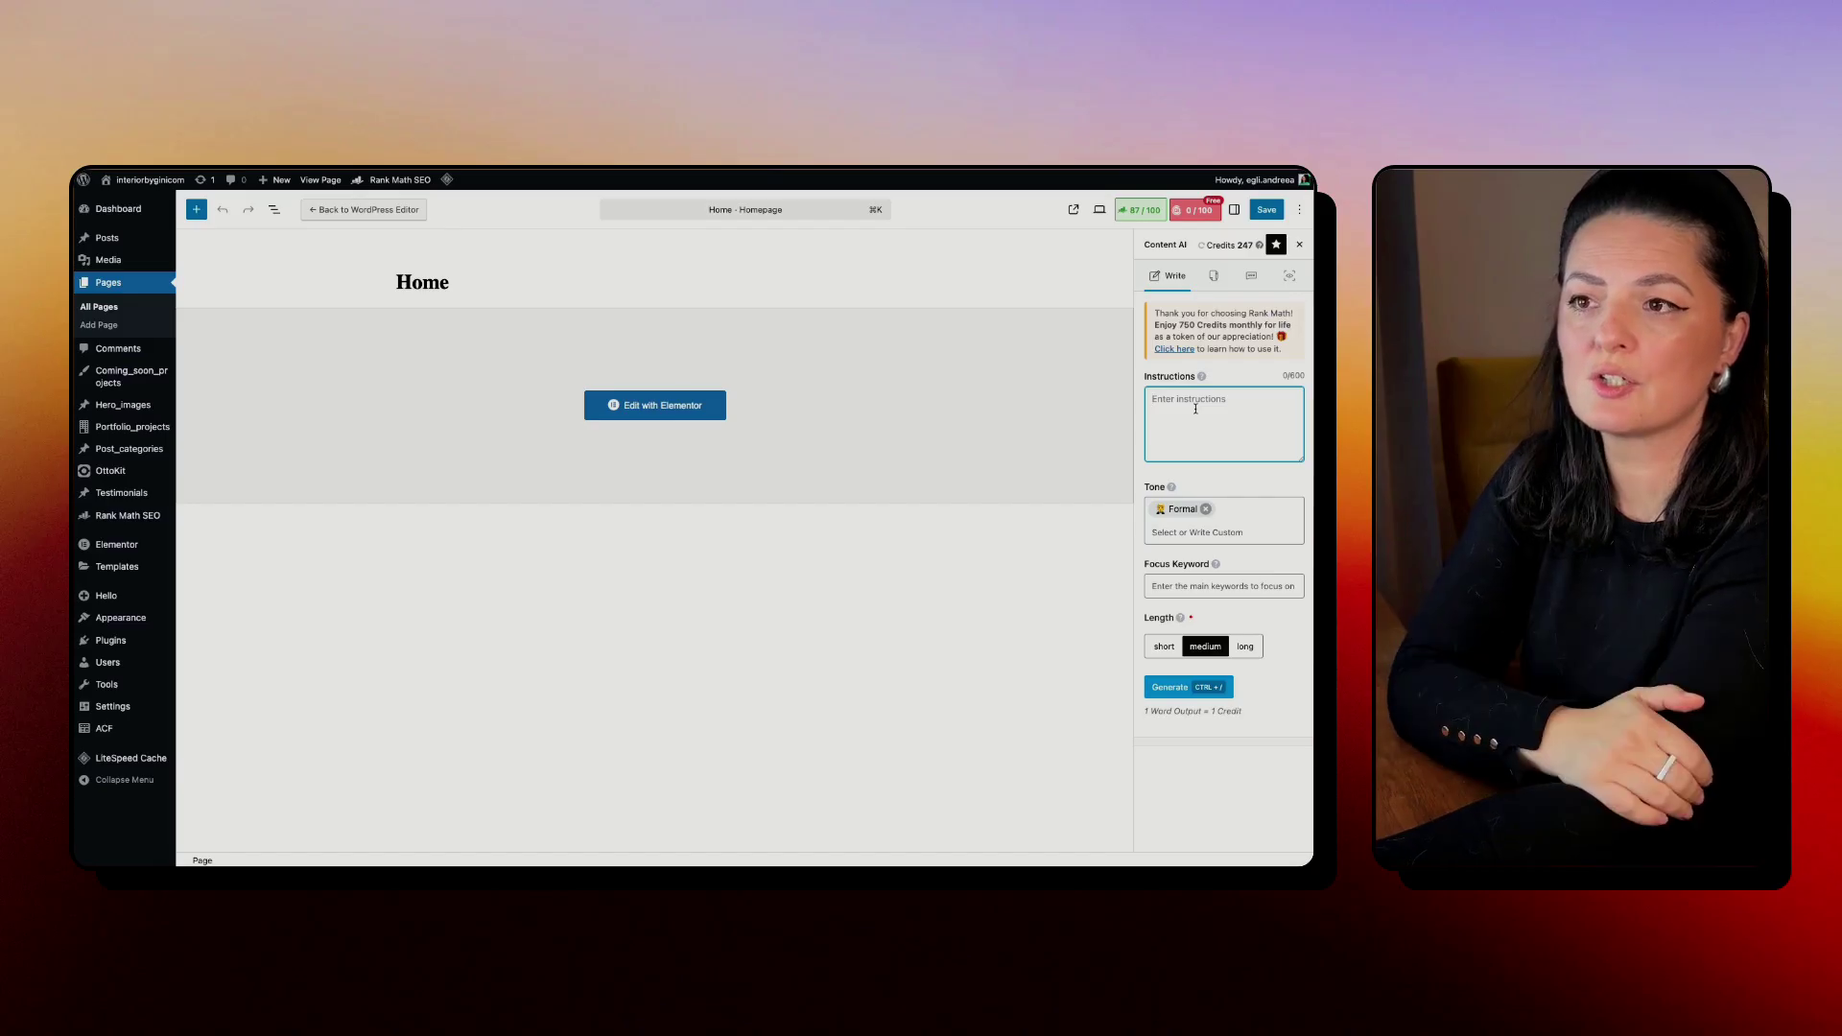
pyautogui.click(1180, 517)
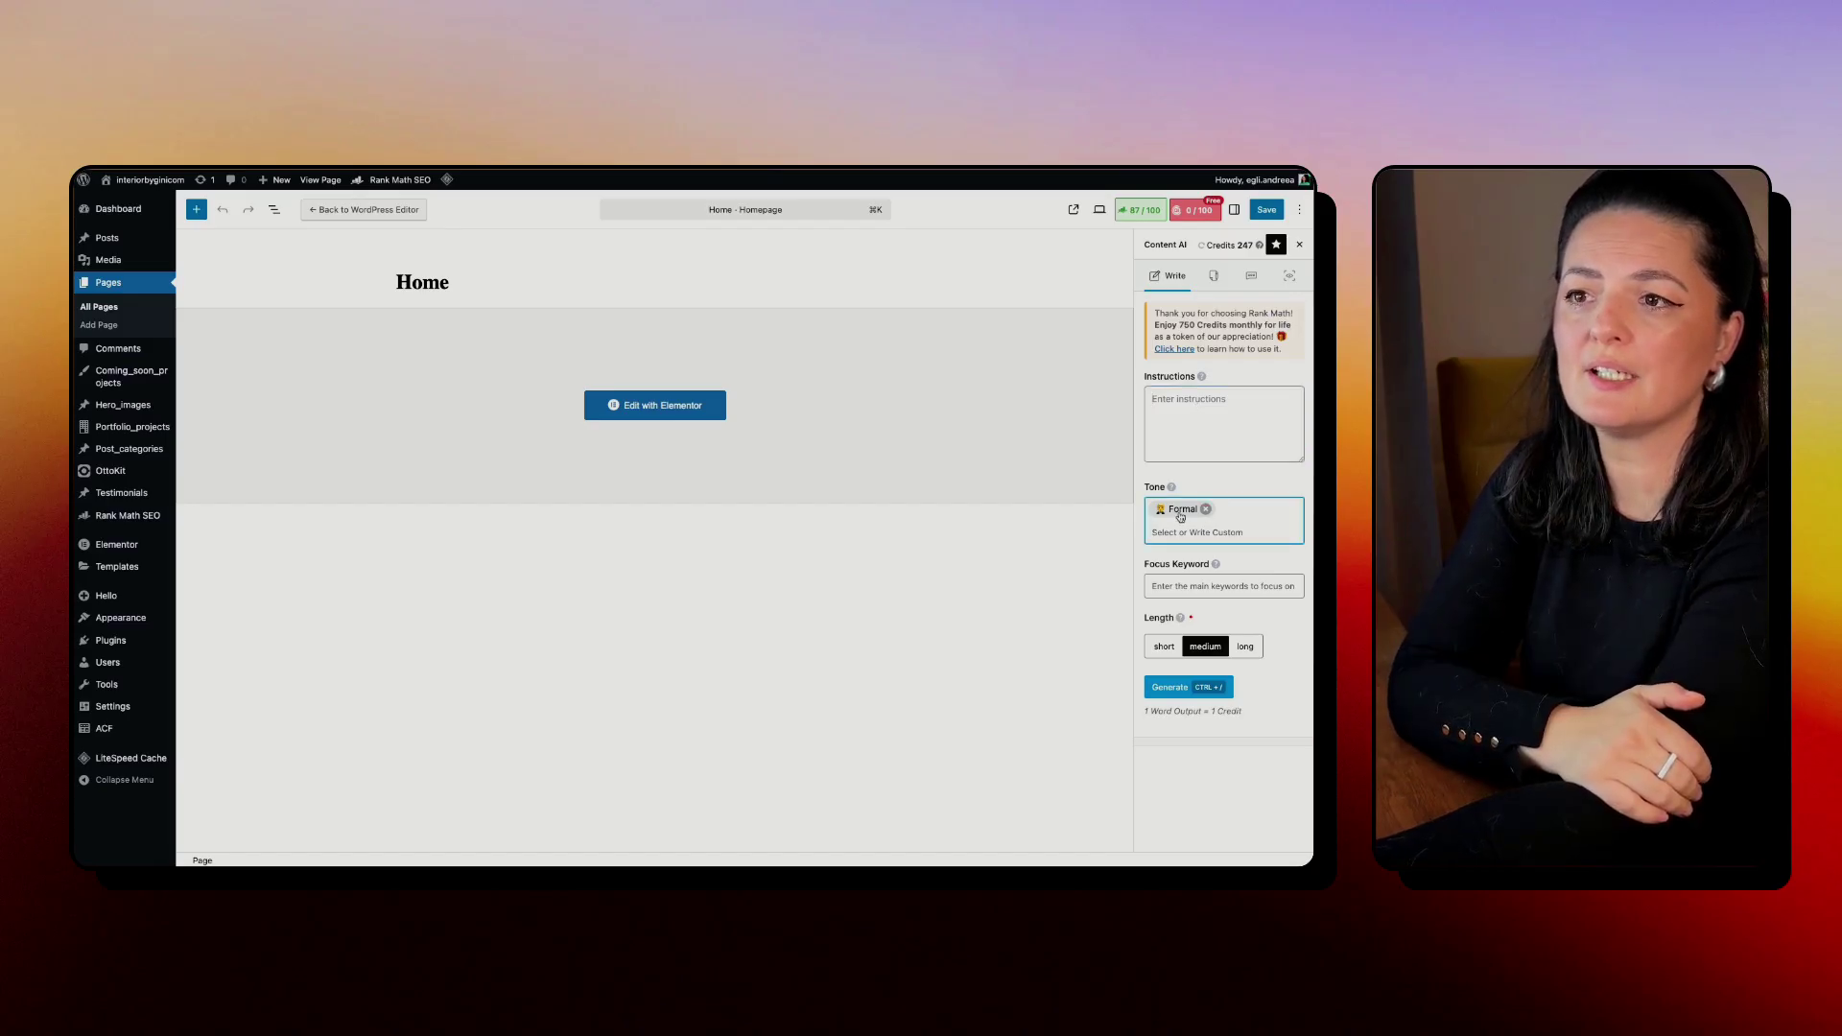
pyautogui.click(1203, 401)
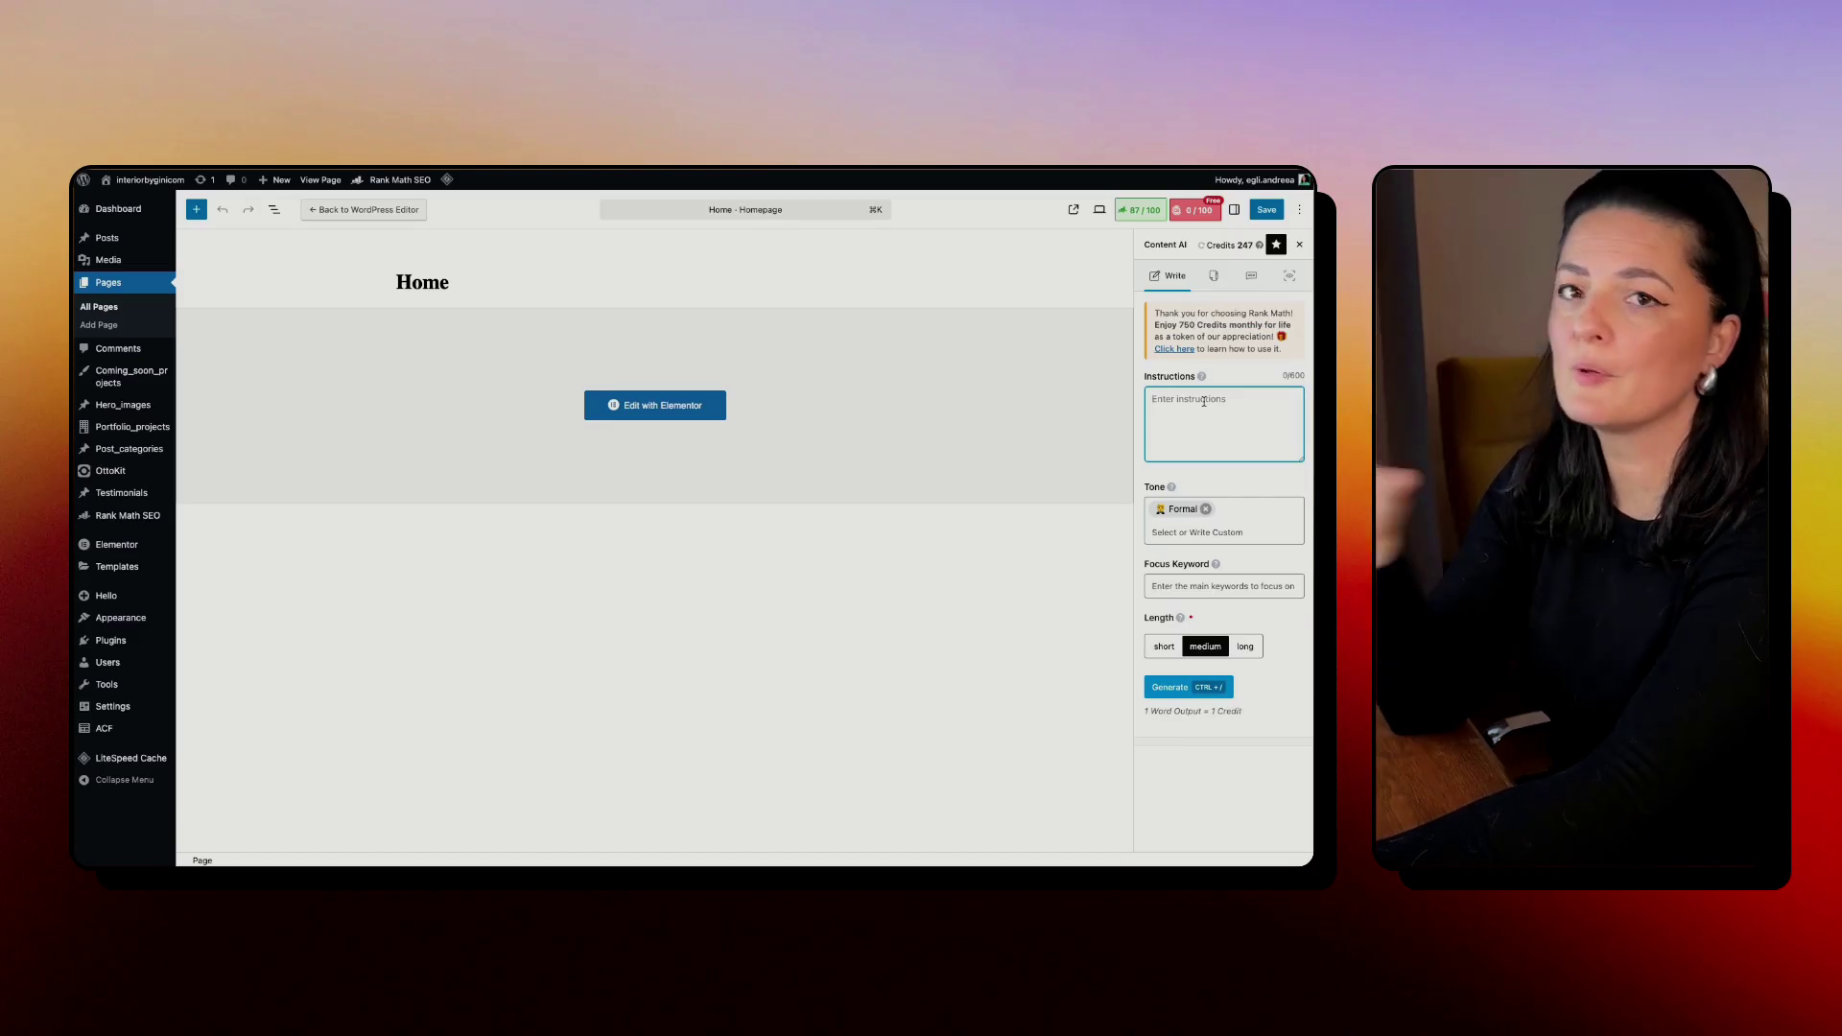
pyautogui.write('write a')
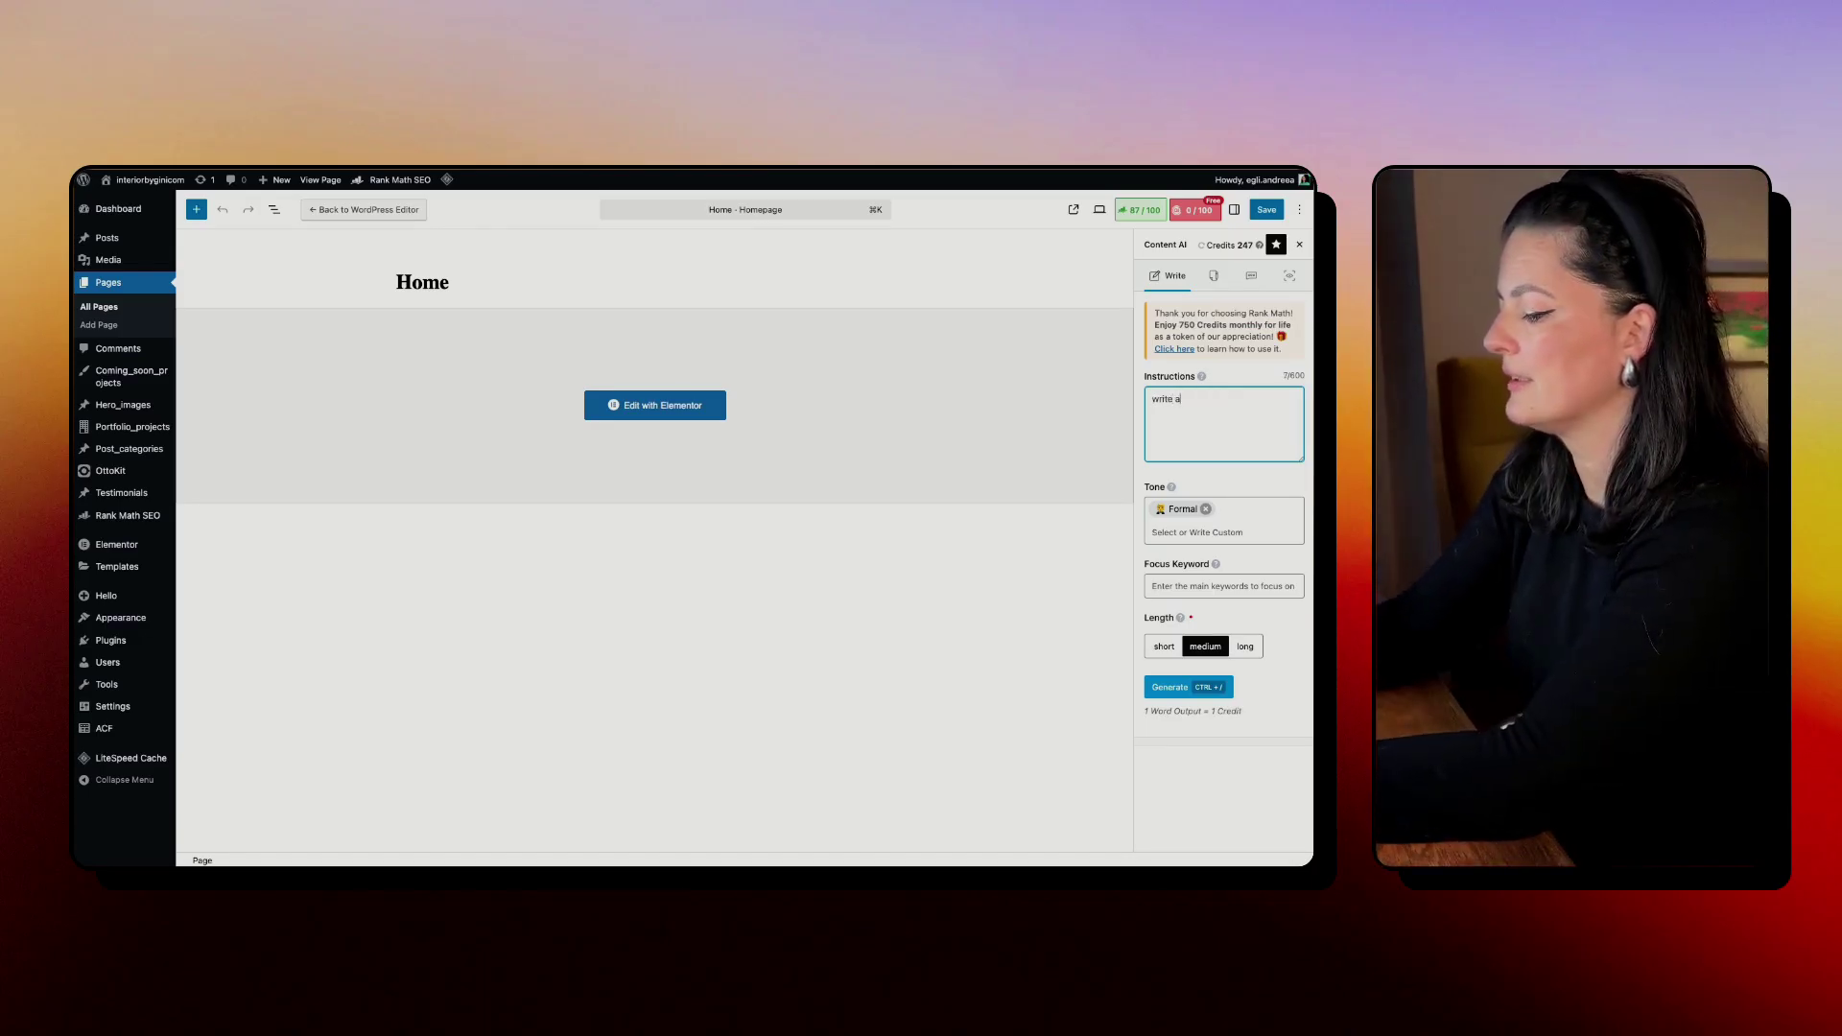
pyautogui.write('n article abo')
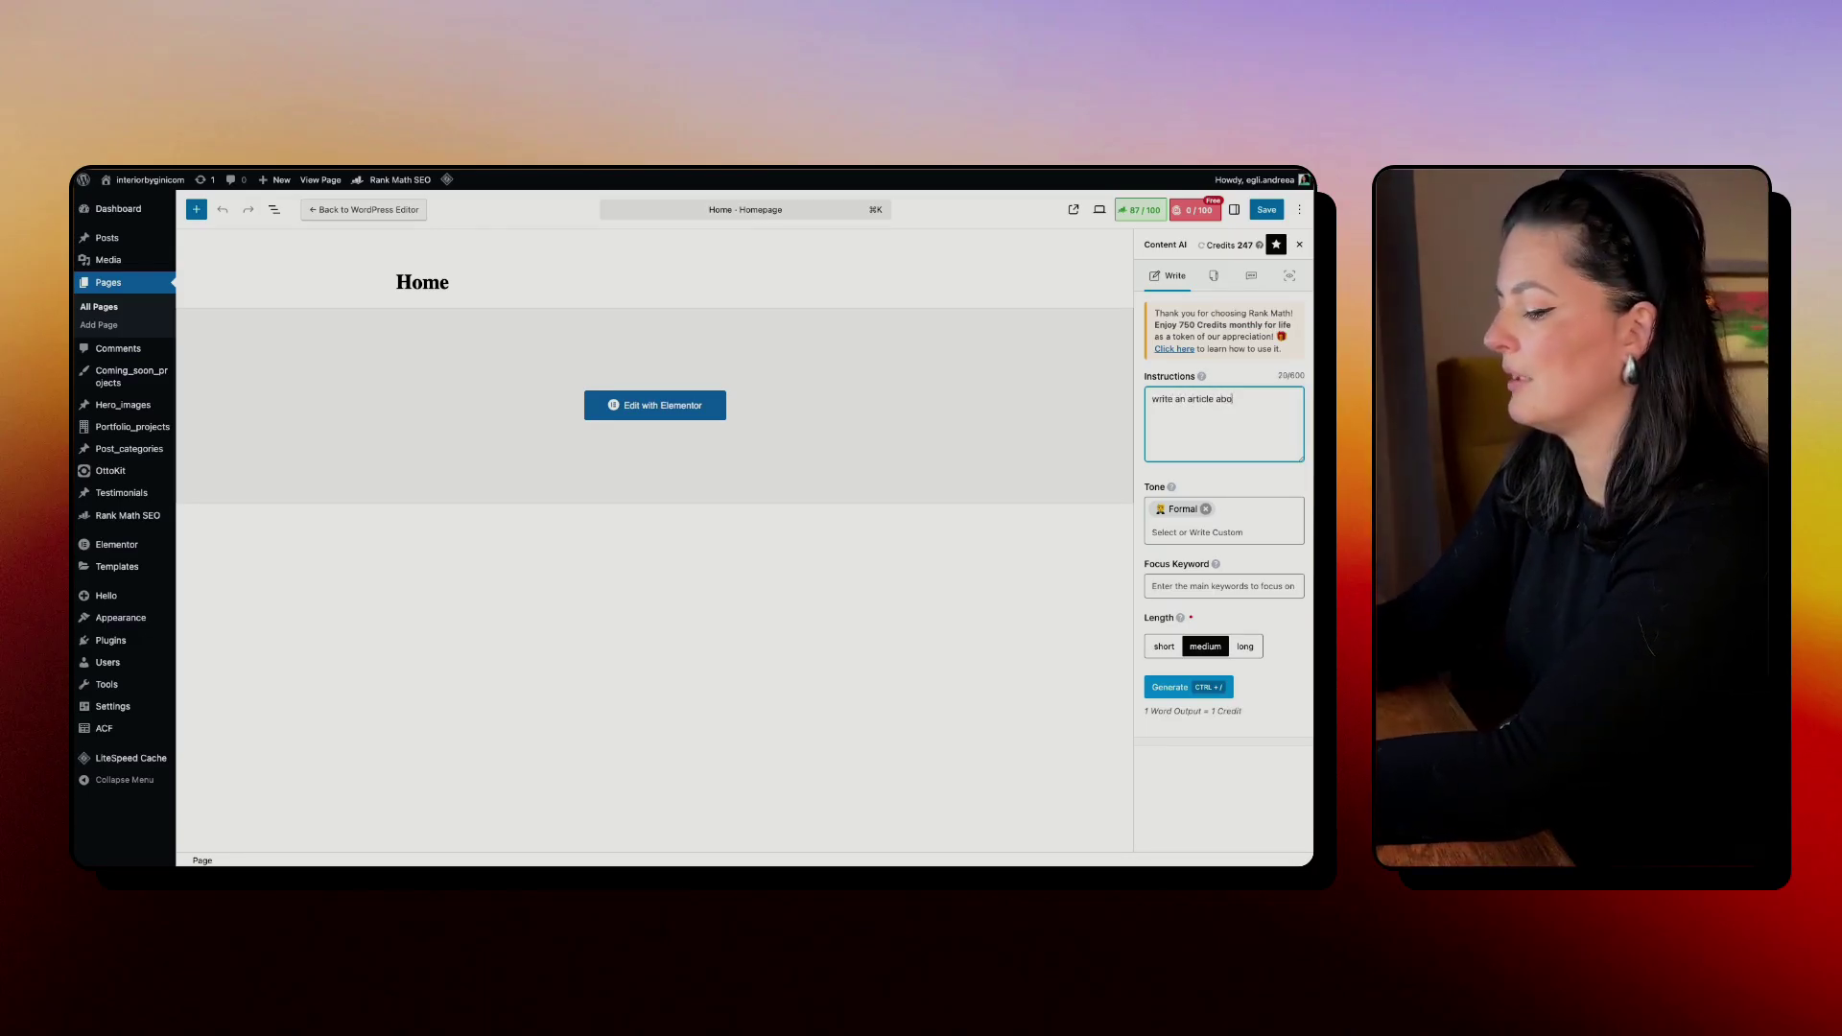
pyautogui.write('ut fabric and wallpaper')
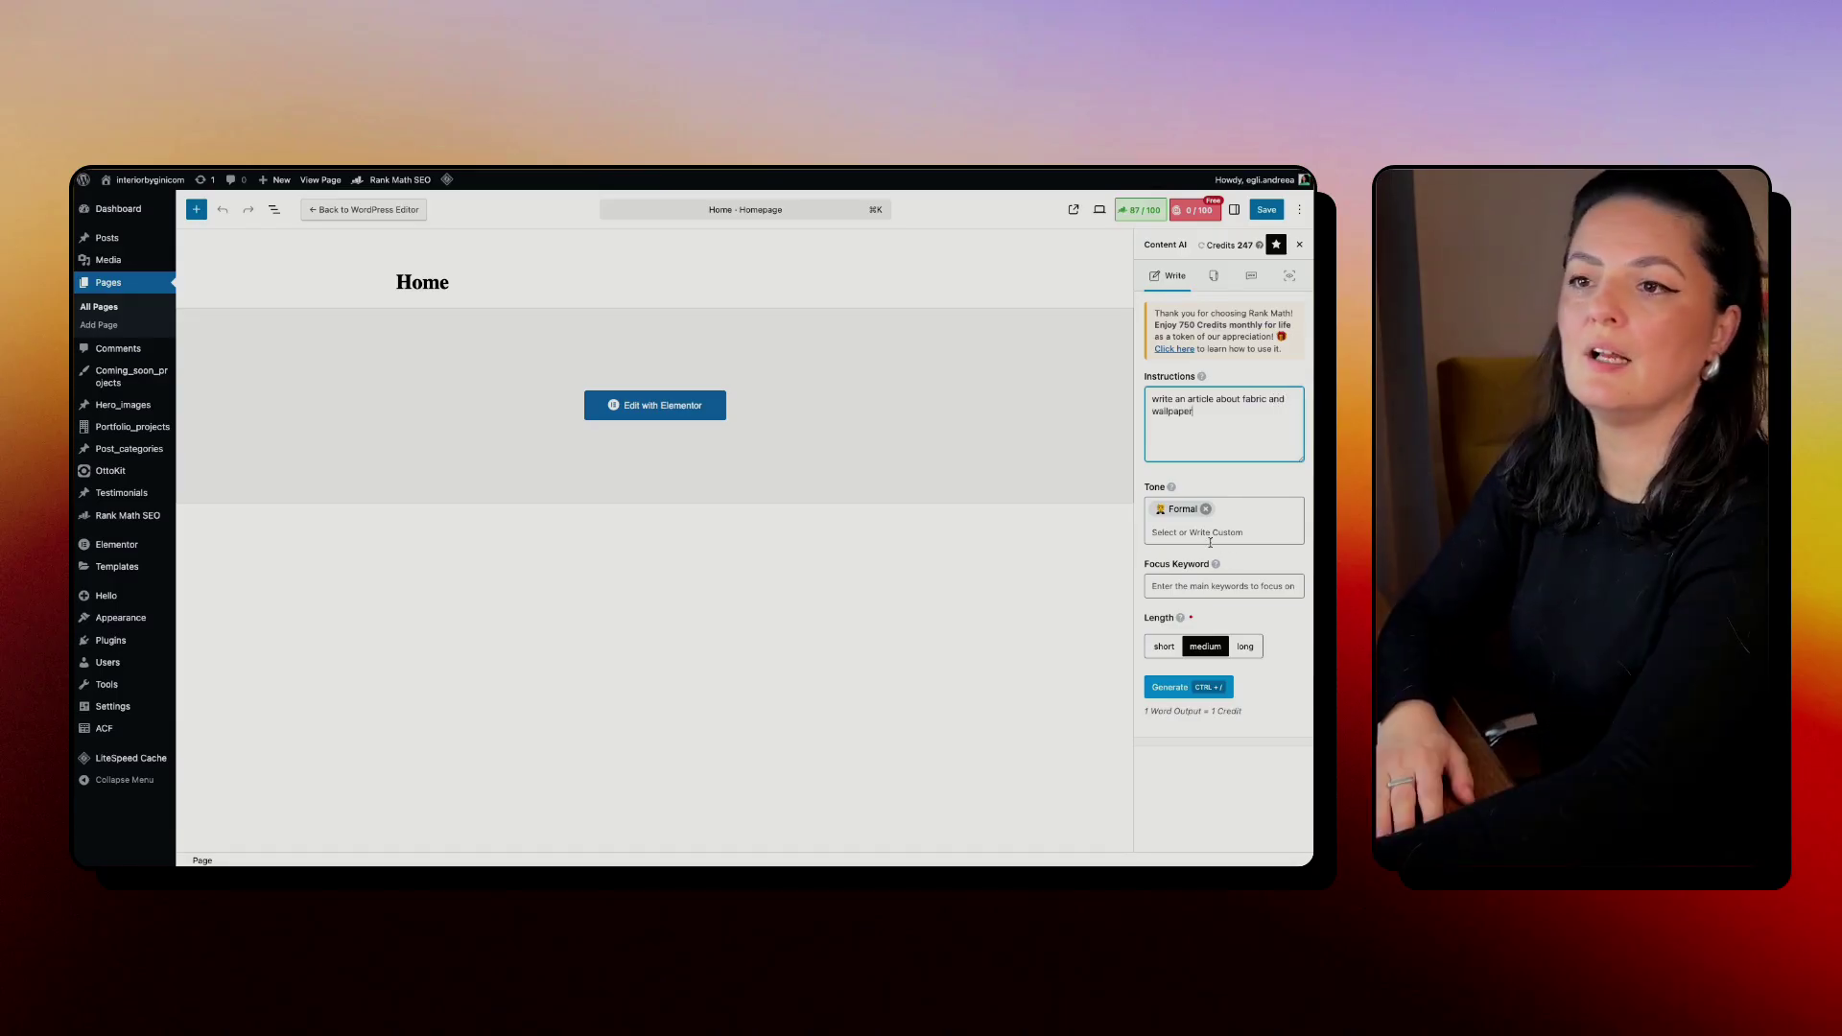
pyautogui.click(1223, 532)
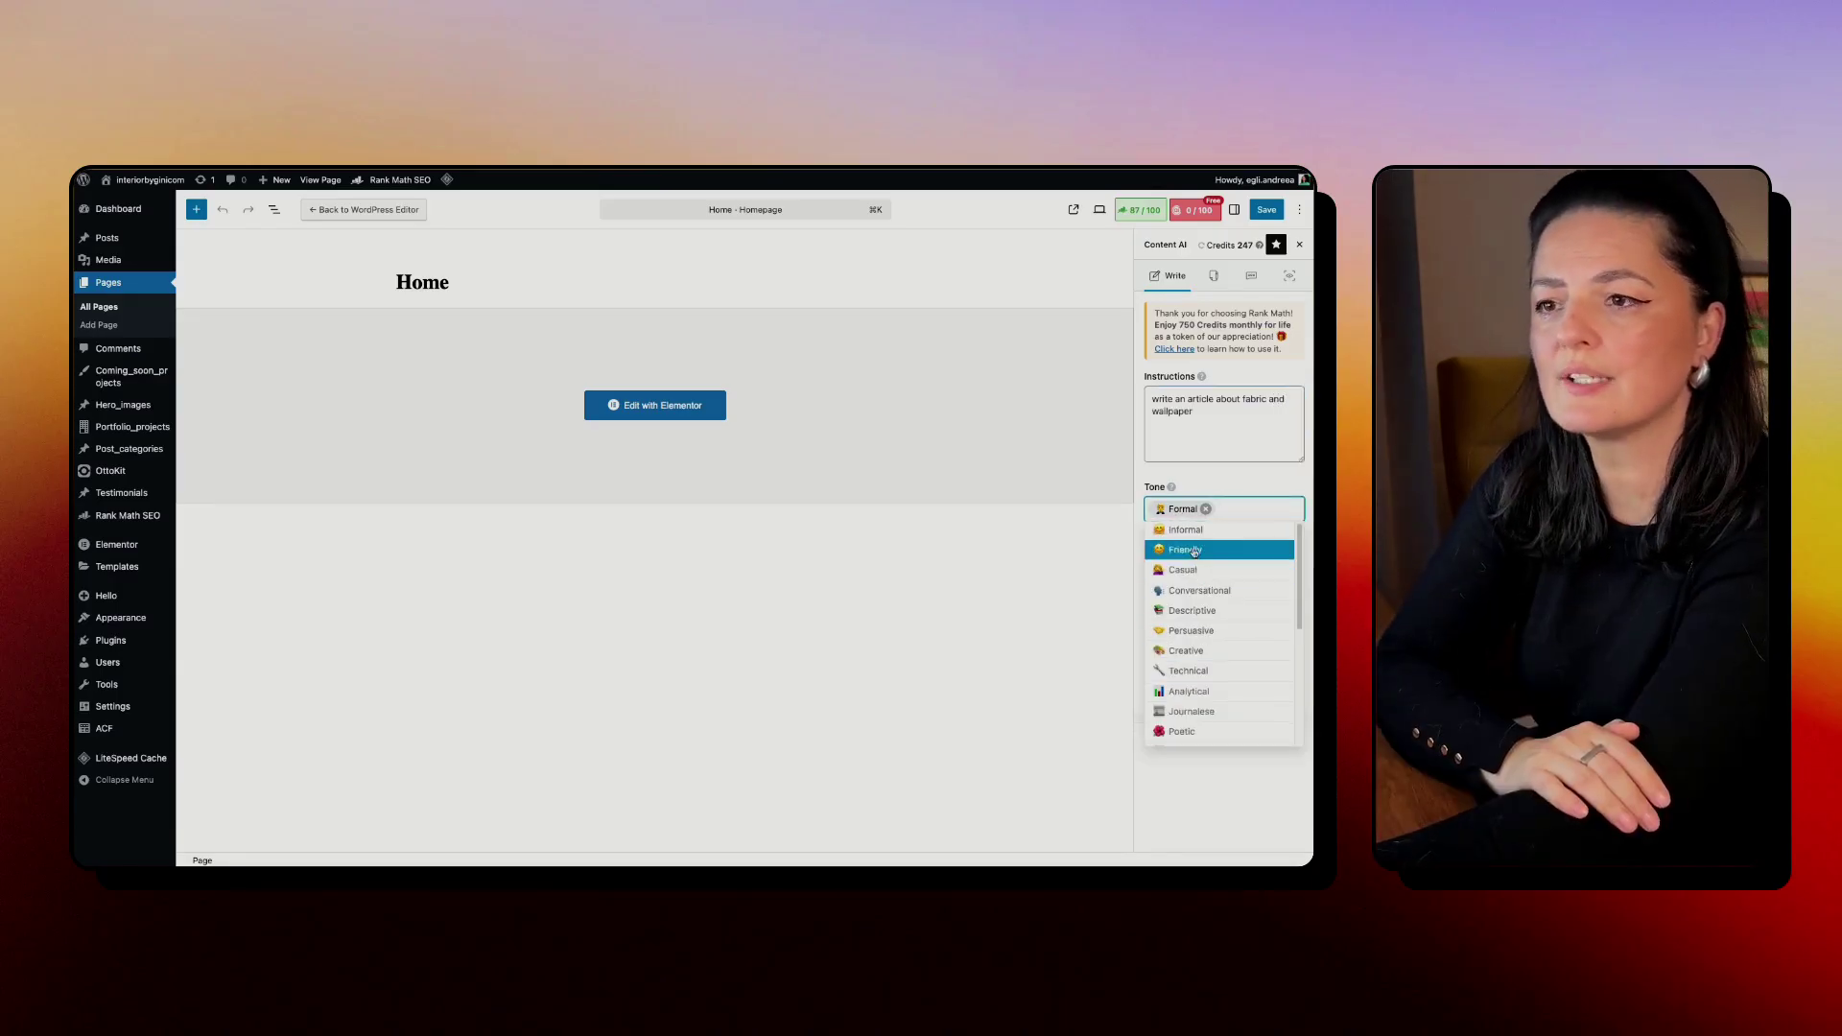
pyautogui.click(1196, 656)
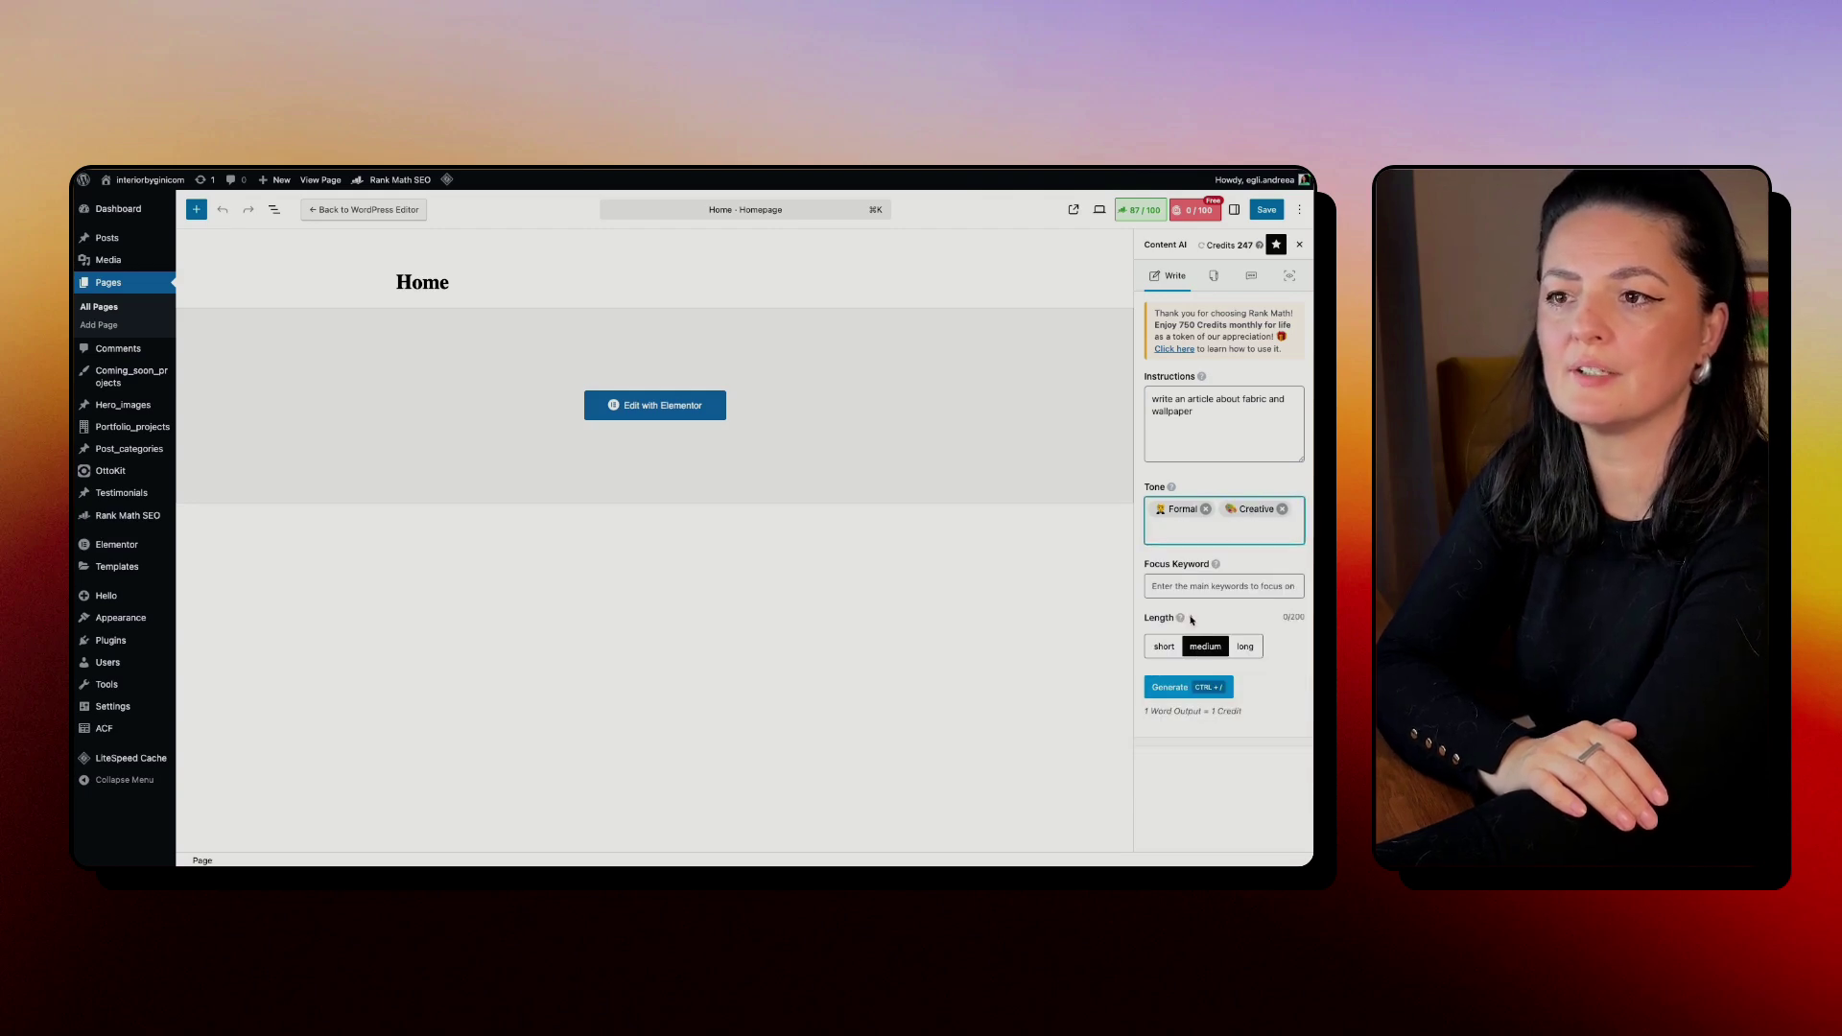
# Step: Add the article's focus keywords "interior design", "interior styling" and "home europe", and generate the article at medium length
pyautogui.click(1153, 585)
pyautogui.write('interior design')
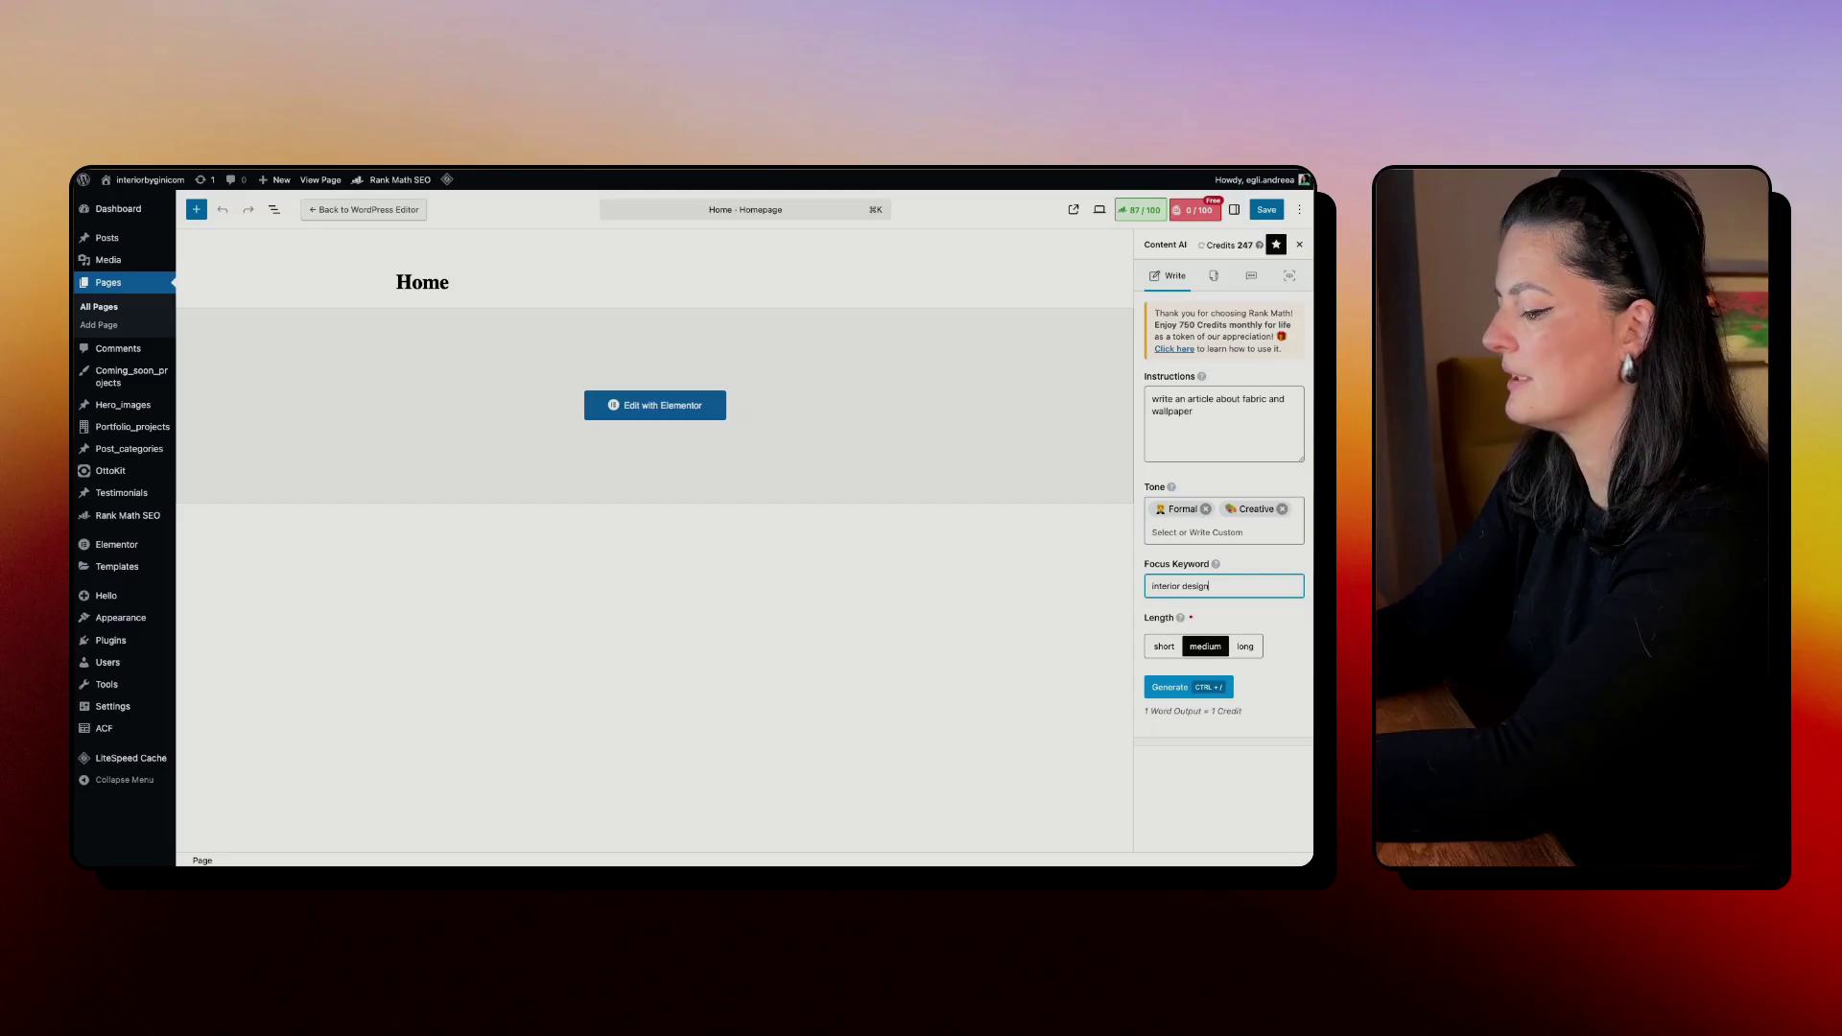
pyautogui.press('Return')
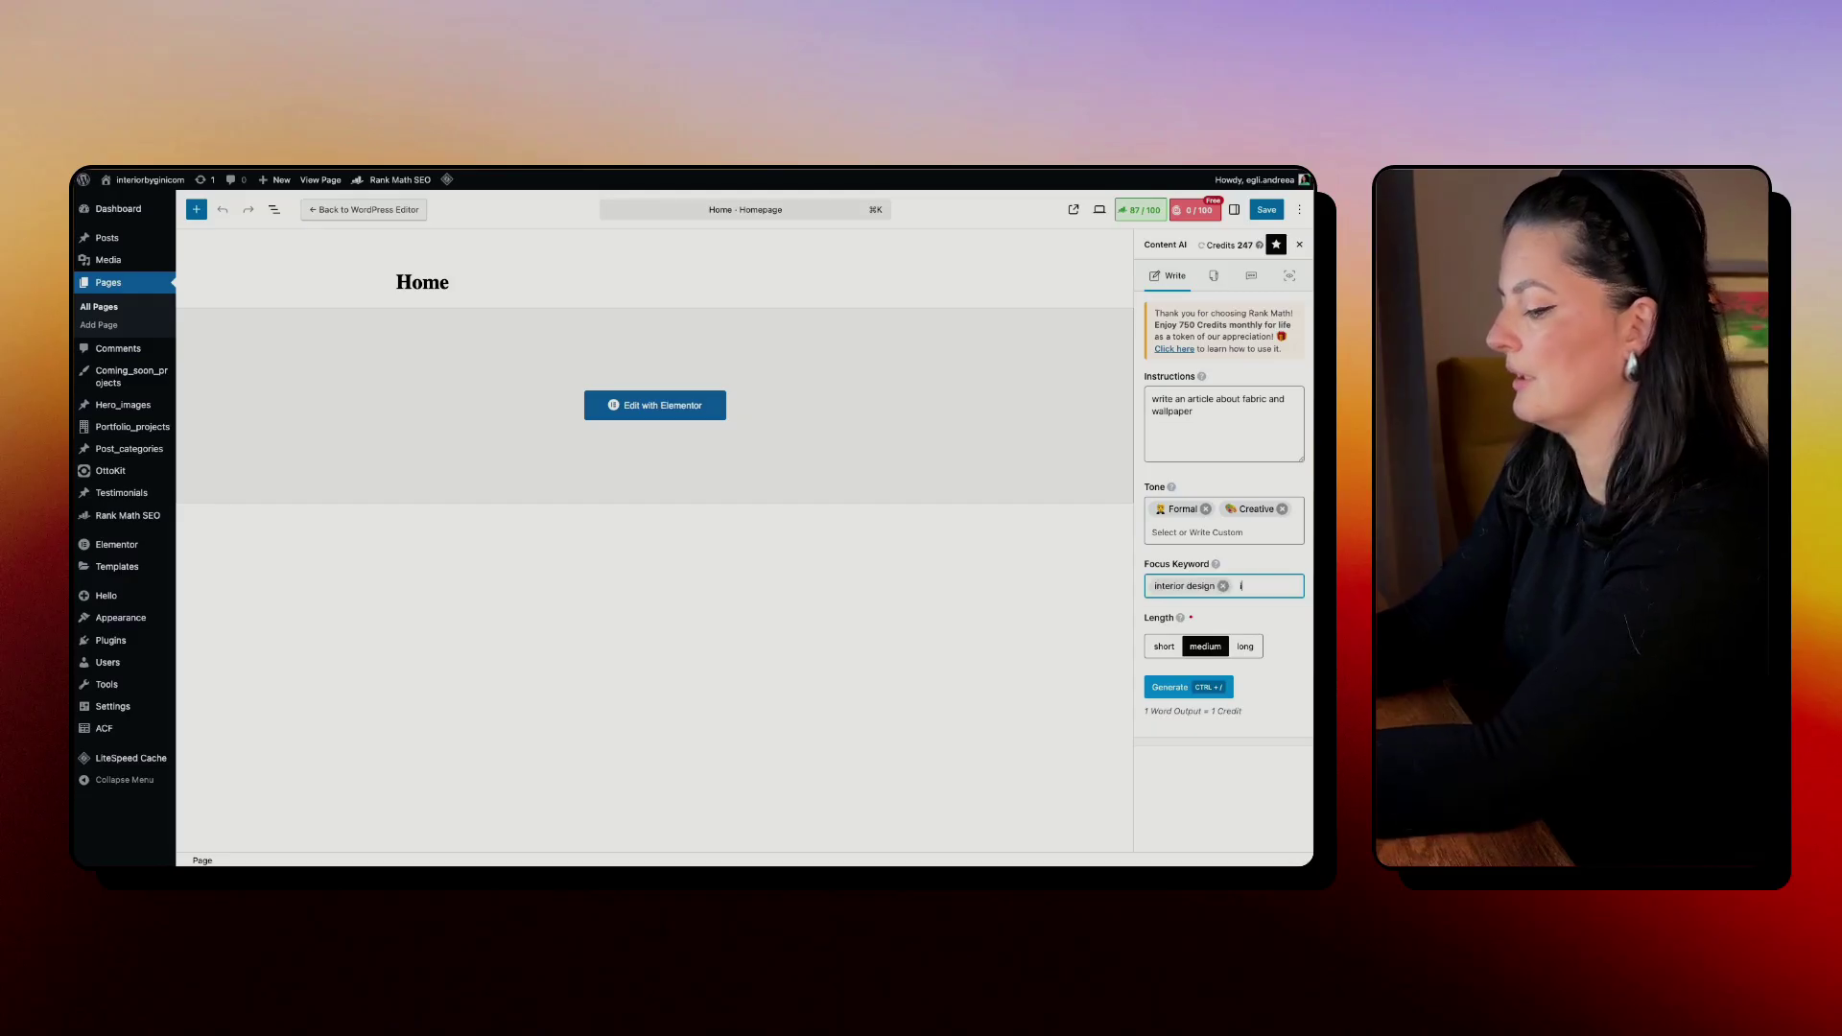
pyautogui.write('interior styling')
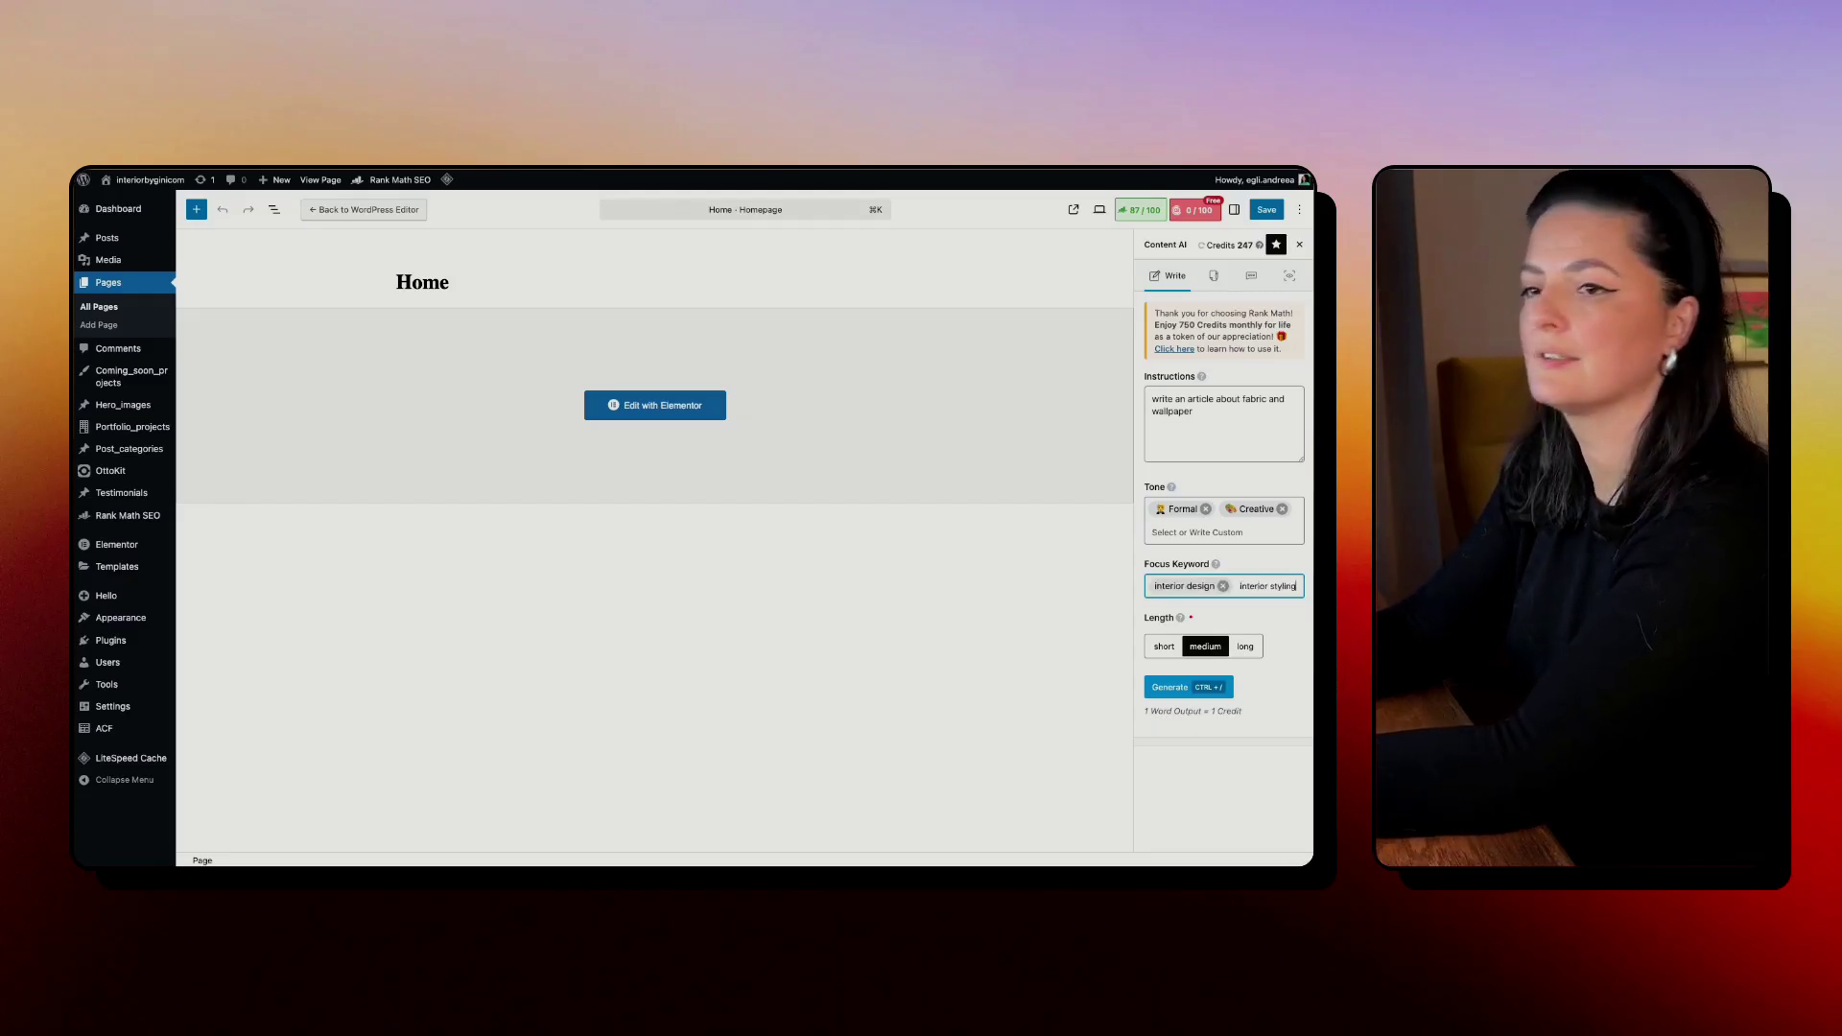
pyautogui.press('Return')
pyautogui.write('home europe')
pyautogui.press('Return')
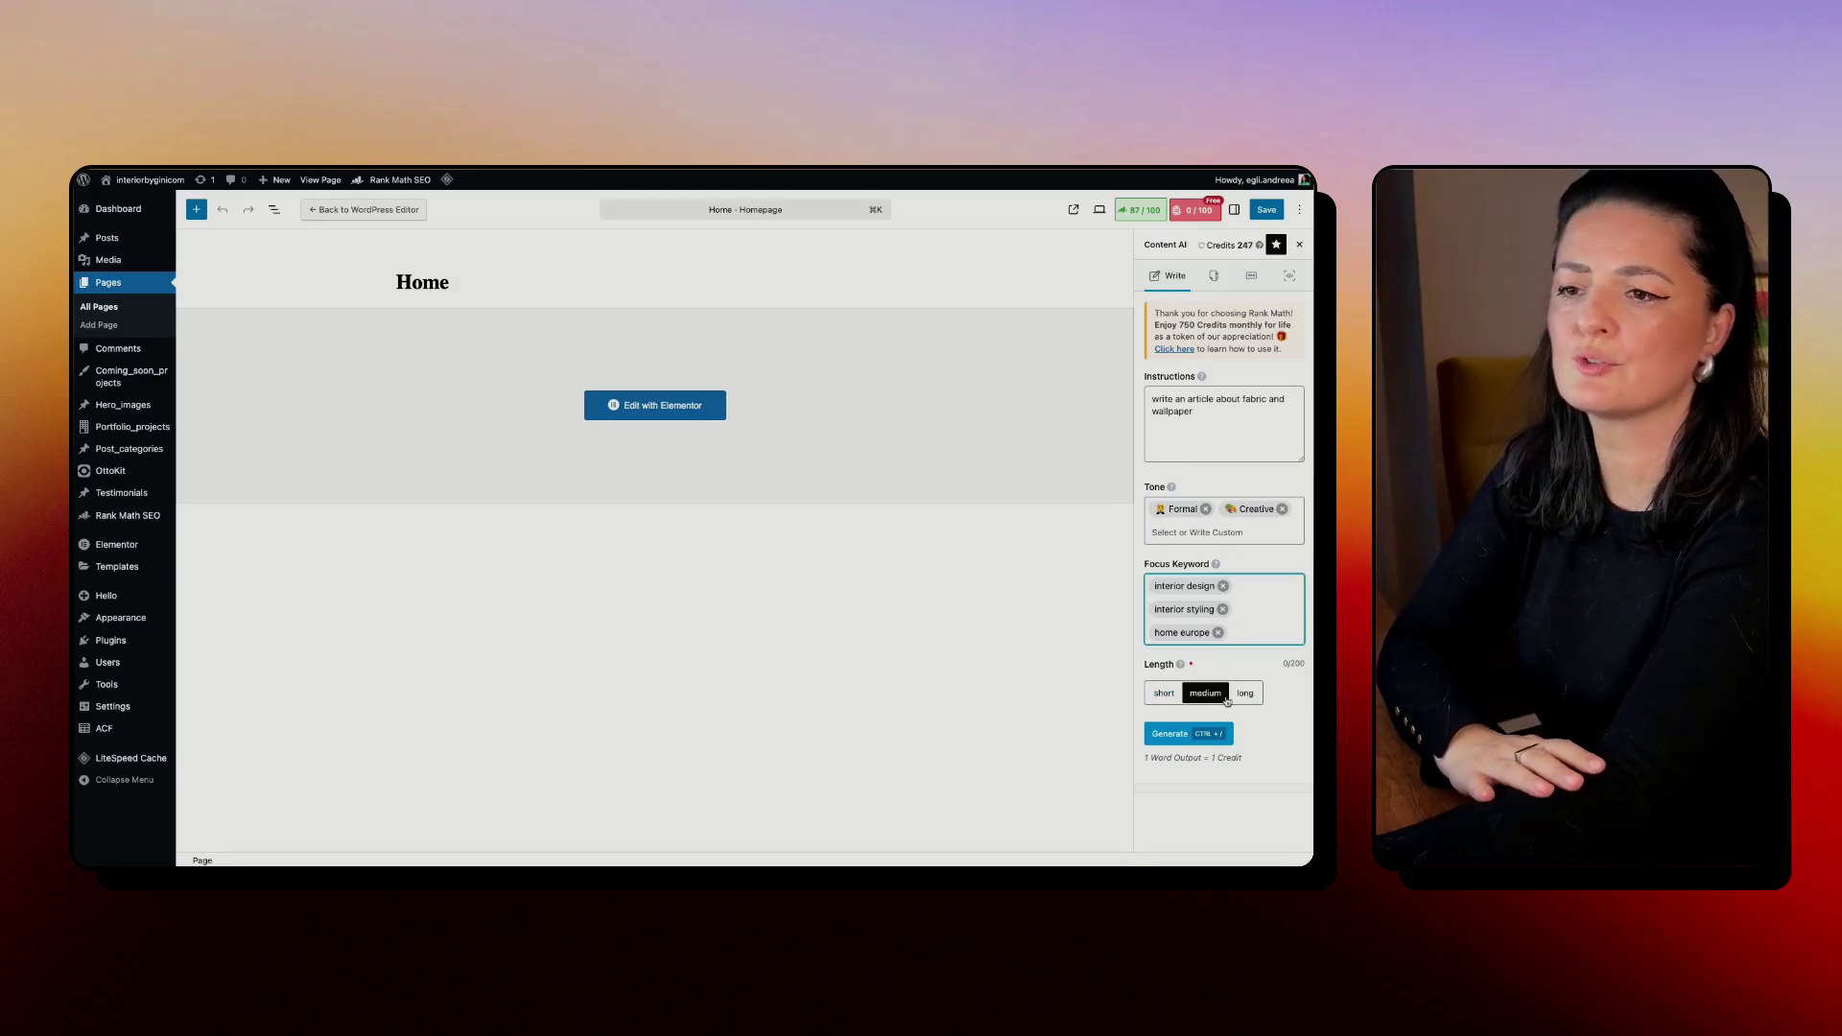
pyautogui.click(1185, 735)
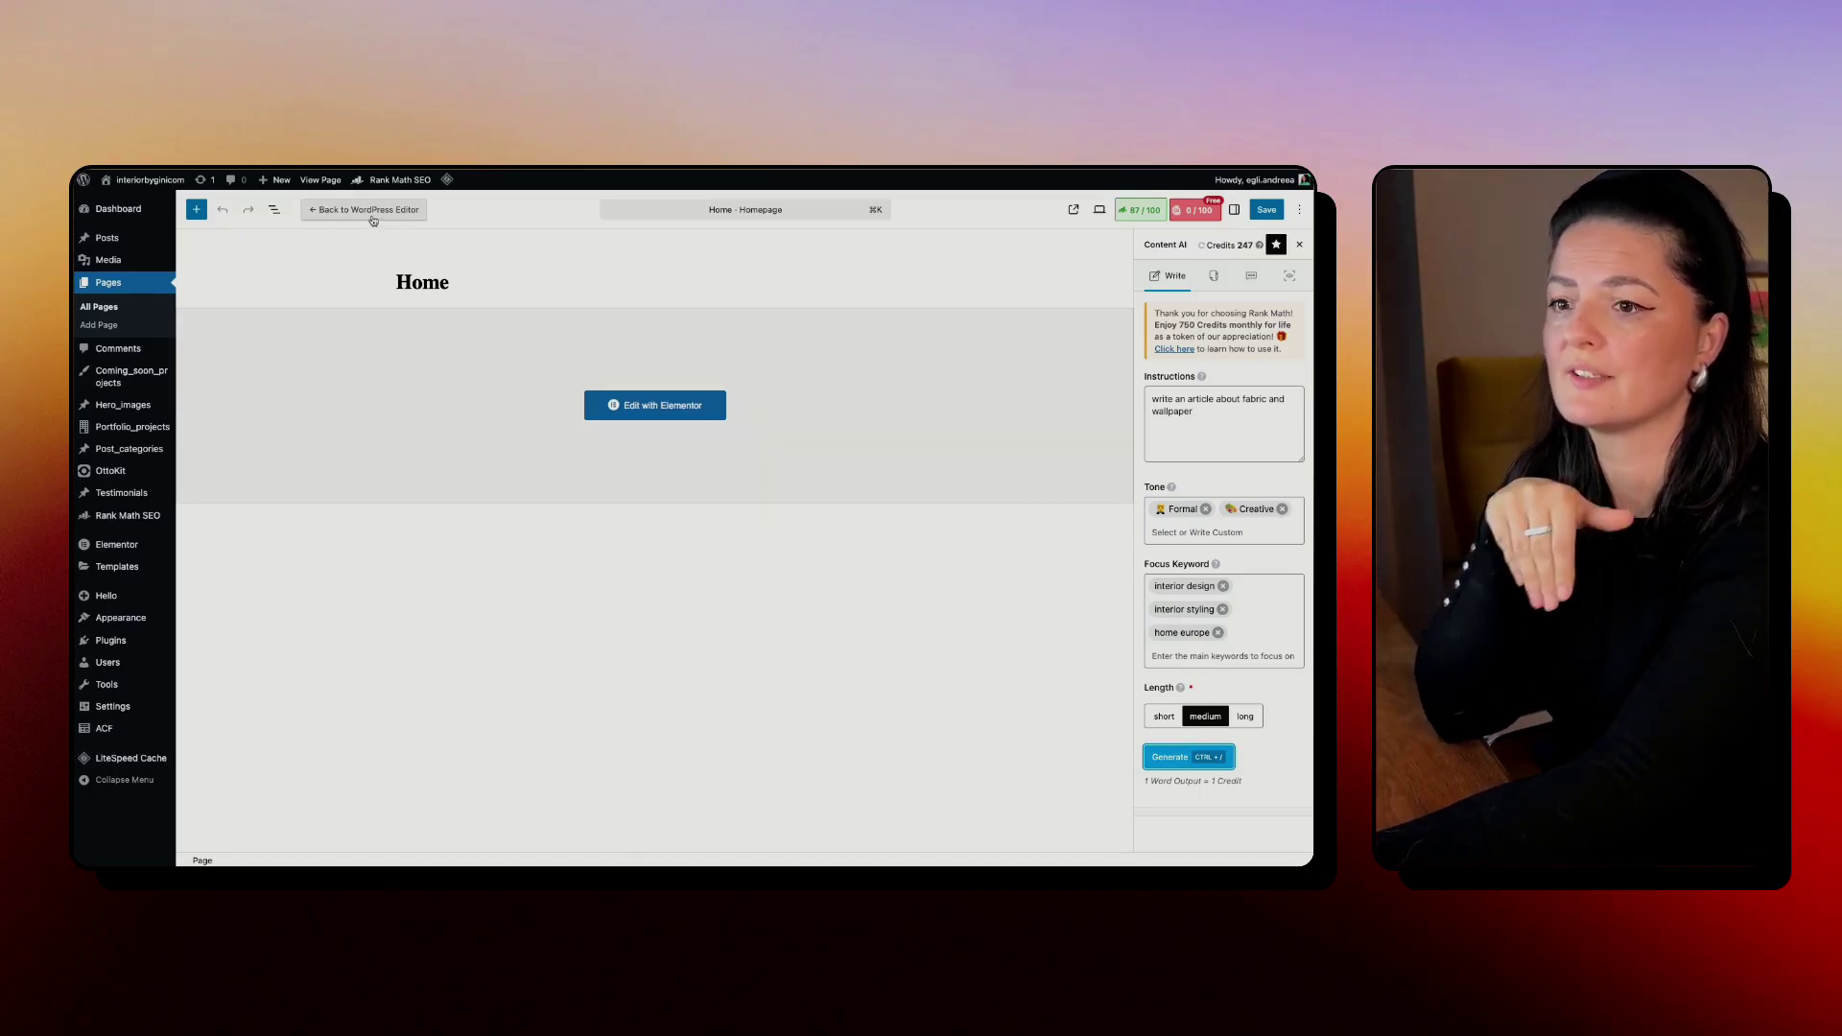
# Step: Switch the Home page back to the WordPress editor, generate the Content AI text there, and save the page
pyautogui.click(373, 211)
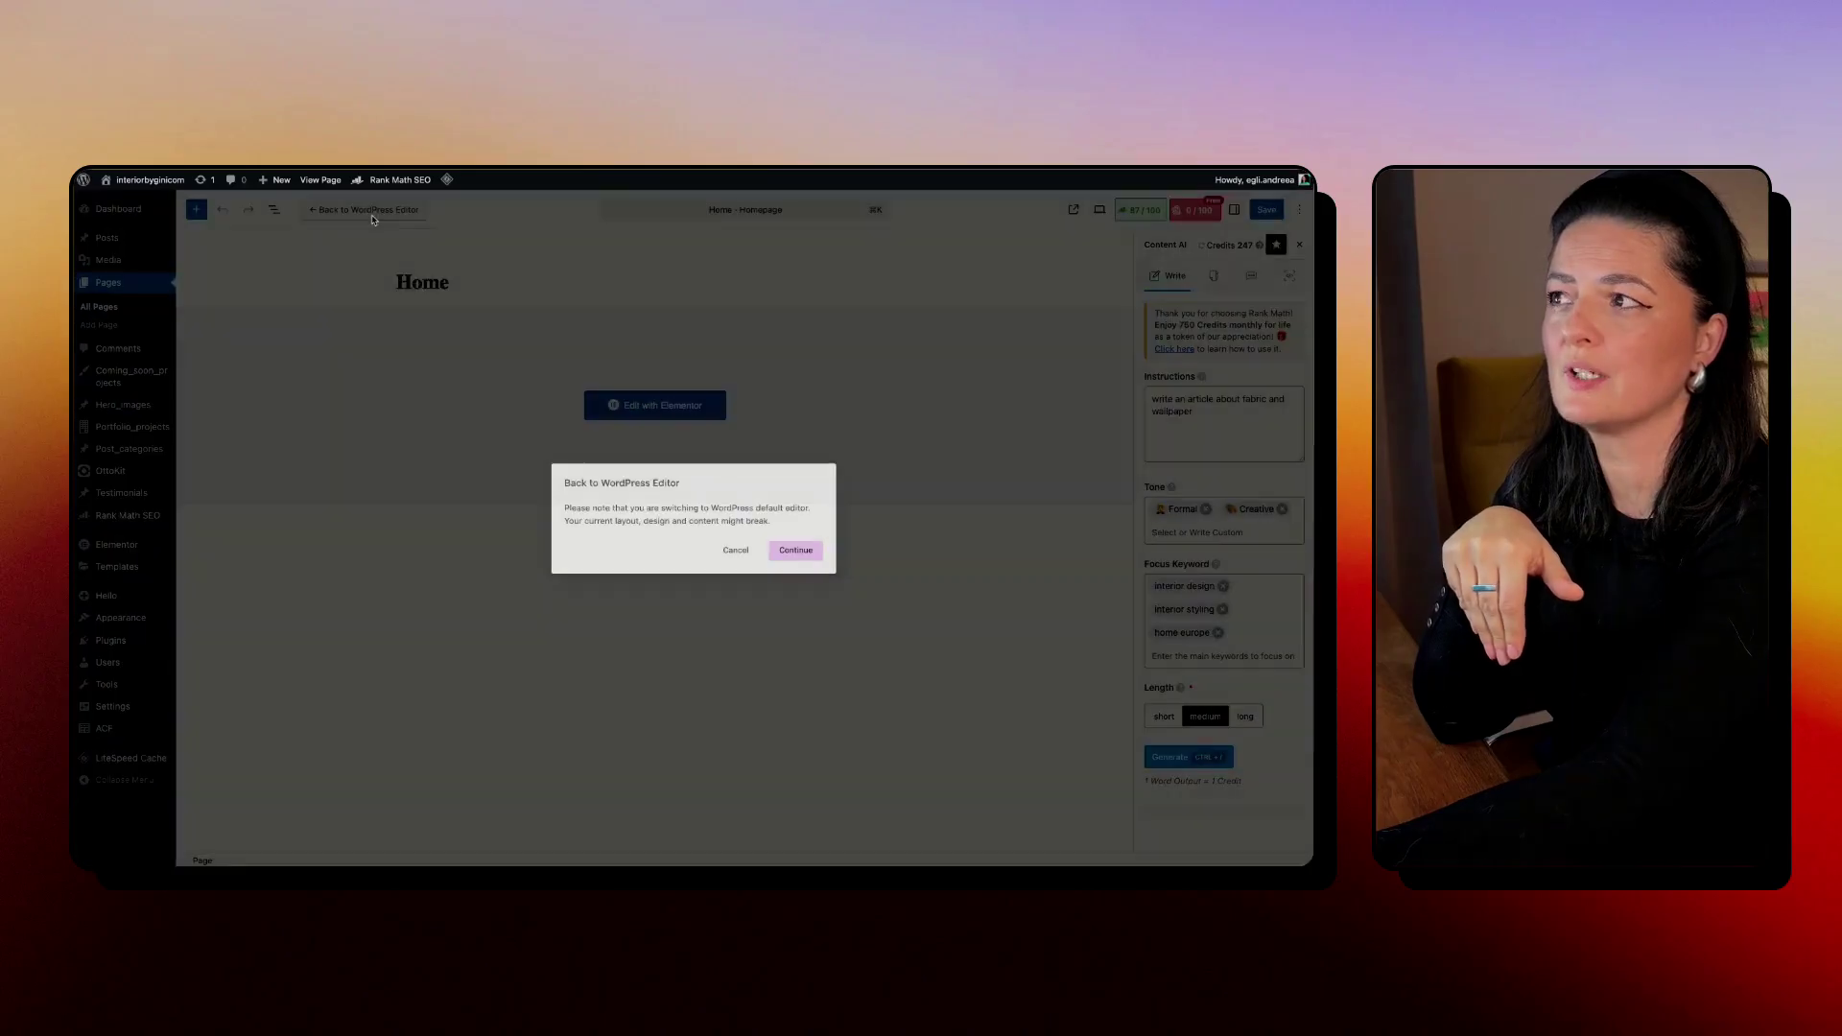
pyautogui.click(796, 550)
pyautogui.click(1189, 756)
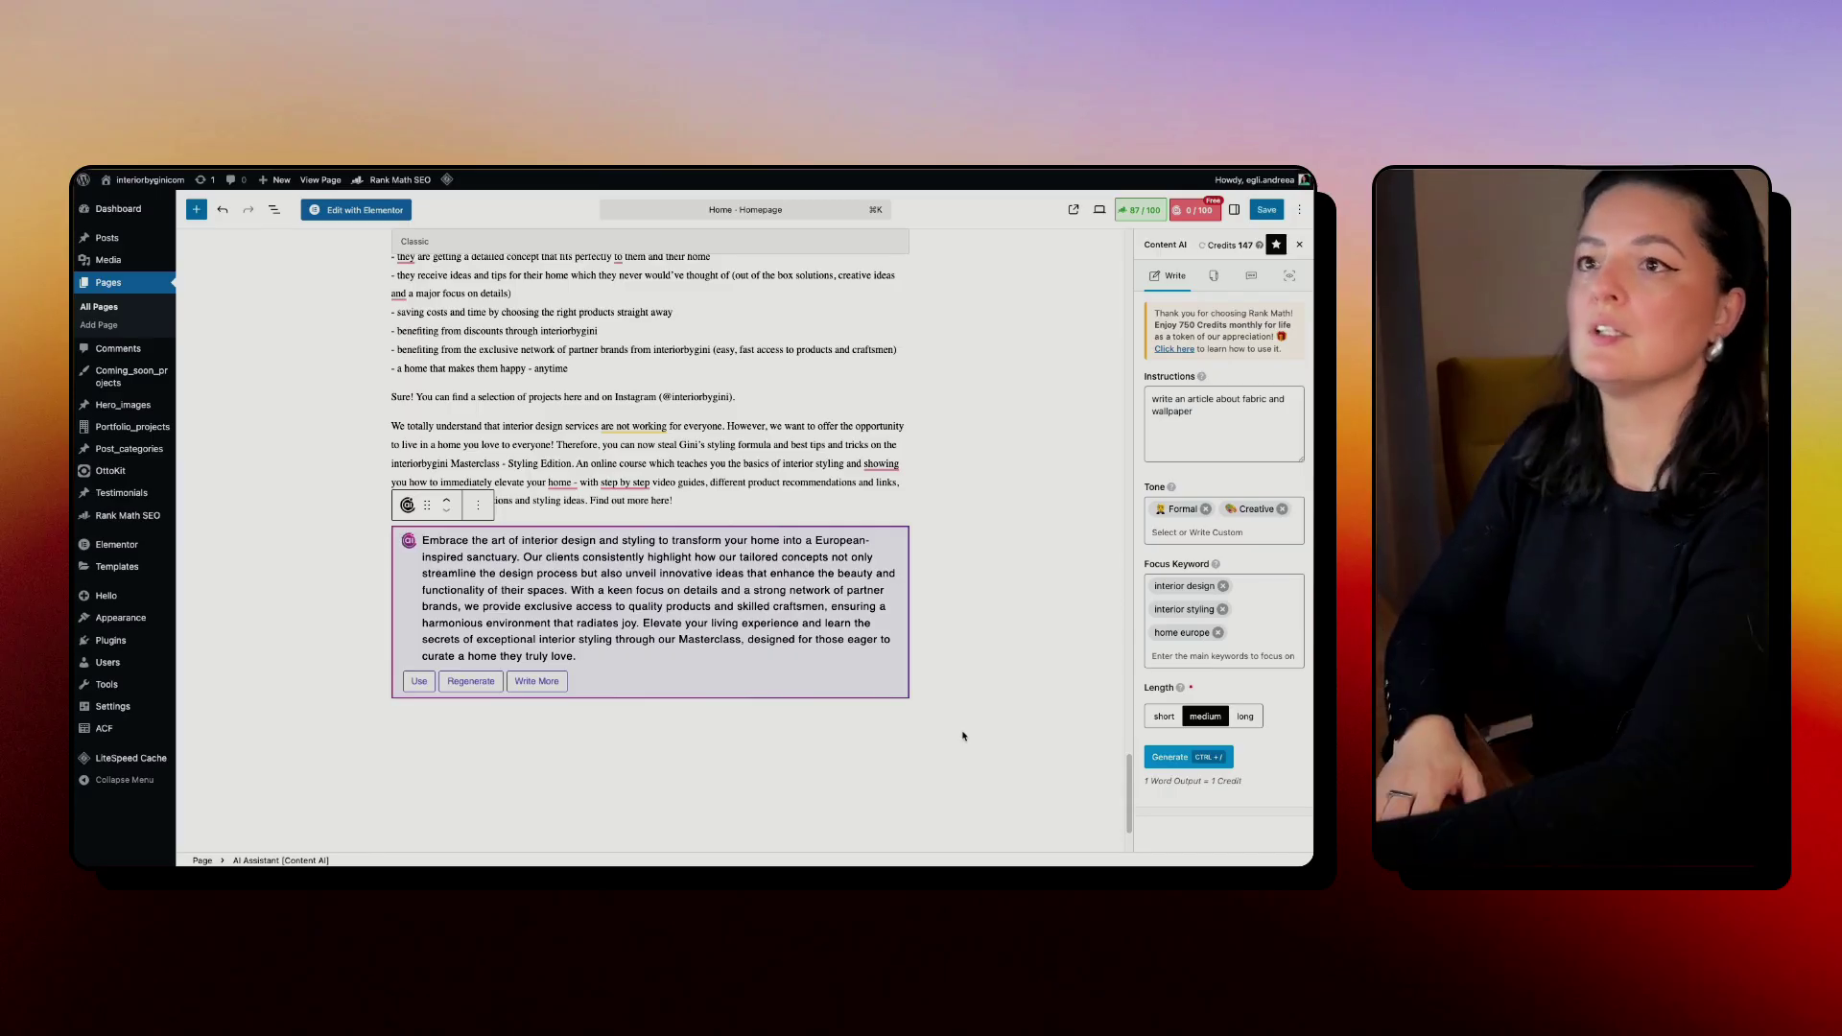
pyautogui.click(1264, 211)
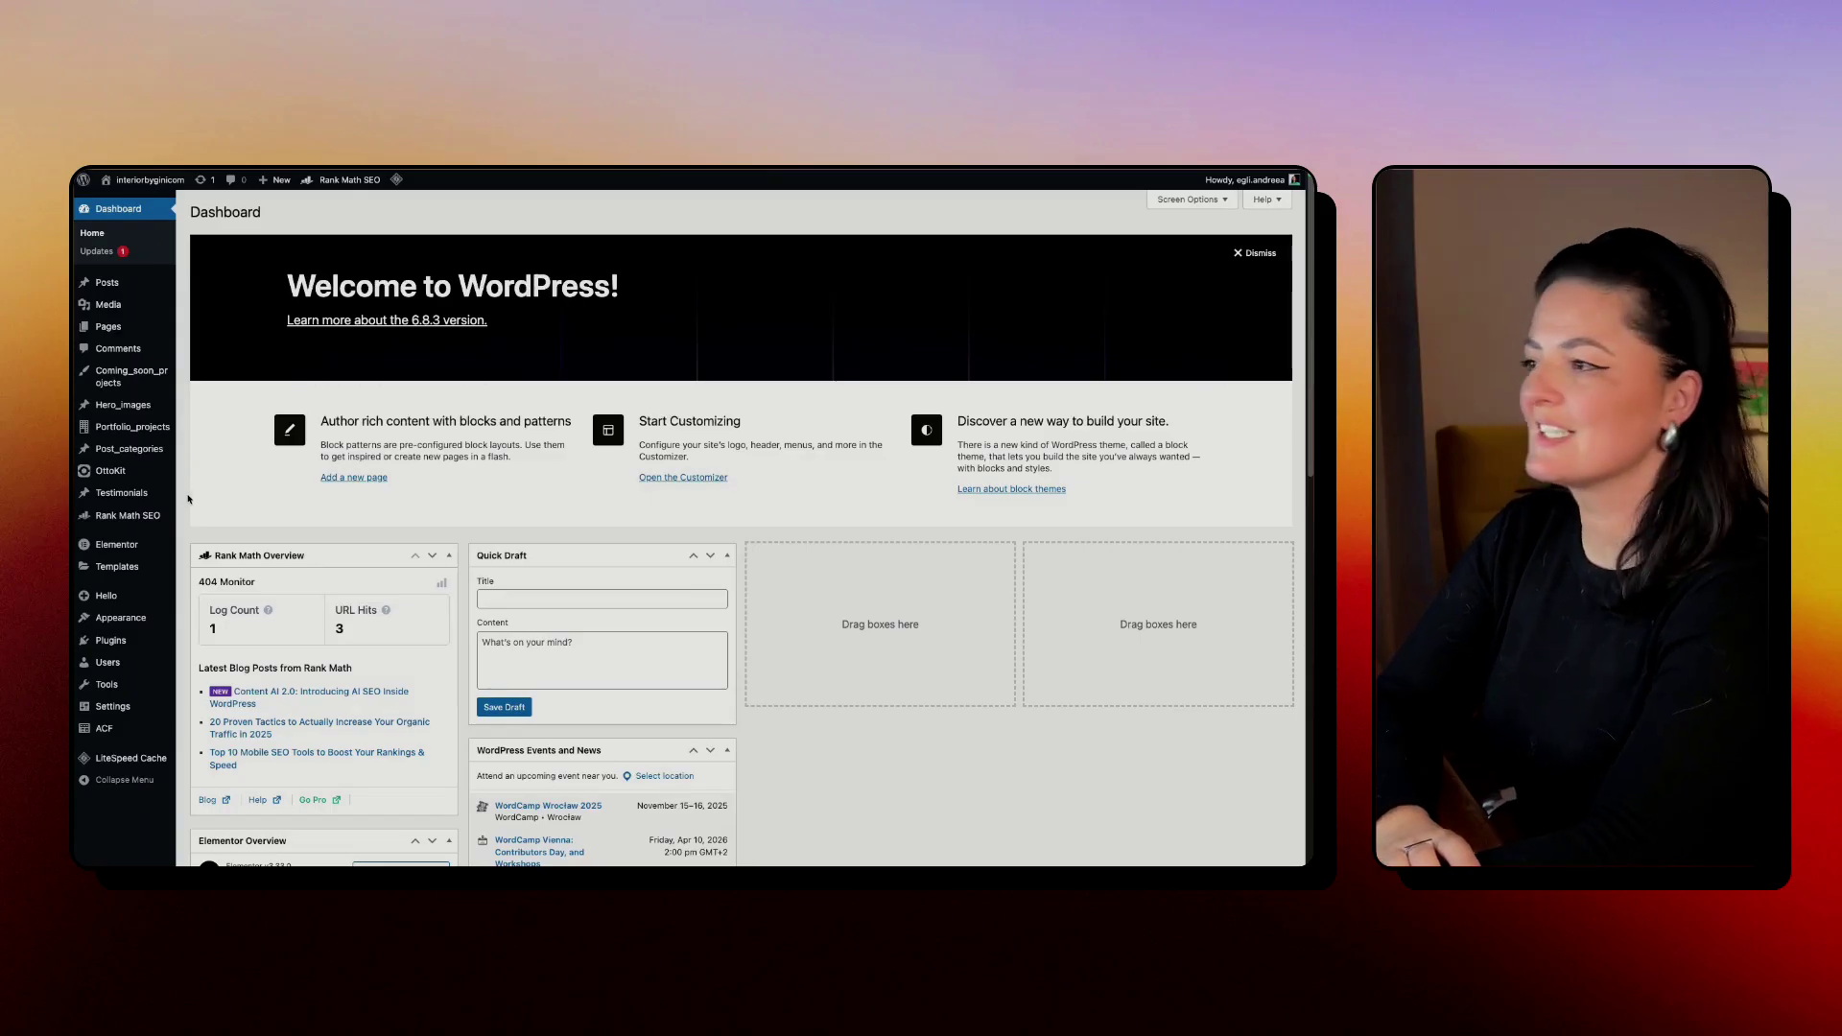
# Step: Enable the Schema (Structured Data) module in Rank Math's modules
pyautogui.moveTo(135, 519)
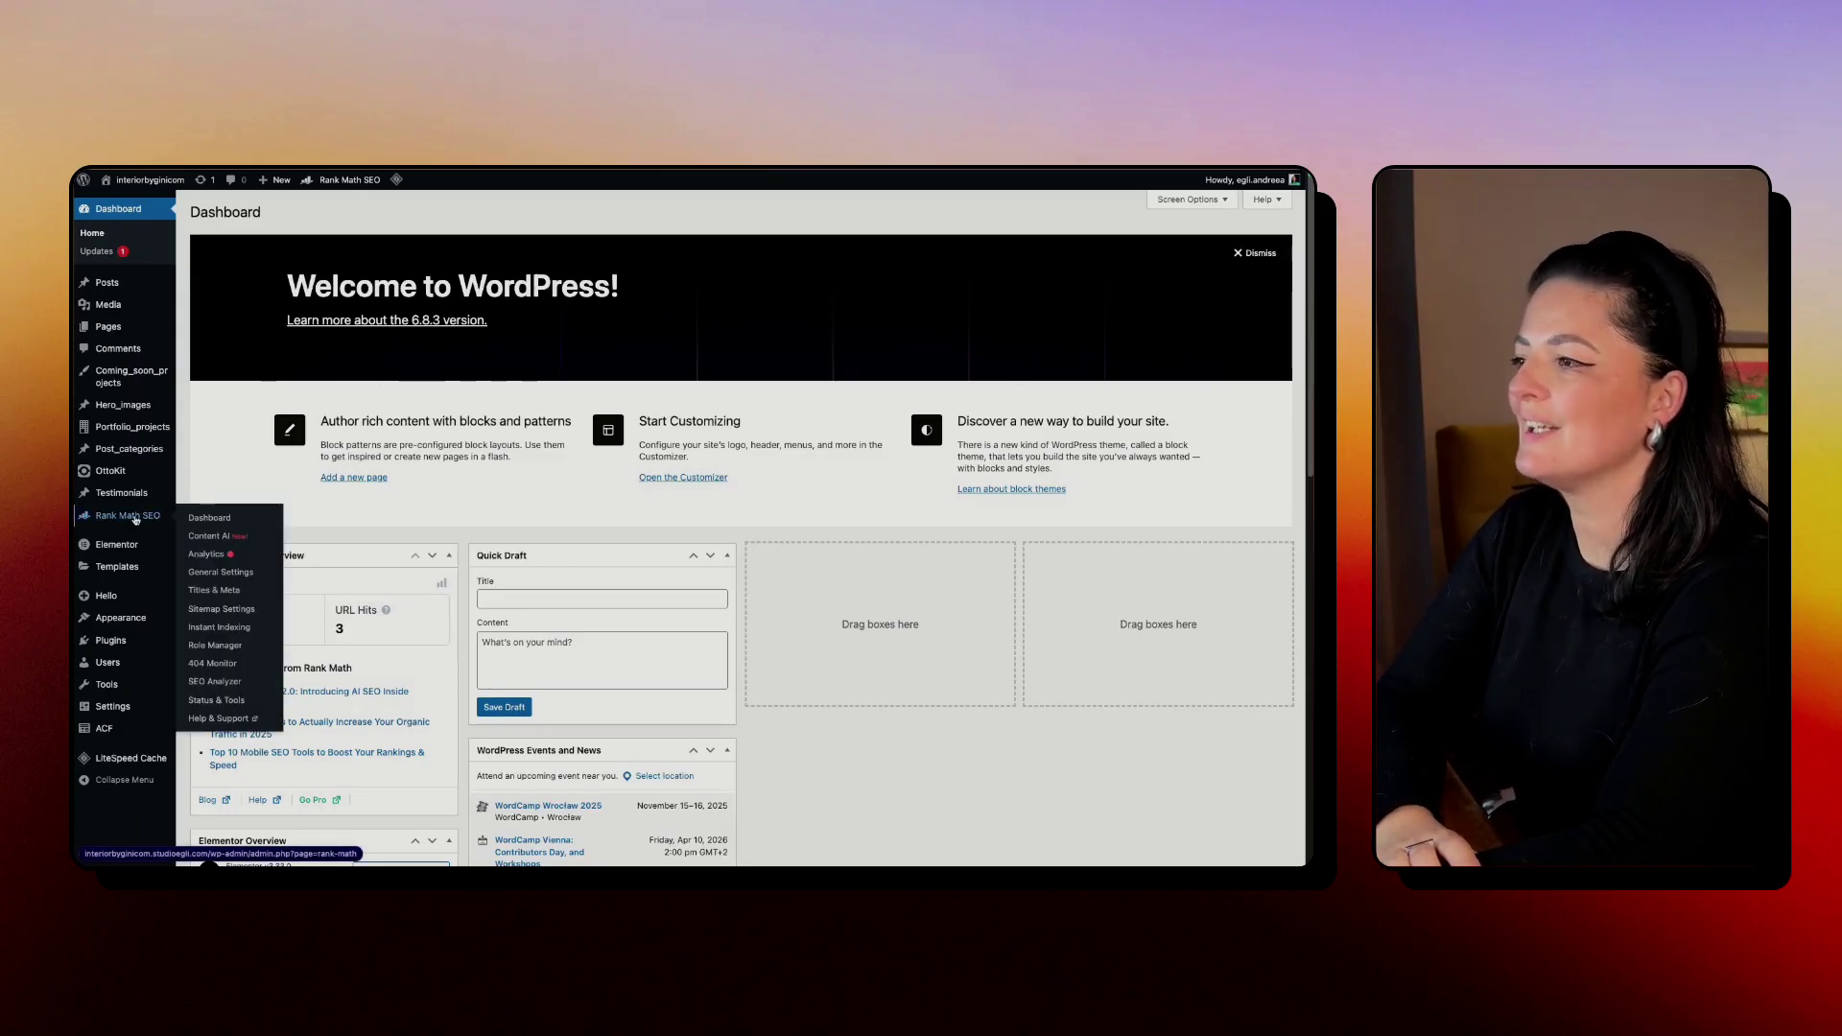
pyautogui.click(201, 519)
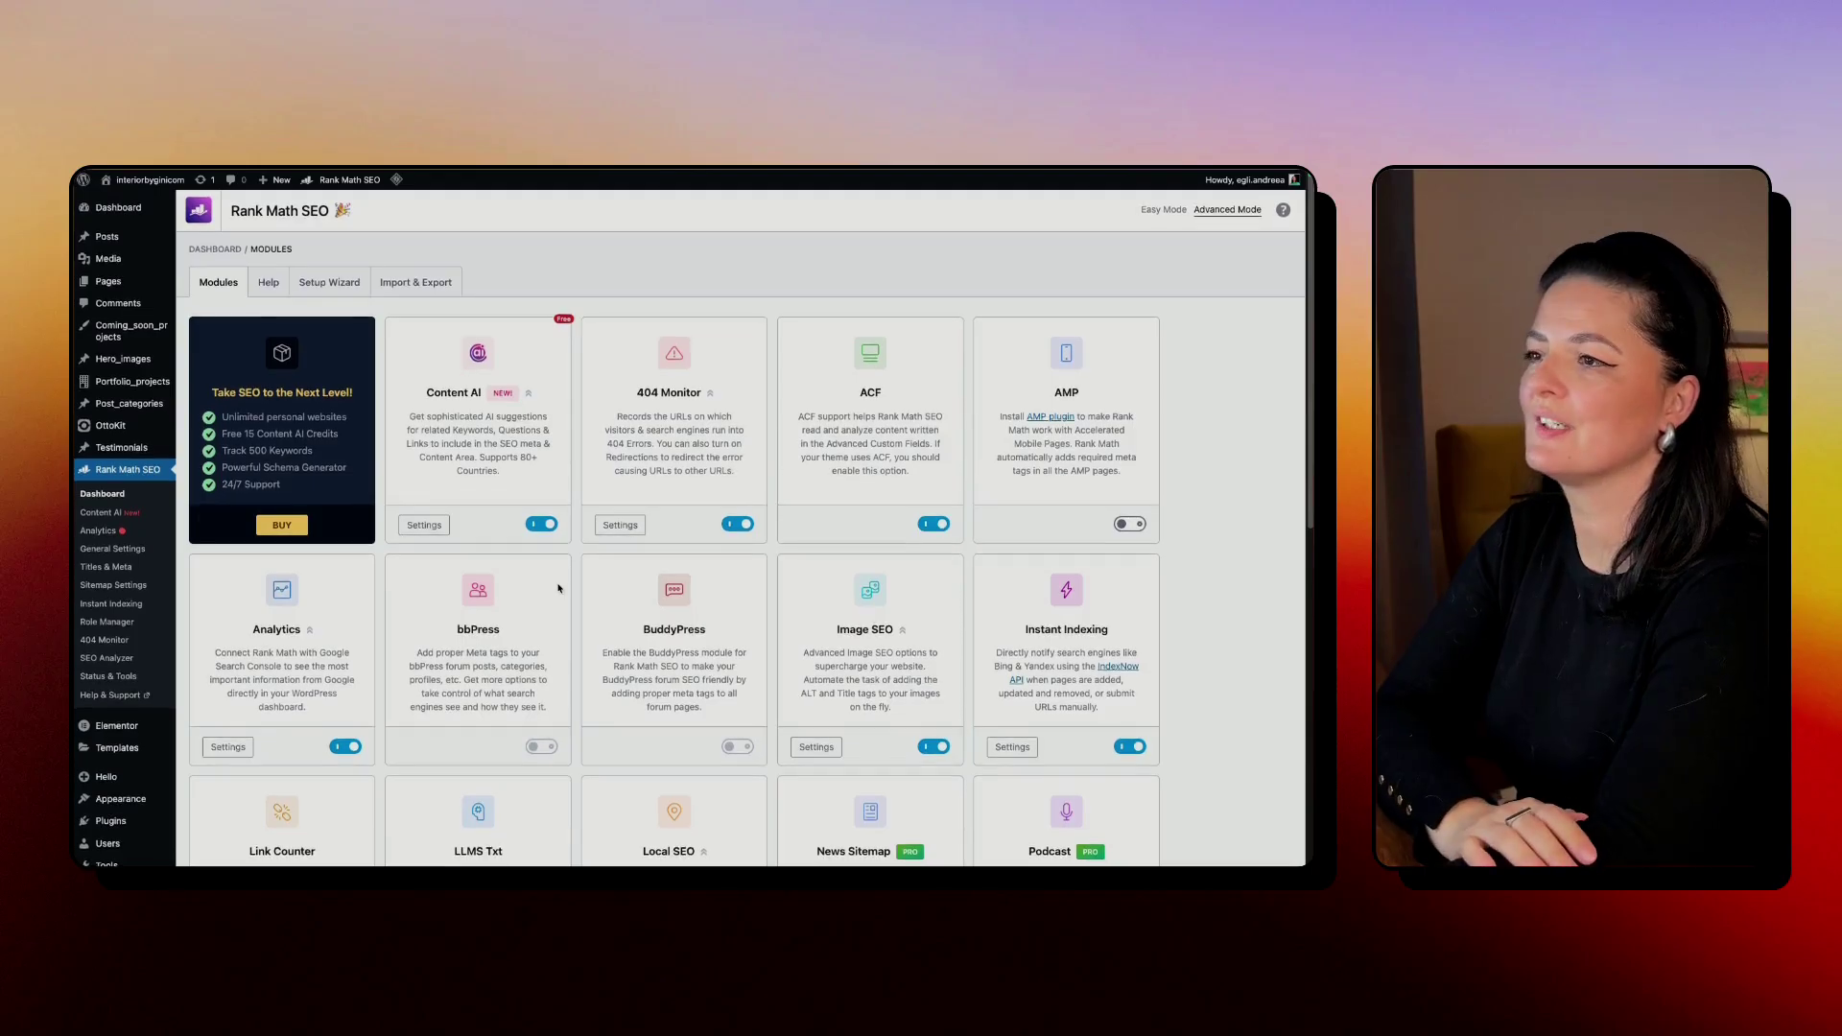
pyautogui.scroll(-5, 557, 585)
pyautogui.scroll(-1, 558, 588)
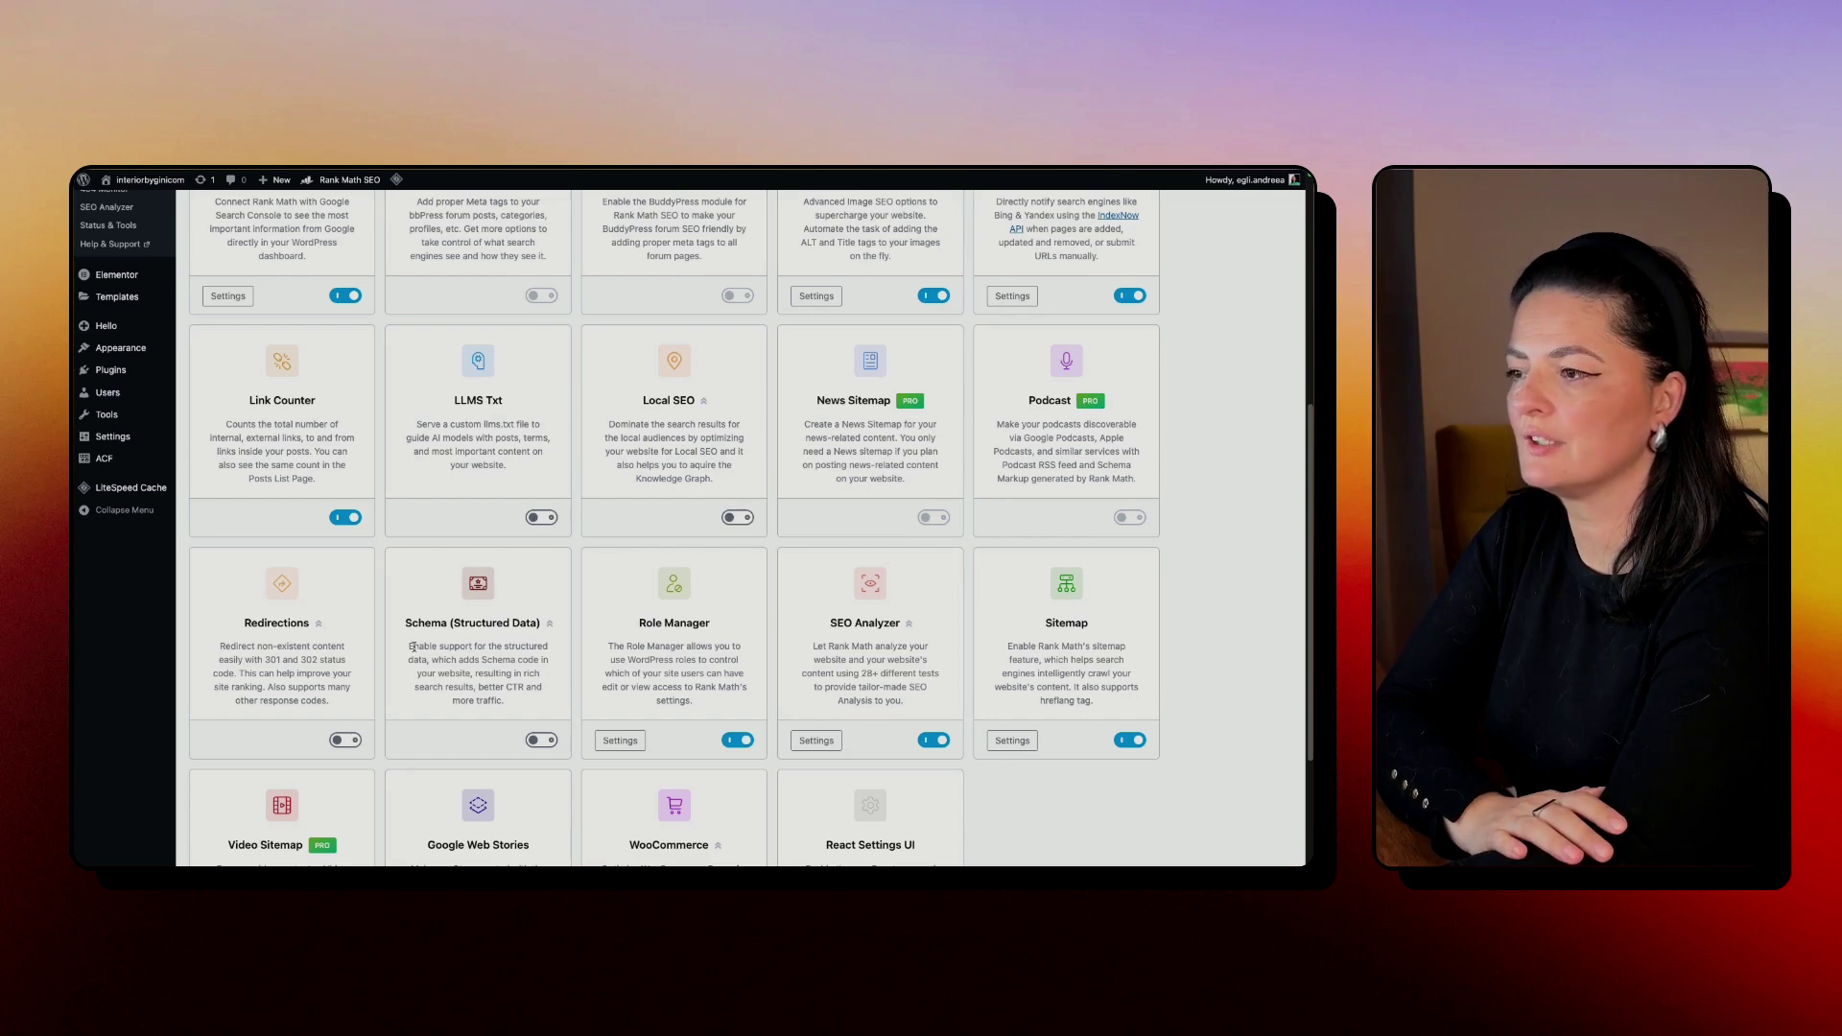
pyautogui.moveTo(413, 647); pyautogui.dragTo(514, 703)
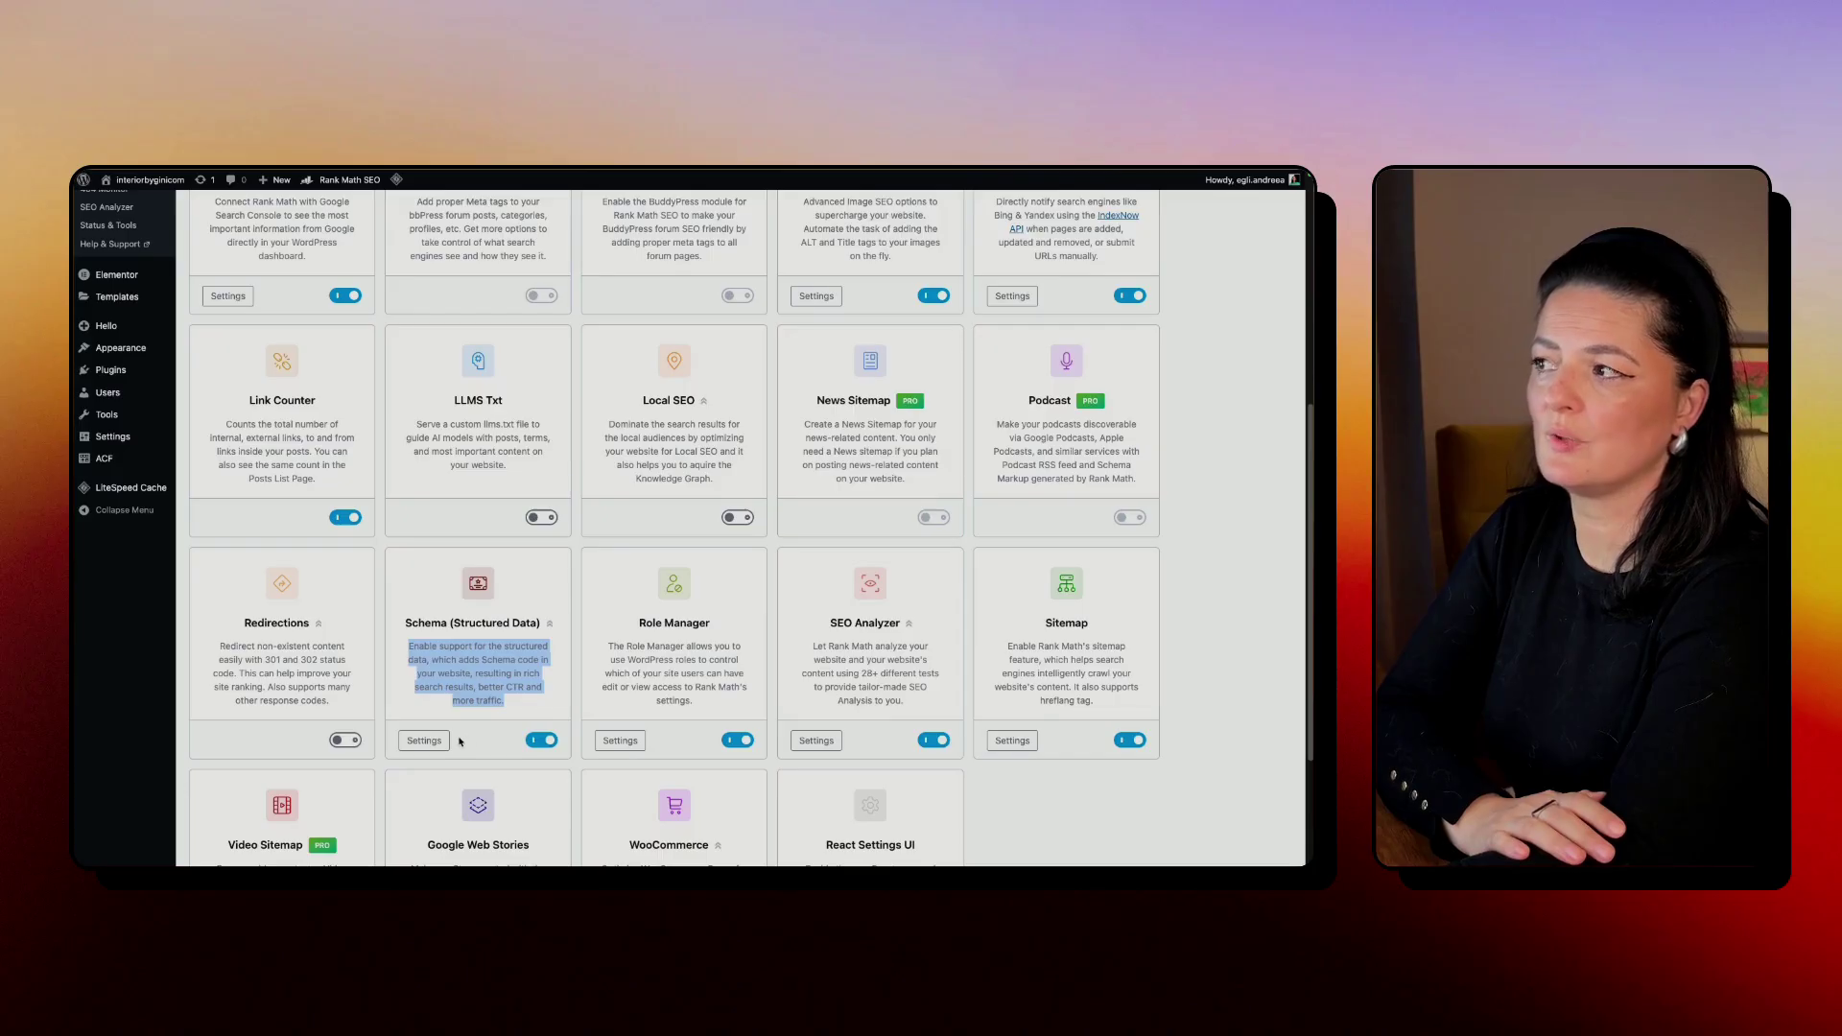
pyautogui.scroll(5, 334, 401)
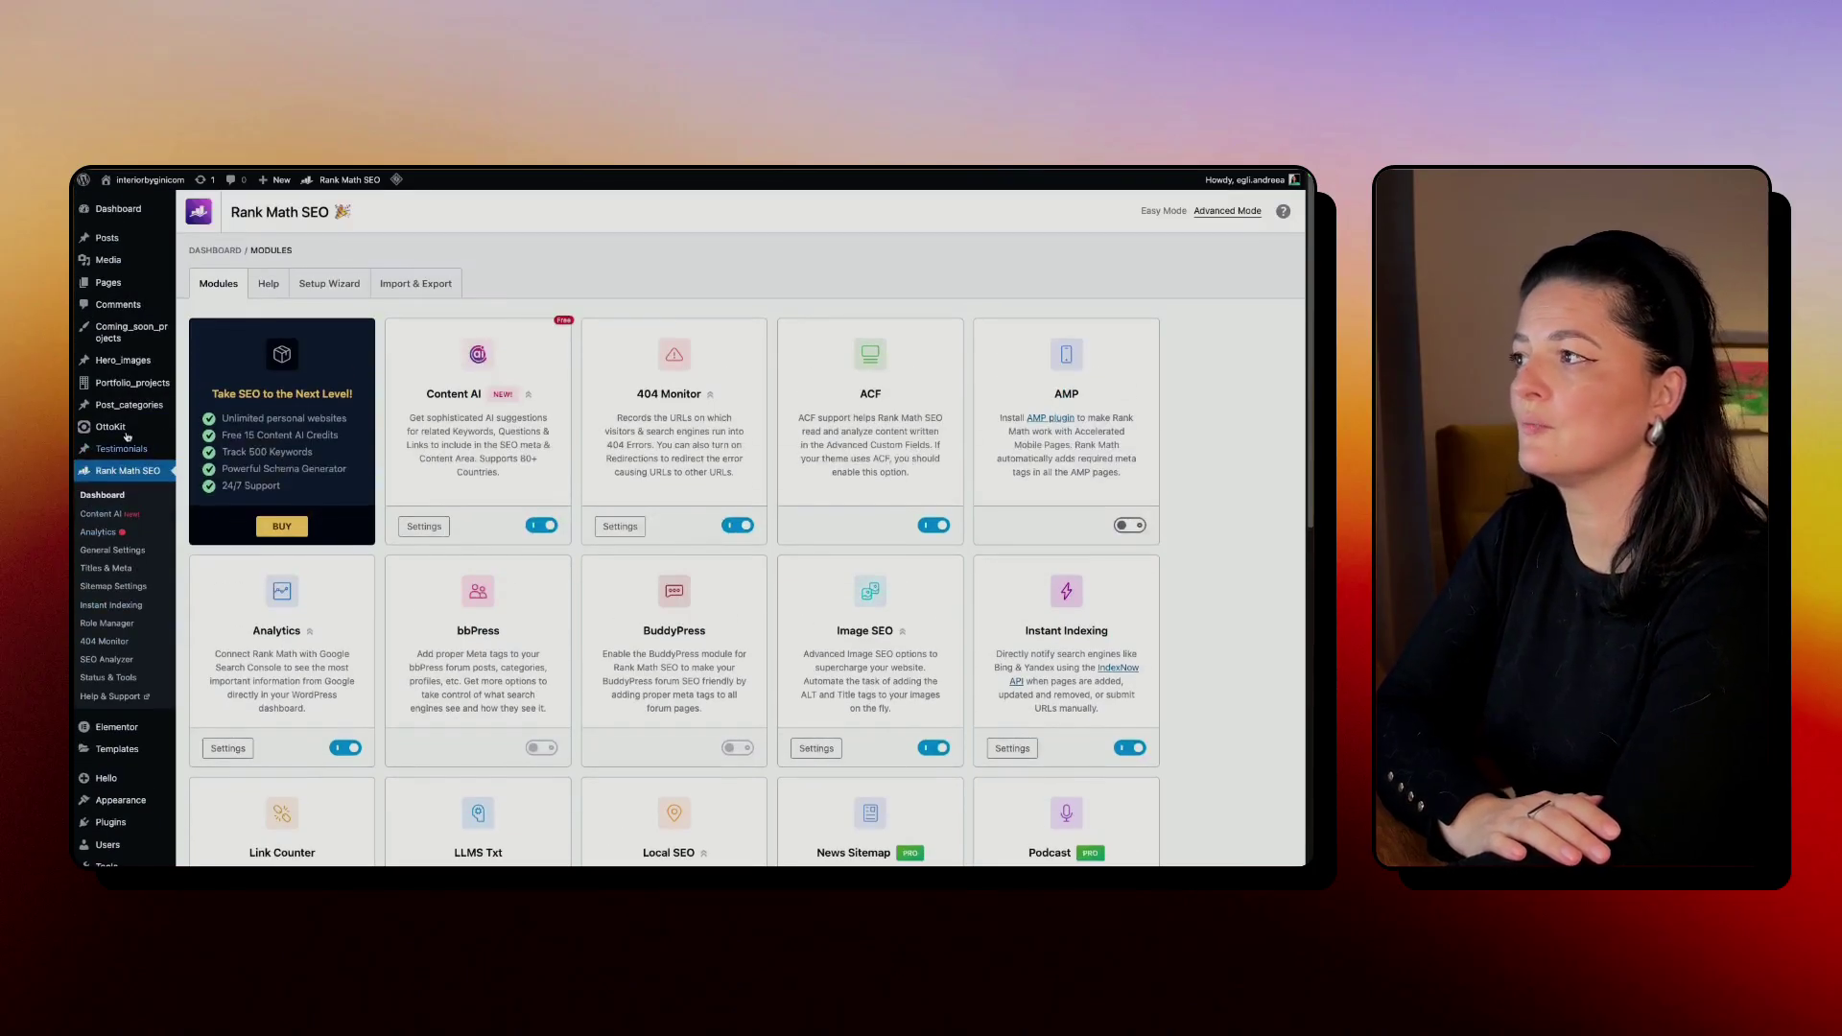
# Step: Open the Home page for editing and show its Rank Math schema settings
pyautogui.moveTo(115, 285)
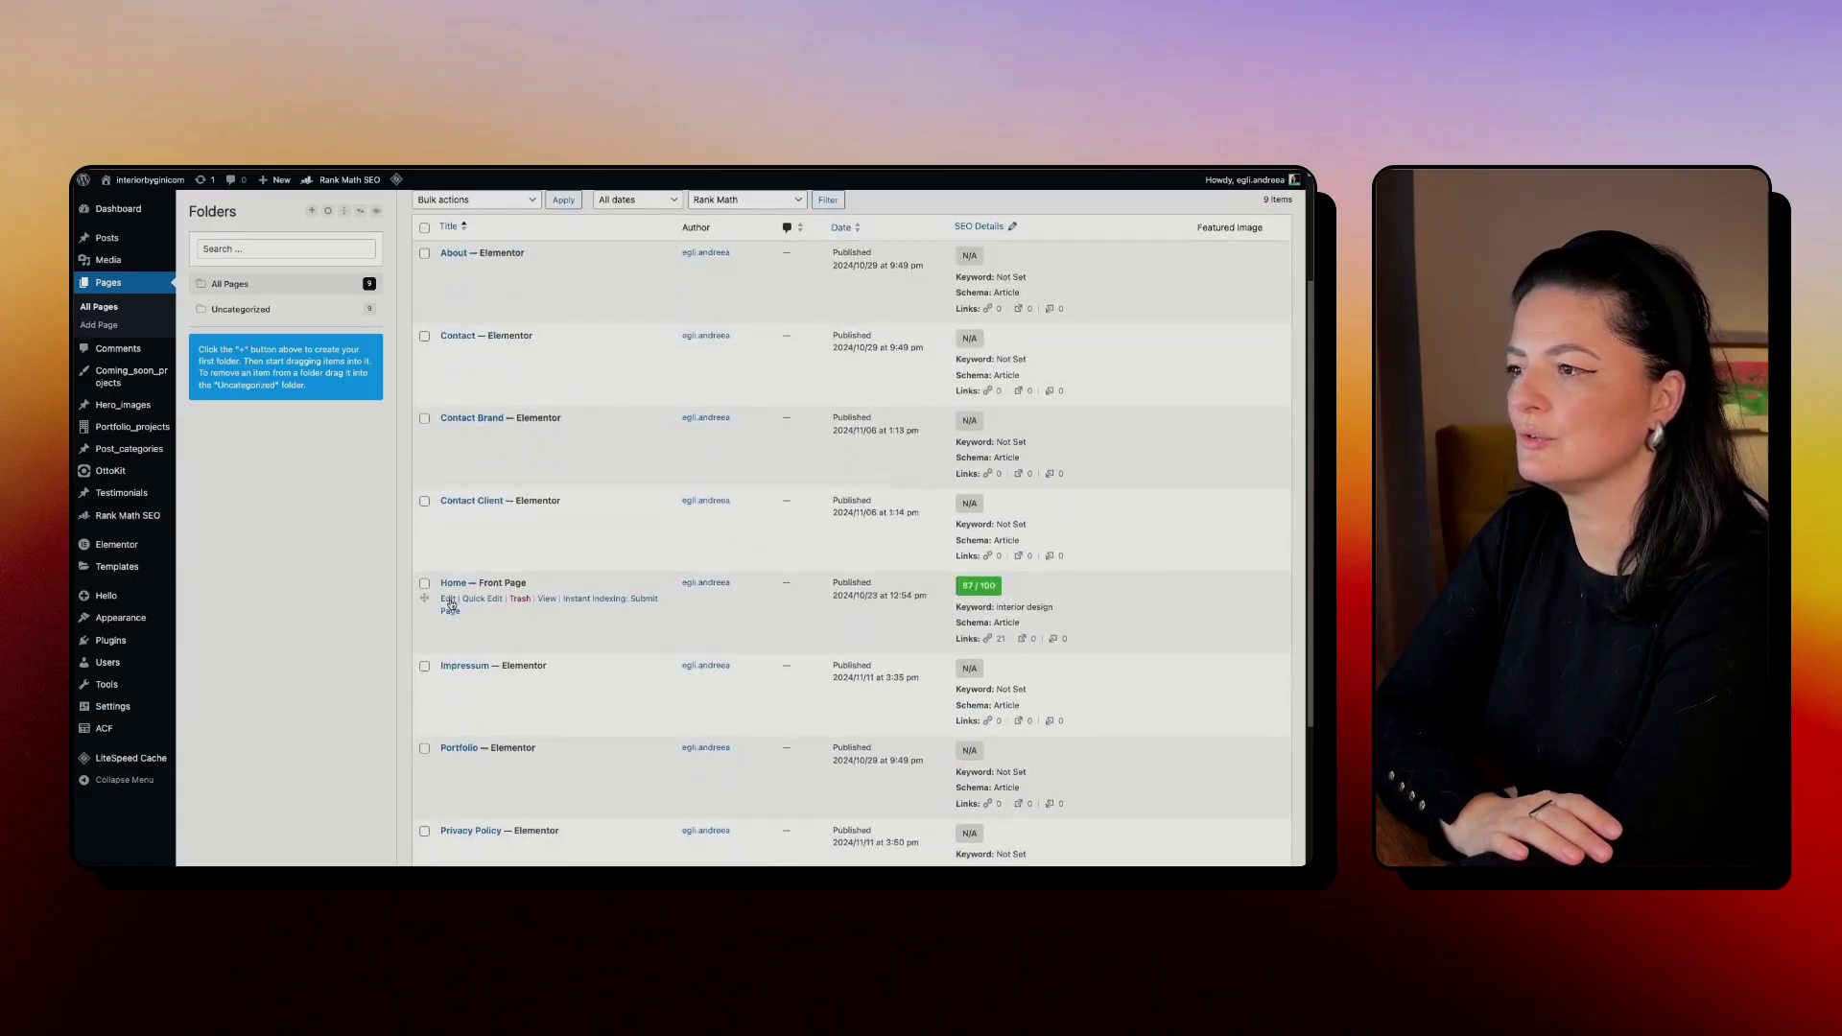
pyautogui.click(448, 599)
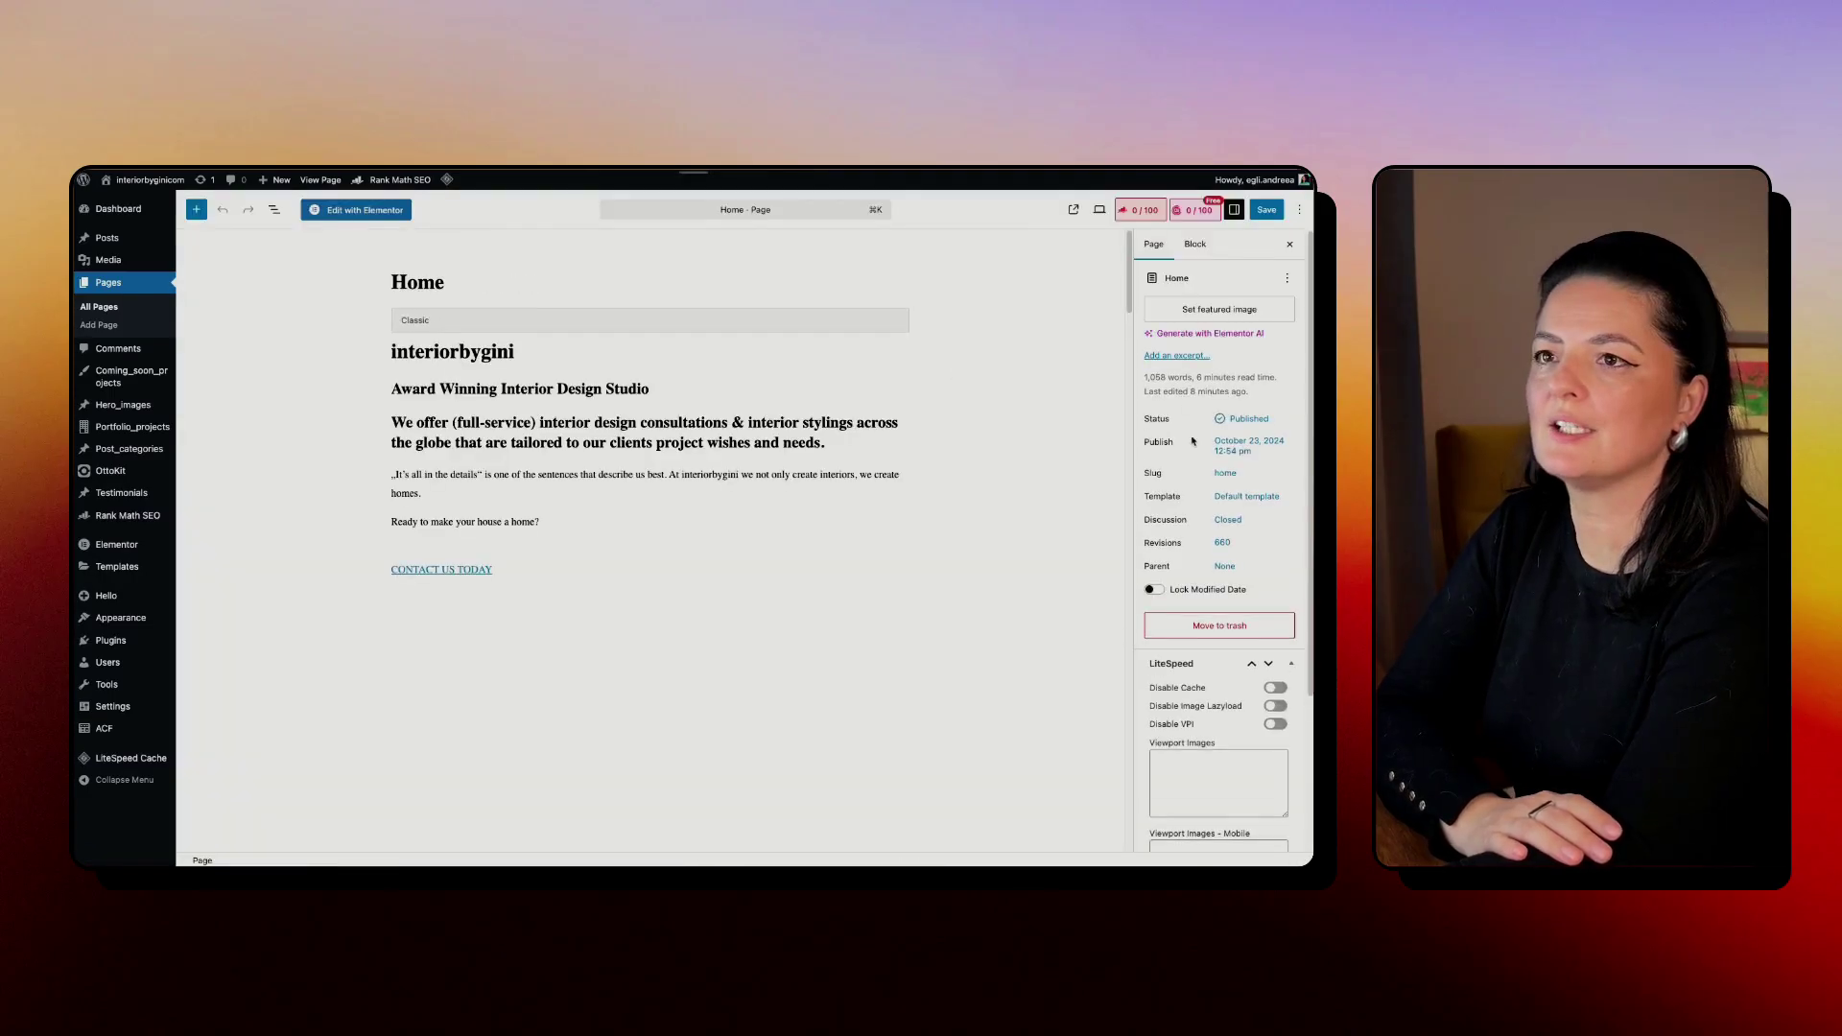
pyautogui.click(1153, 212)
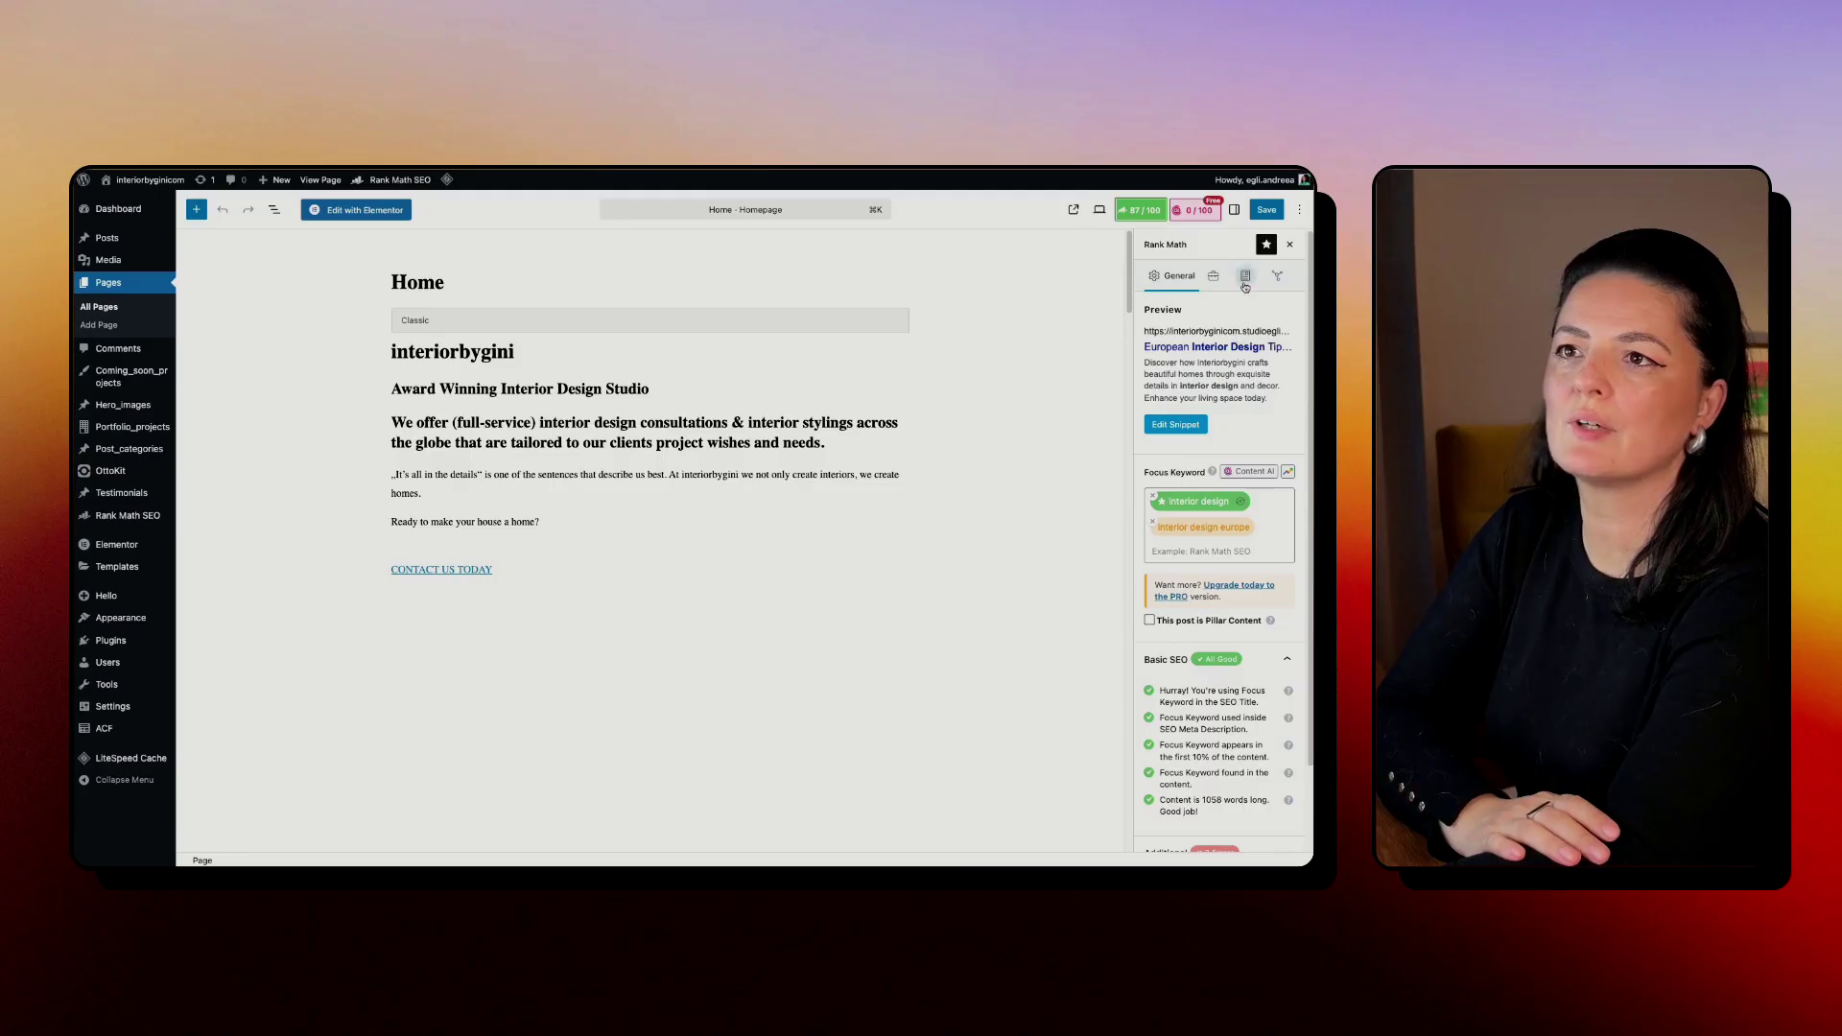
pyautogui.click(1245, 278)
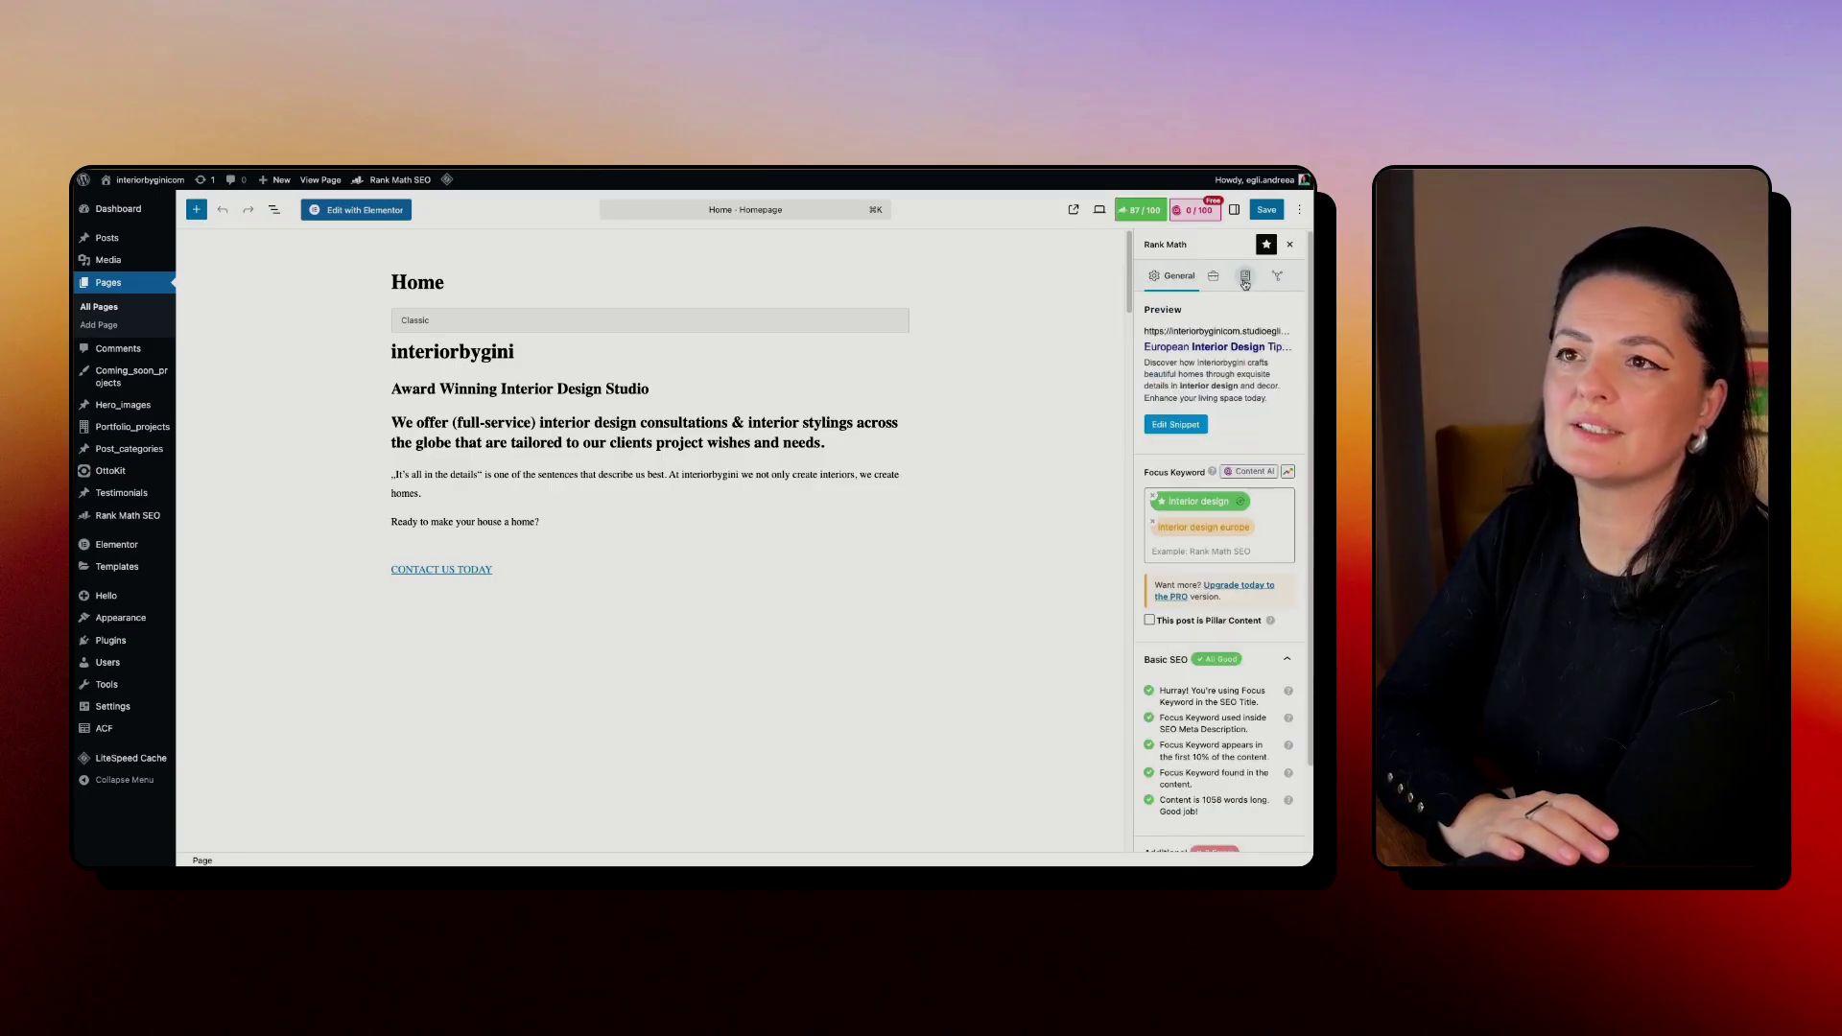
pyautogui.click(1245, 280)
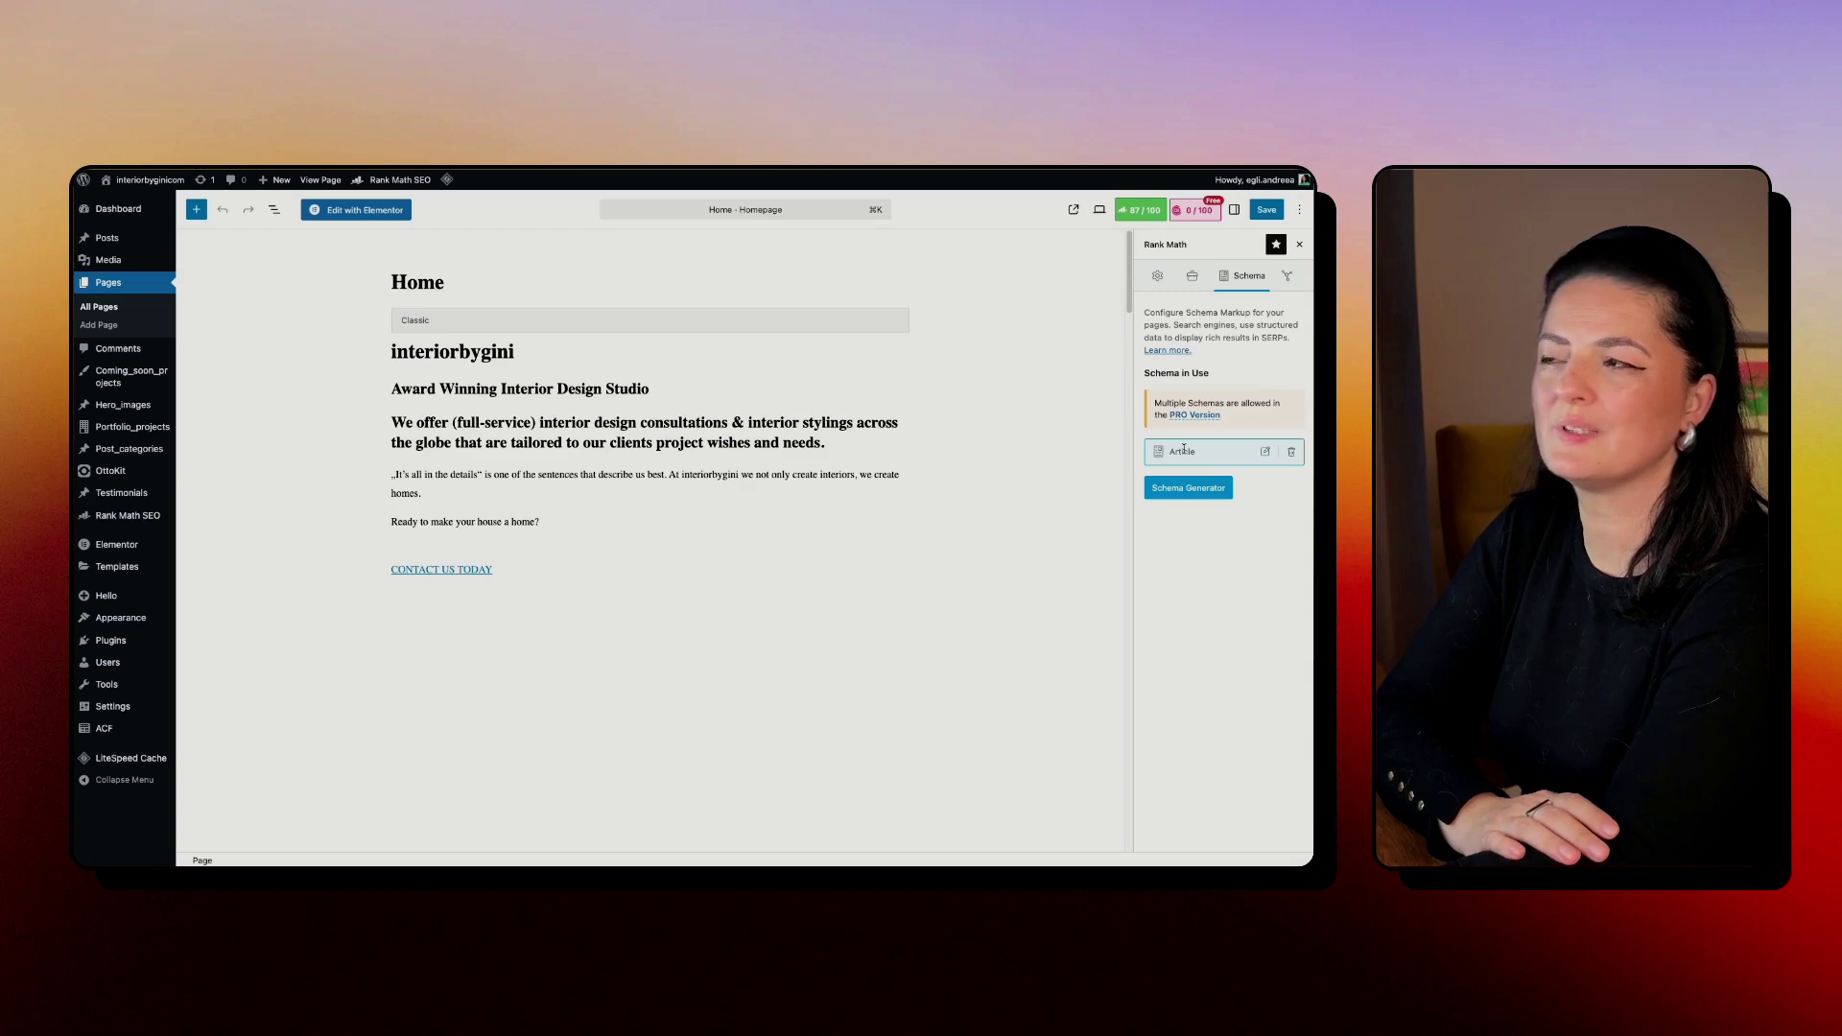
# Step: Open the Schema module's settings and set the default schema type for Posts to None
pyautogui.moveTo(132, 516)
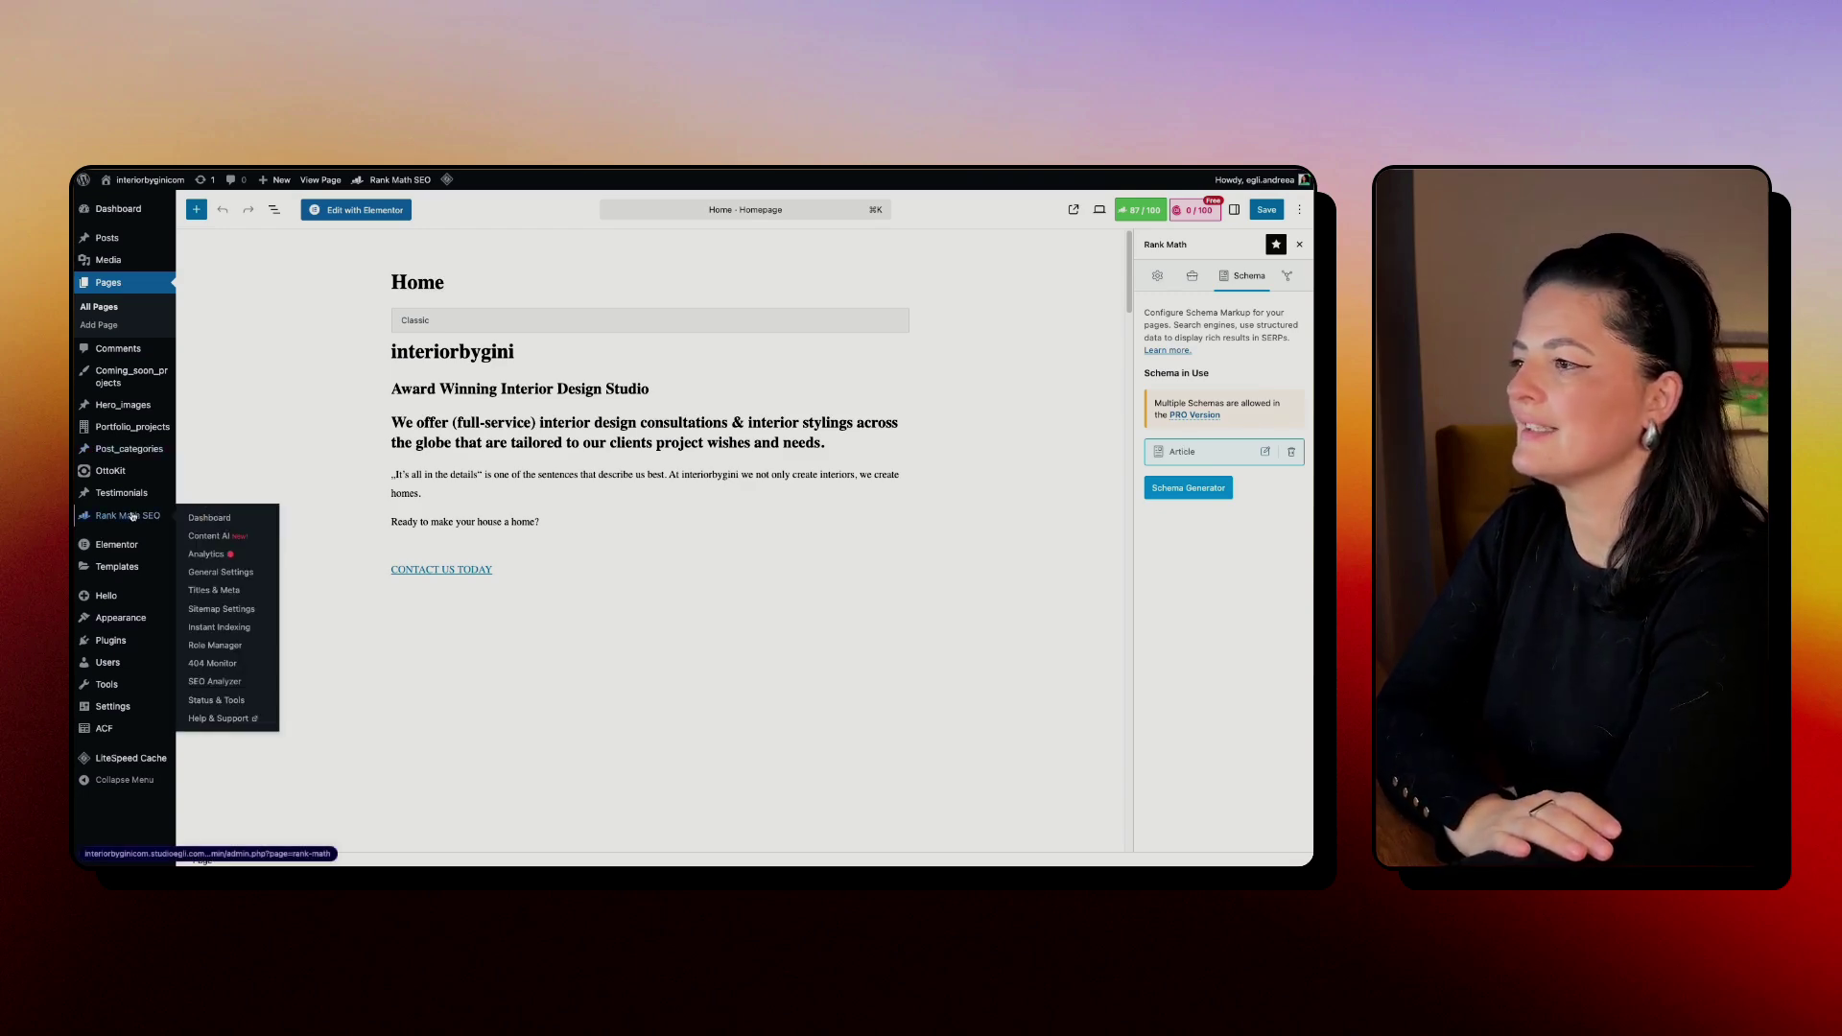
pyautogui.click(201, 518)
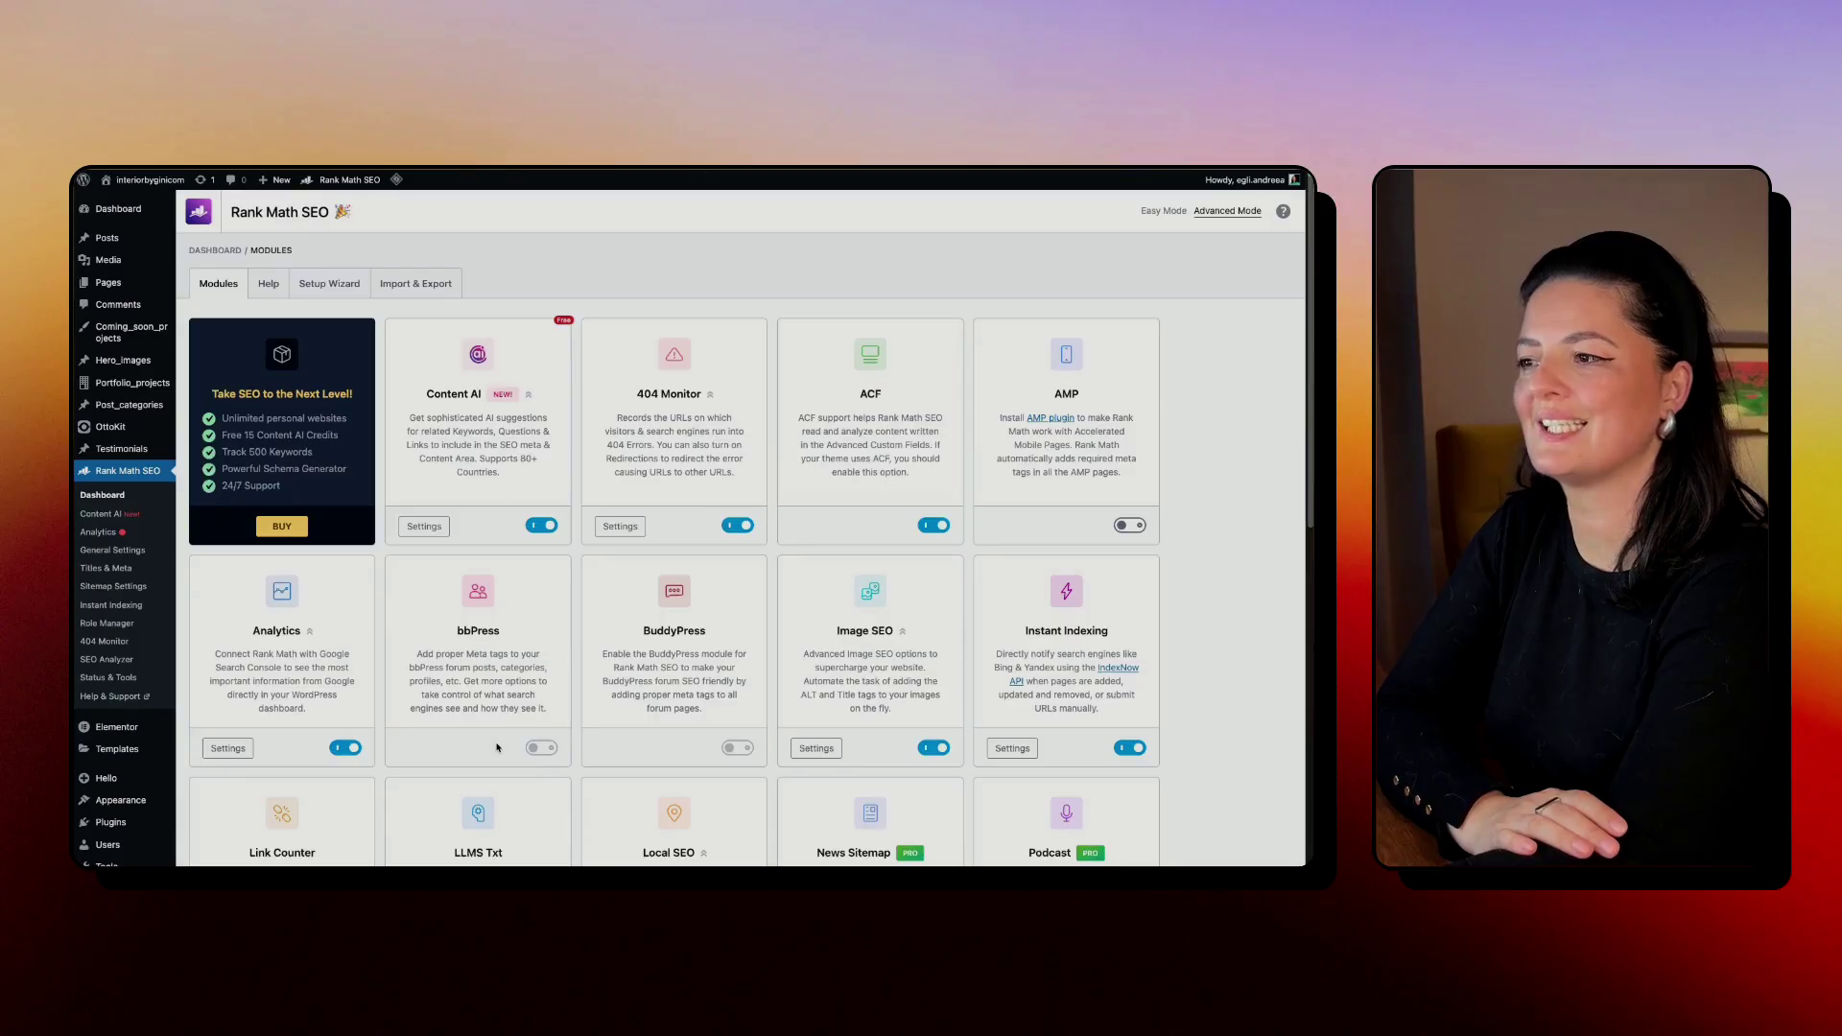
pyautogui.scroll(-7, 498, 747)
pyautogui.click(418, 539)
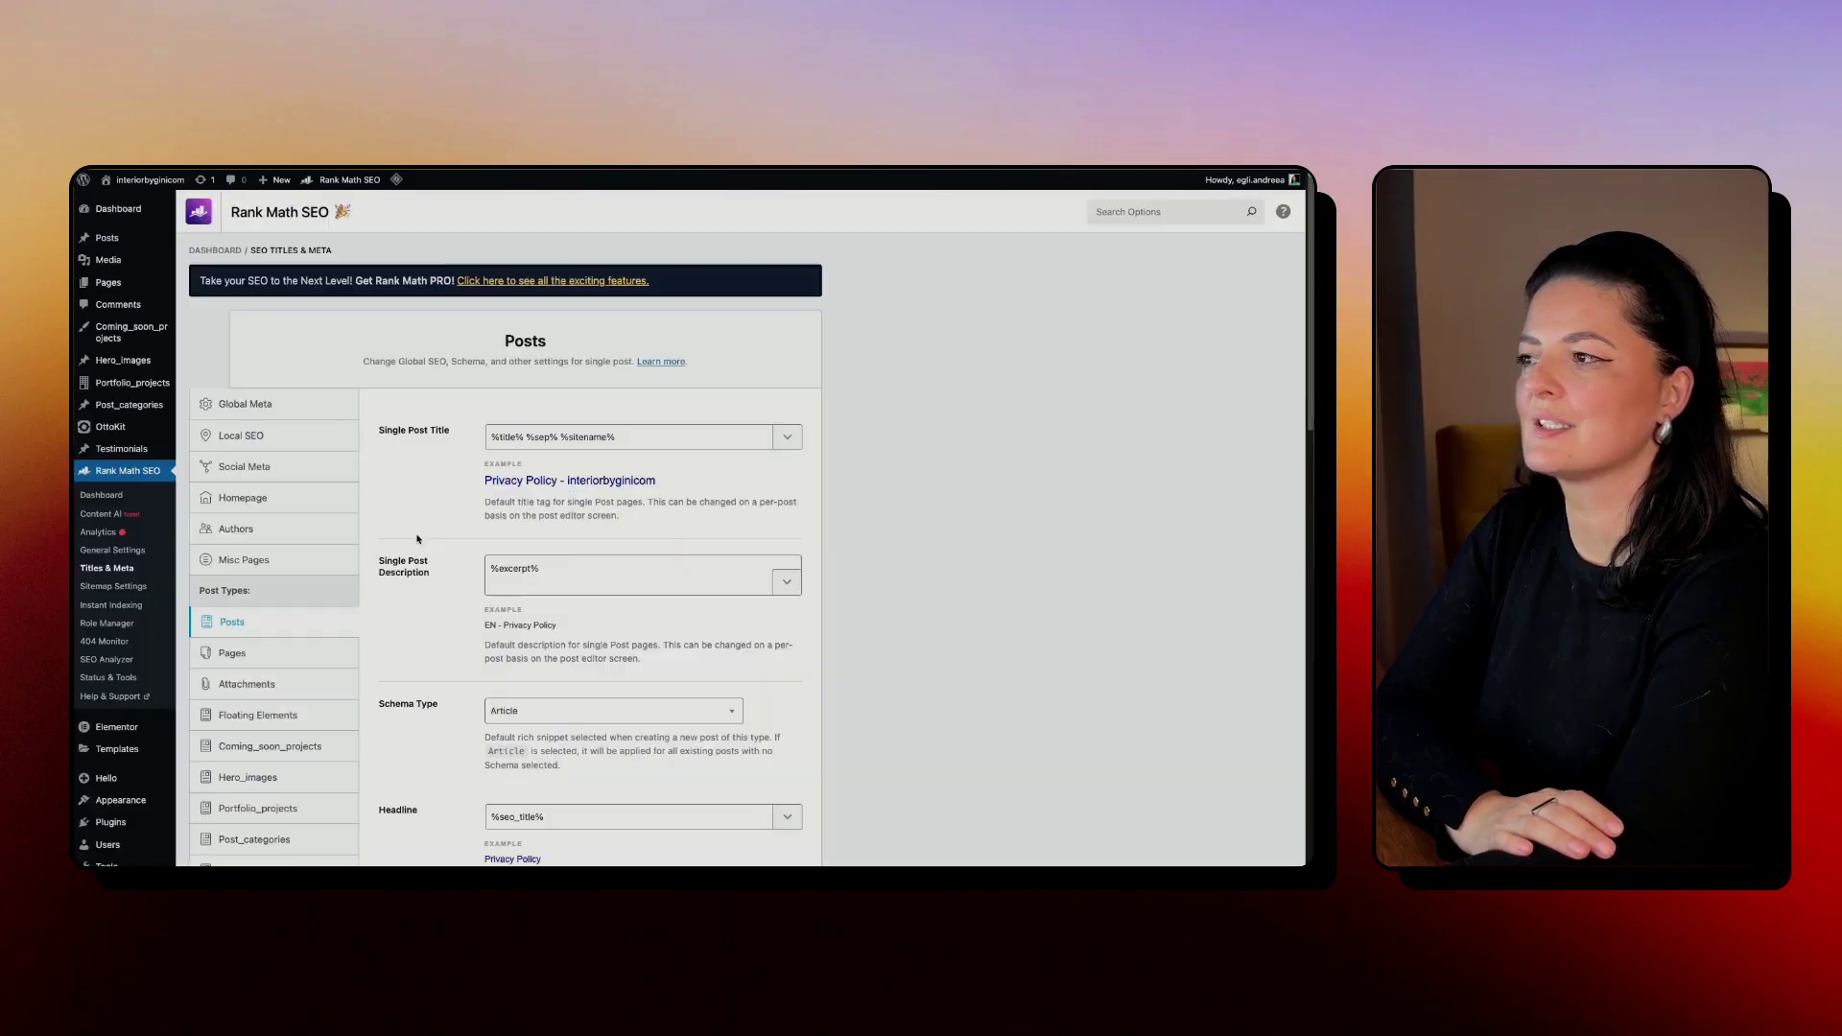
pyautogui.scroll(-2, 284, 649)
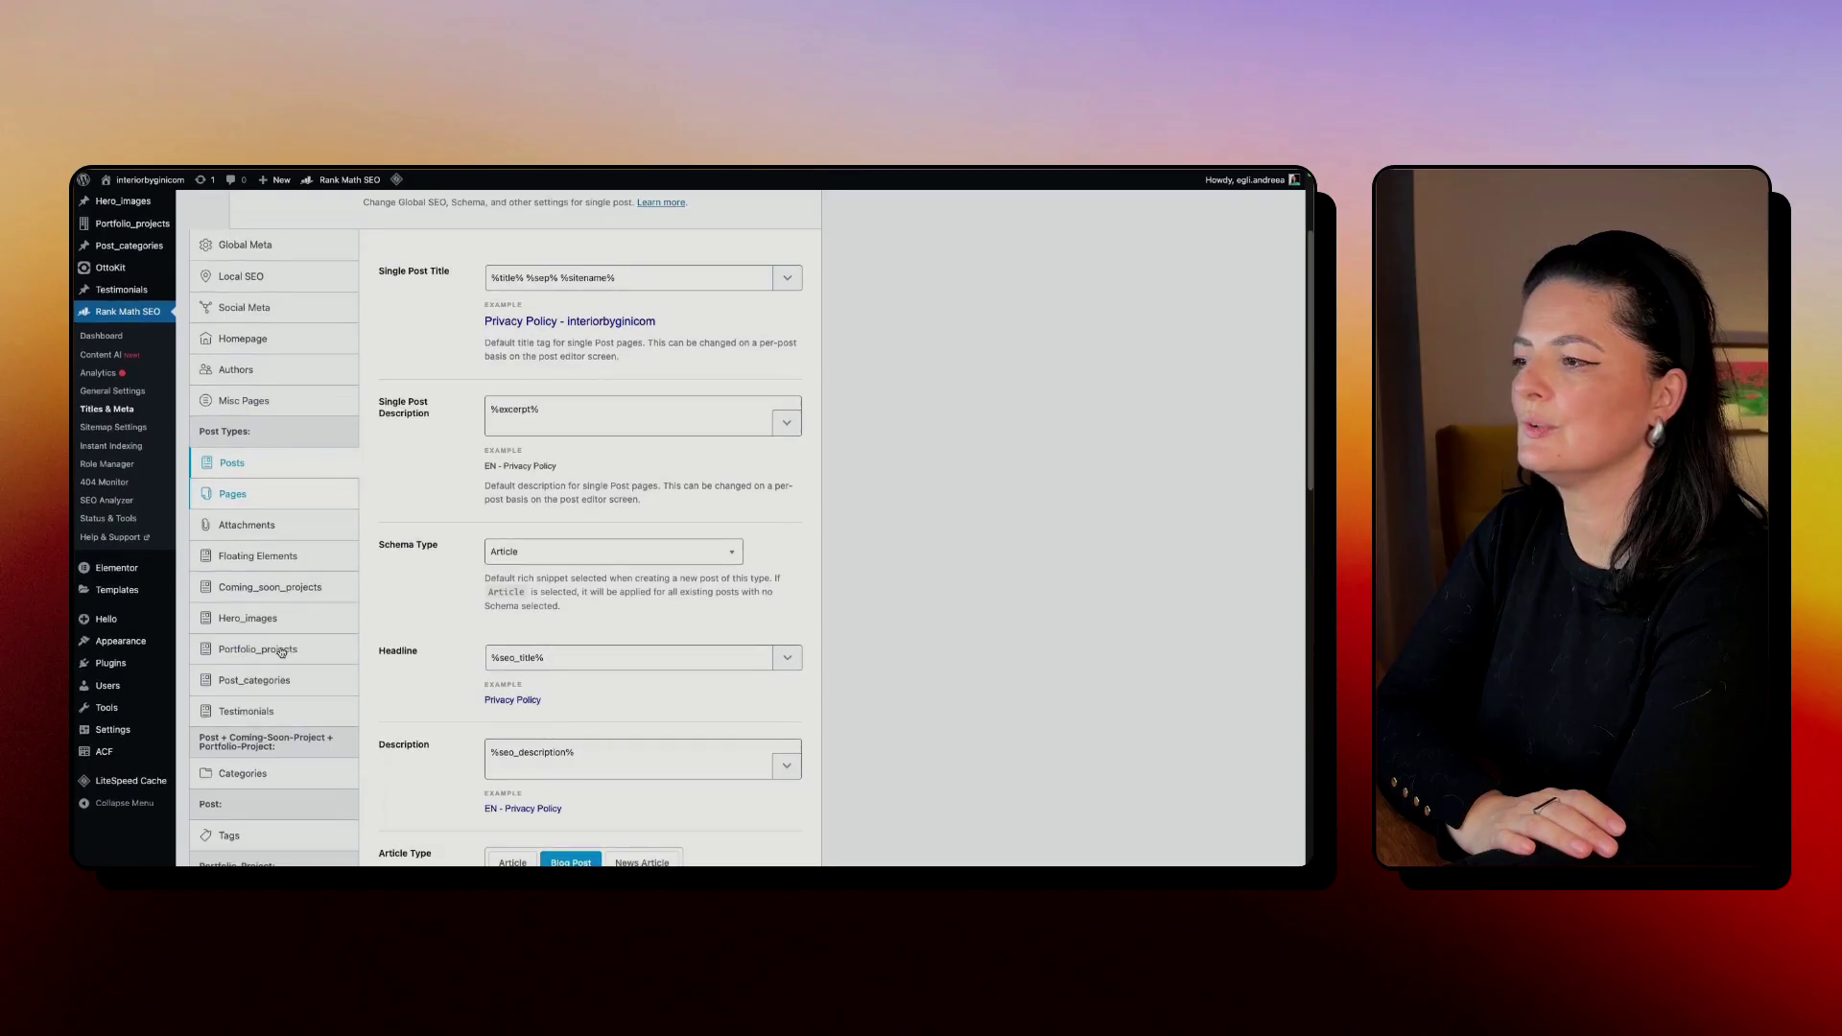
pyautogui.moveTo(377, 545); pyautogui.dragTo(435, 546)
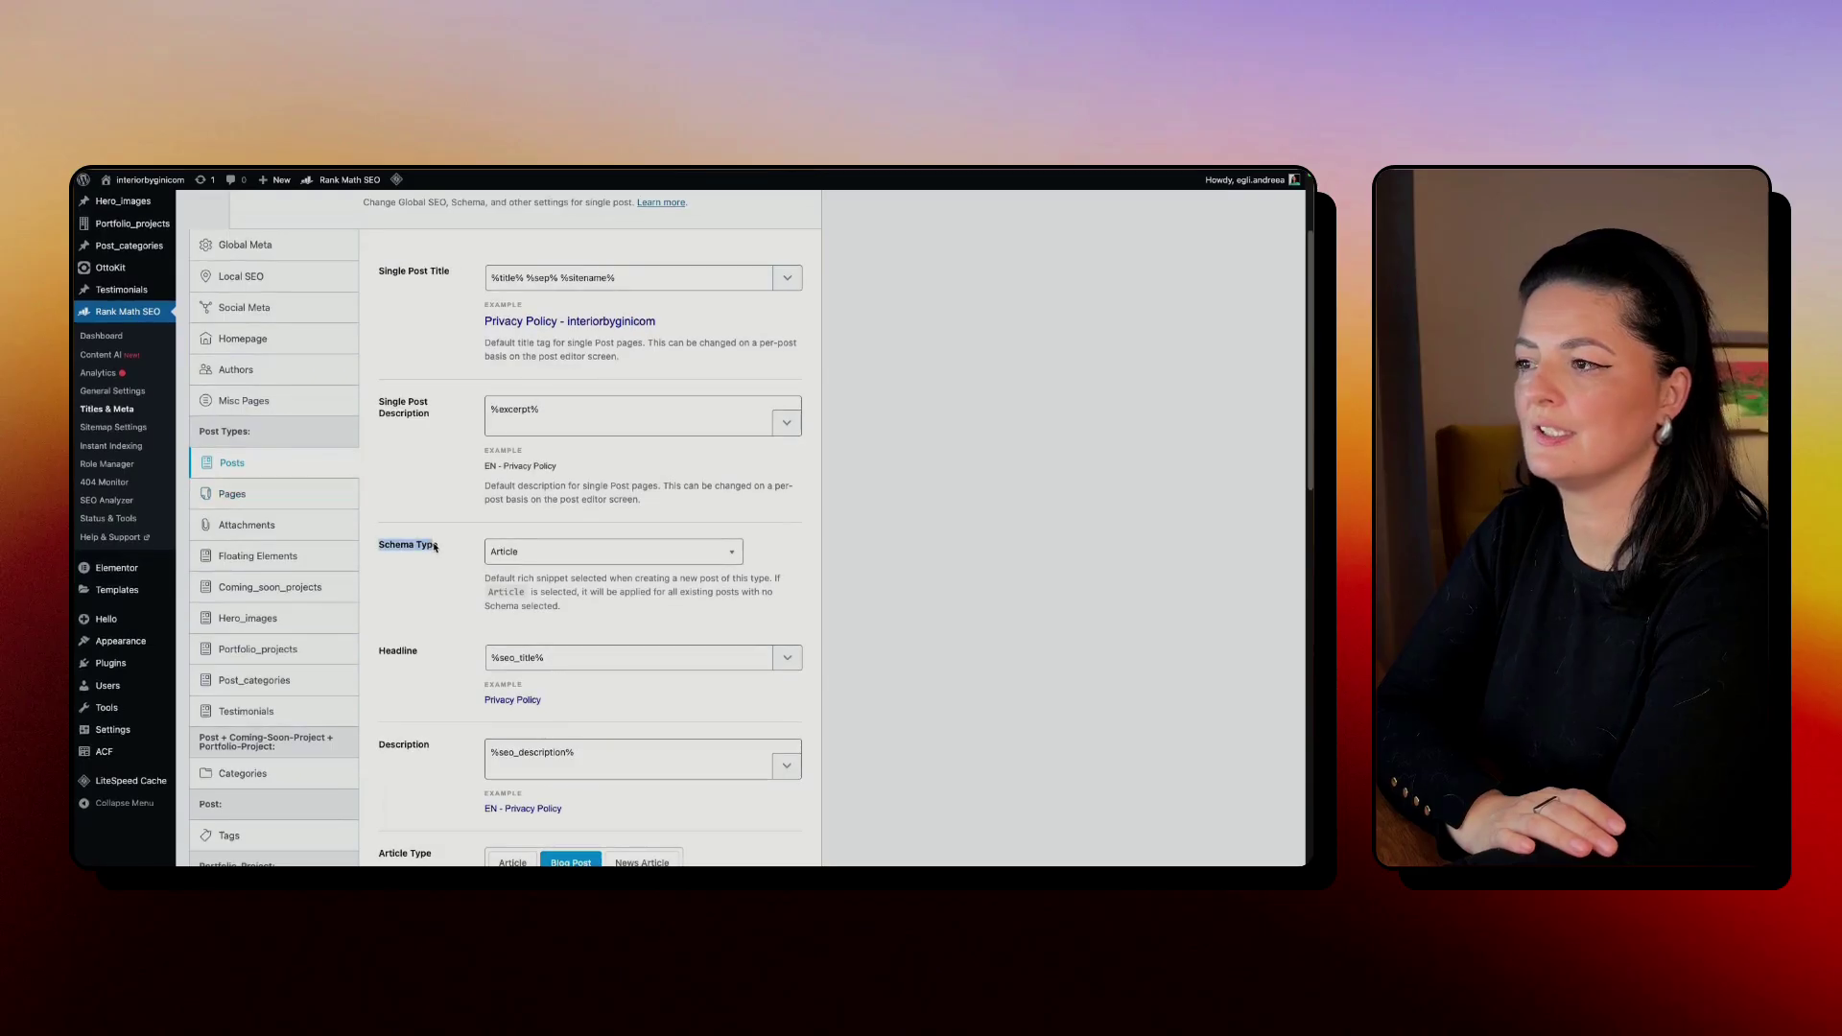
pyautogui.click(513, 555)
pyautogui.click(523, 599)
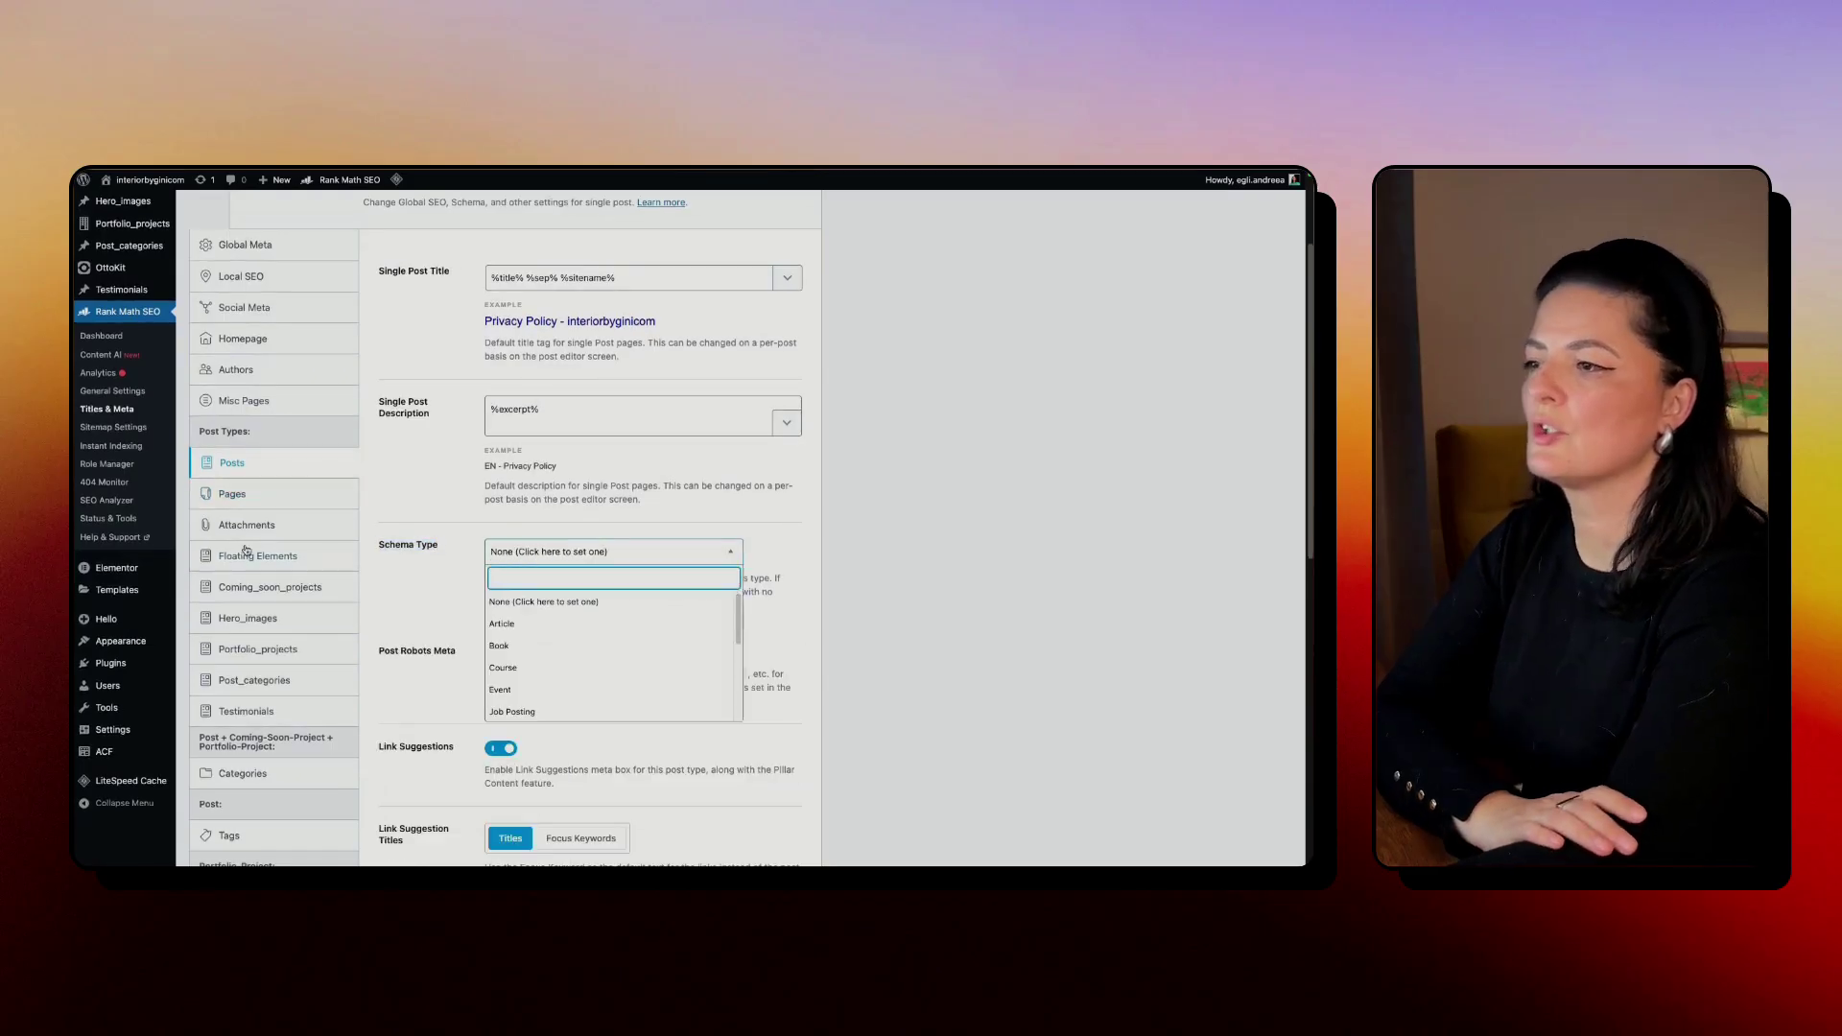
# Step: Look through the list of schema types available for Posts
pyautogui.click(536, 556)
pyautogui.scroll(-2, 516, 671)
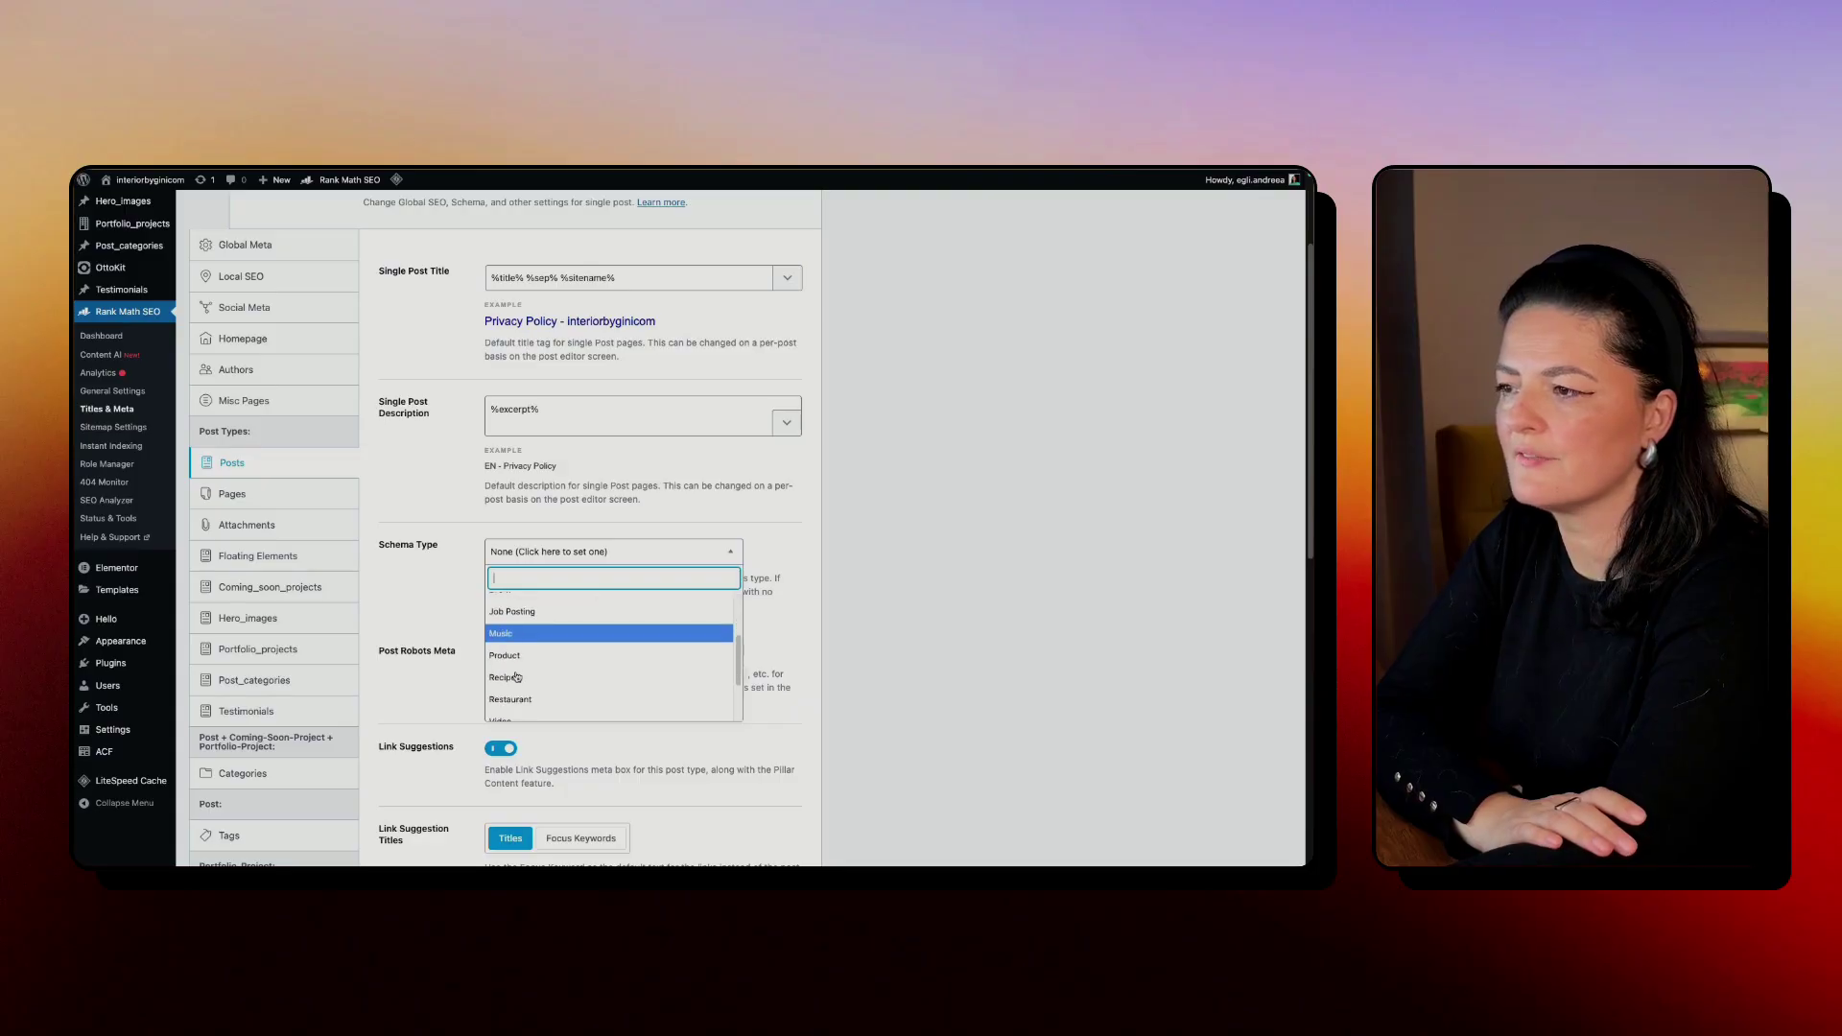
pyautogui.scroll(-3, 517, 677)
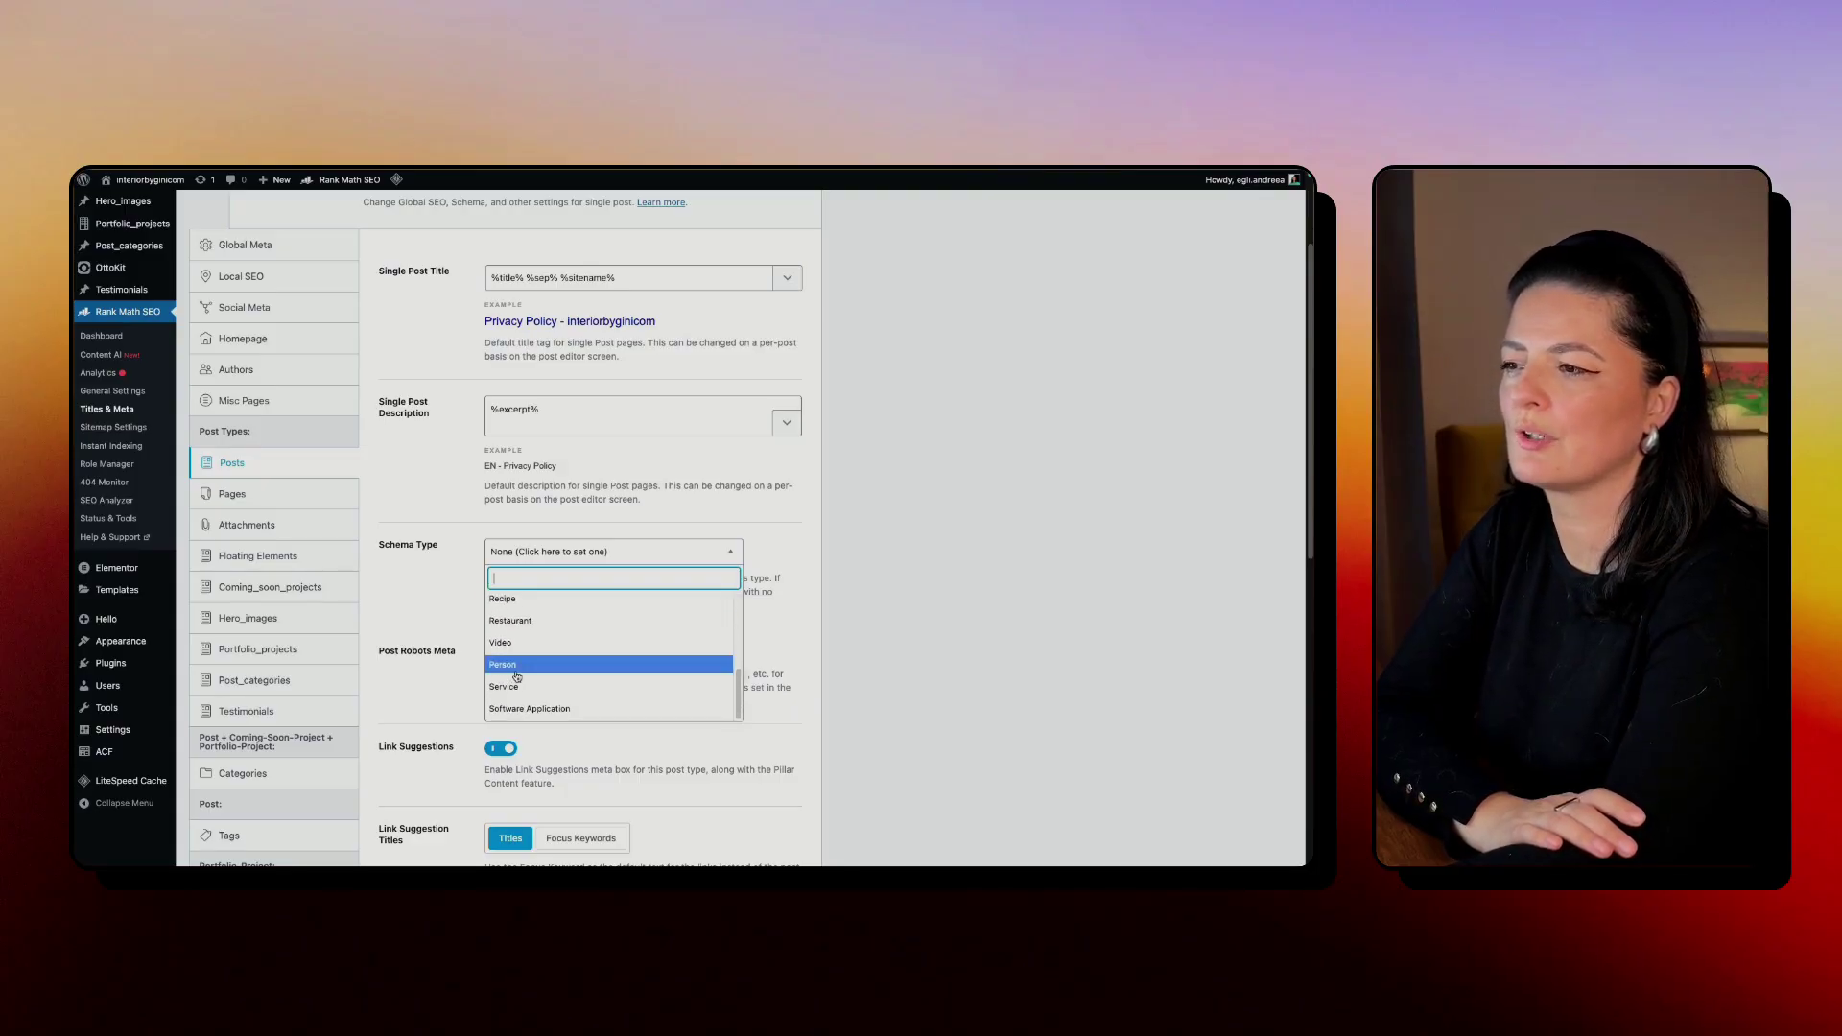
pyautogui.scroll(5, 516, 677)
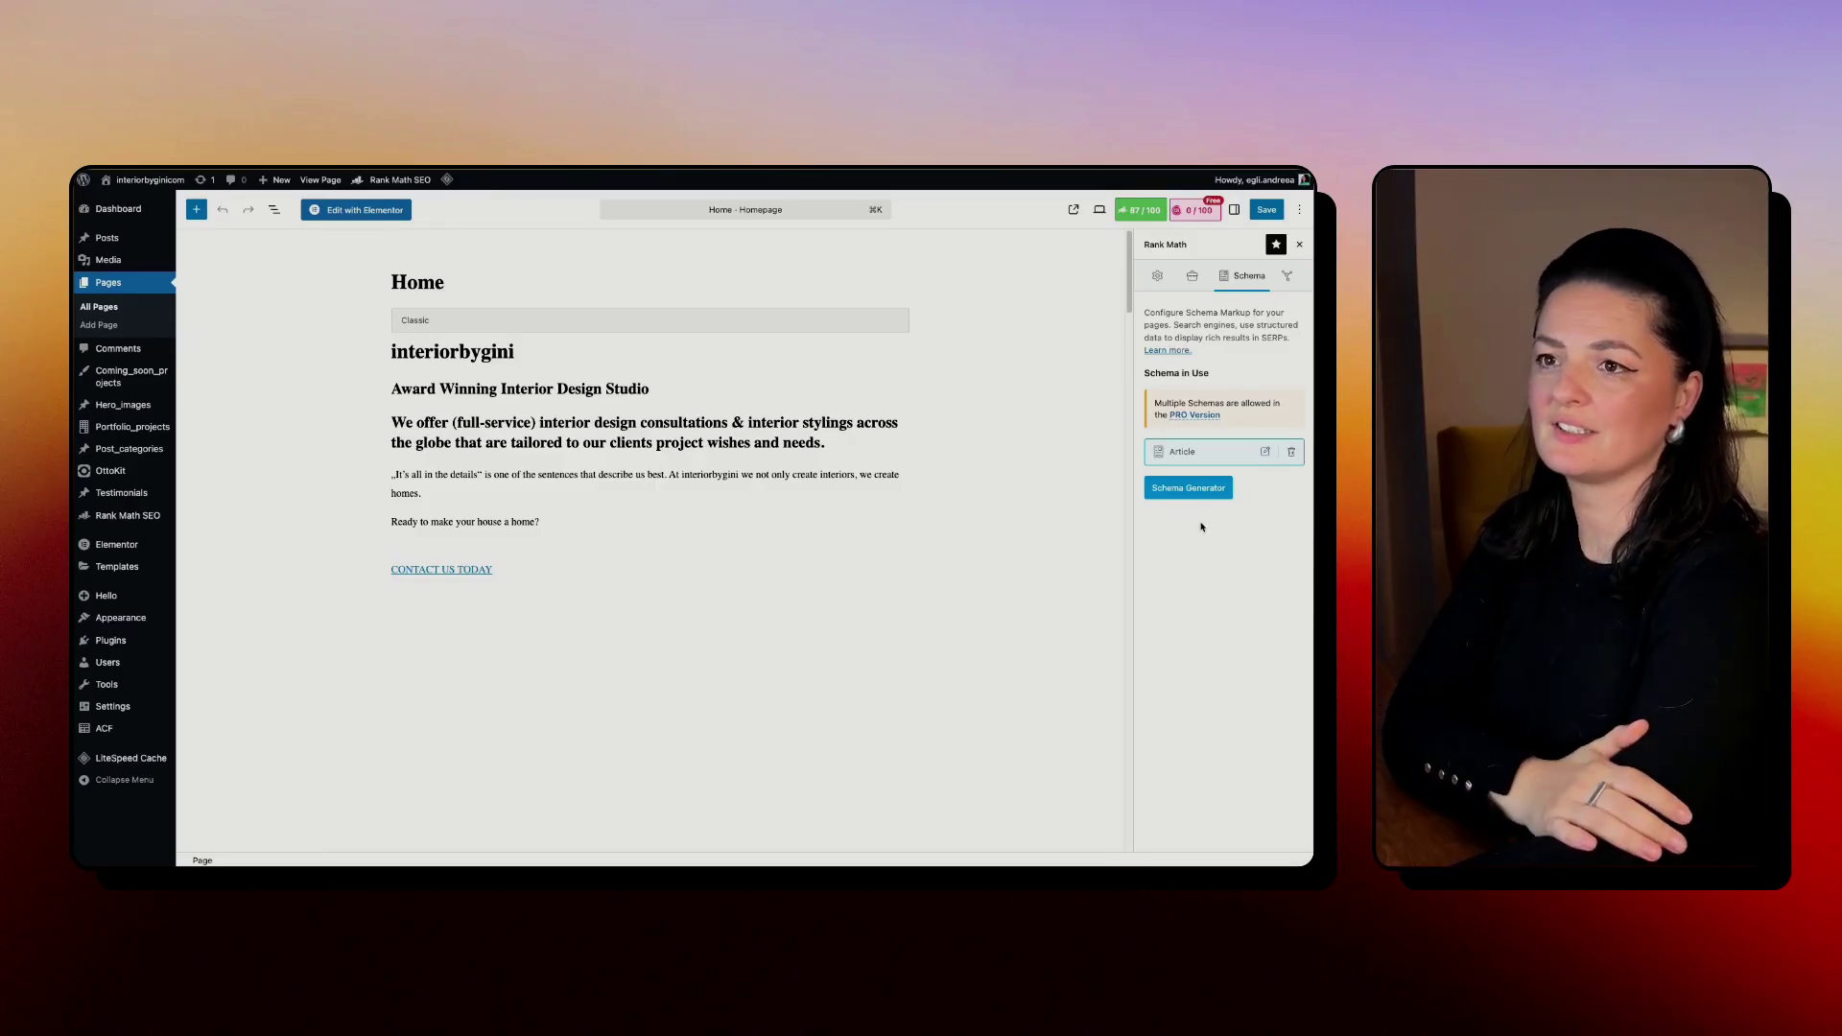
# Step: Replace the Home page's Article schema with the Service schema, save it for this post, and save the page
pyautogui.click(1263, 455)
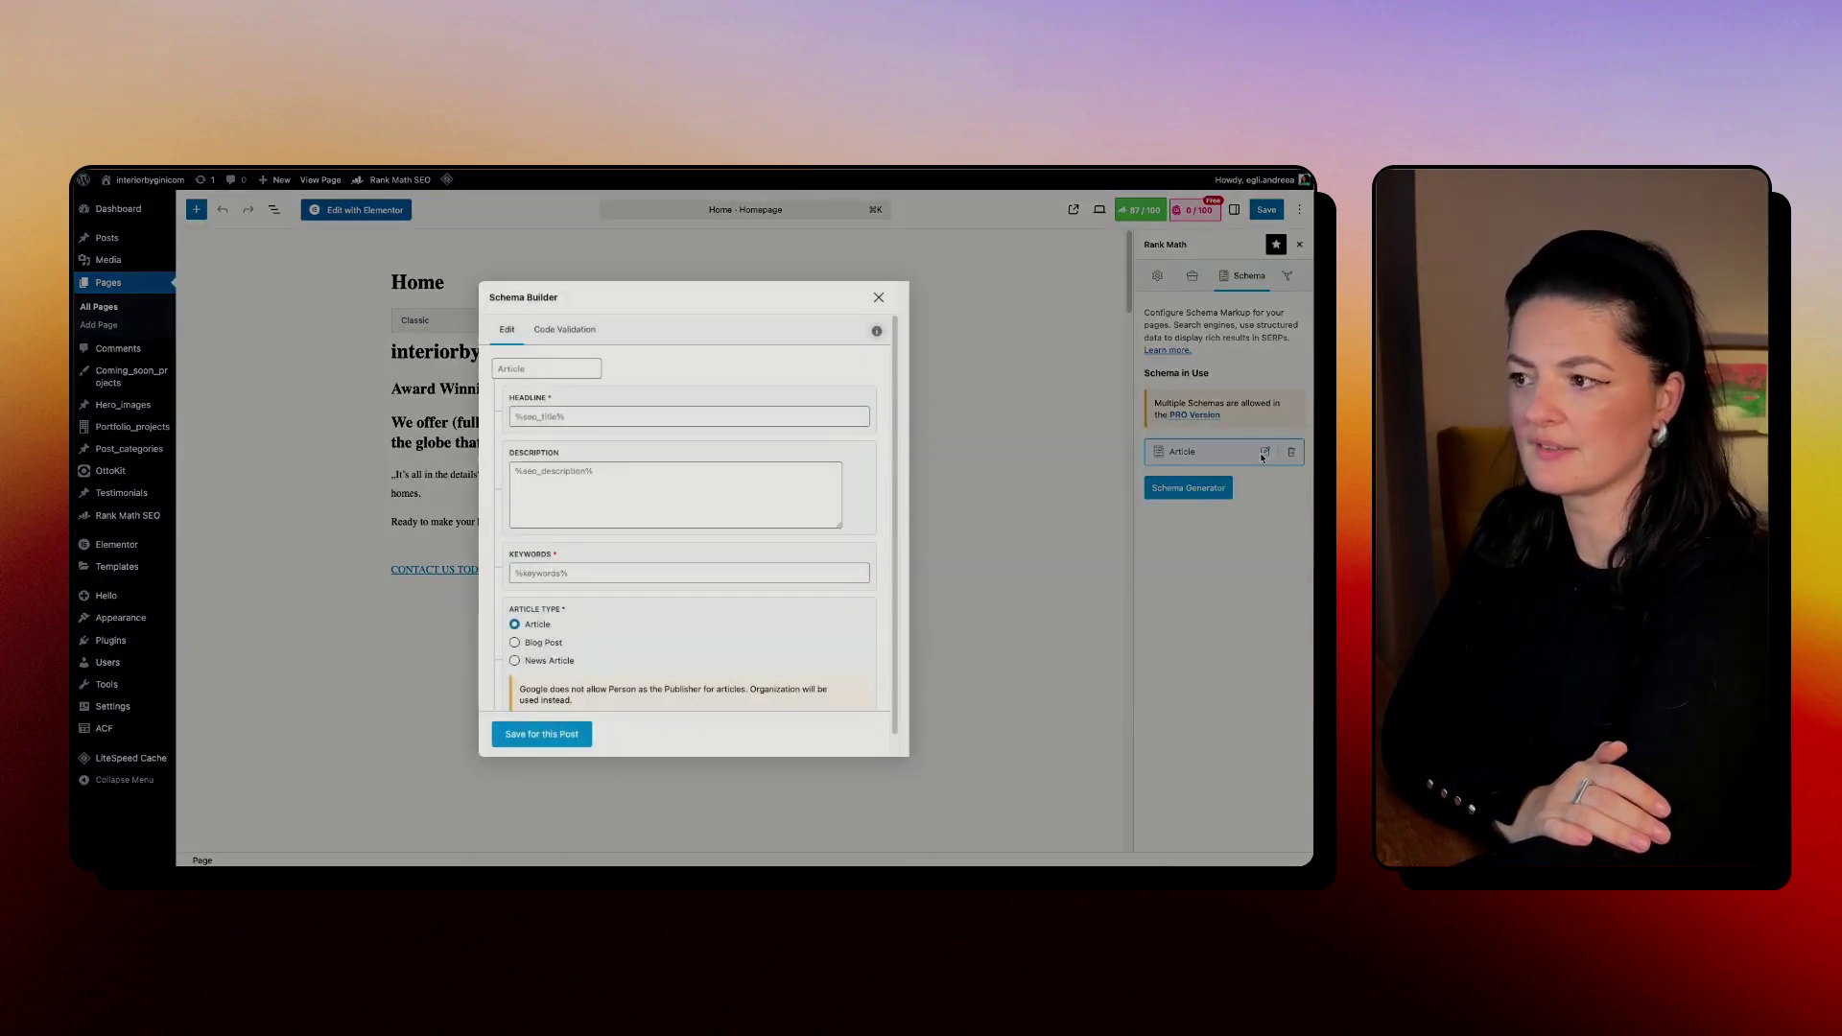
pyautogui.click(878, 297)
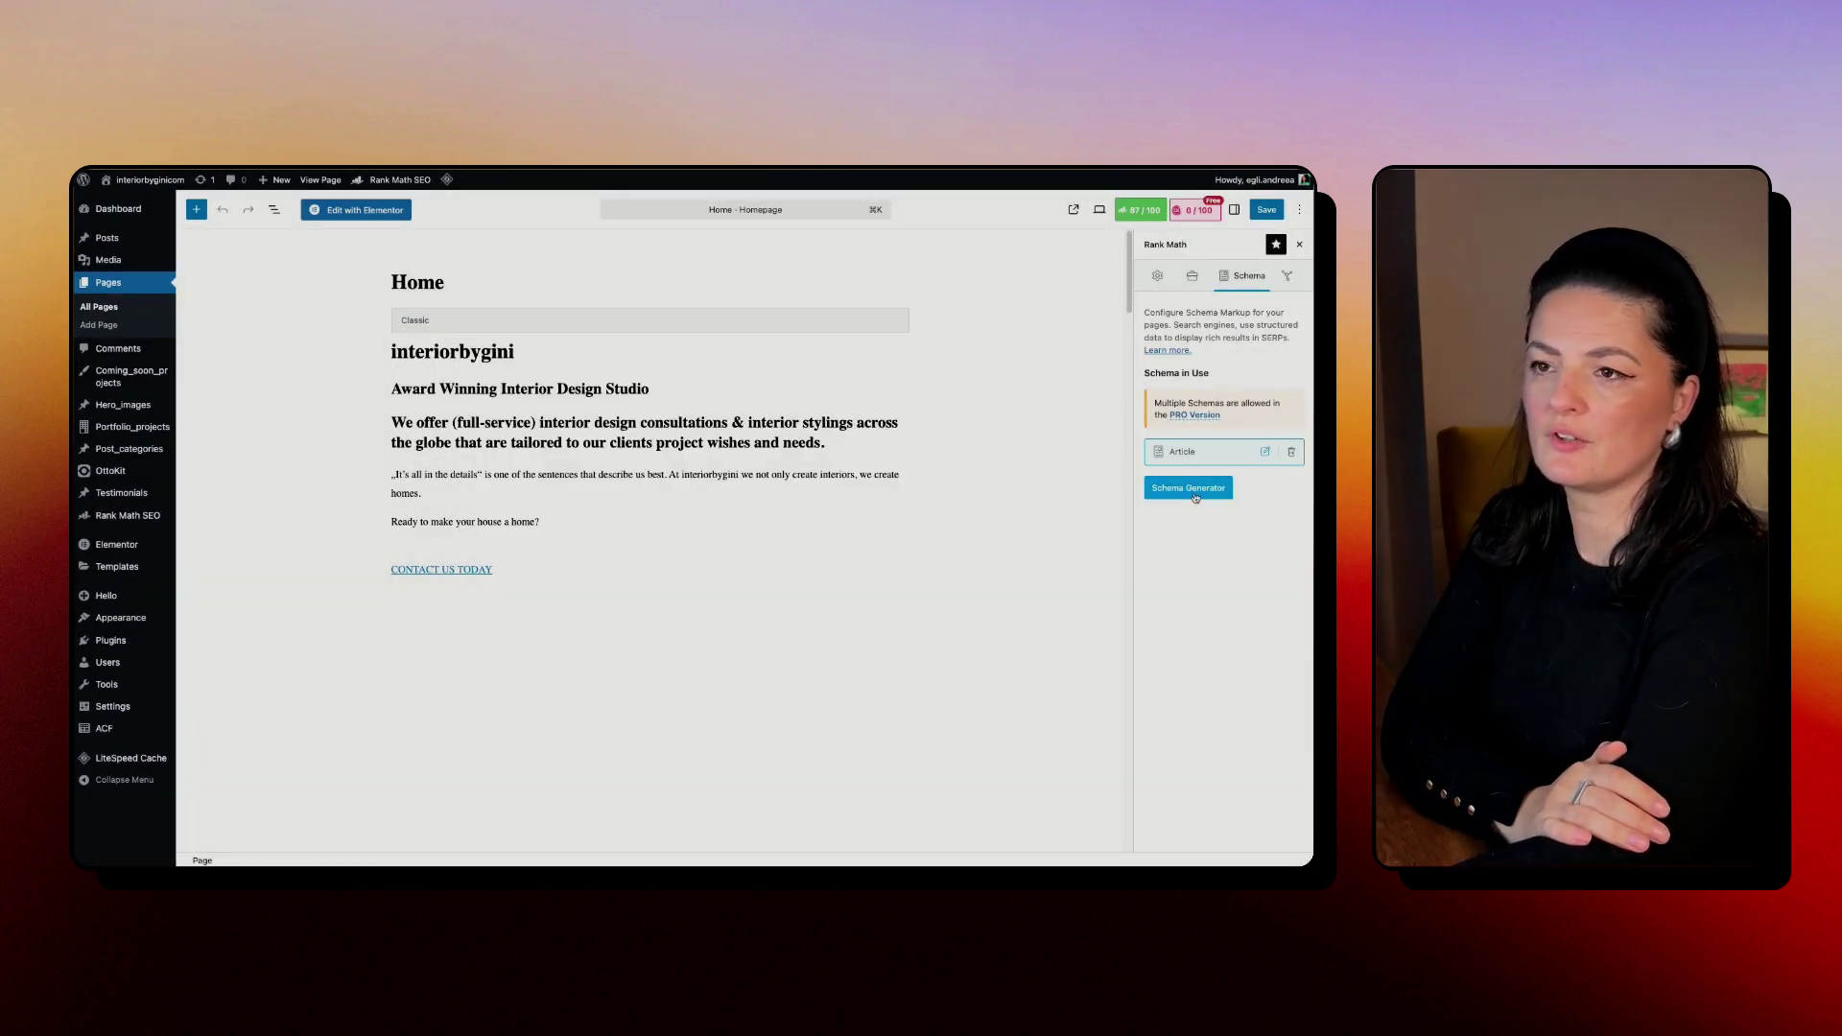
pyautogui.click(1188, 488)
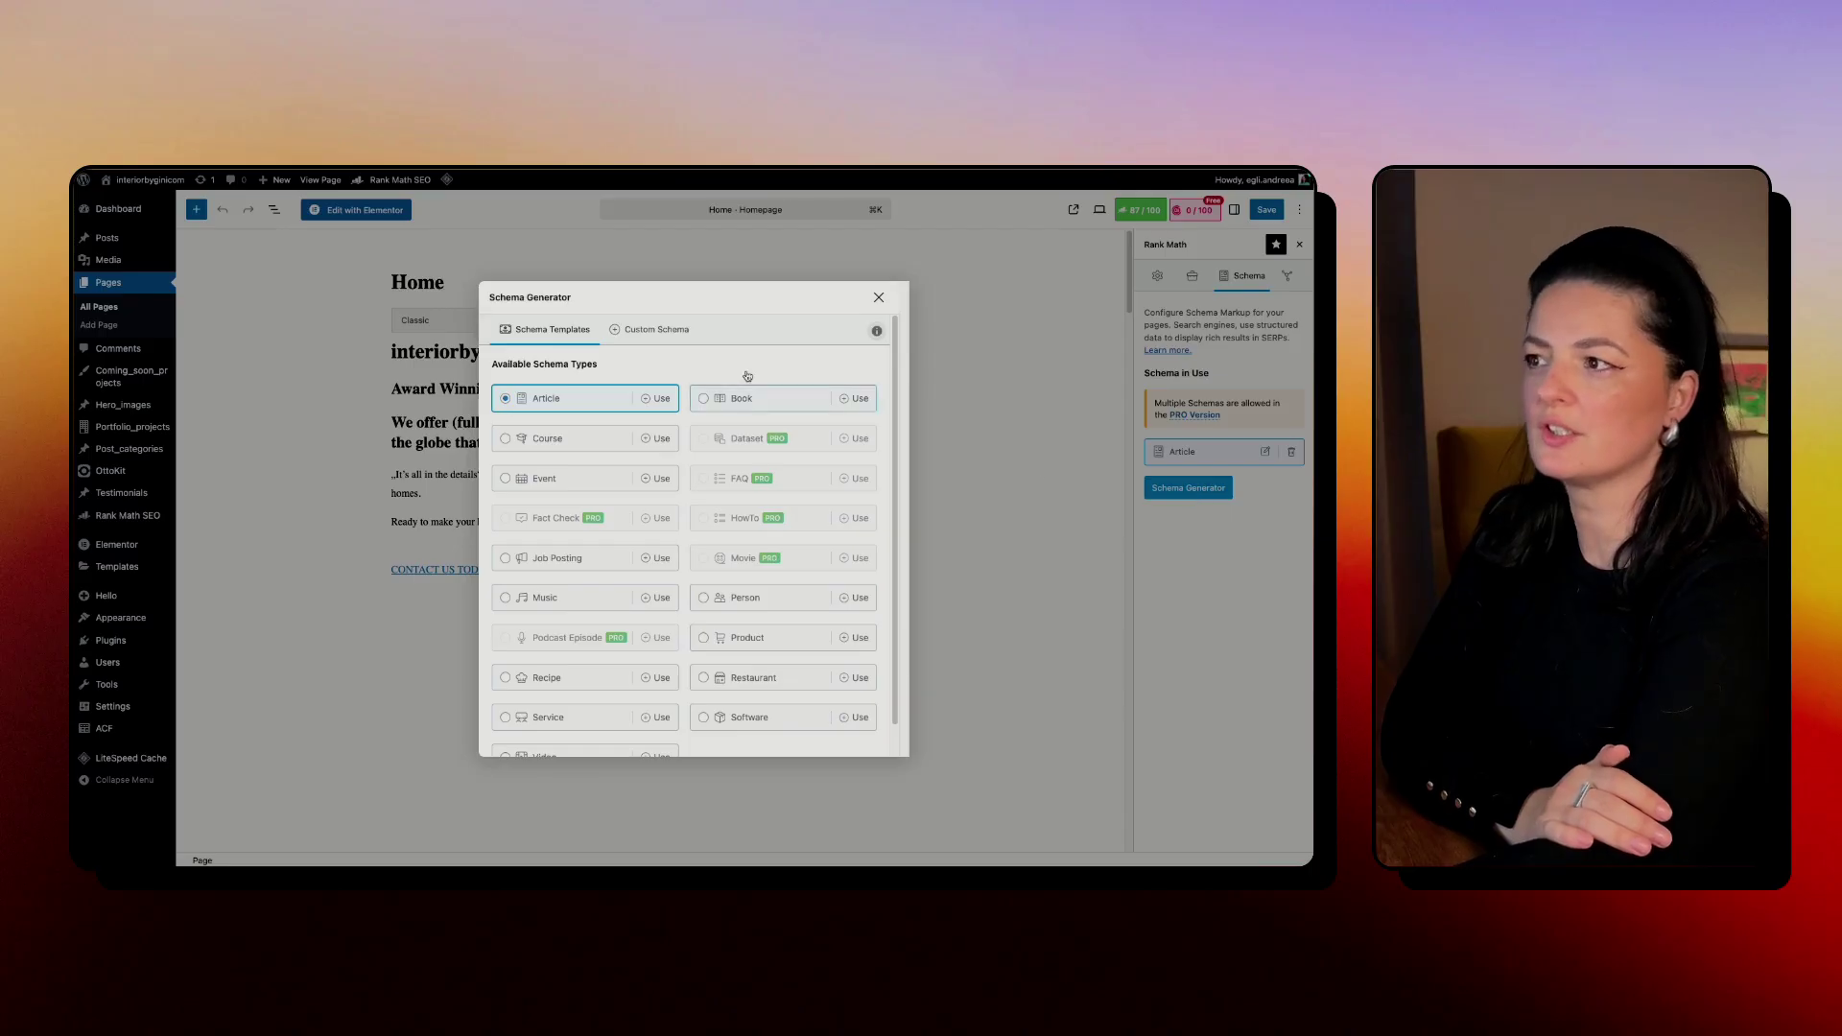
pyautogui.click(537, 719)
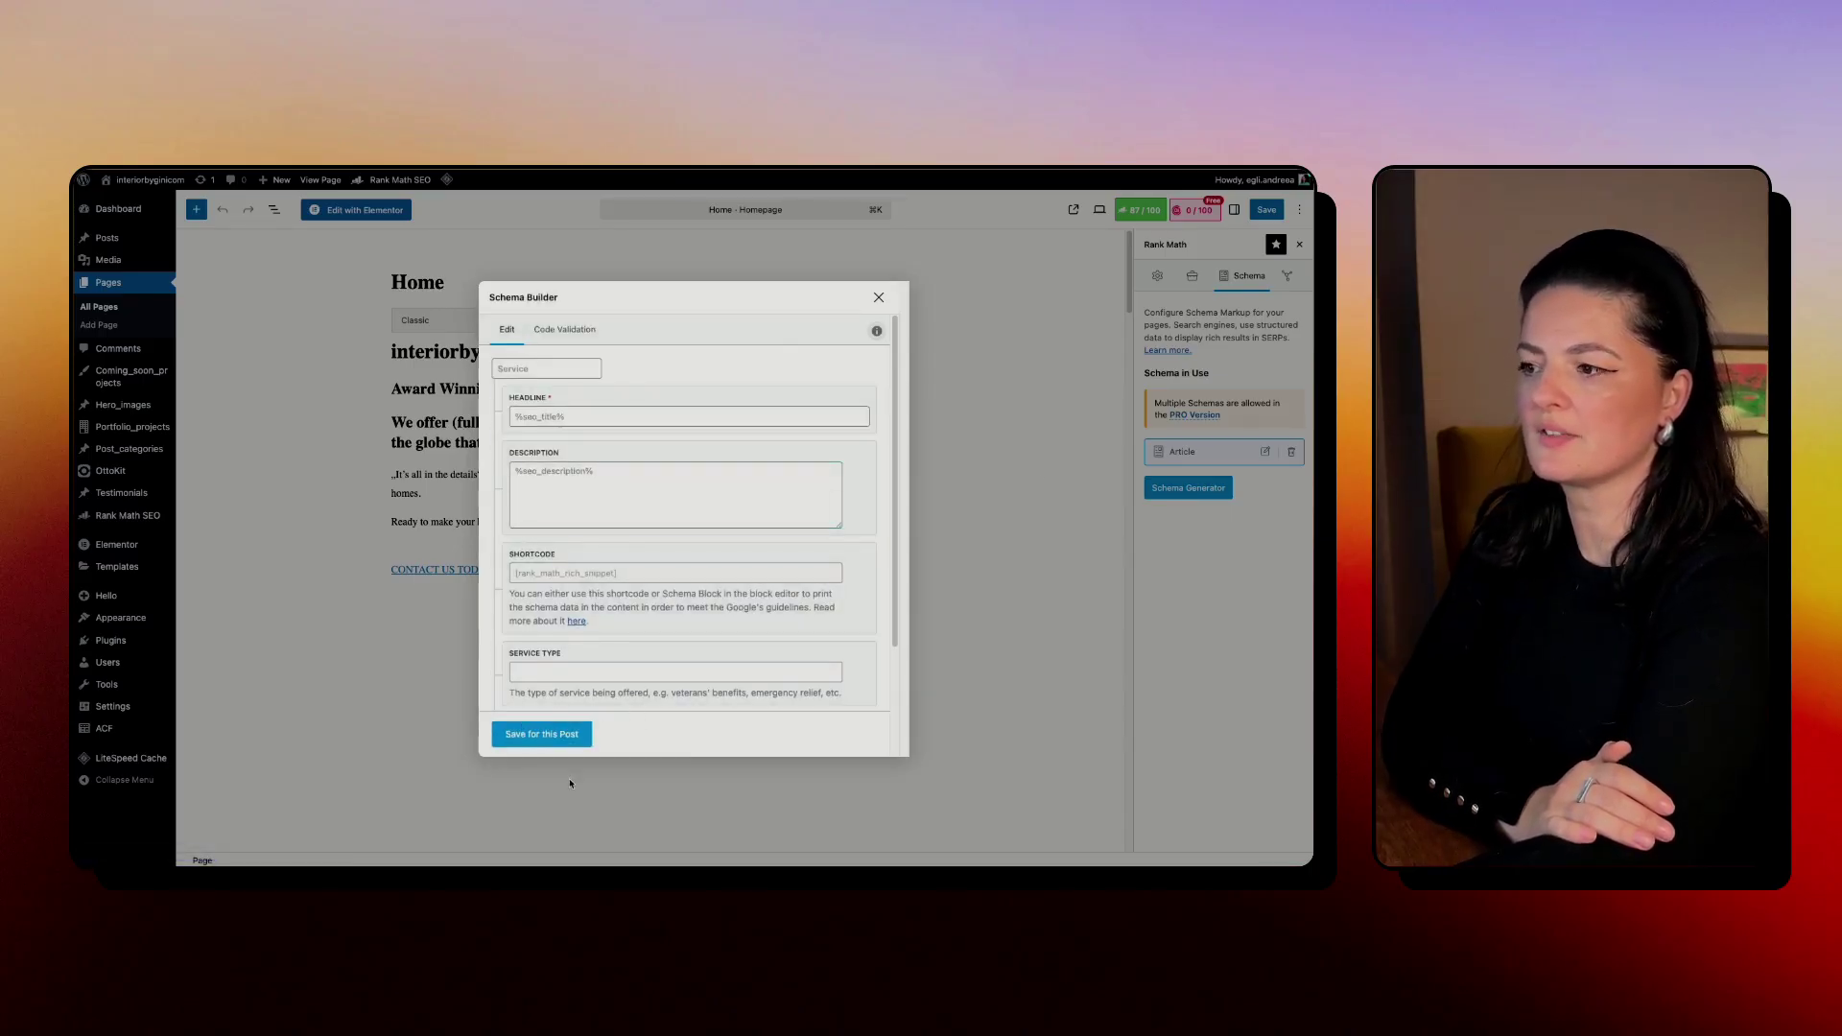
pyautogui.click(542, 735)
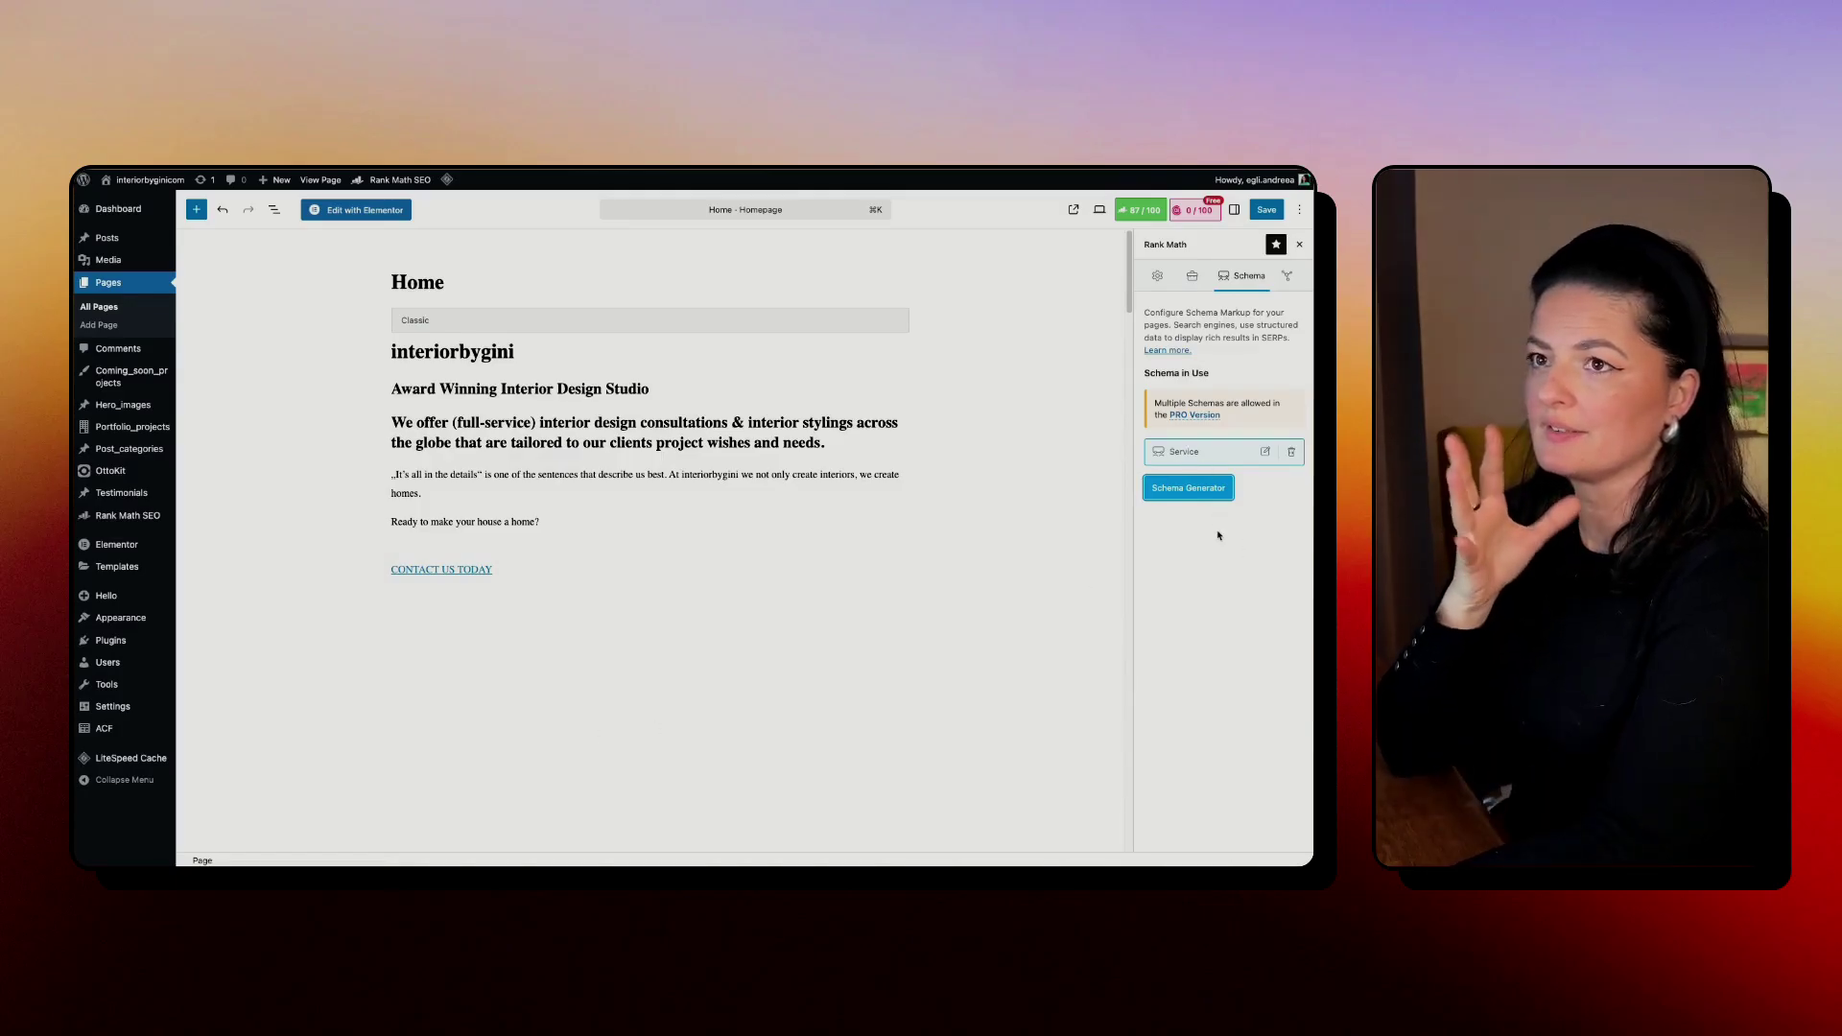
pyautogui.click(1270, 212)
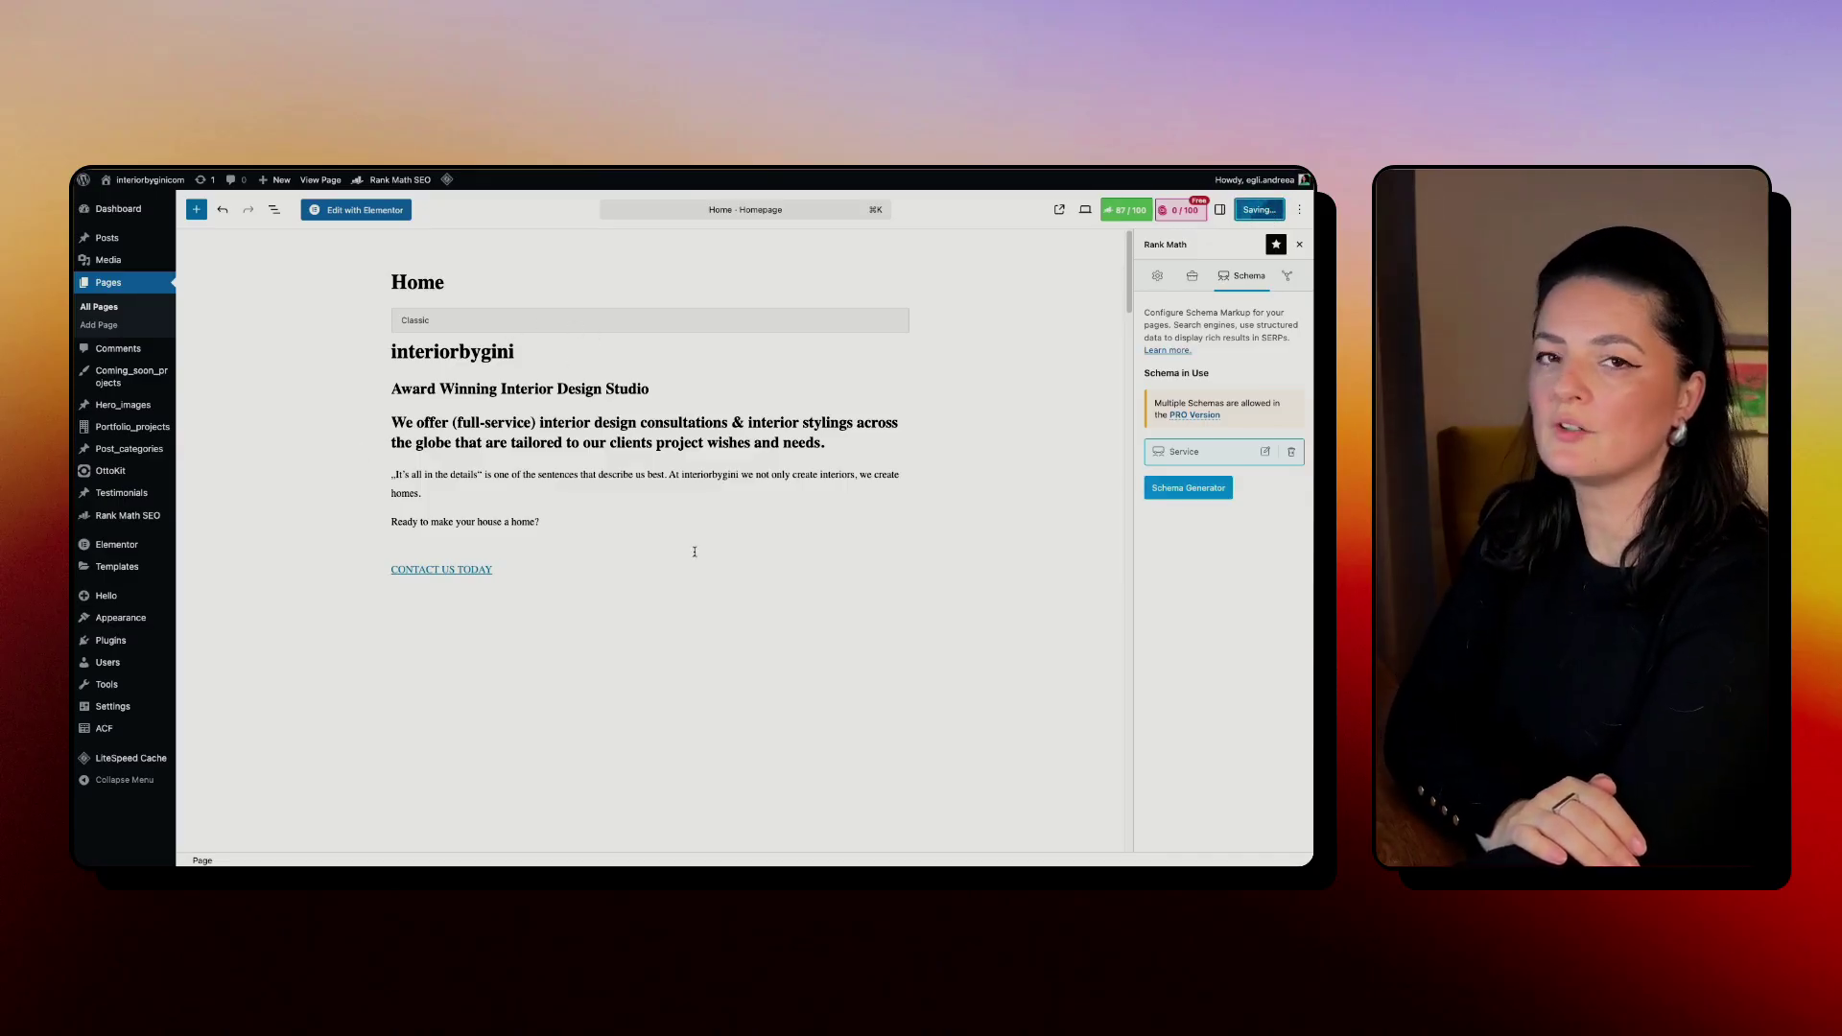
# Step: Open the About page for editing and save its schema for this post with the Article type
pyautogui.click(108, 283)
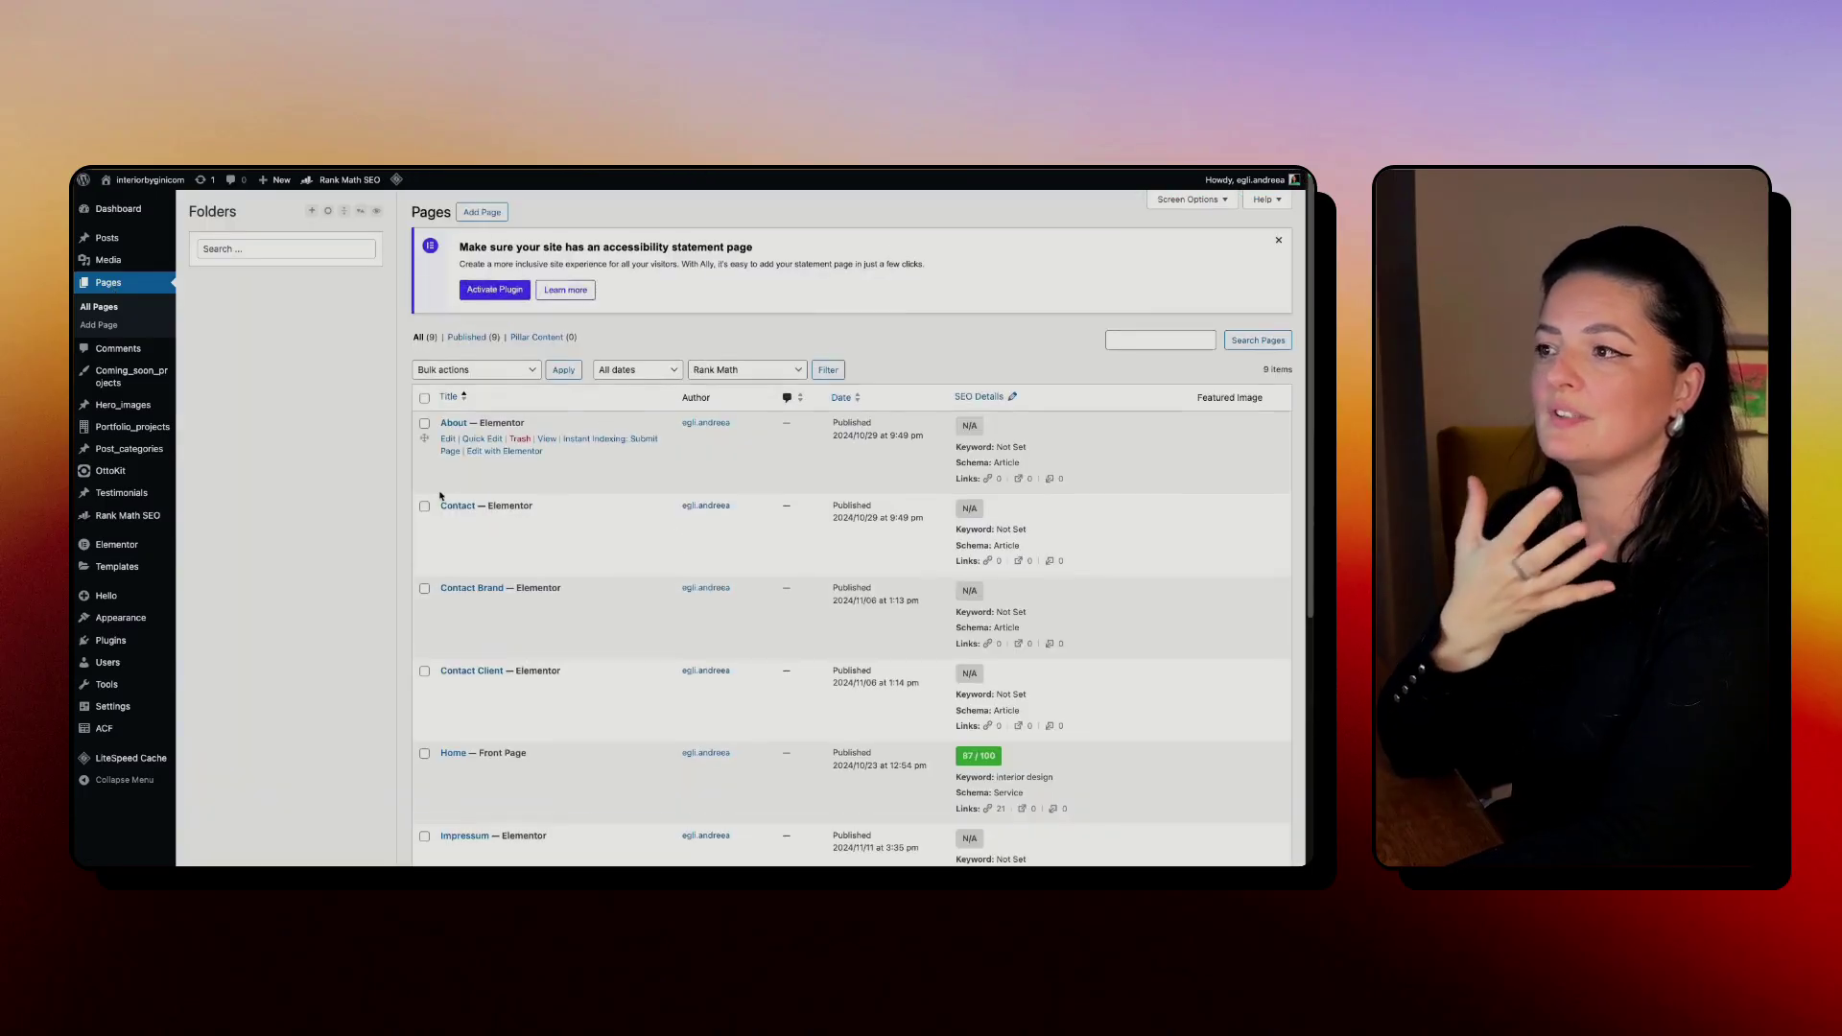
pyautogui.click(448, 439)
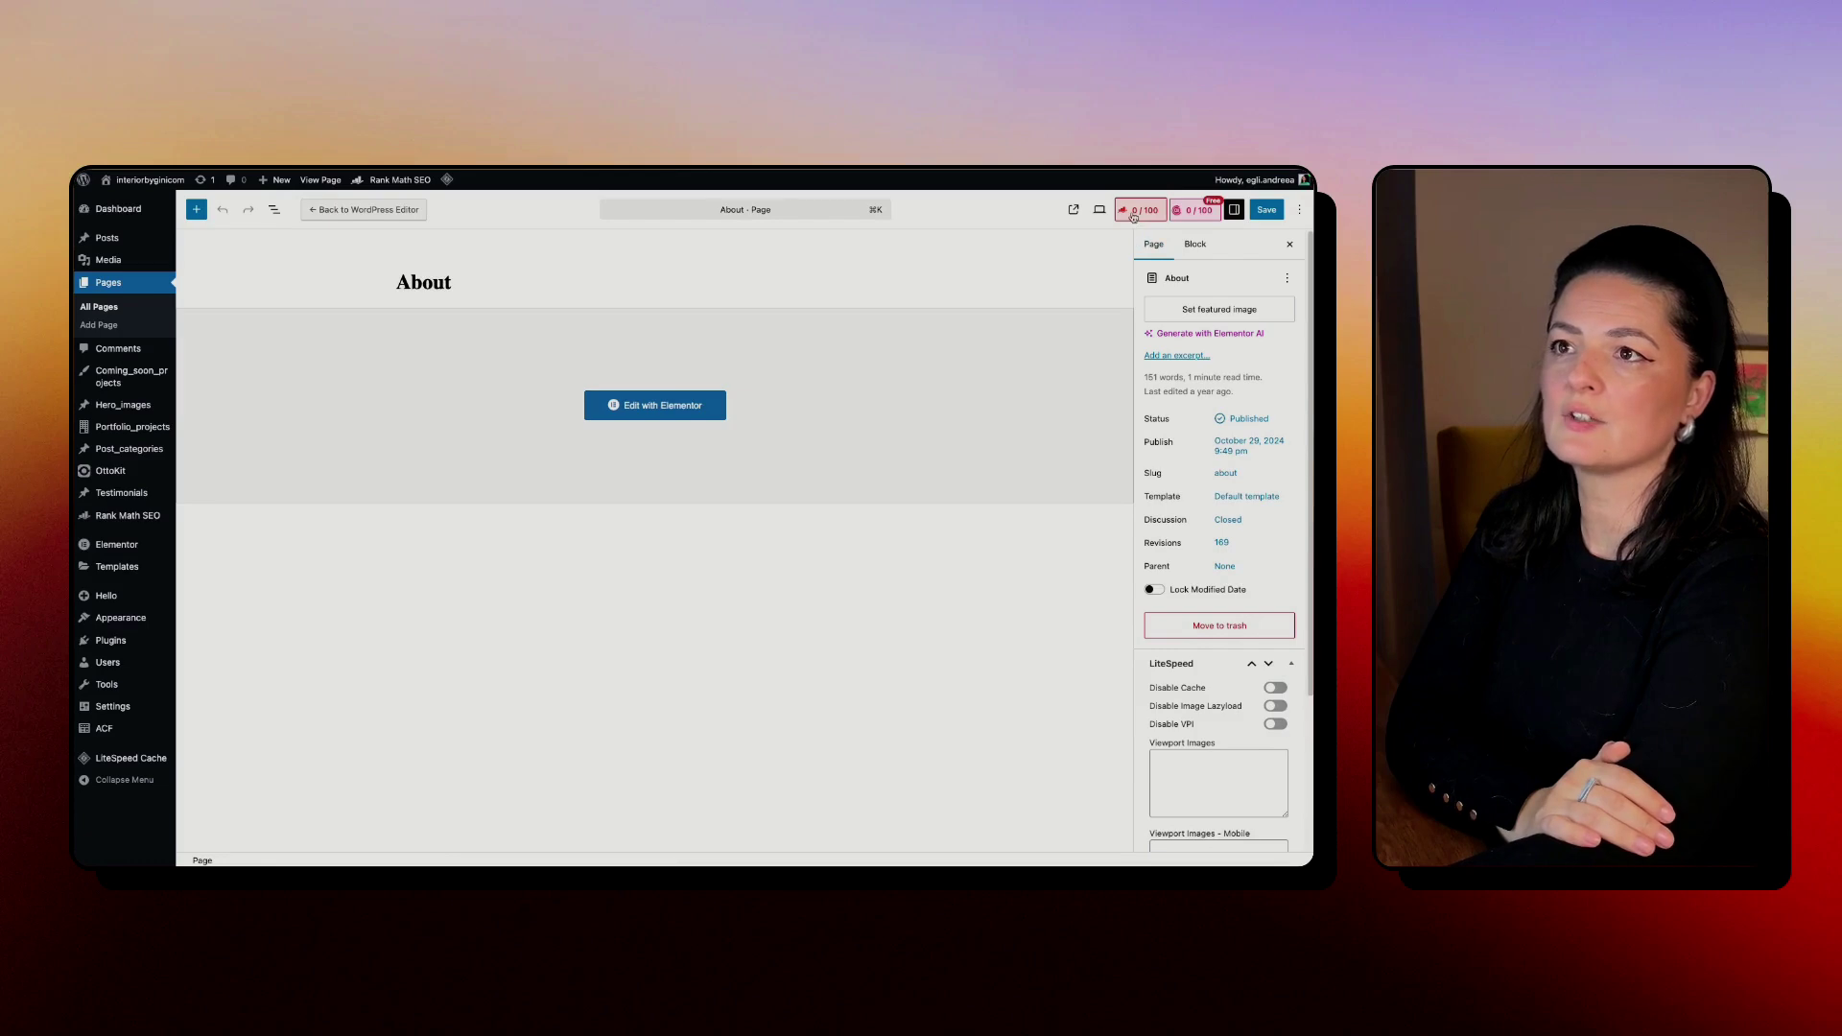
pyautogui.click(1246, 278)
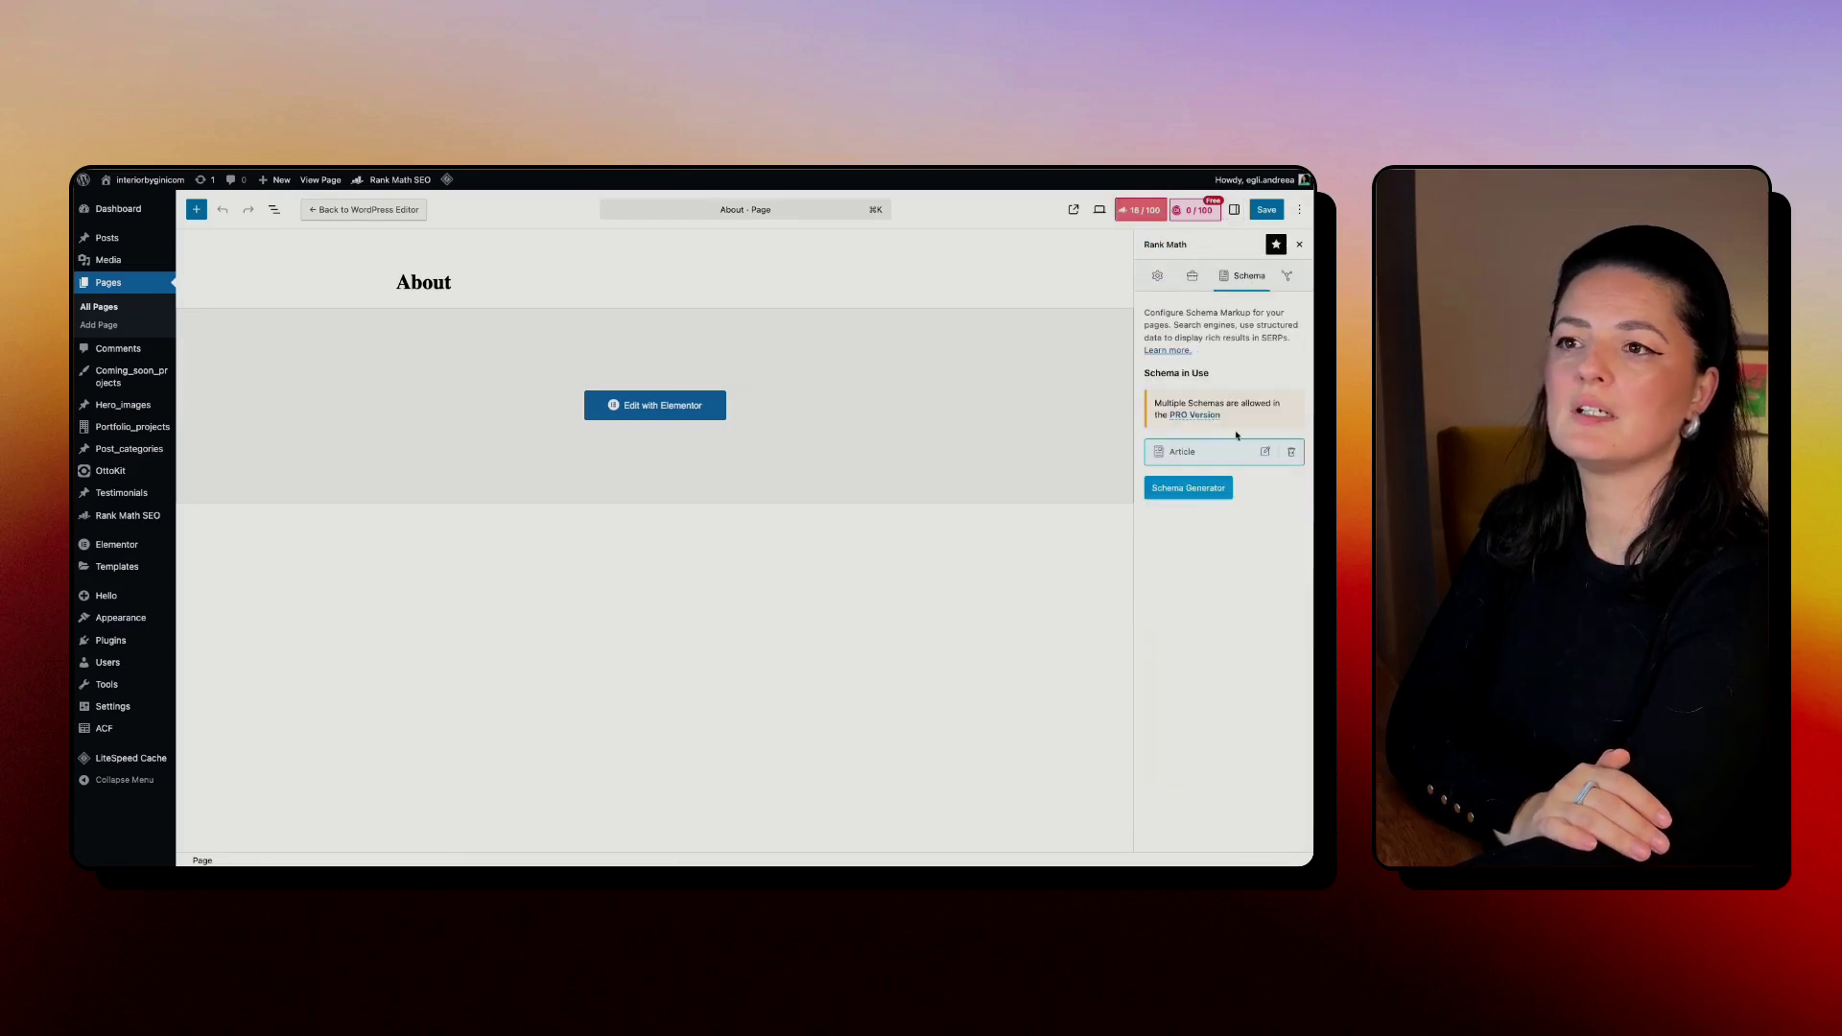
pyautogui.click(1266, 453)
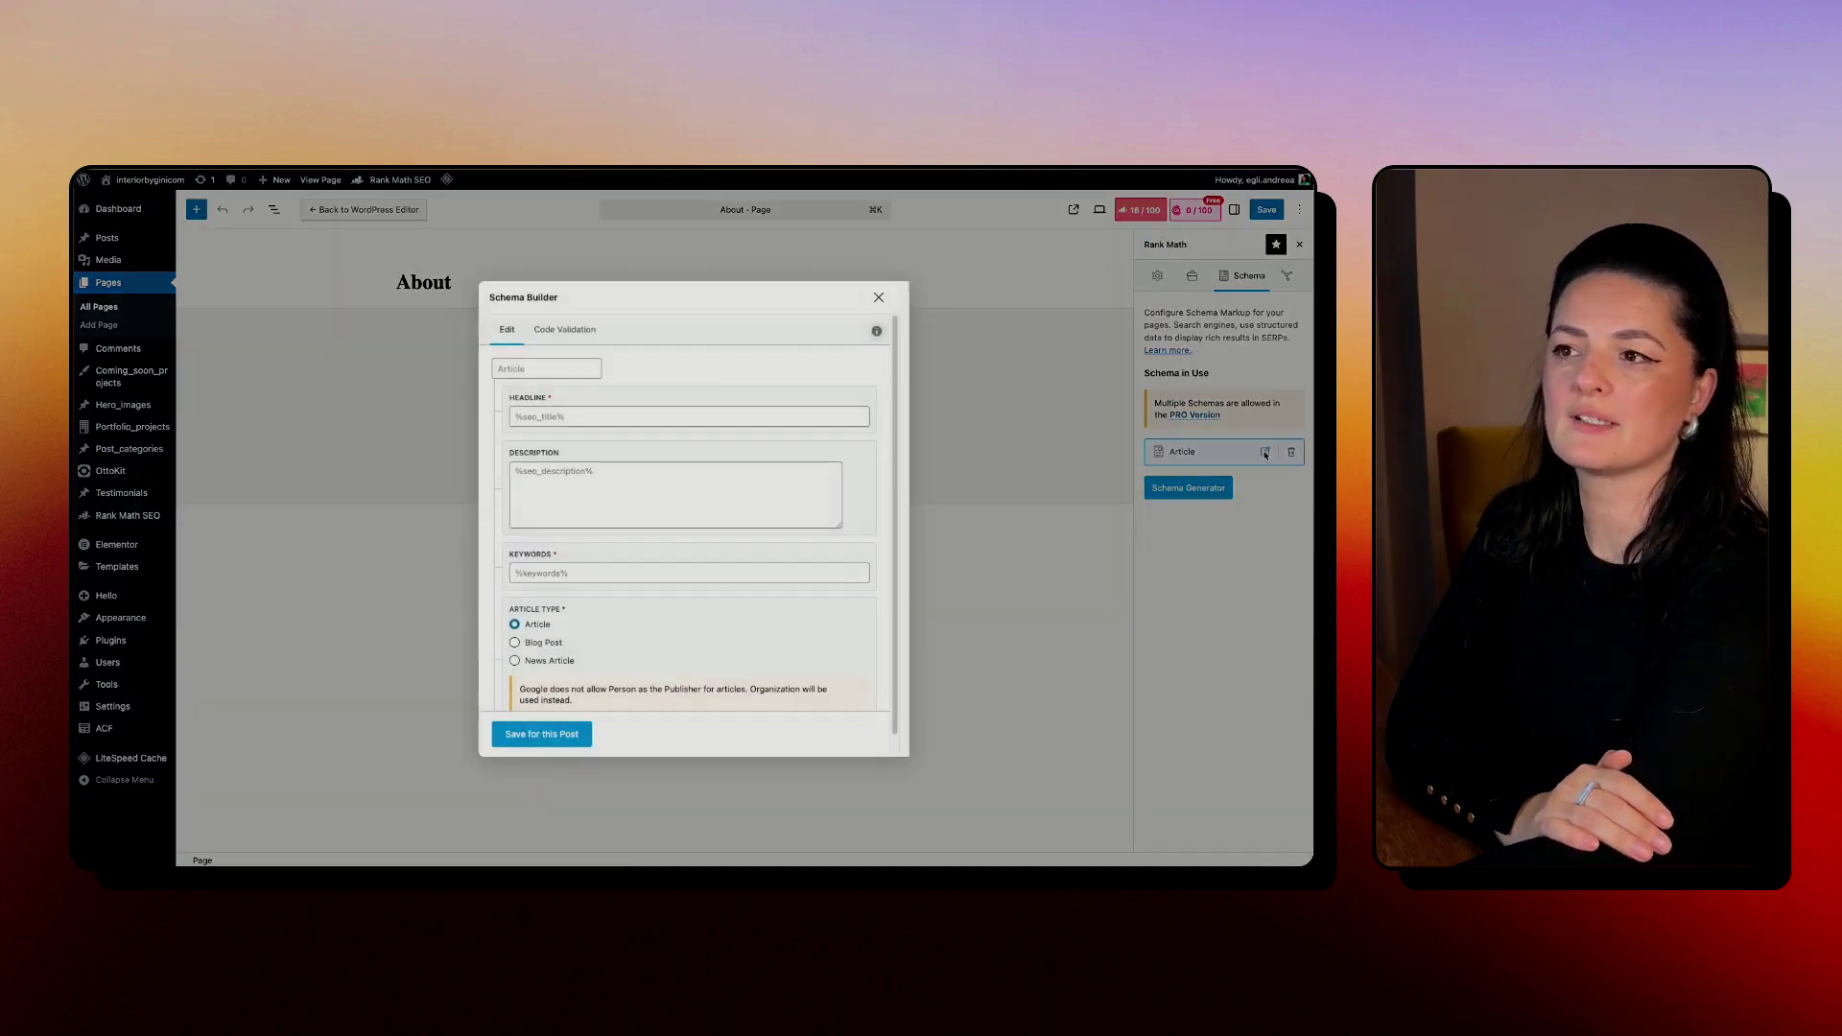
pyautogui.click(534, 731)
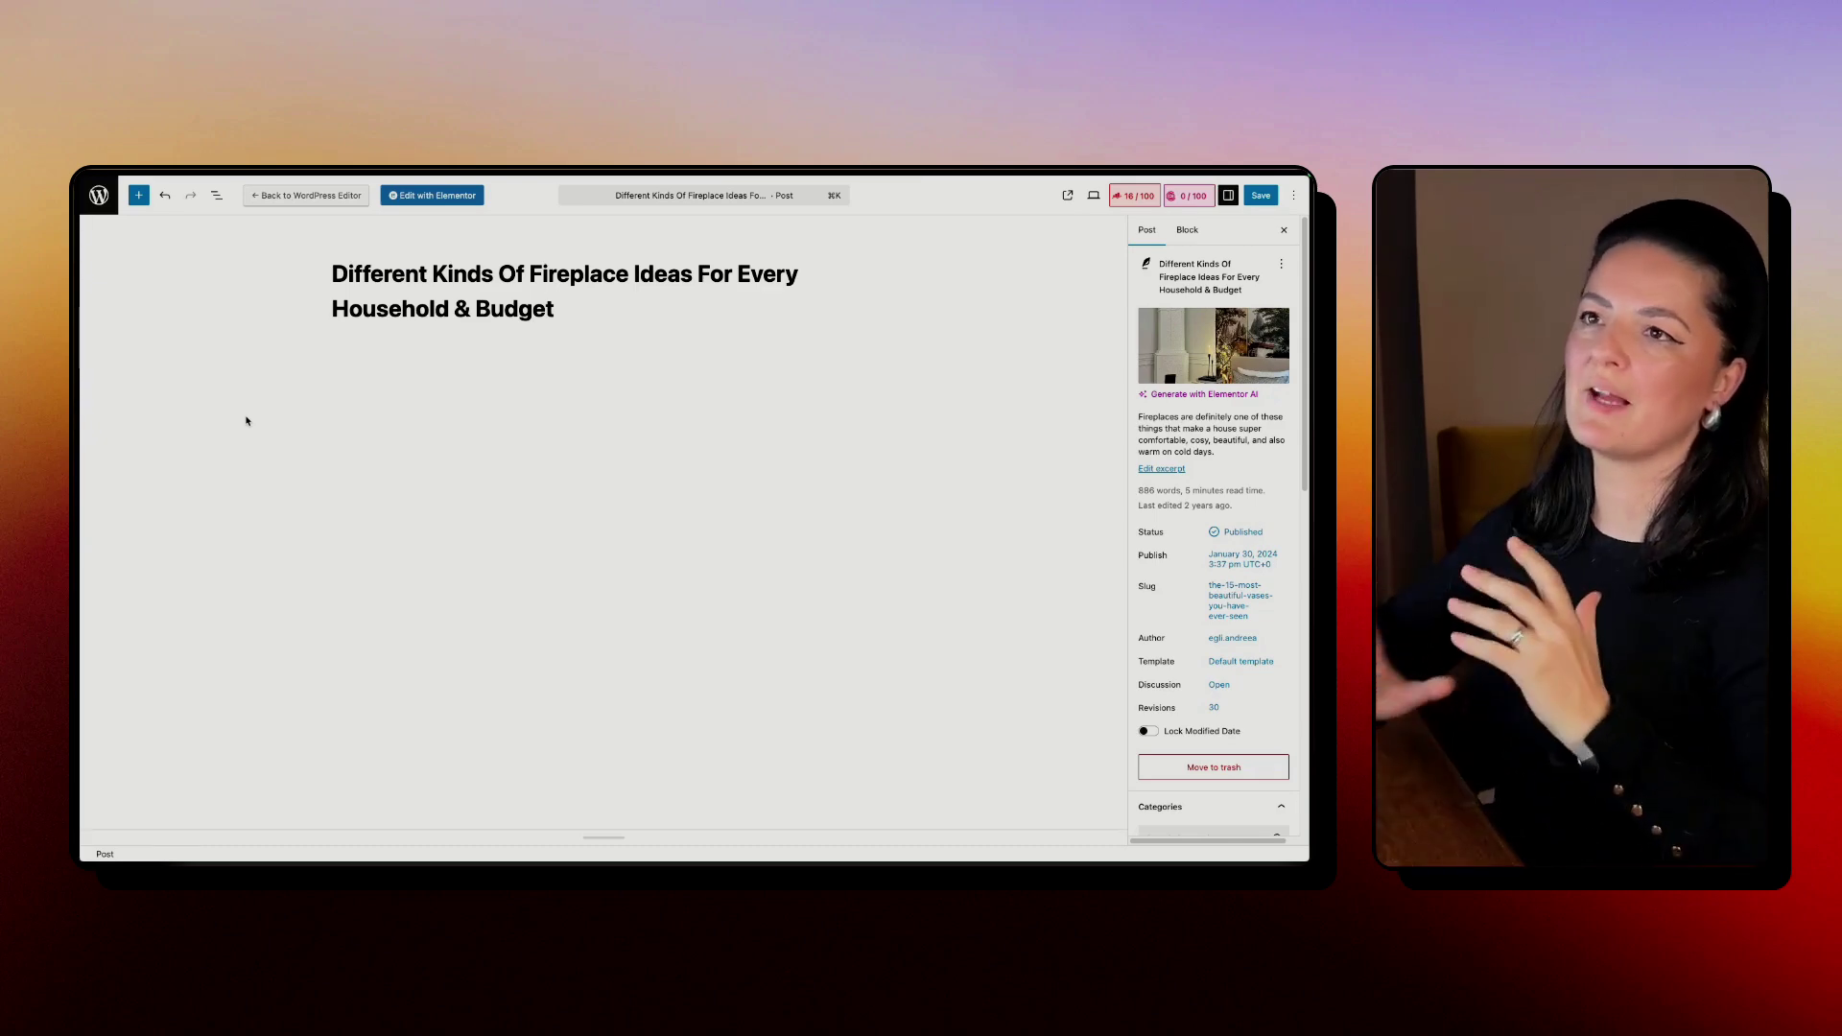
# Step: Open the post "Different Kinds Of Fireplace Ideas For Every Household & Budget" in Elementor, leaving without saving changes
pyautogui.click(403, 198)
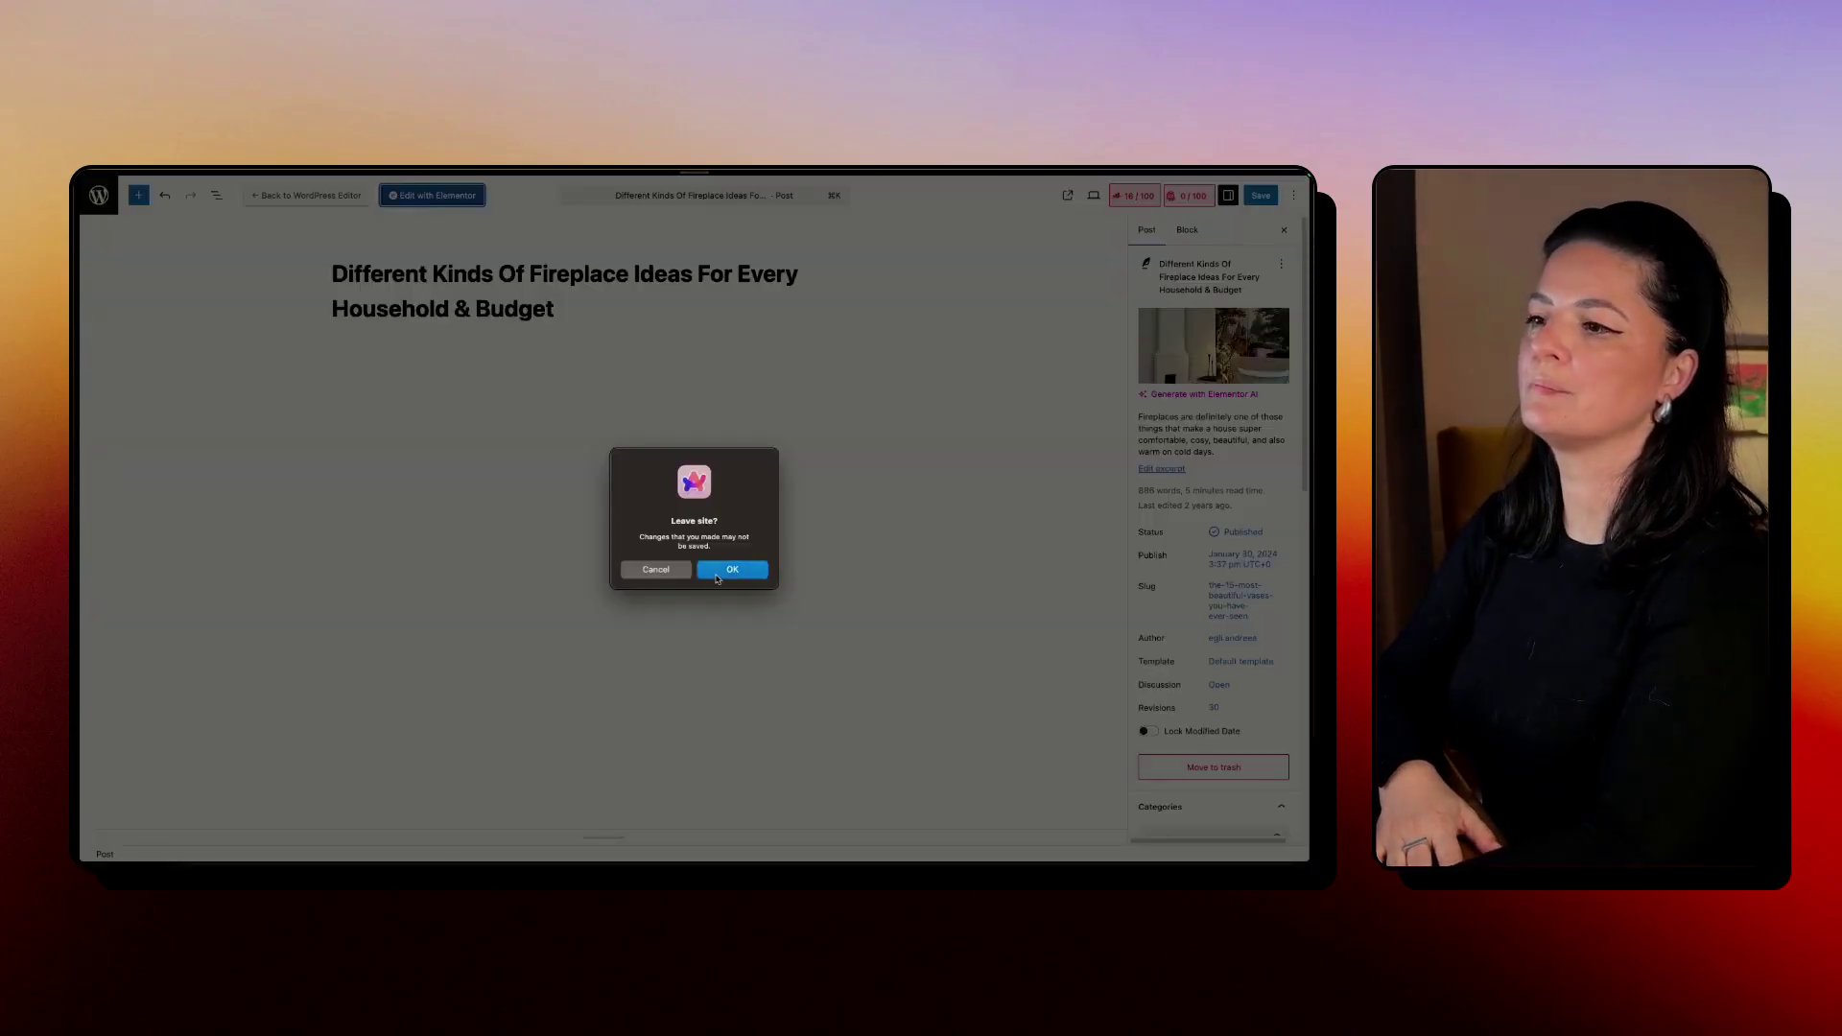
pyautogui.click(711, 570)
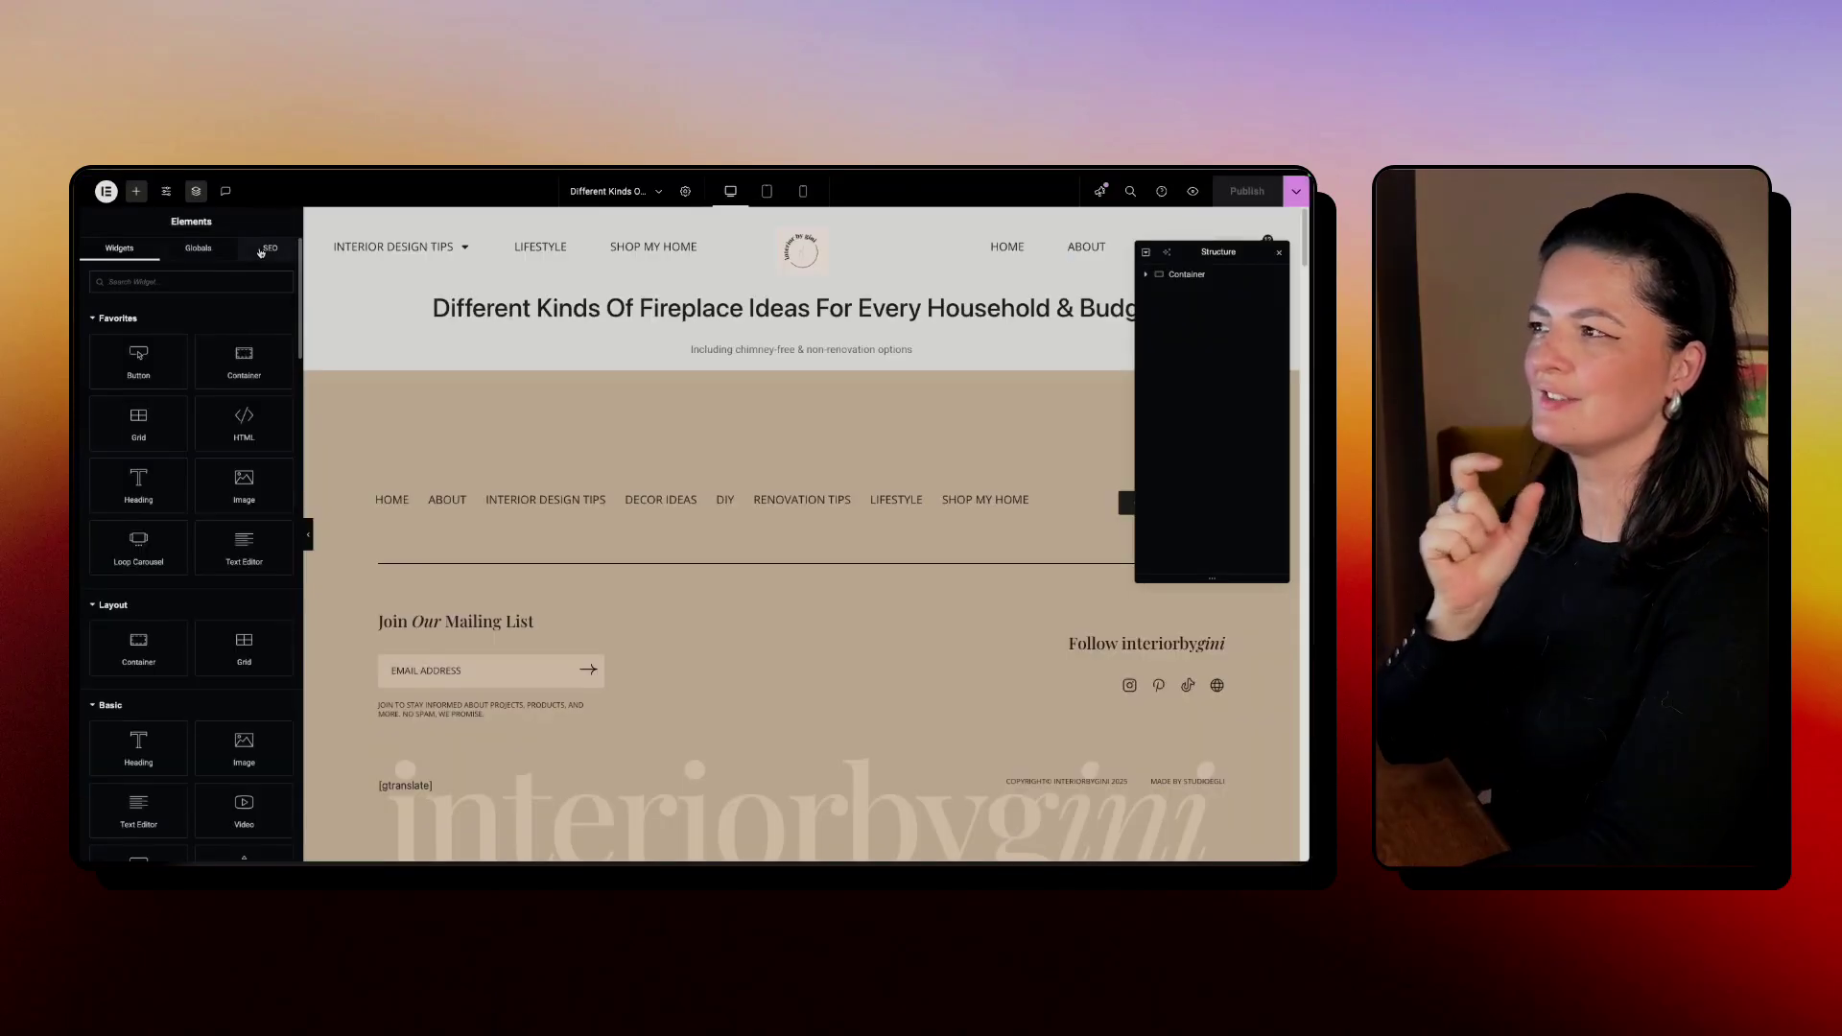
# Step: Open the fireplace post's SEO settings in Elementor and examine its Basic and Additional SEO checks
pyautogui.click(260, 249)
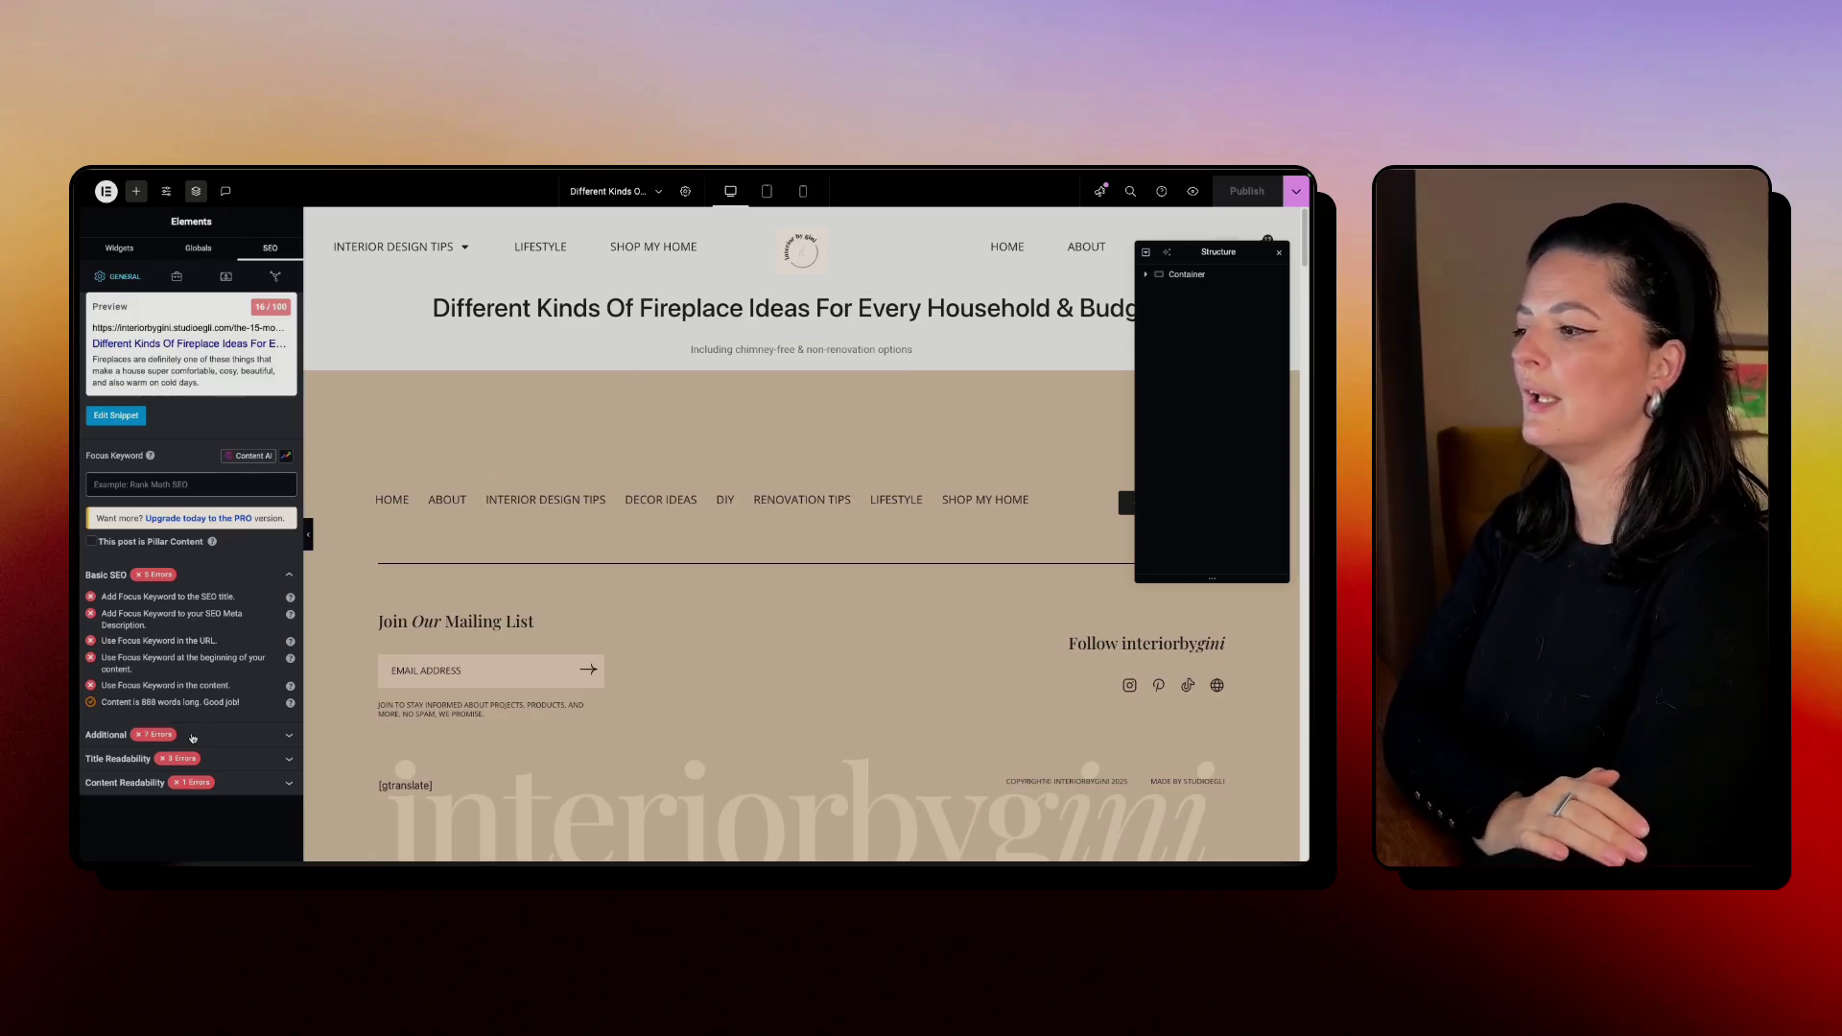
pyautogui.click(284, 740)
pyautogui.scroll(-2, 264, 743)
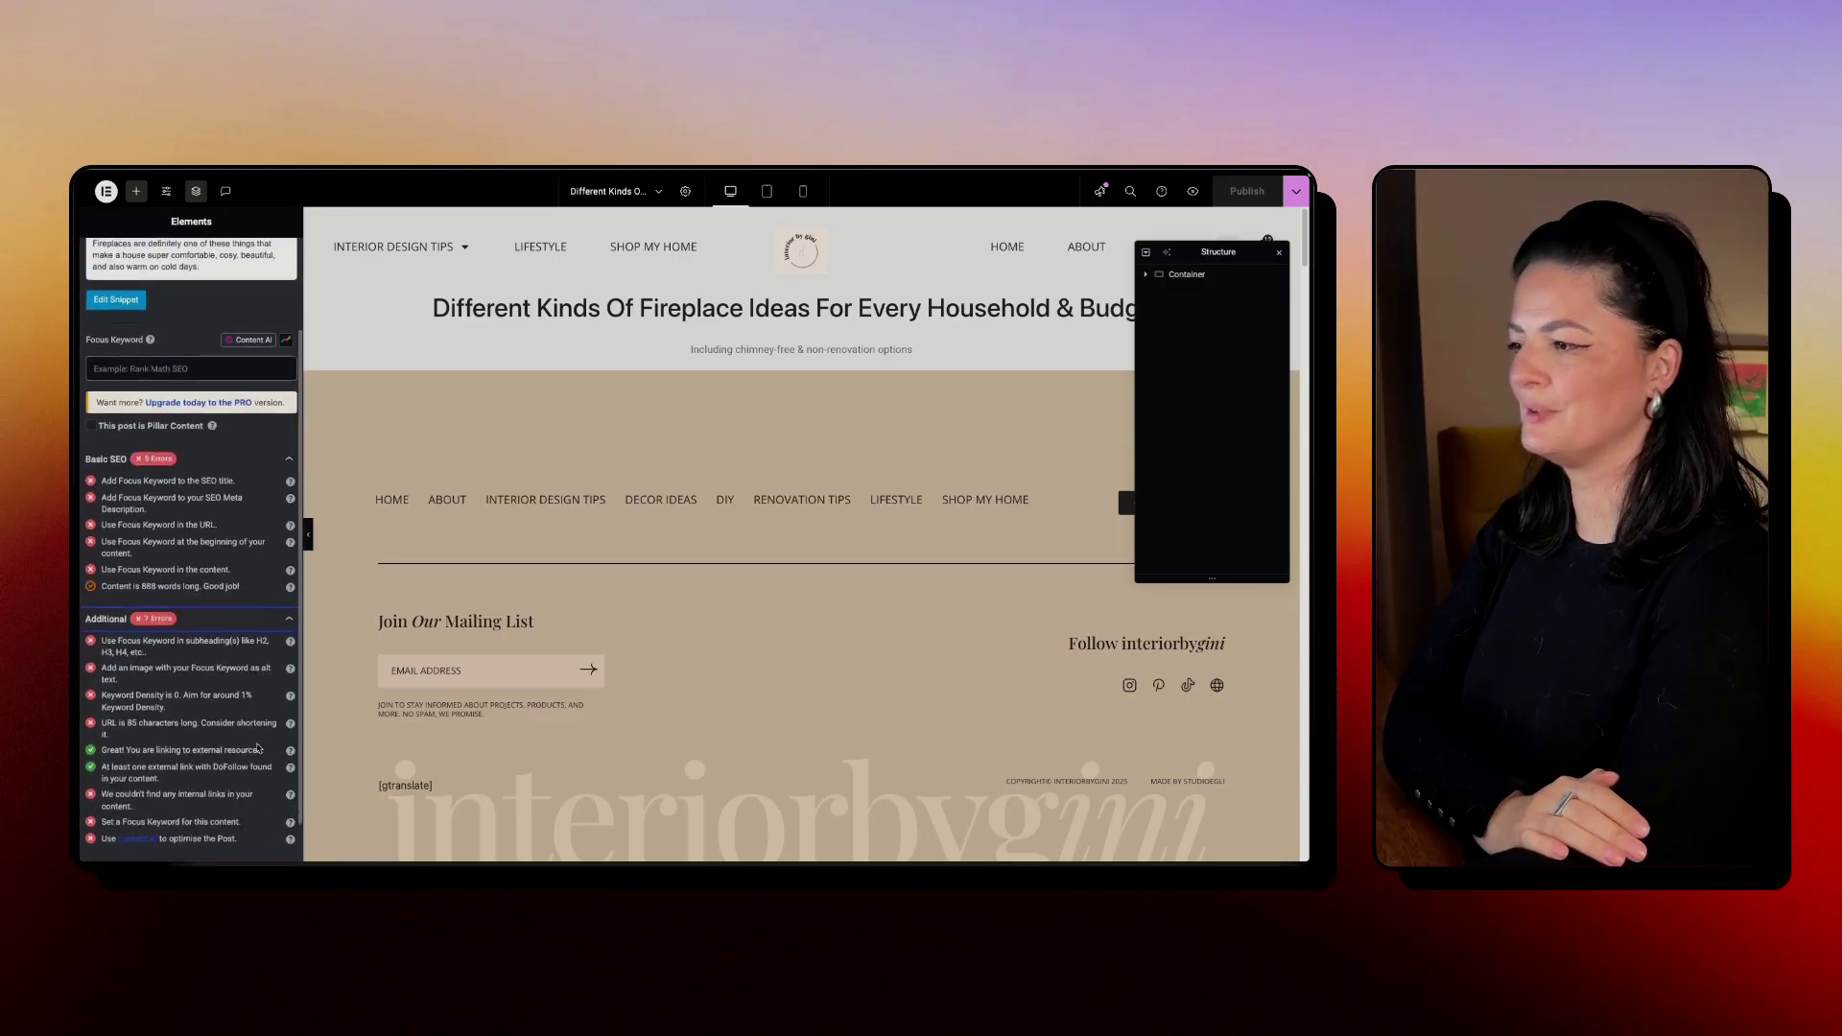
pyautogui.scroll(2, 252, 729)
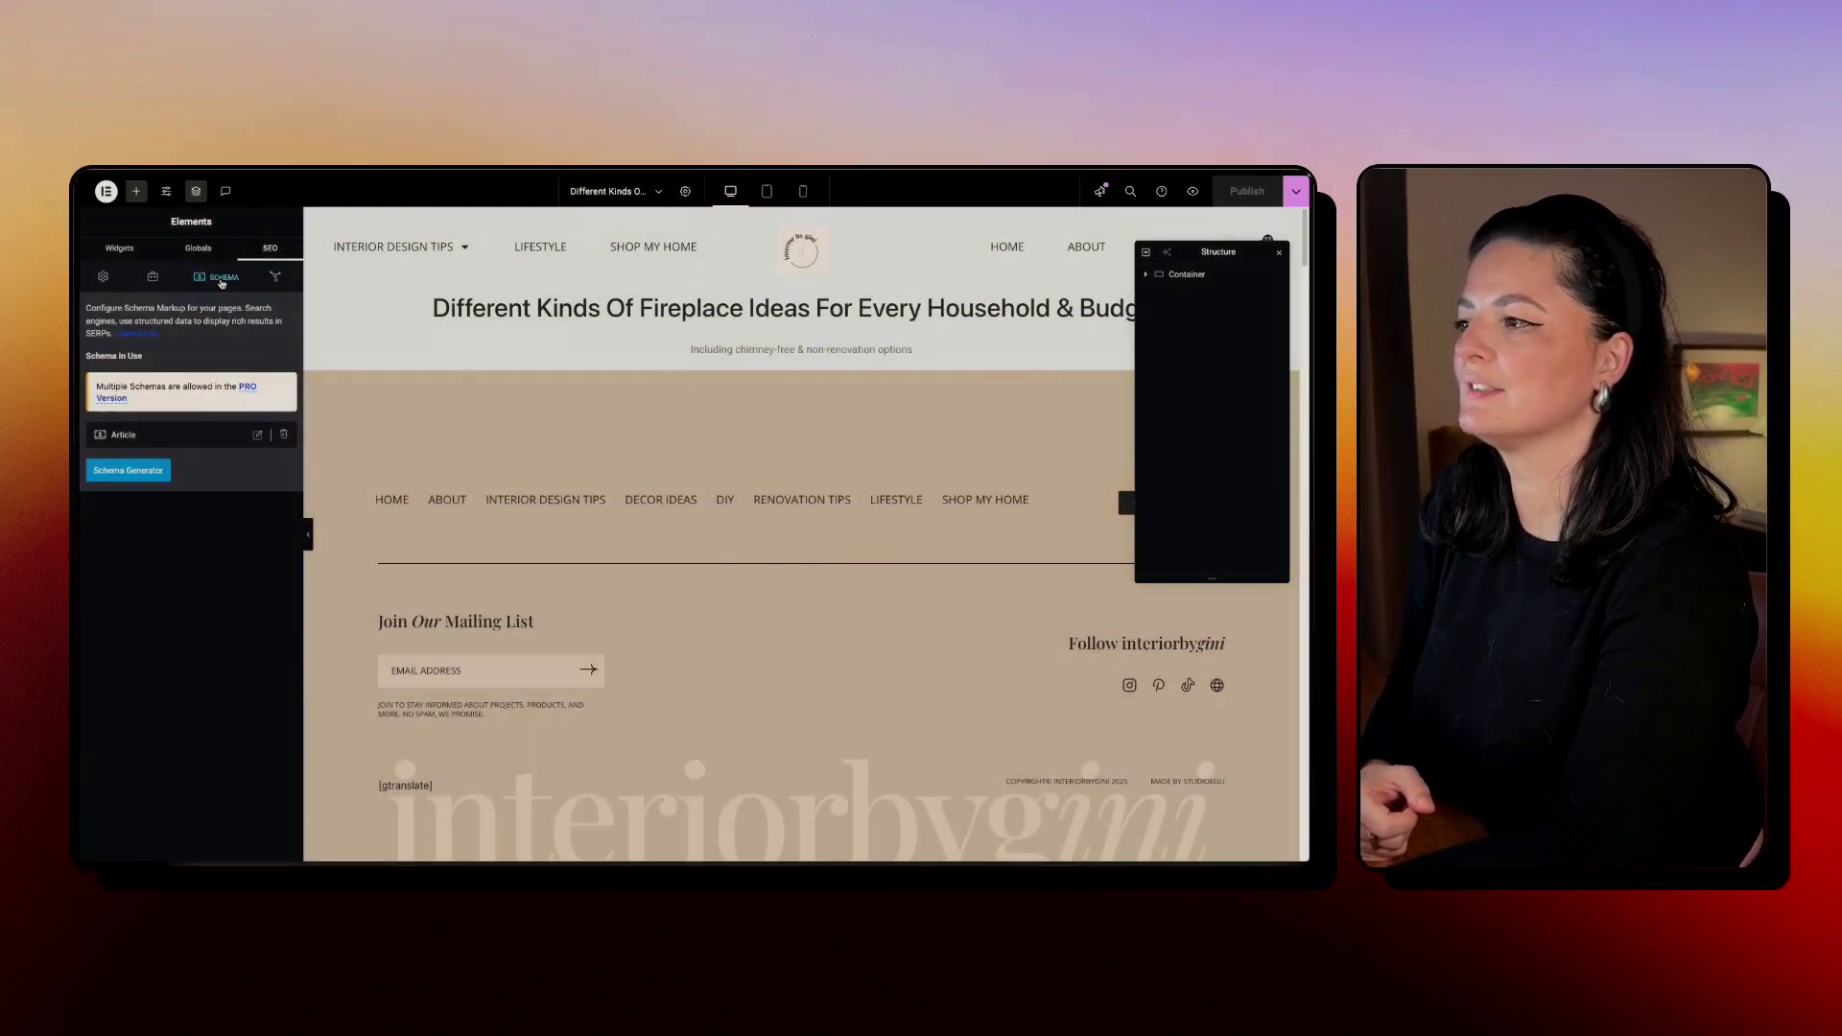
# Step: Examine the Schema Generator's available schema types and custom schema option for the fireplace post
pyautogui.click(125, 472)
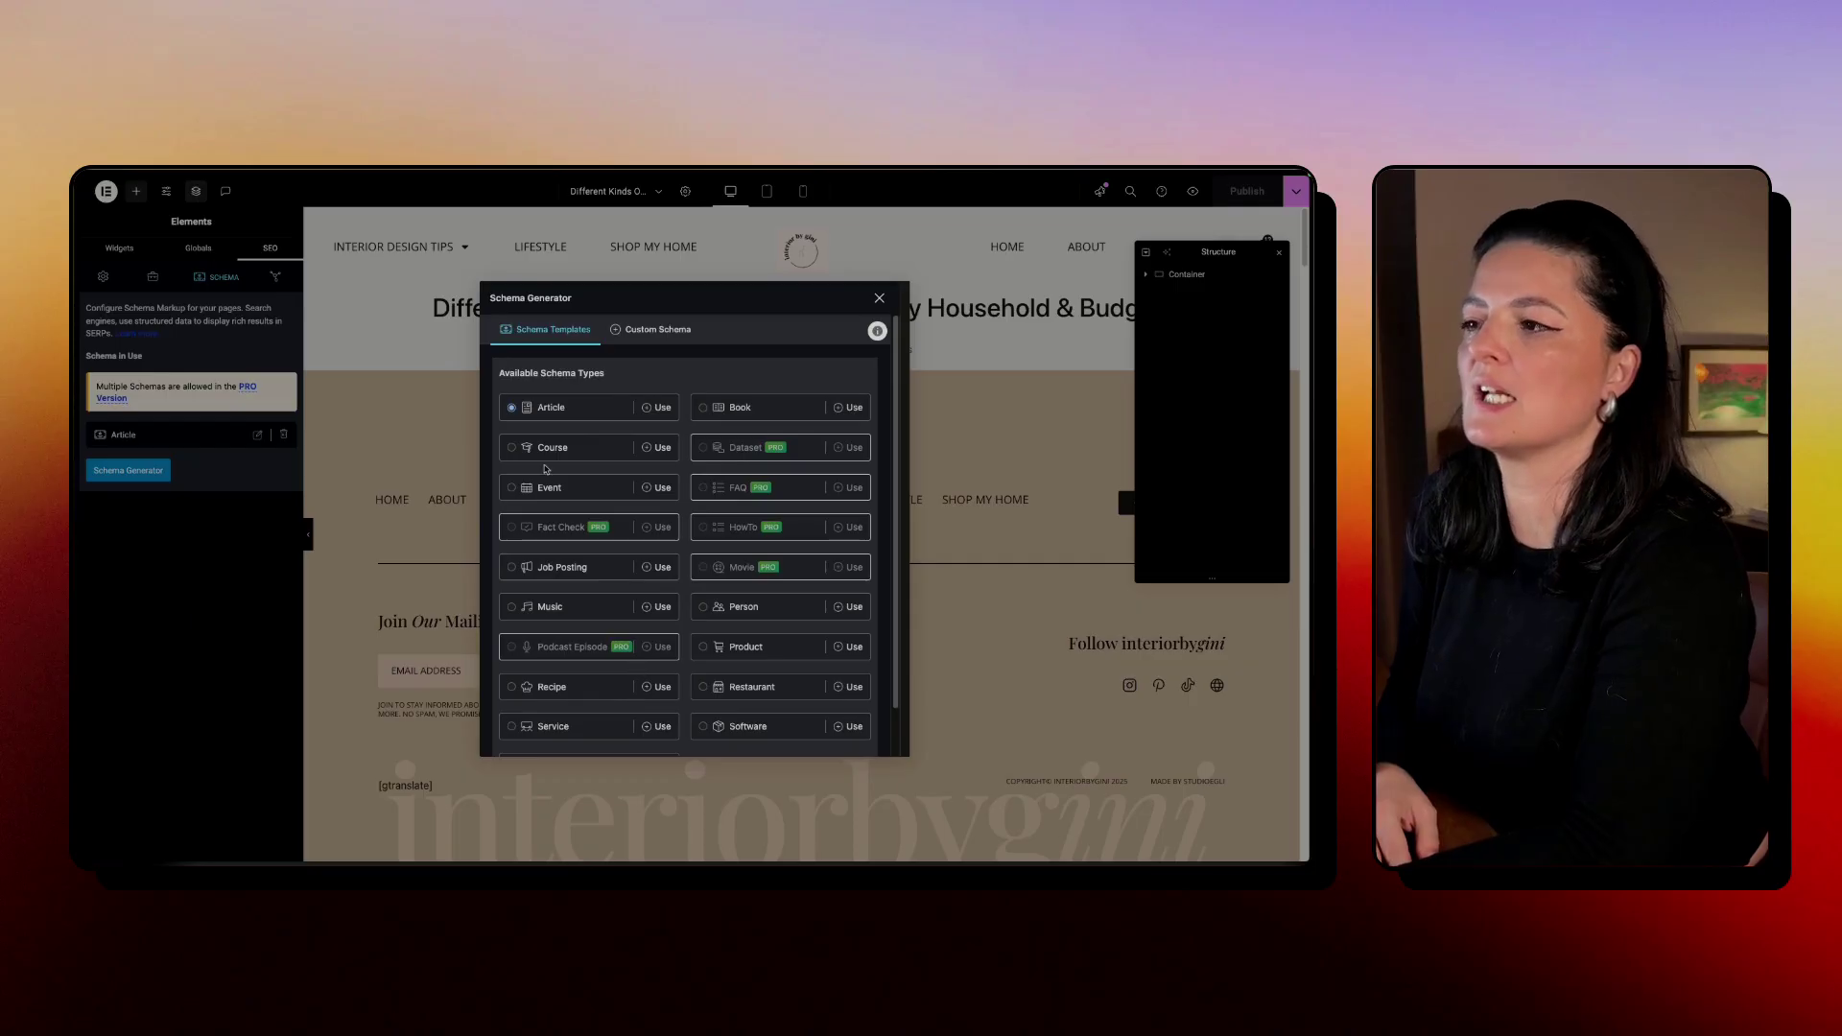
pyautogui.press('Escape')
pyautogui.click(144, 471)
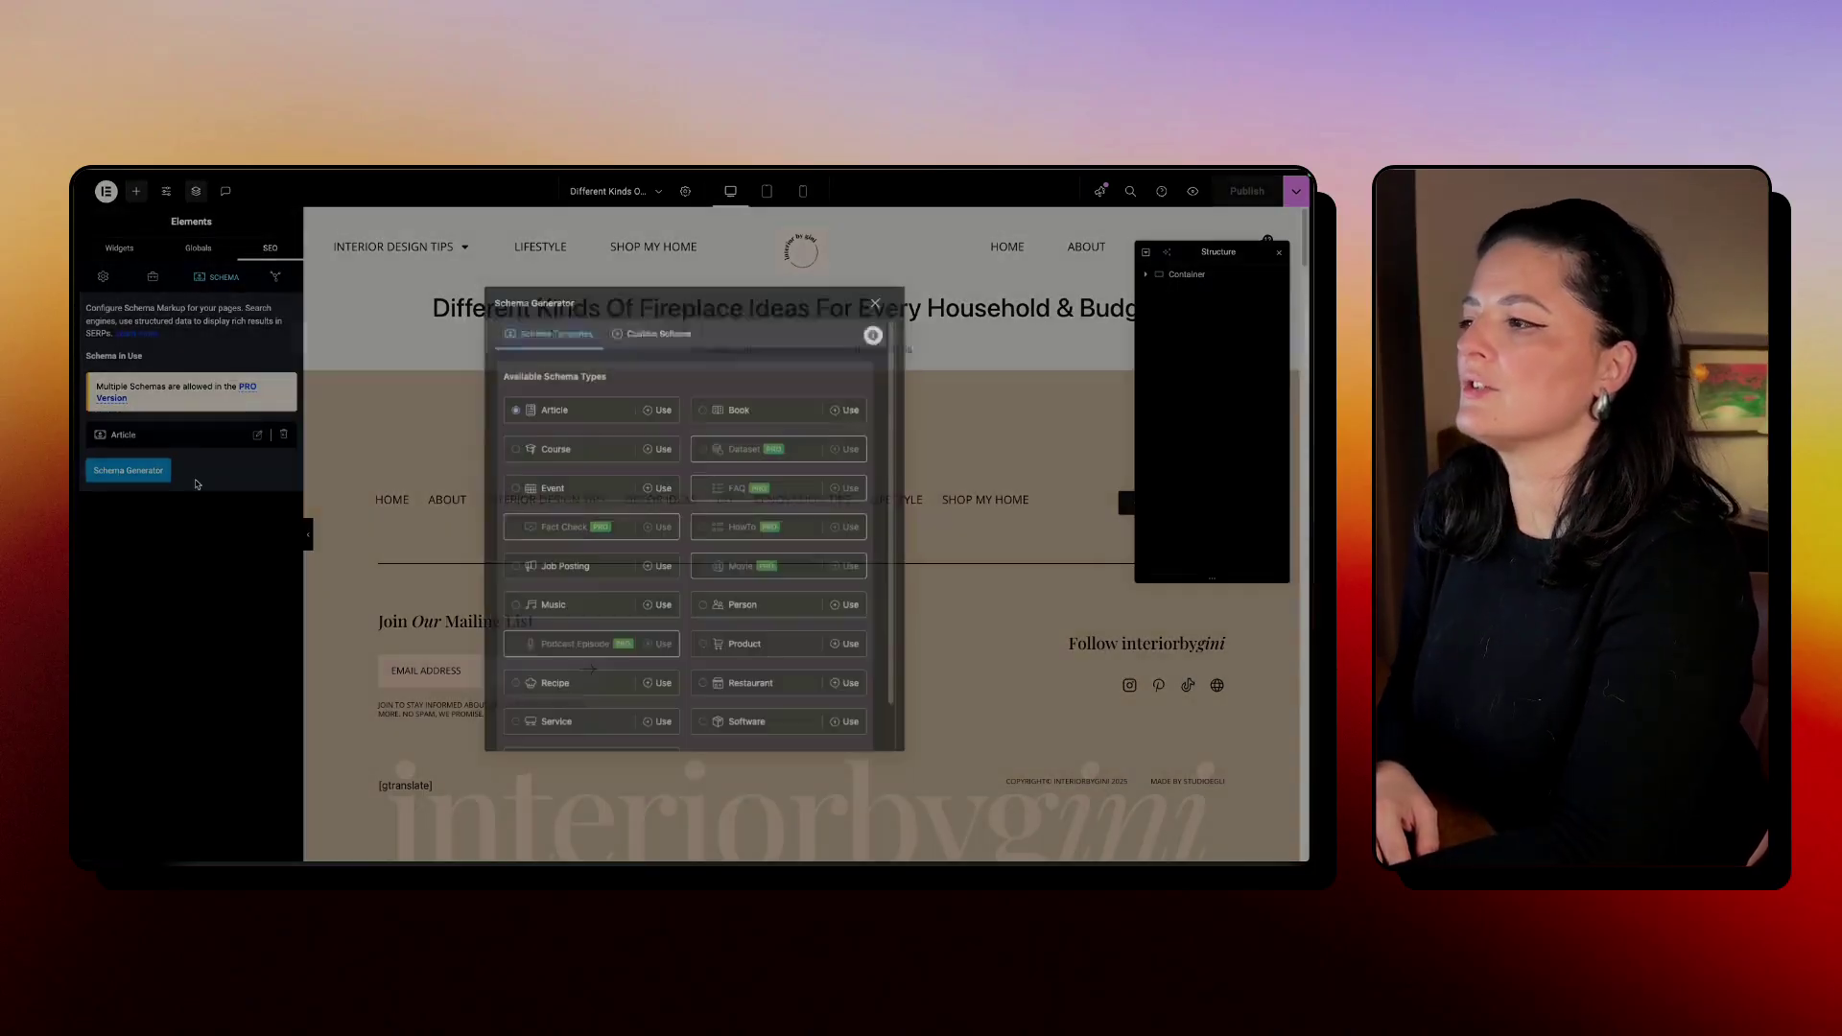
pyautogui.click(638, 331)
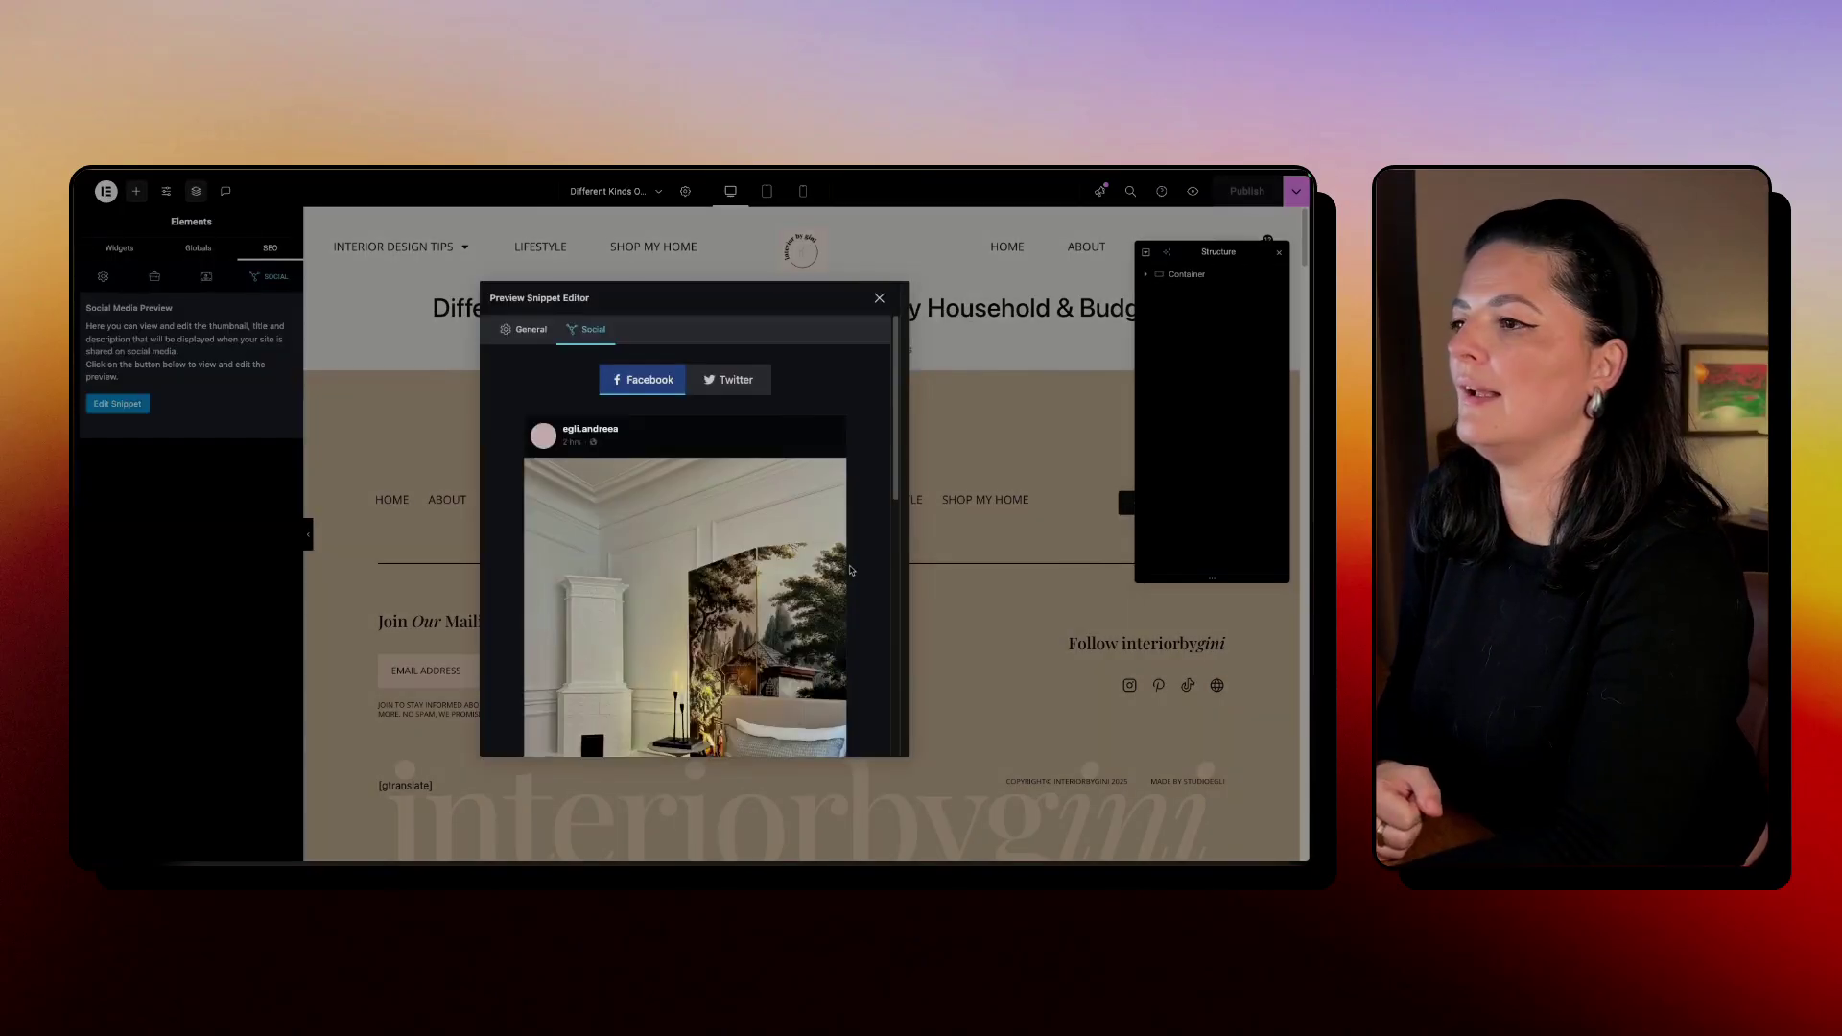
# Step: Examine the fireplace post's Facebook preview in the social snippet editor and close the editor
pyautogui.scroll(-5, 850, 569)
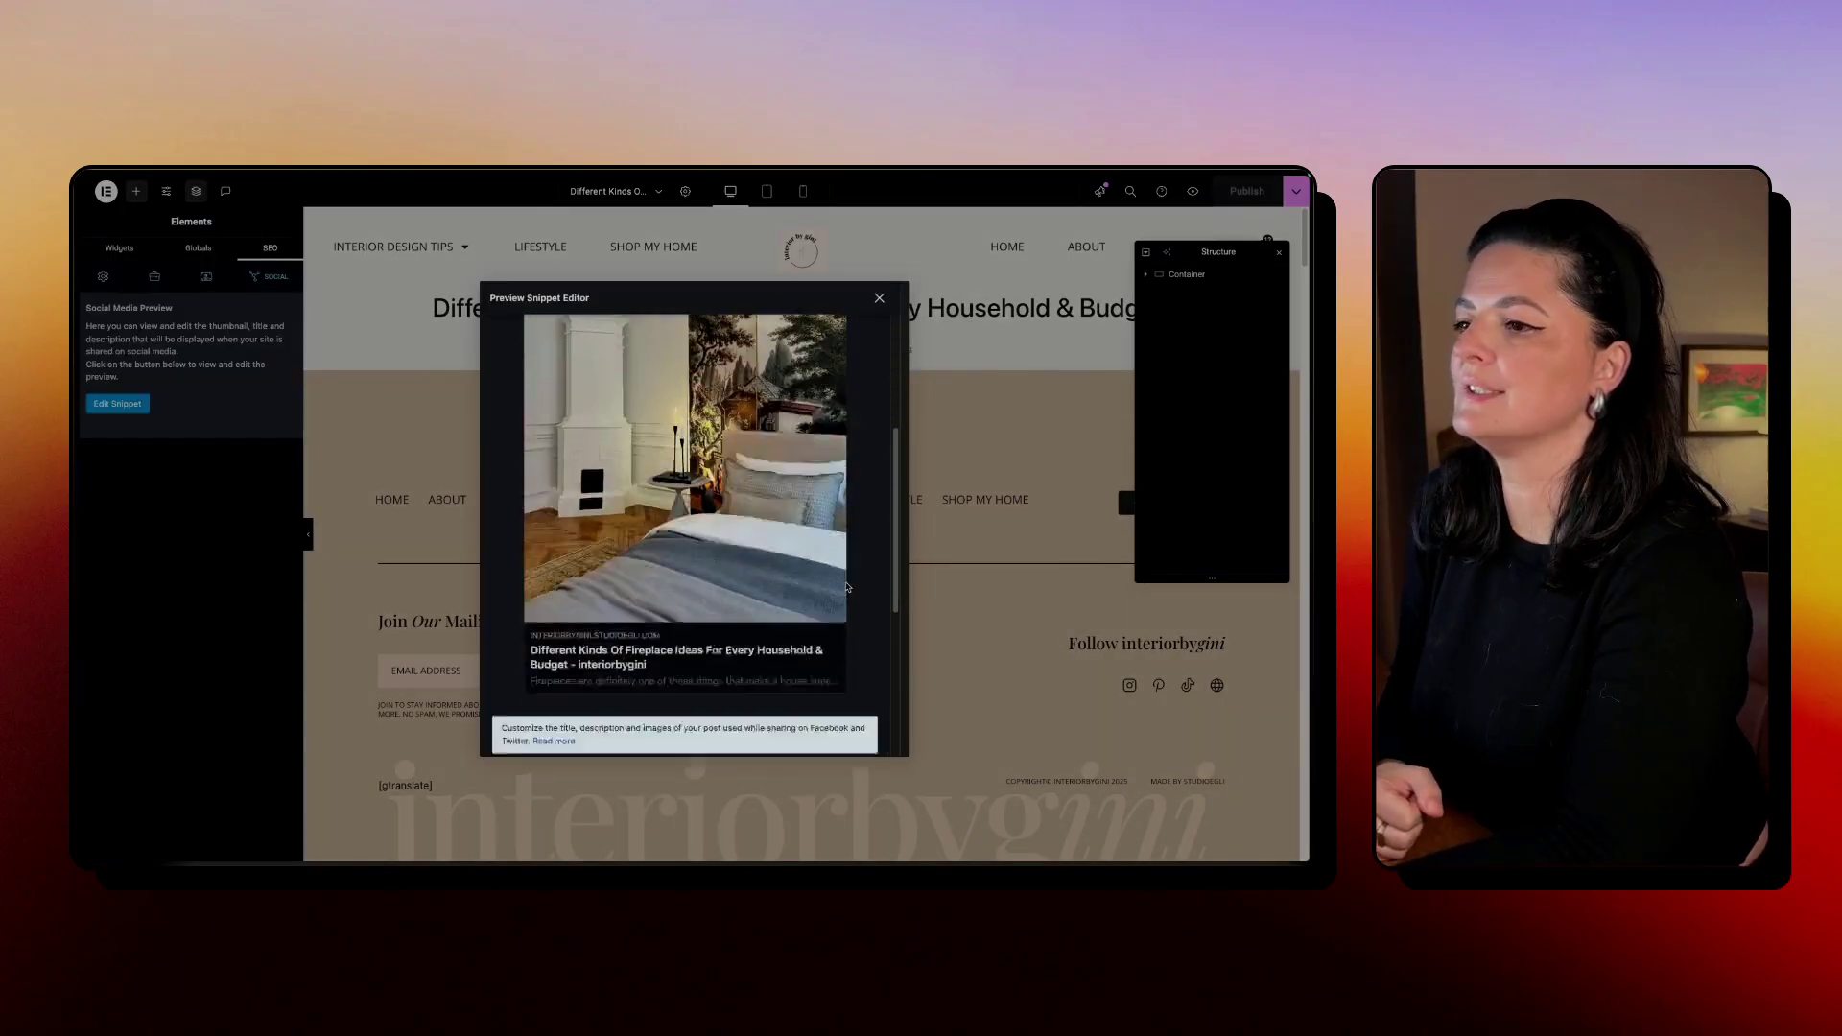
pyautogui.scroll(5, 849, 579)
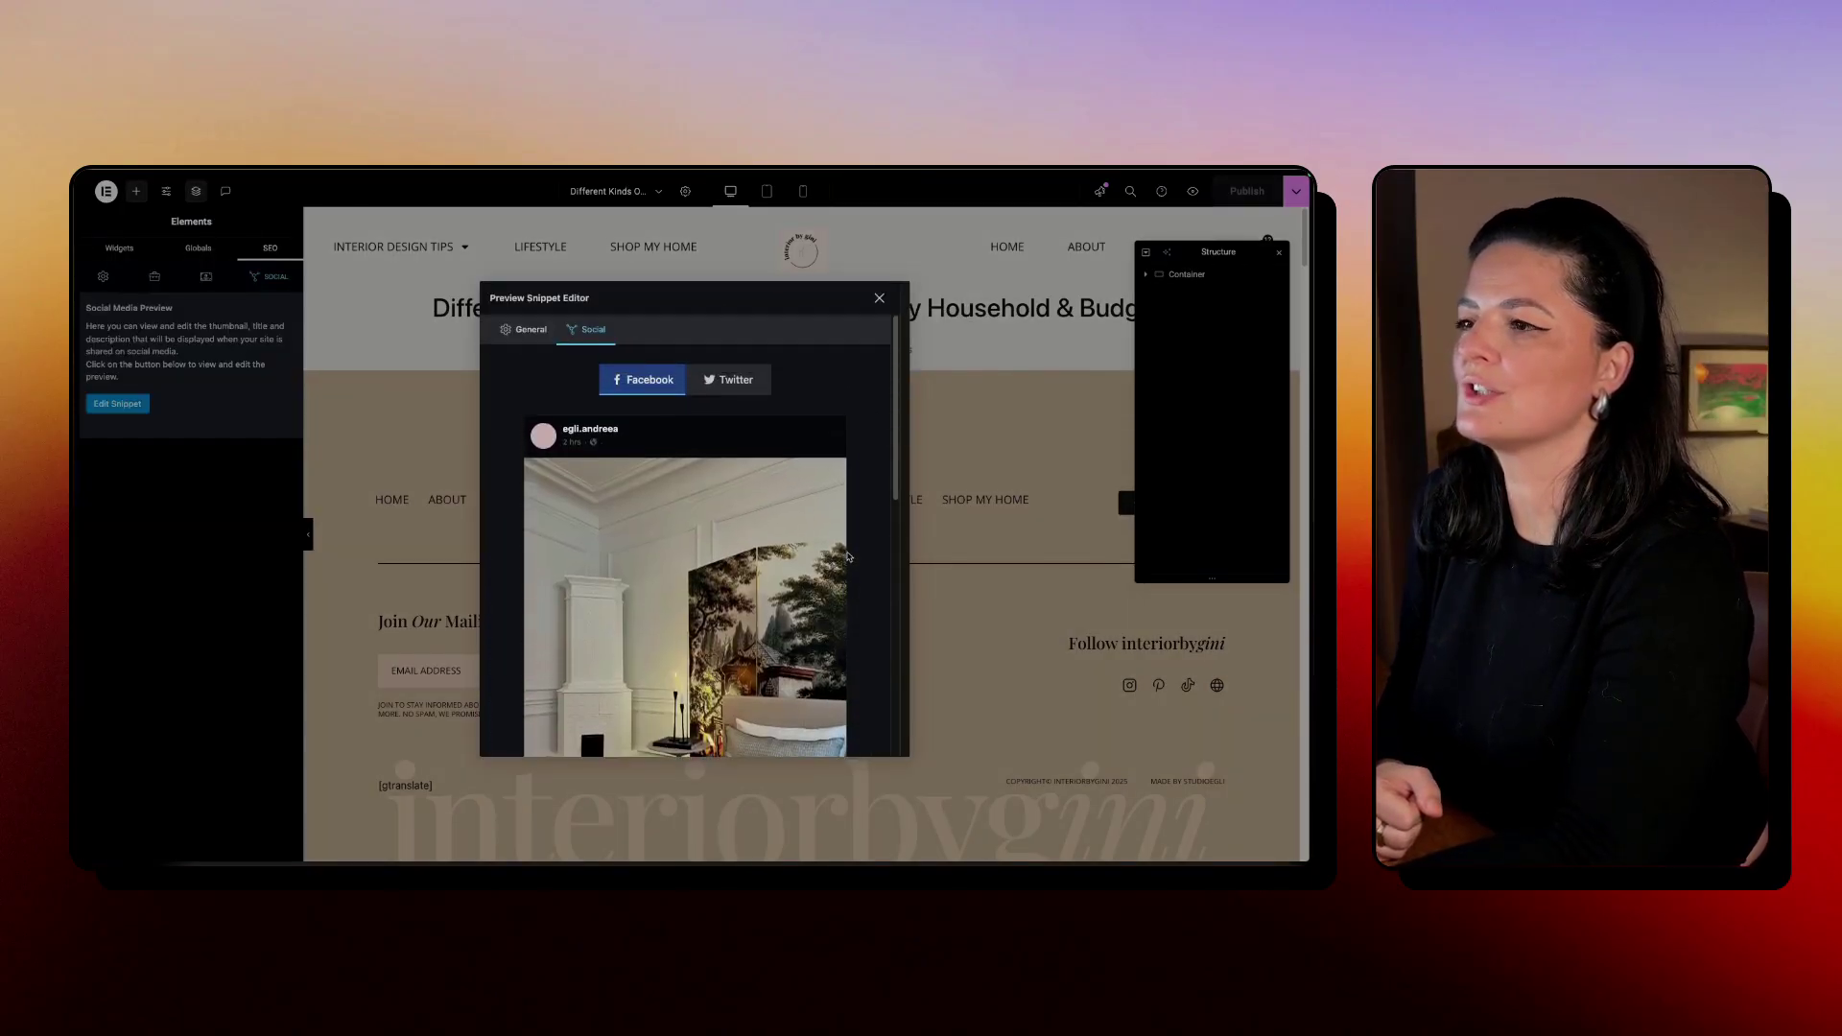
pyautogui.scroll(-5, 848, 556)
pyautogui.click(879, 300)
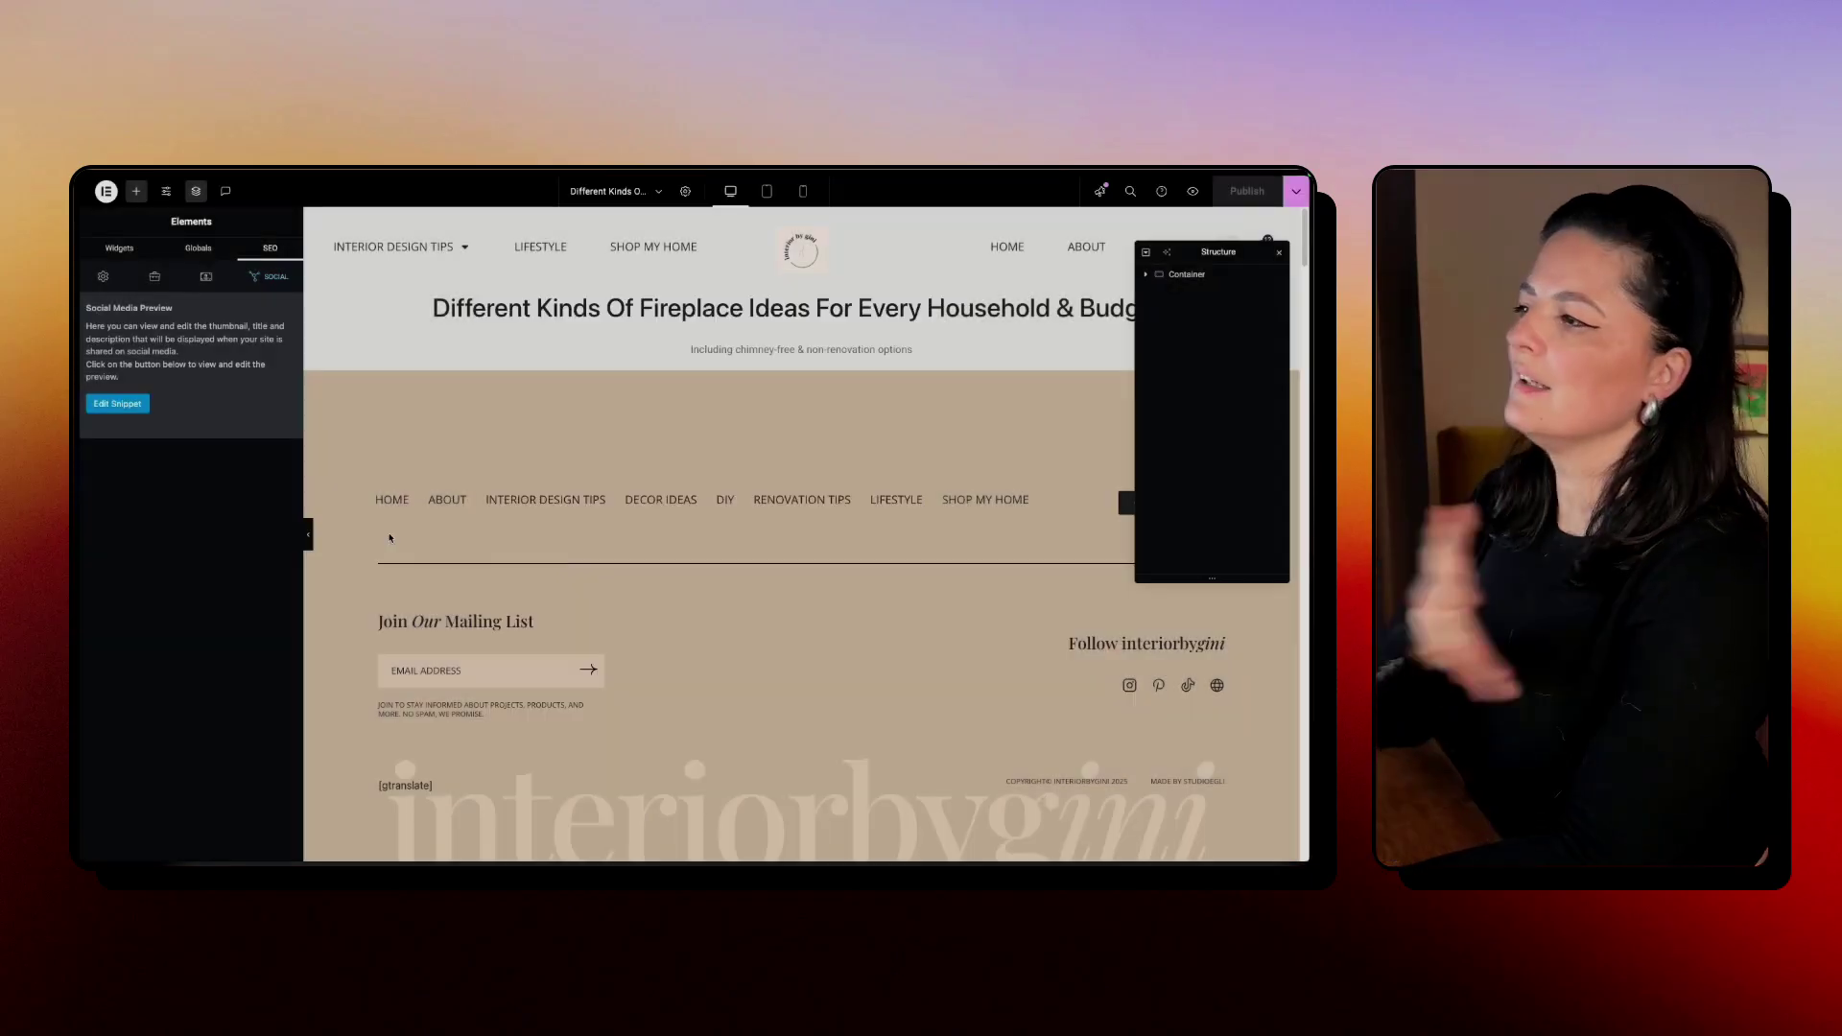
# Step: Return to the post's general SEO settings and examine the title, permalink and description in the snippet editor
pyautogui.click(105, 275)
pyautogui.click(162, 255)
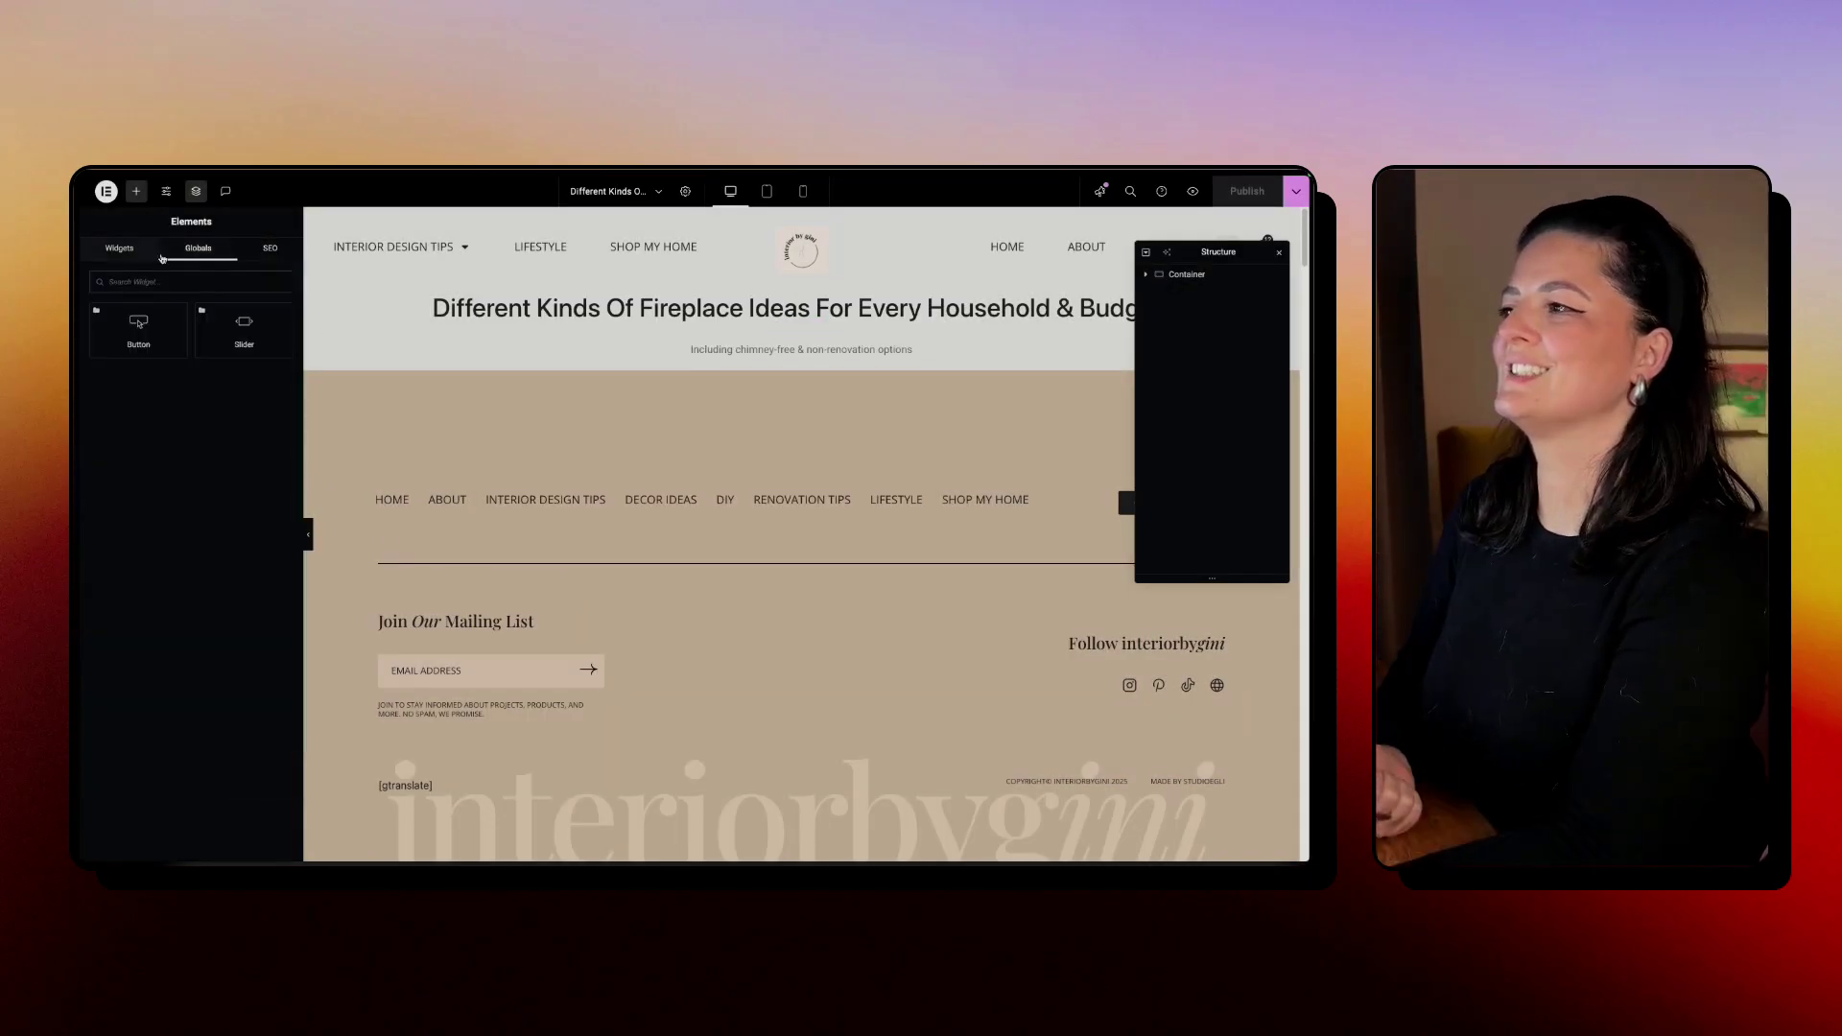
pyautogui.click(269, 248)
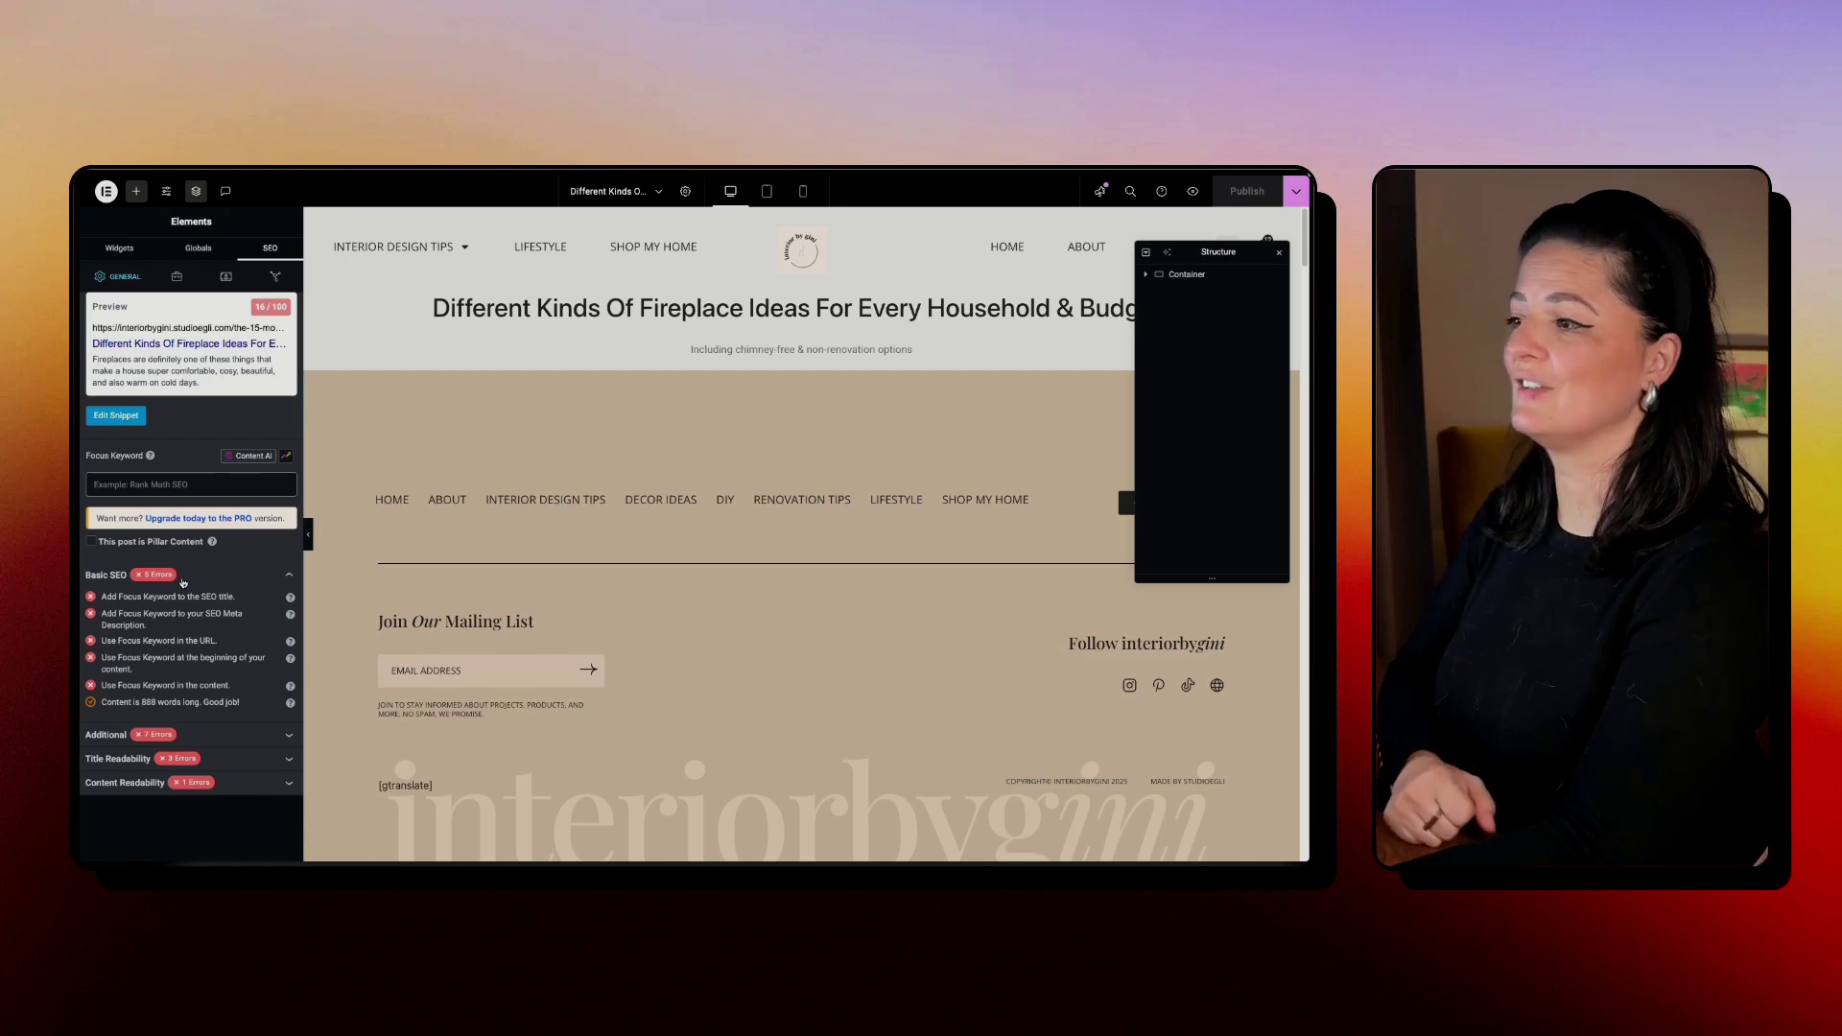
pyautogui.click(135, 415)
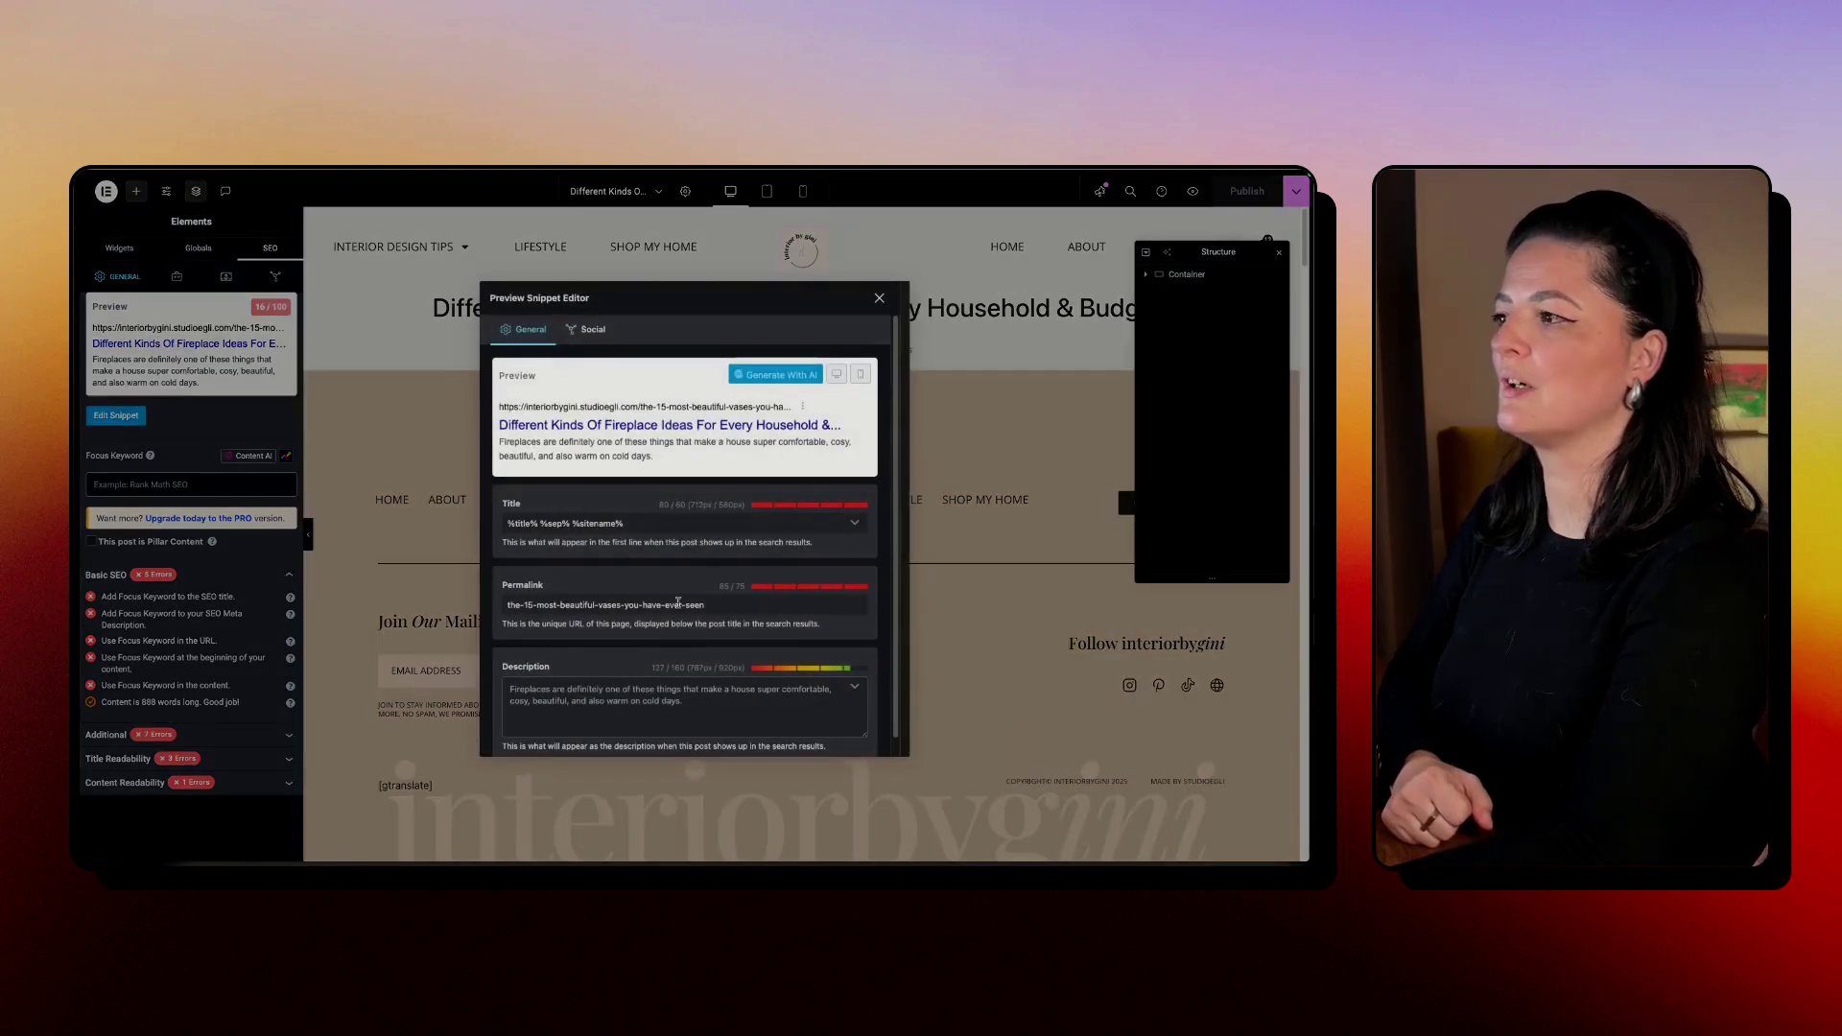
pyautogui.scroll(-1, 688, 596)
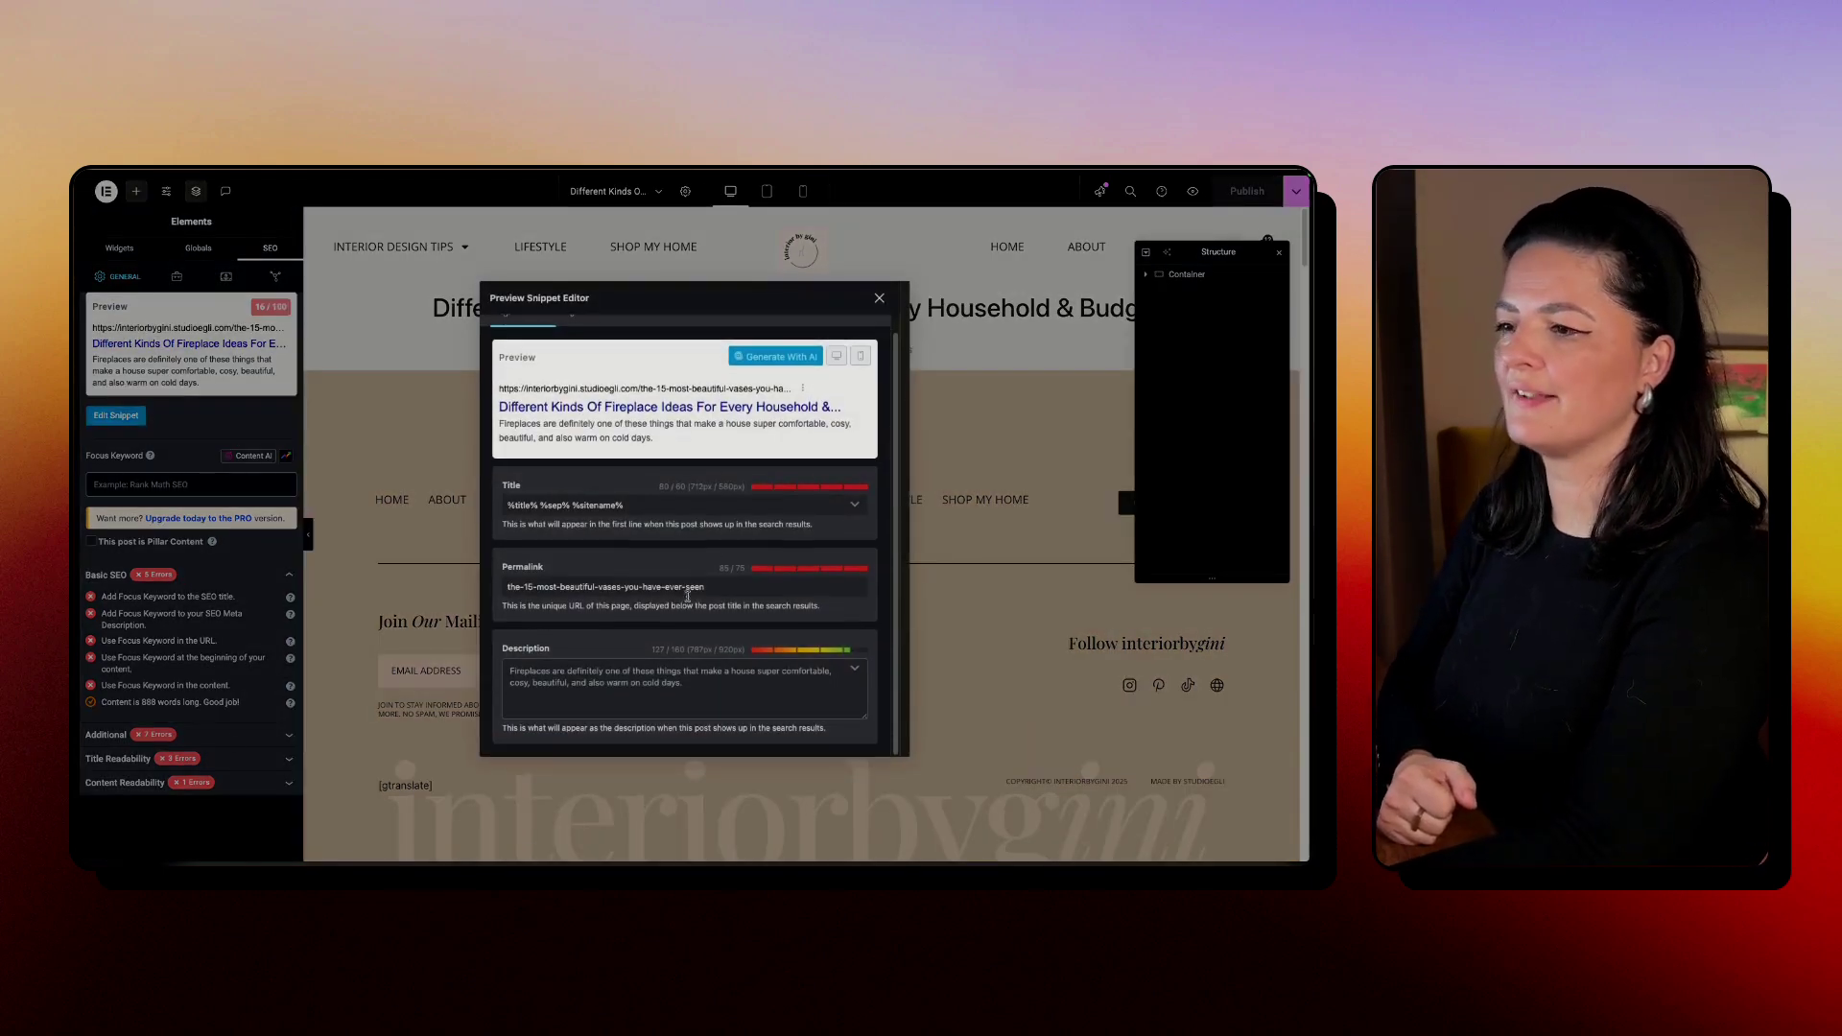